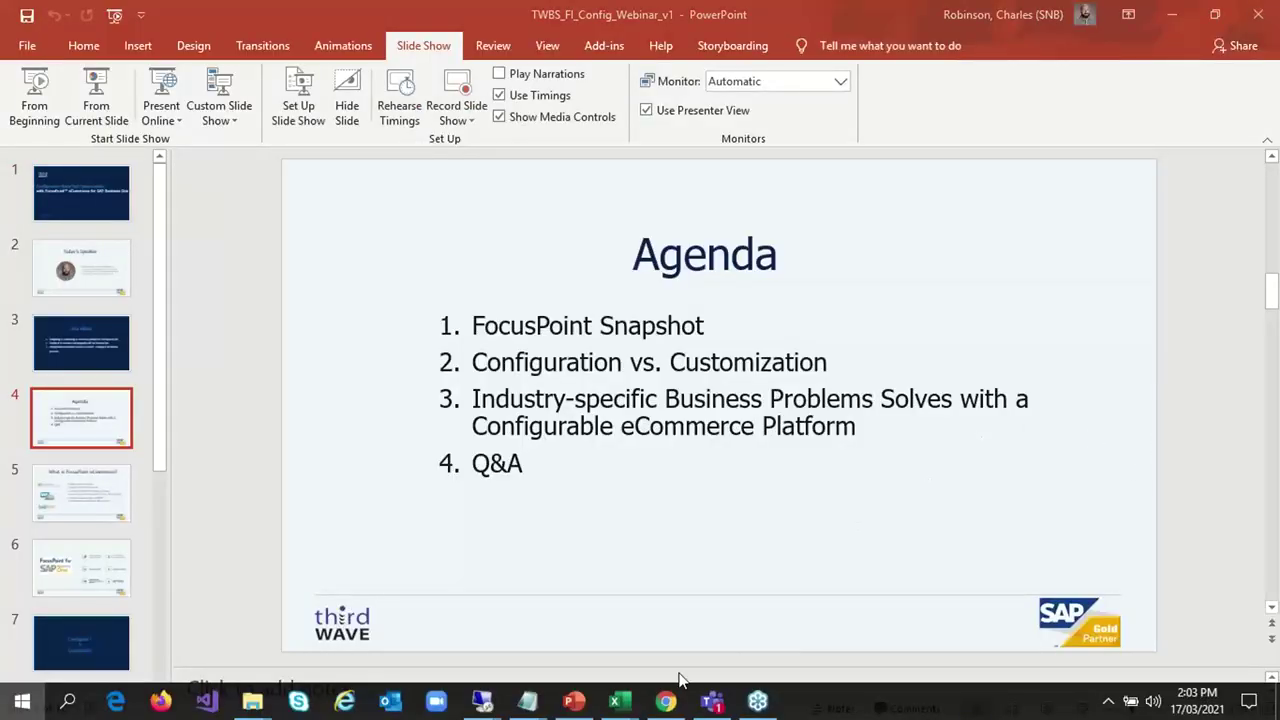
# - Leave the slides for Chrome's Mill 95 tab and show the SHOP HOPS country menu
pyautogui.click(666, 701)
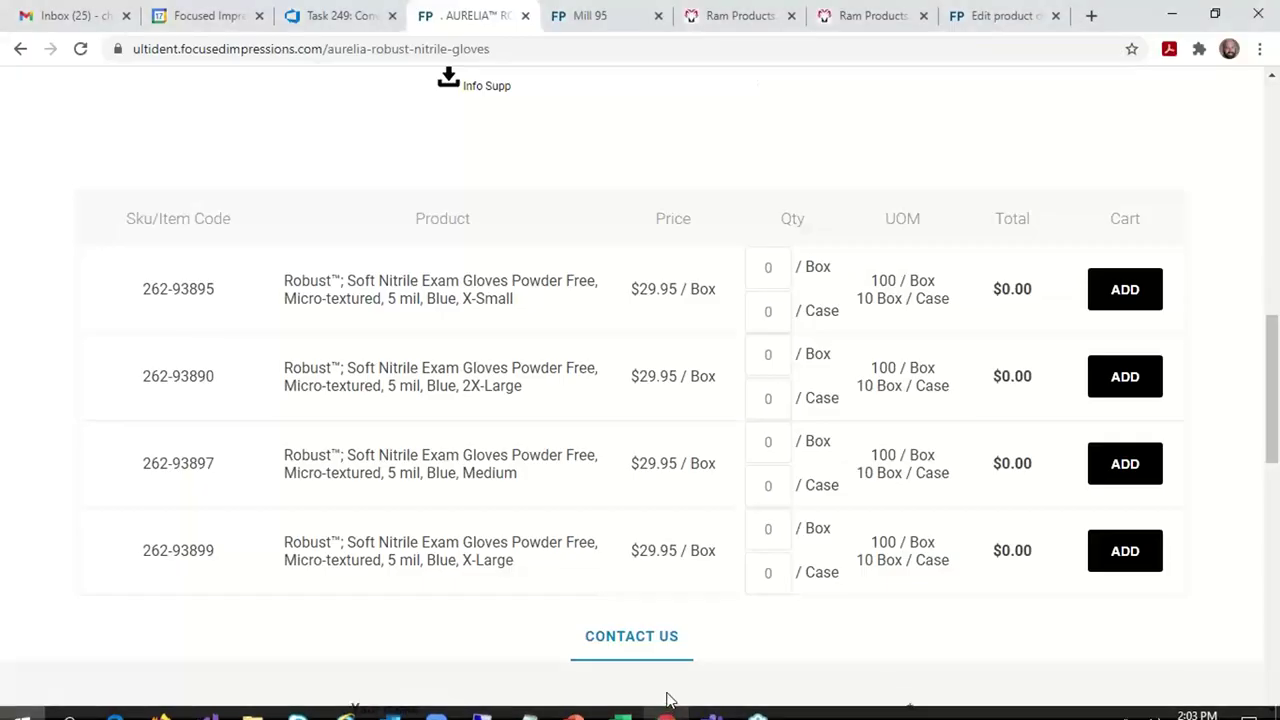
pyautogui.click(585, 14)
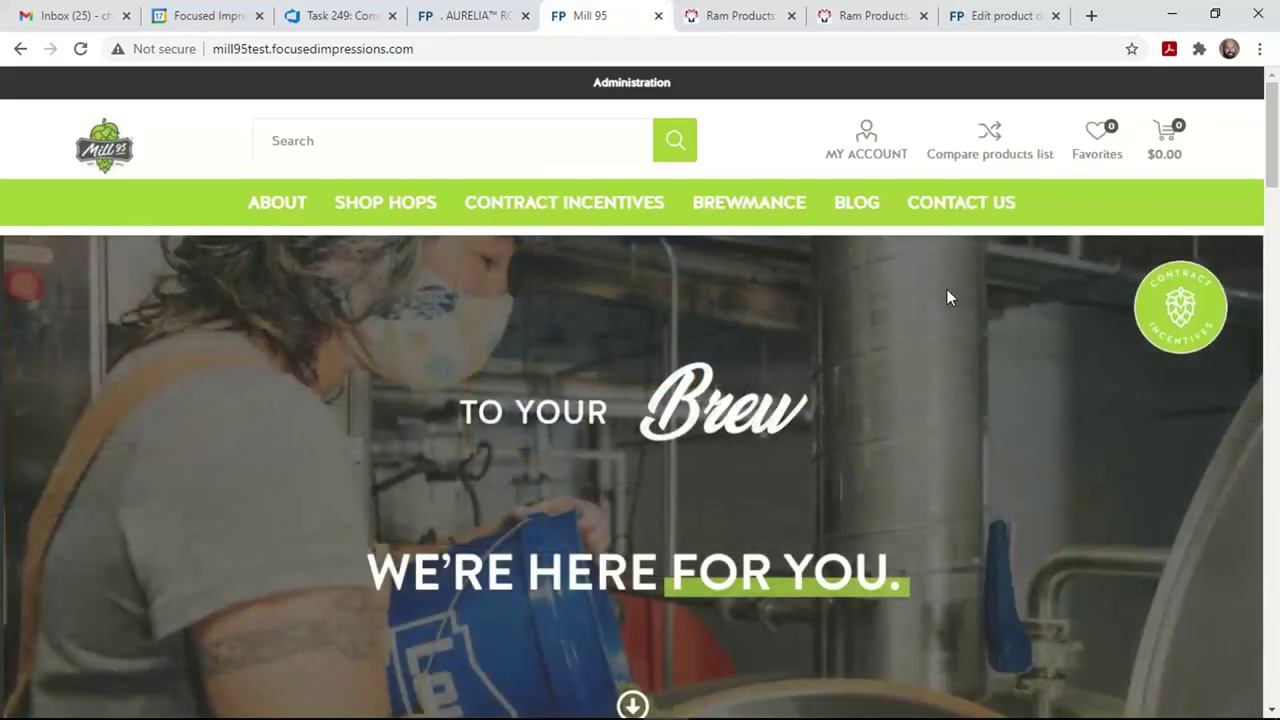
pyautogui.moveTo(381, 211)
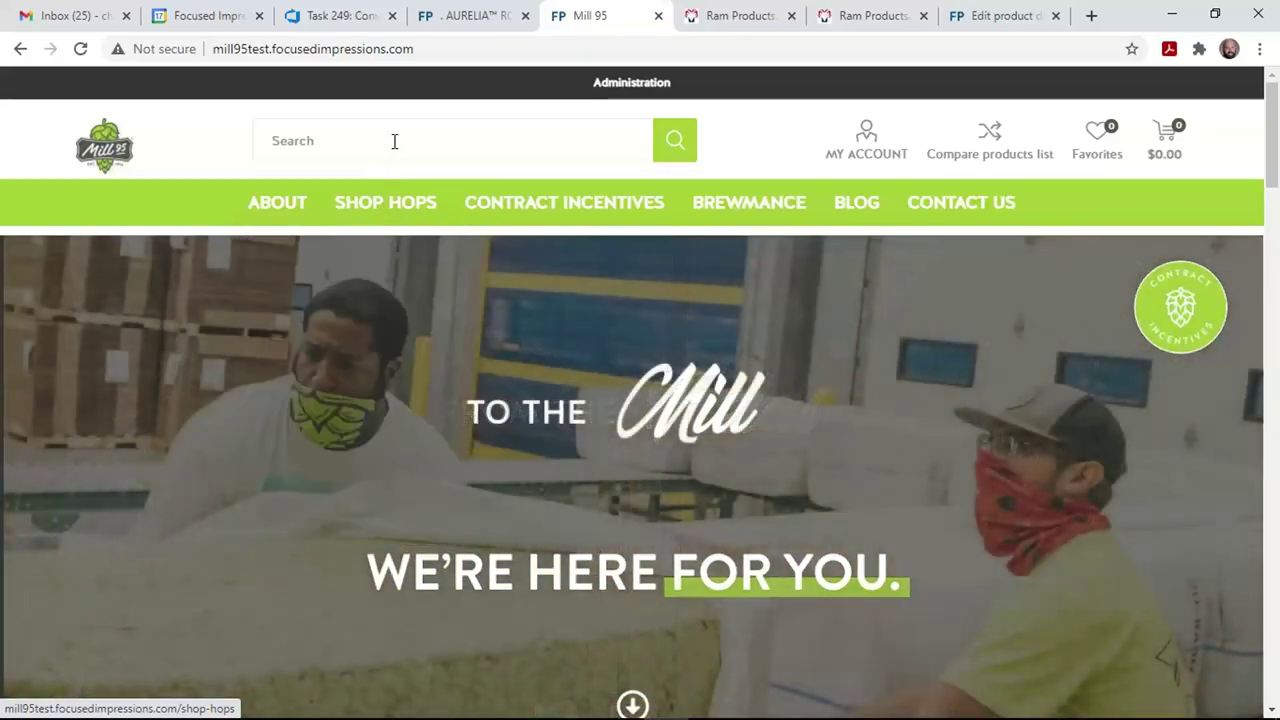
pyautogui.click(394, 141)
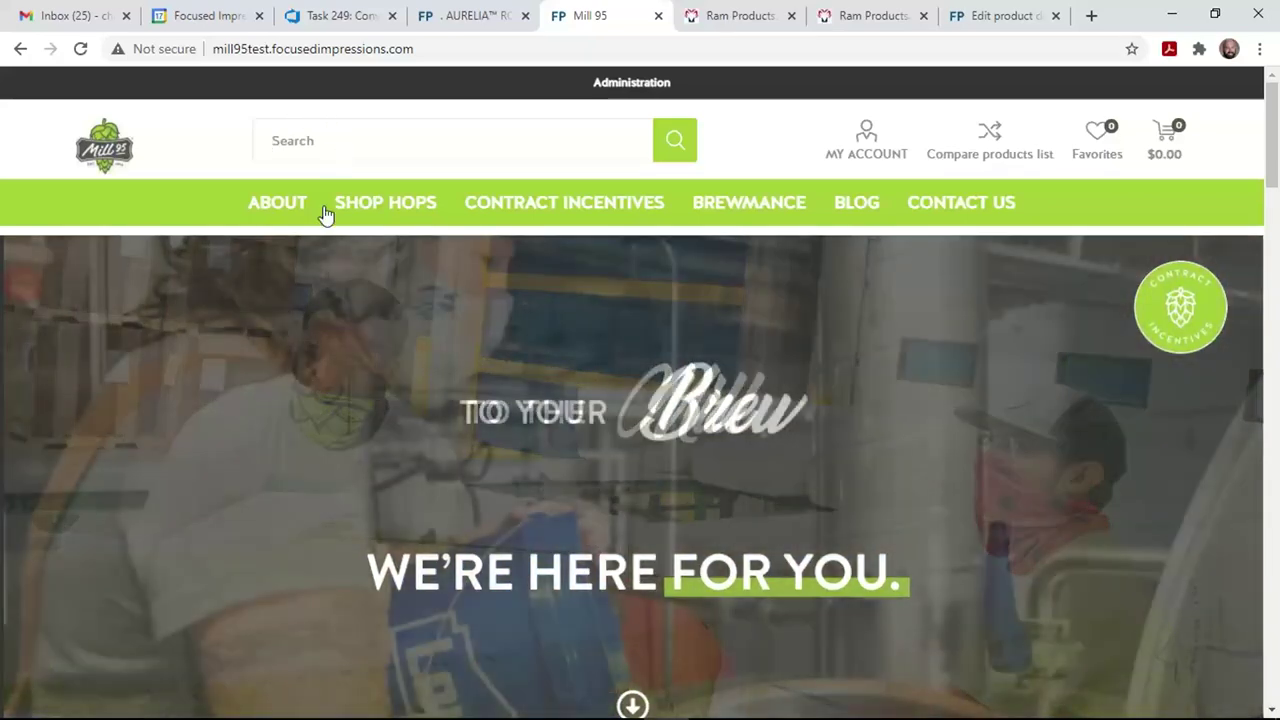
pyautogui.moveTo(374, 214)
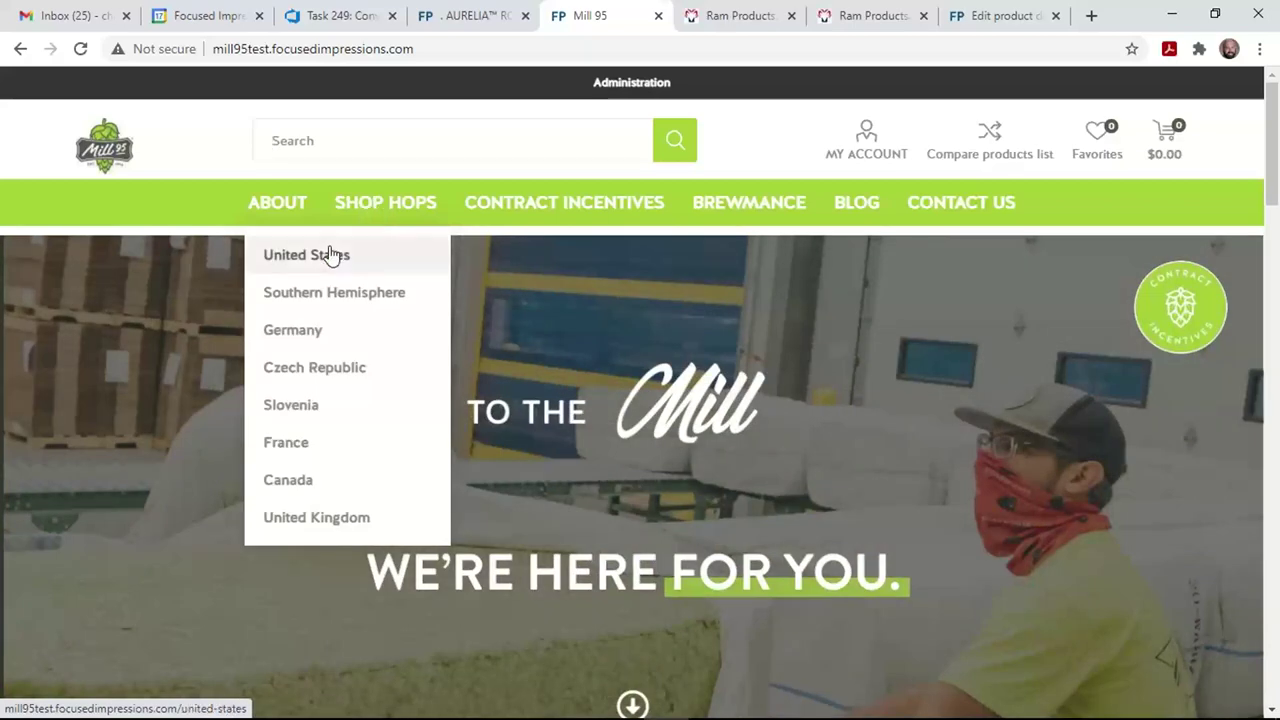
# - Open SHOP HOPS > United States to list Amarillo, Azacca, Bravo and Cascade
pyautogui.click(330, 255)
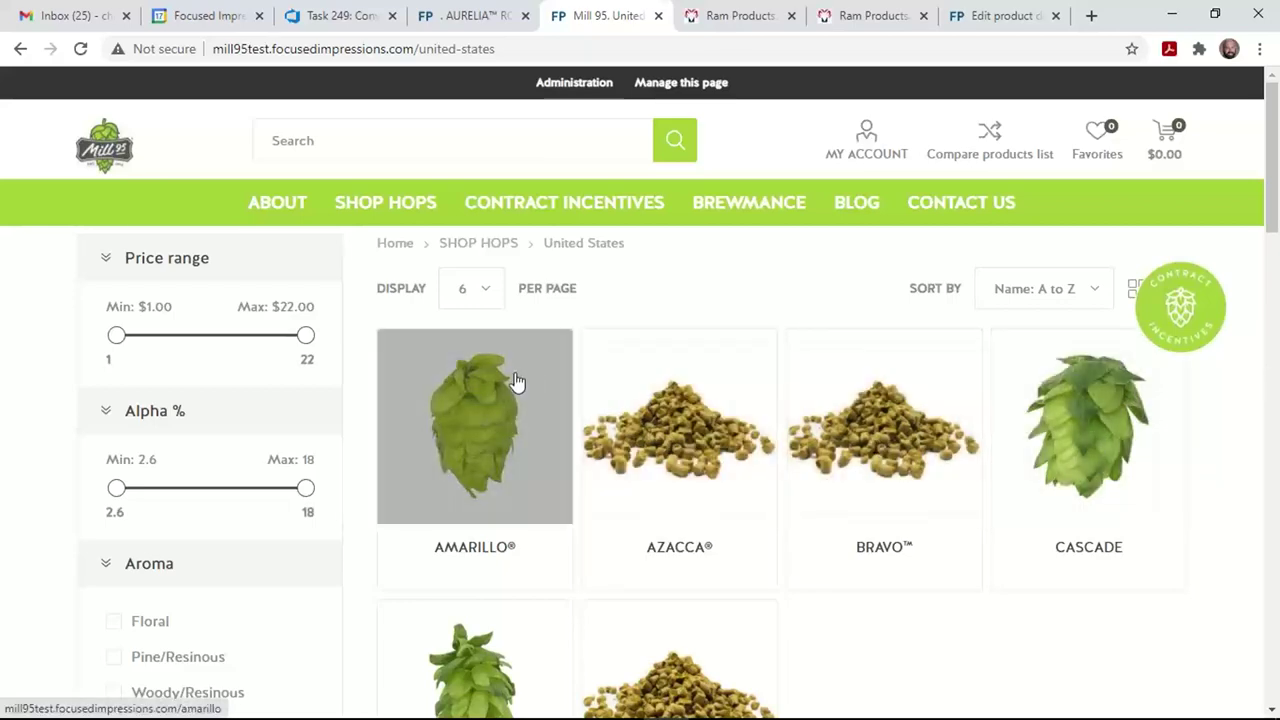
# - Open the Amarillo hop and select crop year 2019
pyautogui.click(515, 378)
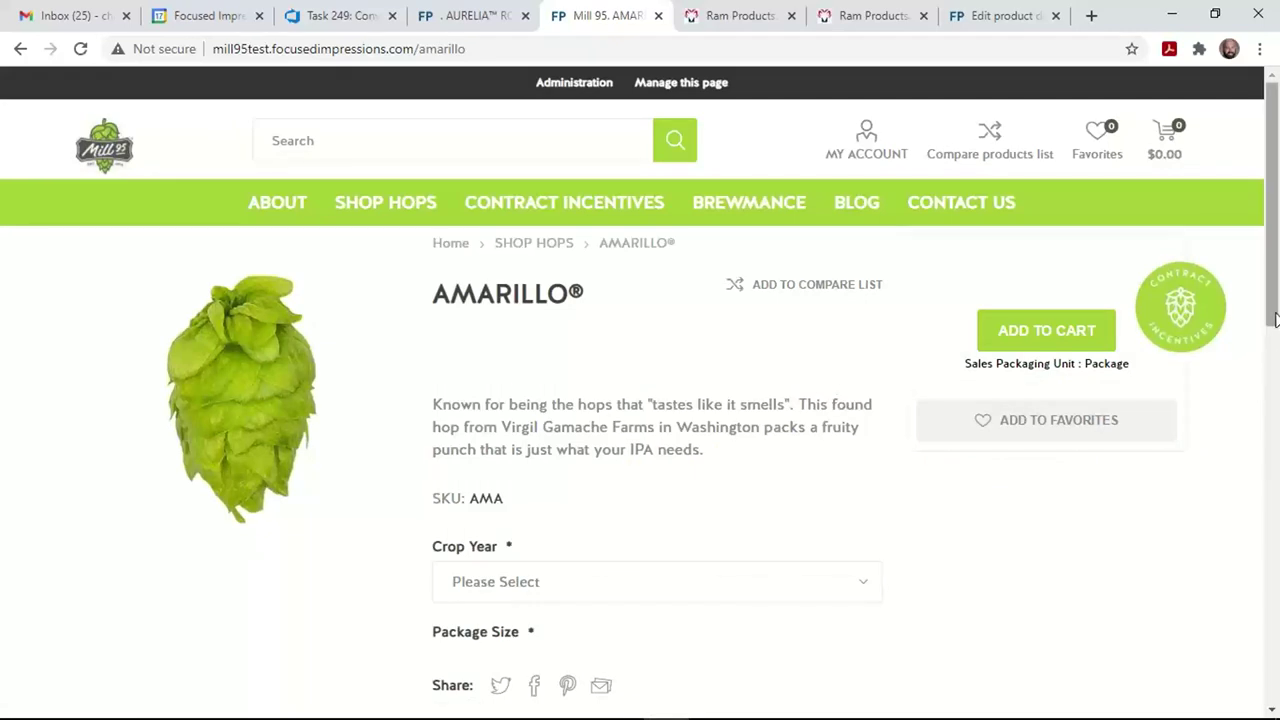
pyautogui.scroll(-2, 1273, 378)
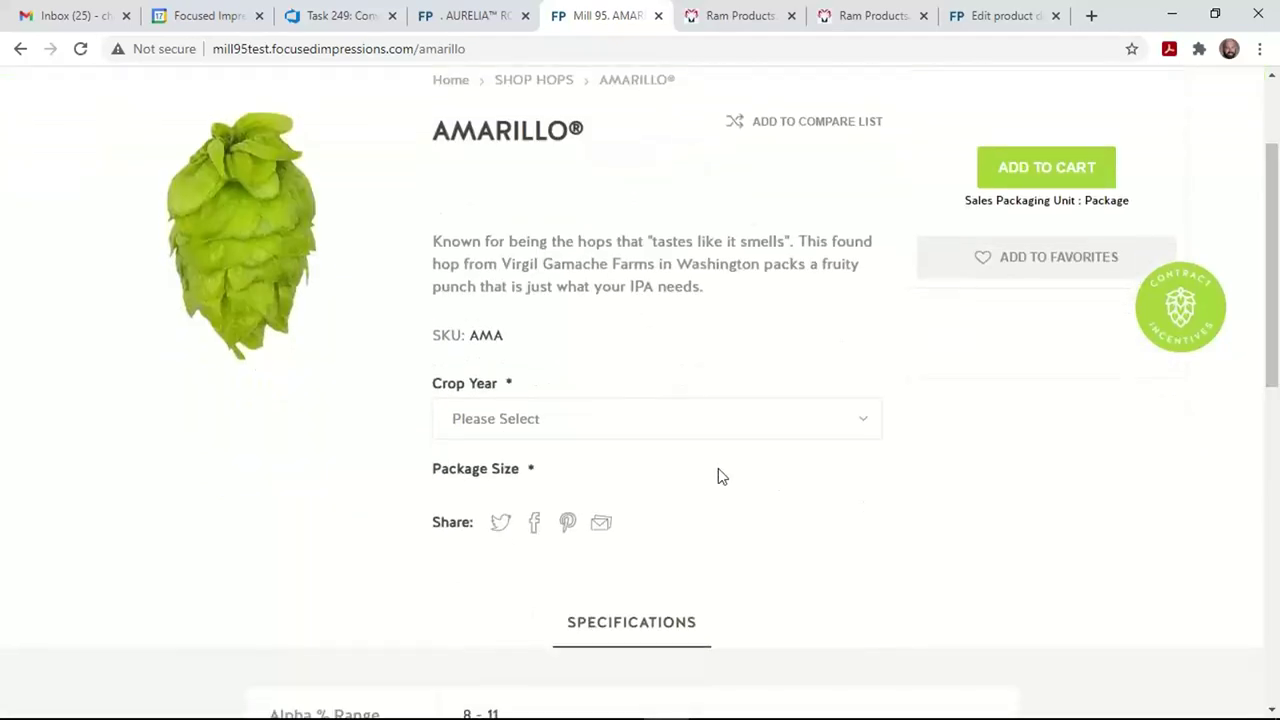
pyautogui.click(671, 424)
pyautogui.click(612, 470)
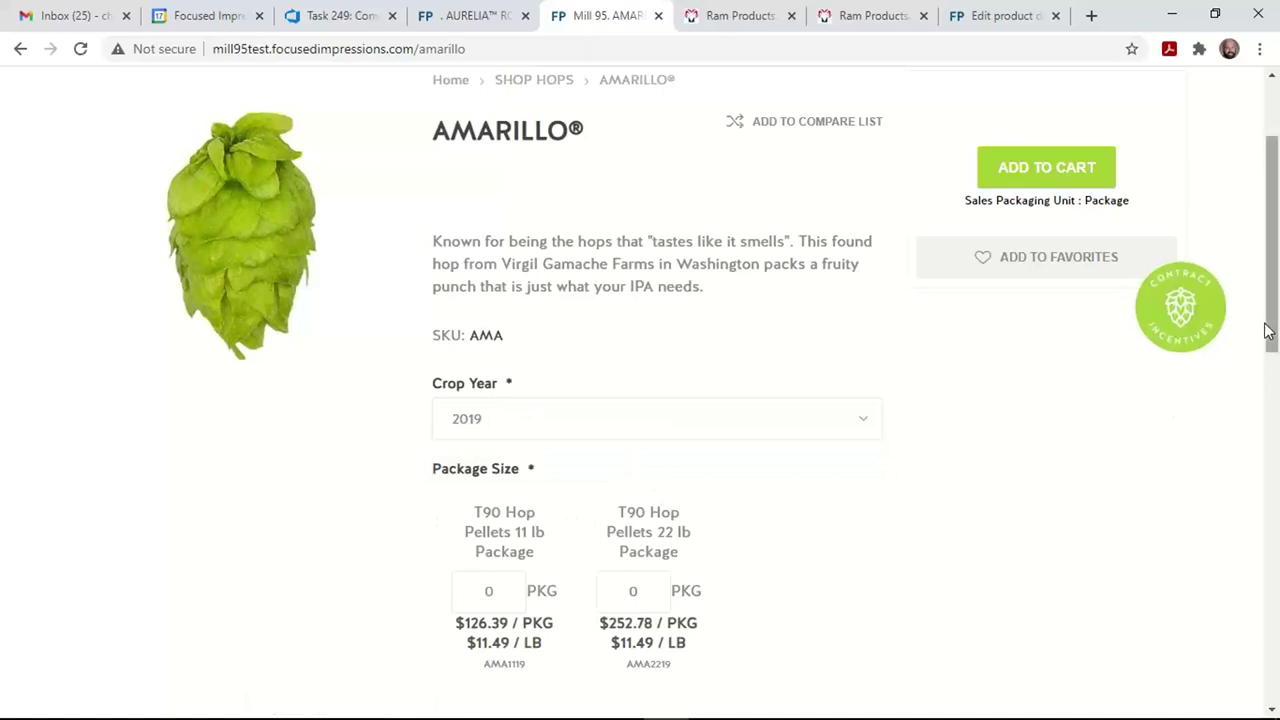
# - Point out the 11 lb and 22 lb package prices and the $11.49/LB rate
pyautogui.moveTo(1270, 332); pyautogui.dragTo(1270, 365)
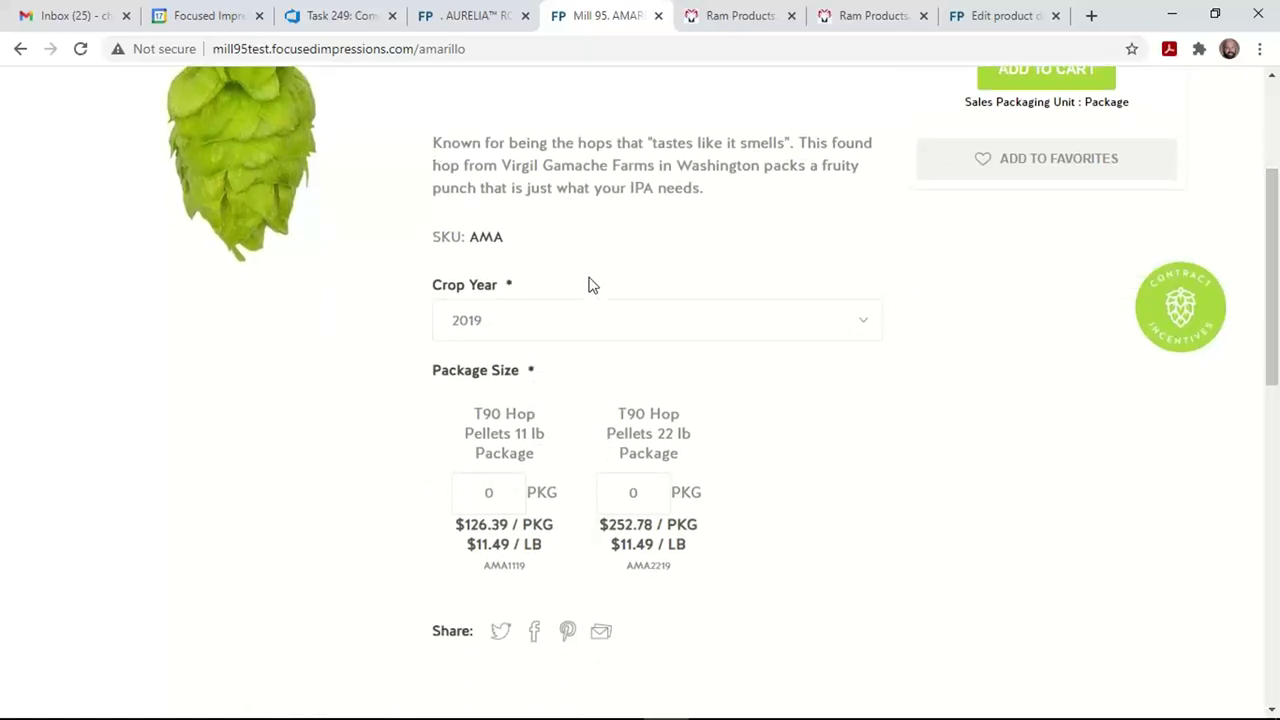
pyautogui.click(515, 502)
pyautogui.doubleClick(538, 524)
pyautogui.doubleClick(532, 544)
pyautogui.doubleClick(539, 521)
pyautogui.moveTo(1272, 382); pyautogui.dragTo(1272, 288)
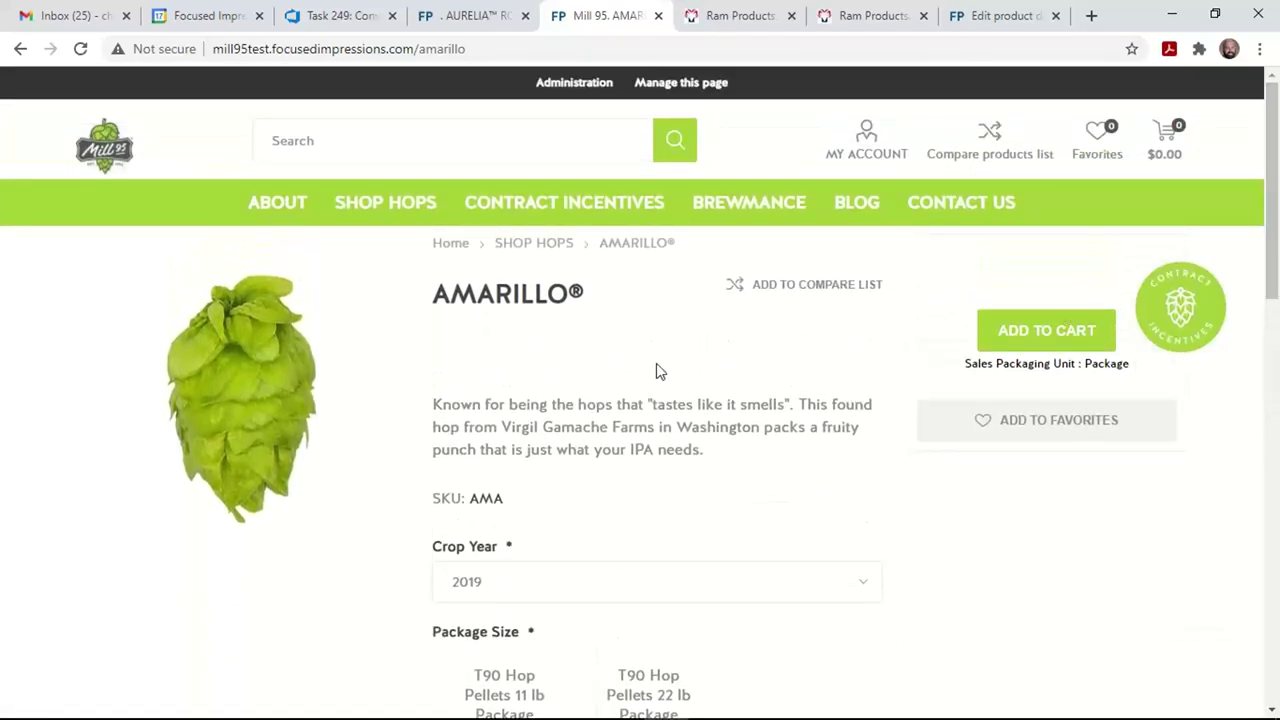
# - Reopen the United States hops and filter by minimum price 6 and Pine/Resinous aroma
pyautogui.moveTo(380, 203)
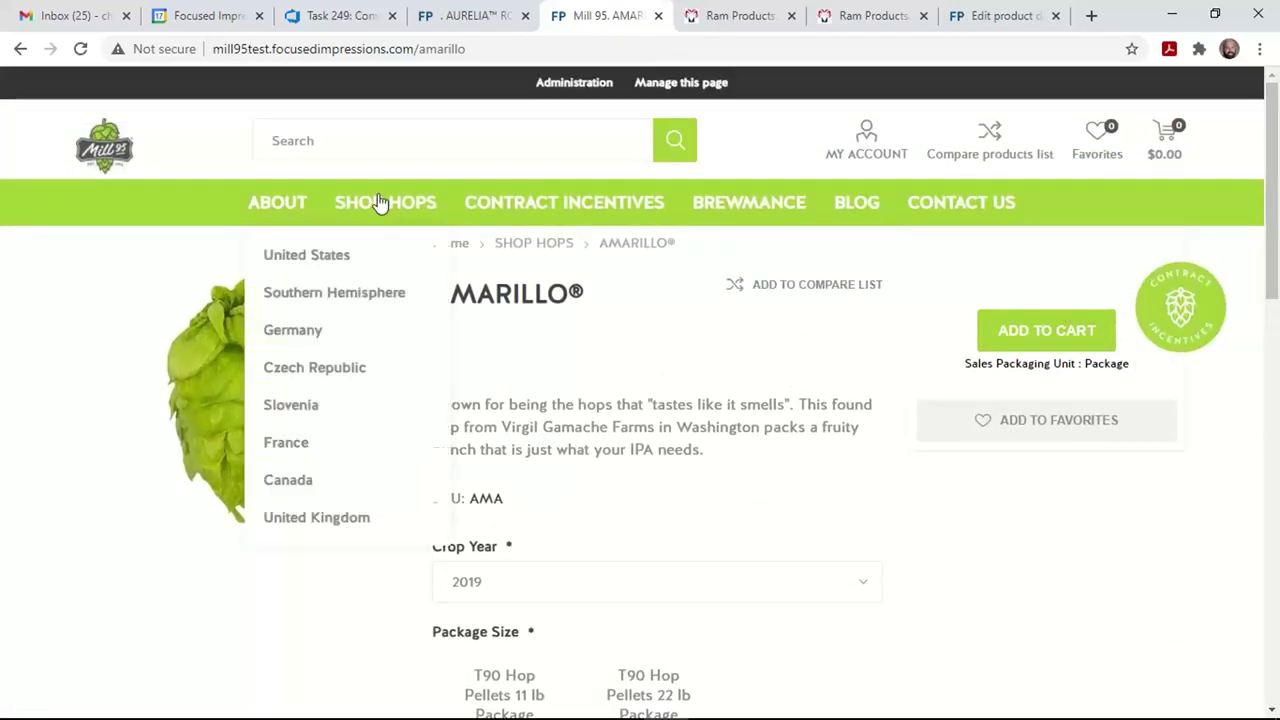
pyautogui.click(318, 254)
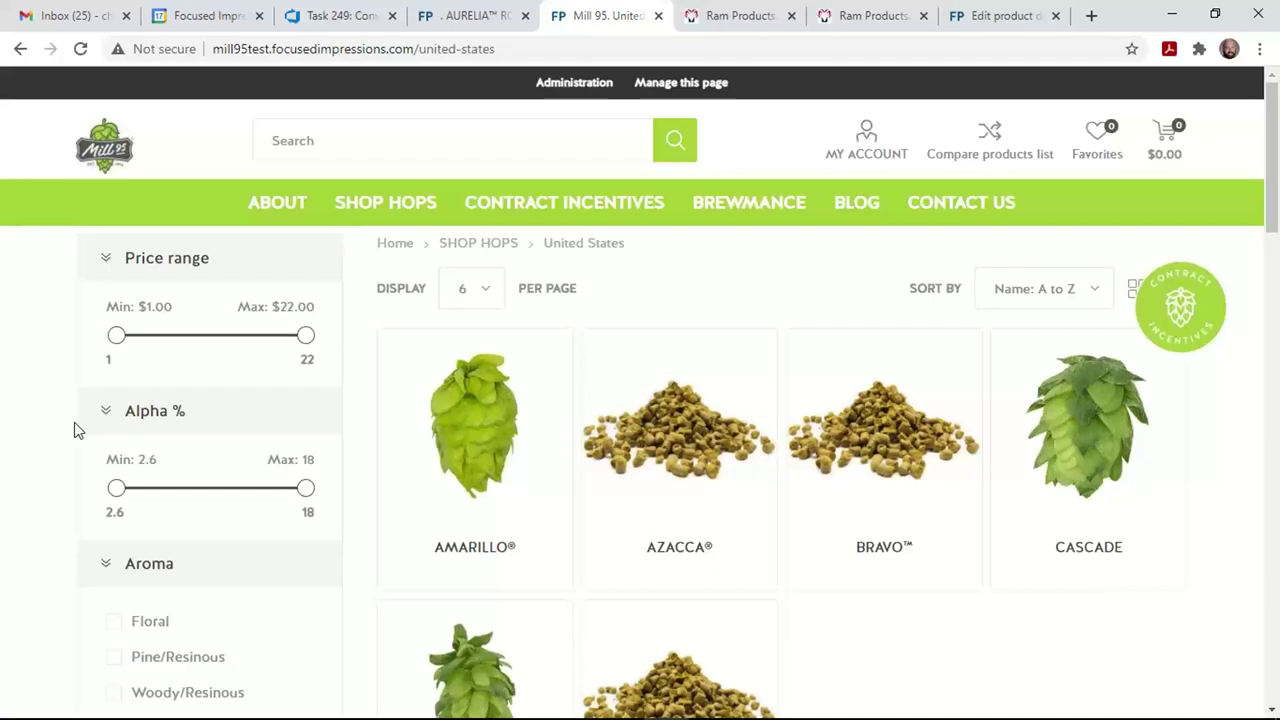
pyautogui.scroll(-2, 74, 430)
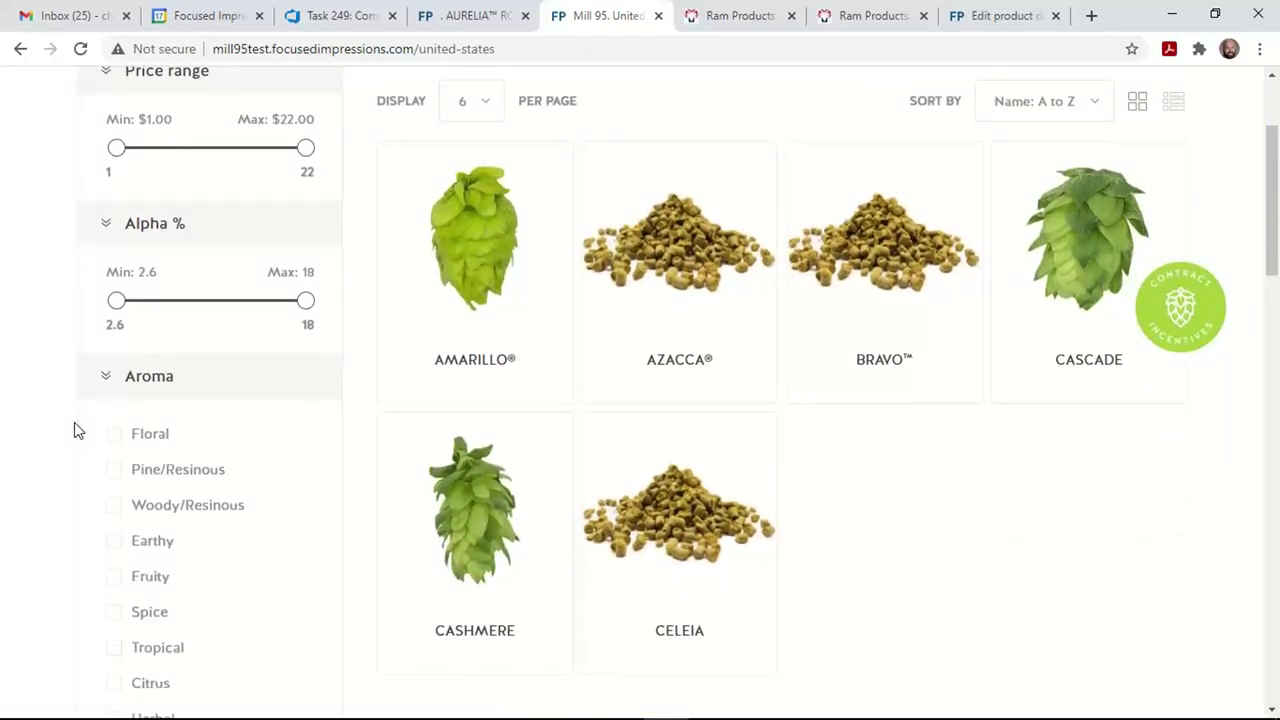
pyautogui.click(164, 148)
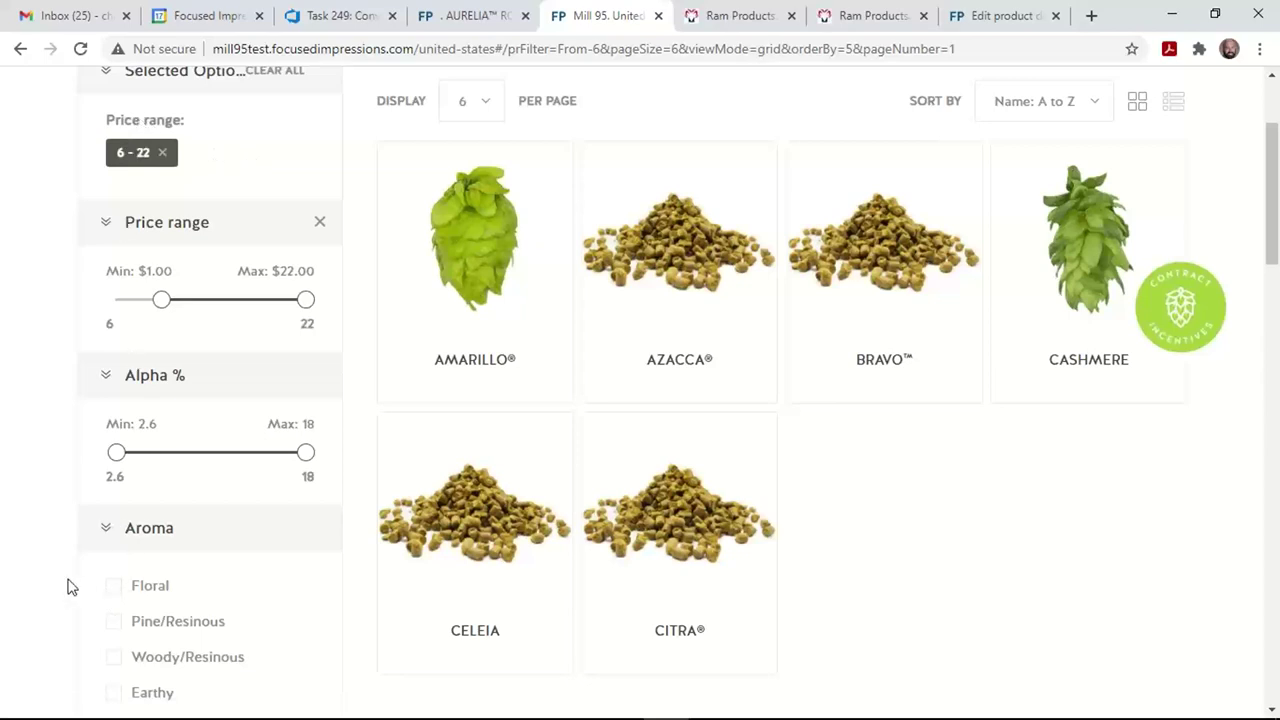
pyautogui.scroll(-3, 67, 587)
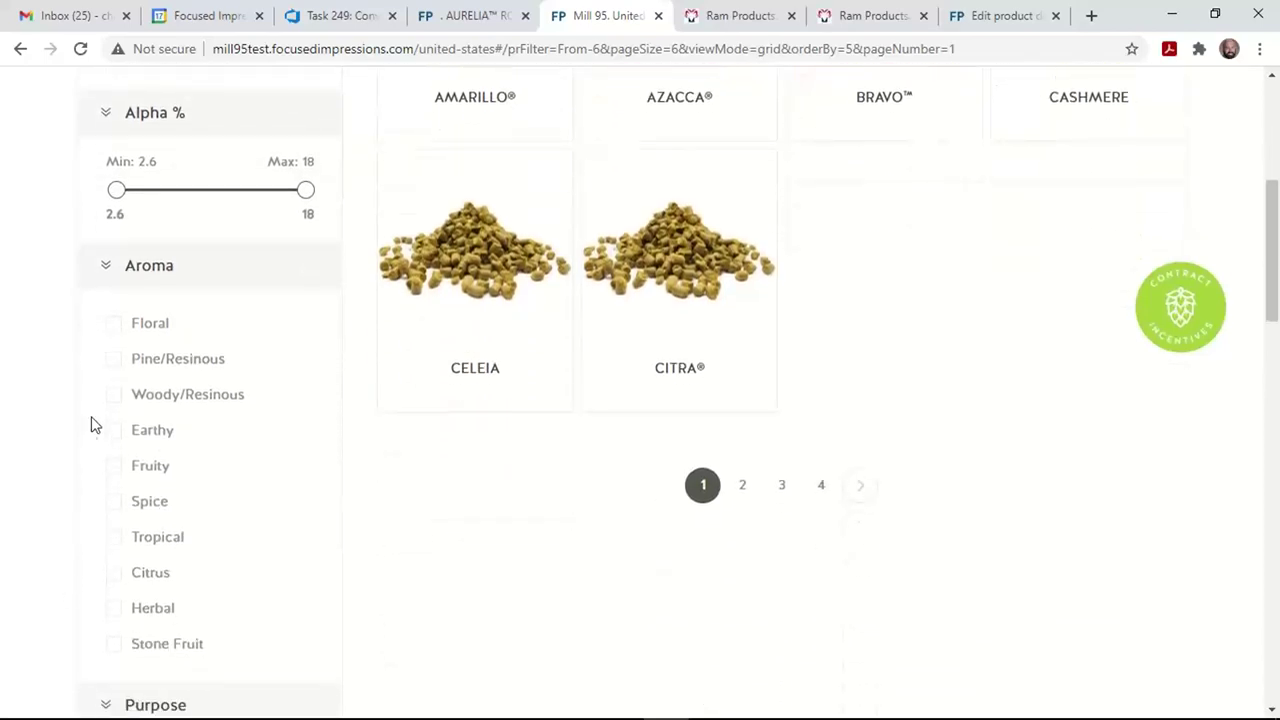
pyautogui.click(115, 360)
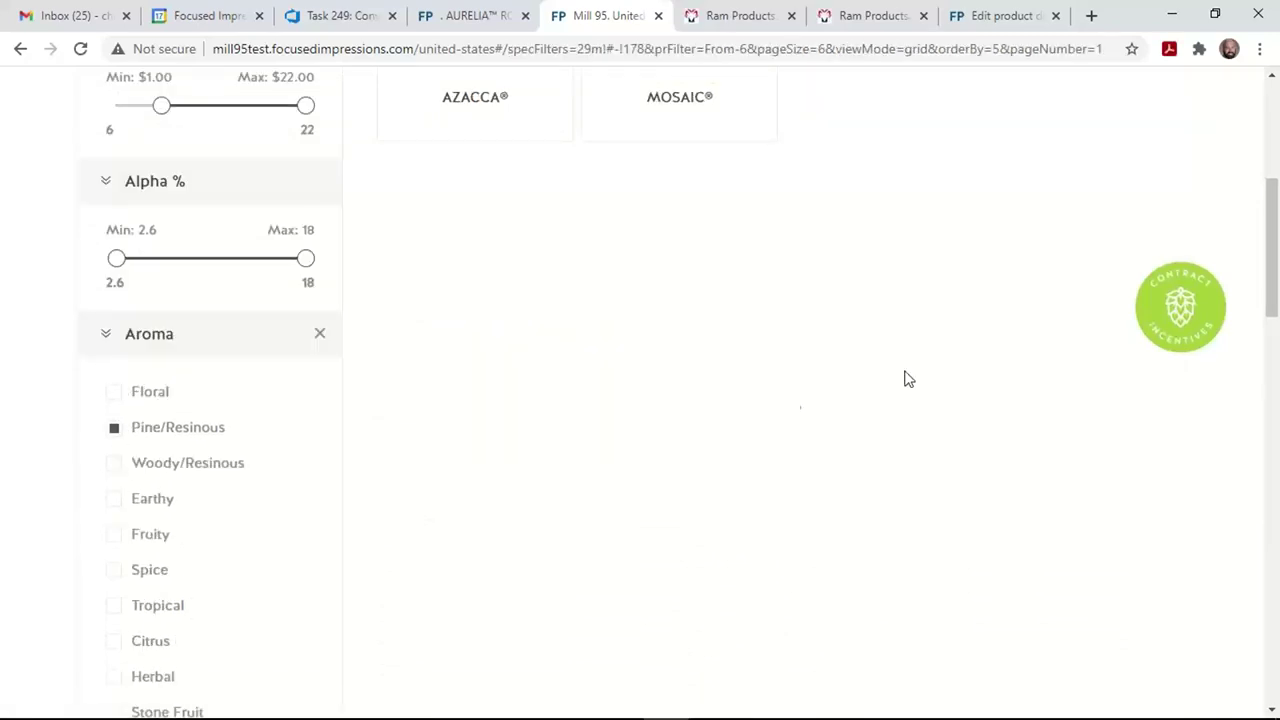
# - Remove the 6 - 22 price and Pine/Resinous filter tags
pyautogui.scroll(2, 729, 296)
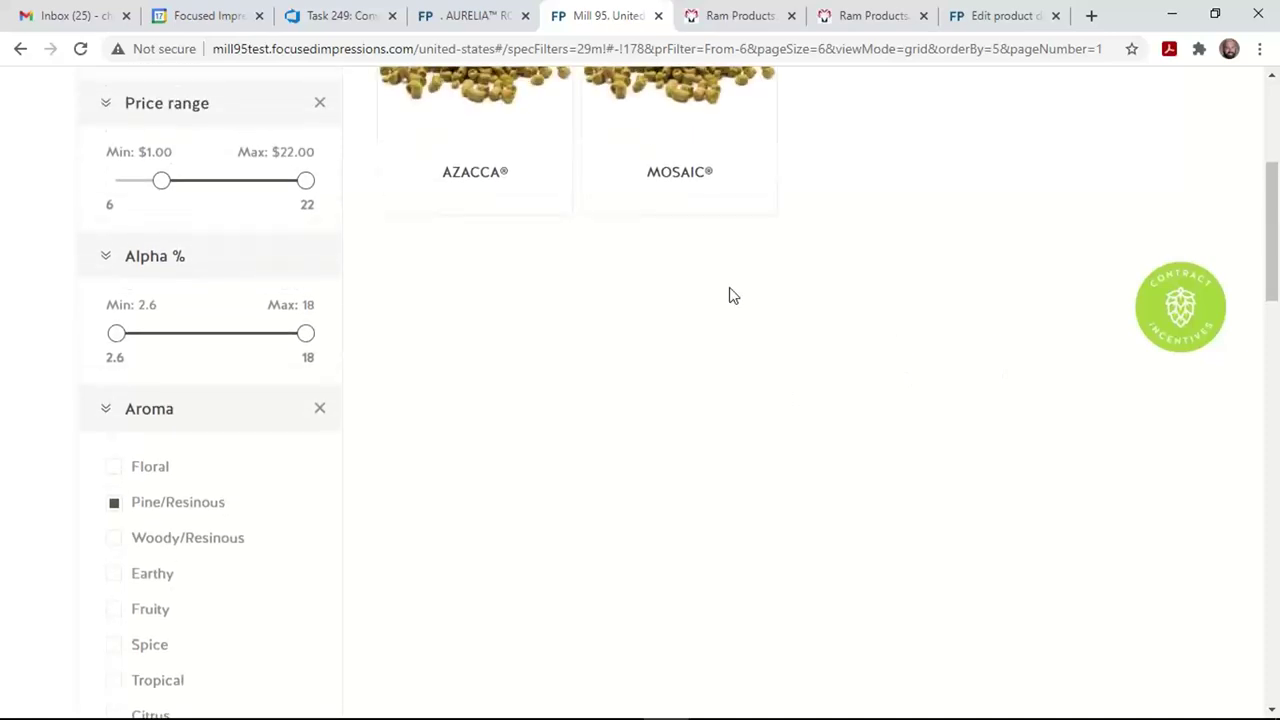
pyautogui.scroll(2, 729, 296)
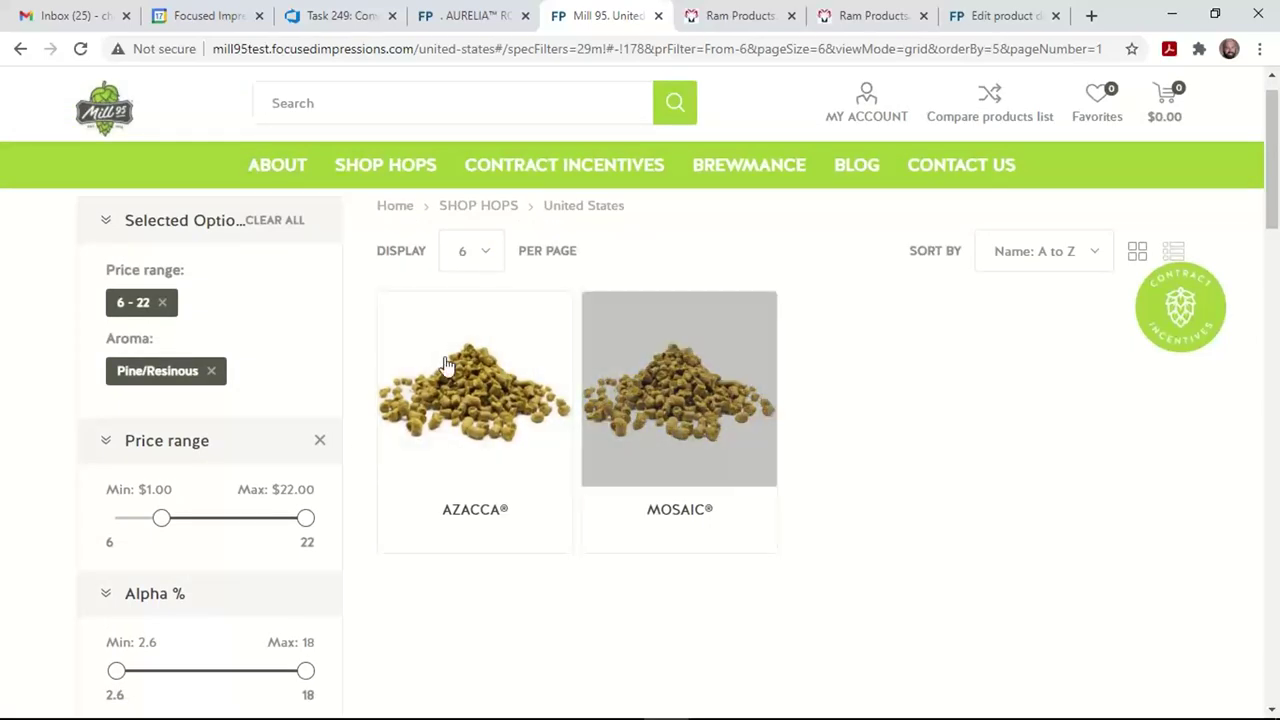
pyautogui.click(162, 302)
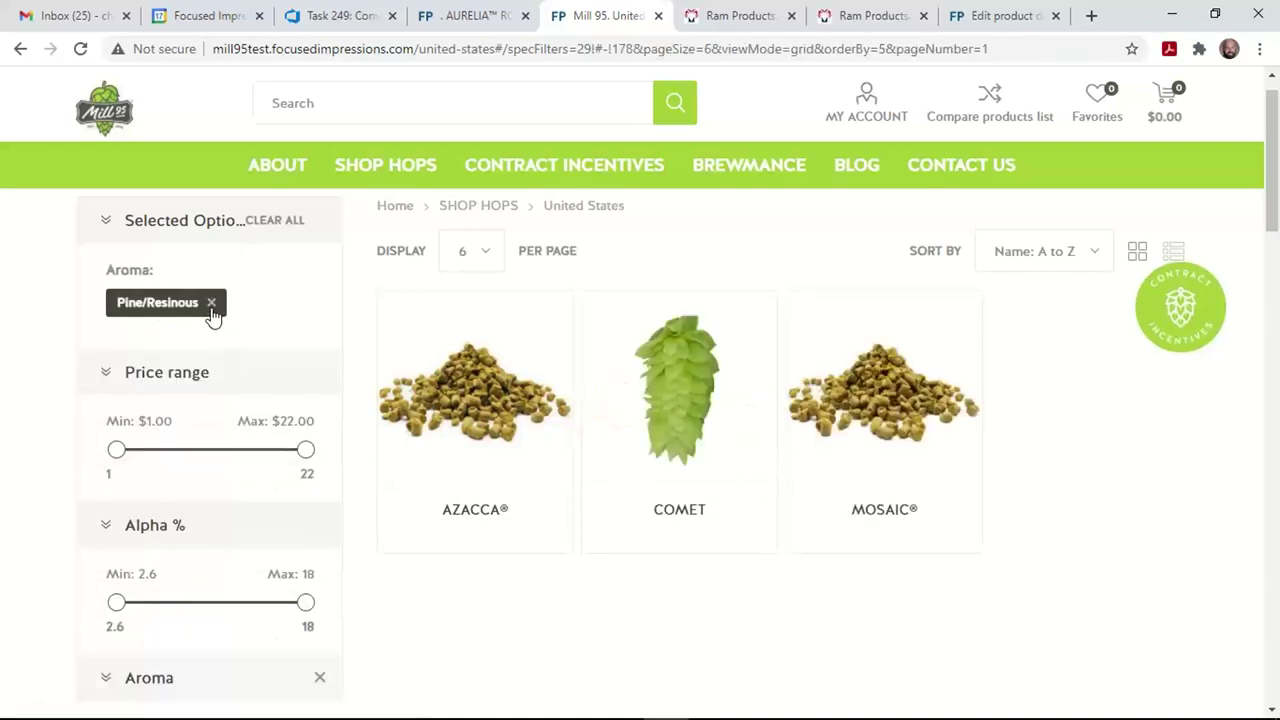
pyautogui.click(210, 302)
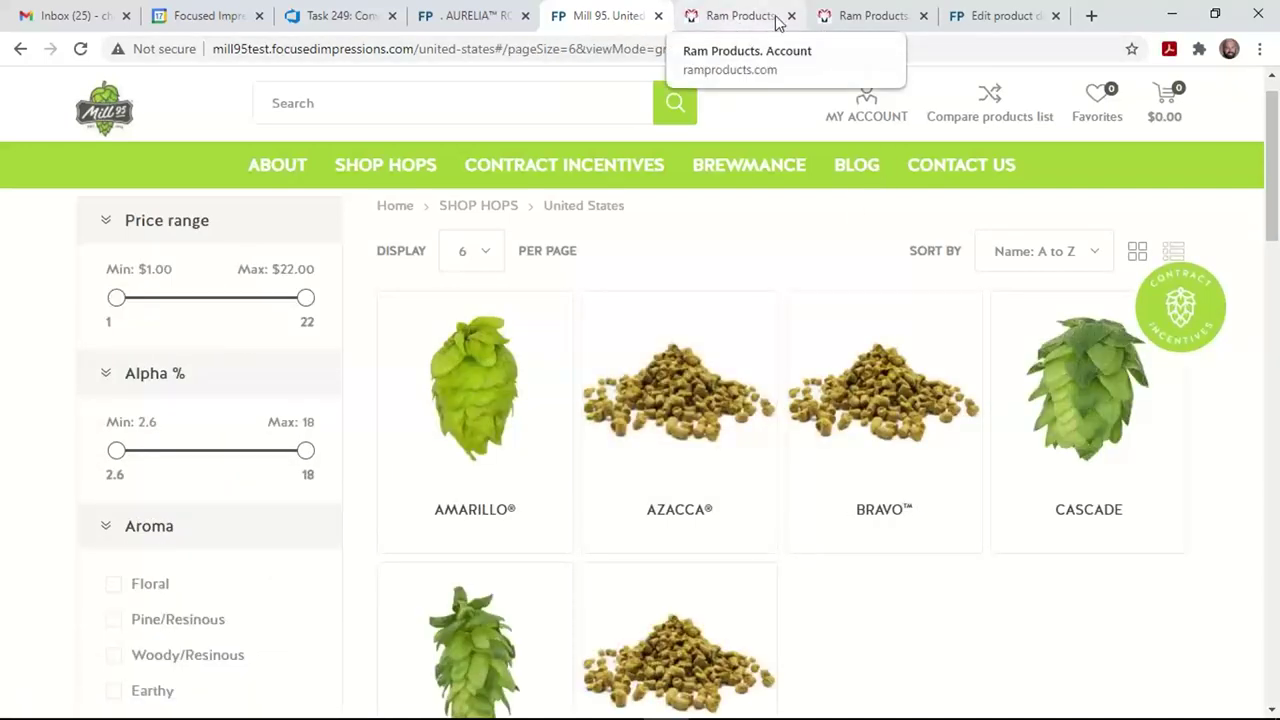
# - Switch to the Ram Products tab and open the Bulk Order Catalog
pyautogui.click(860, 18)
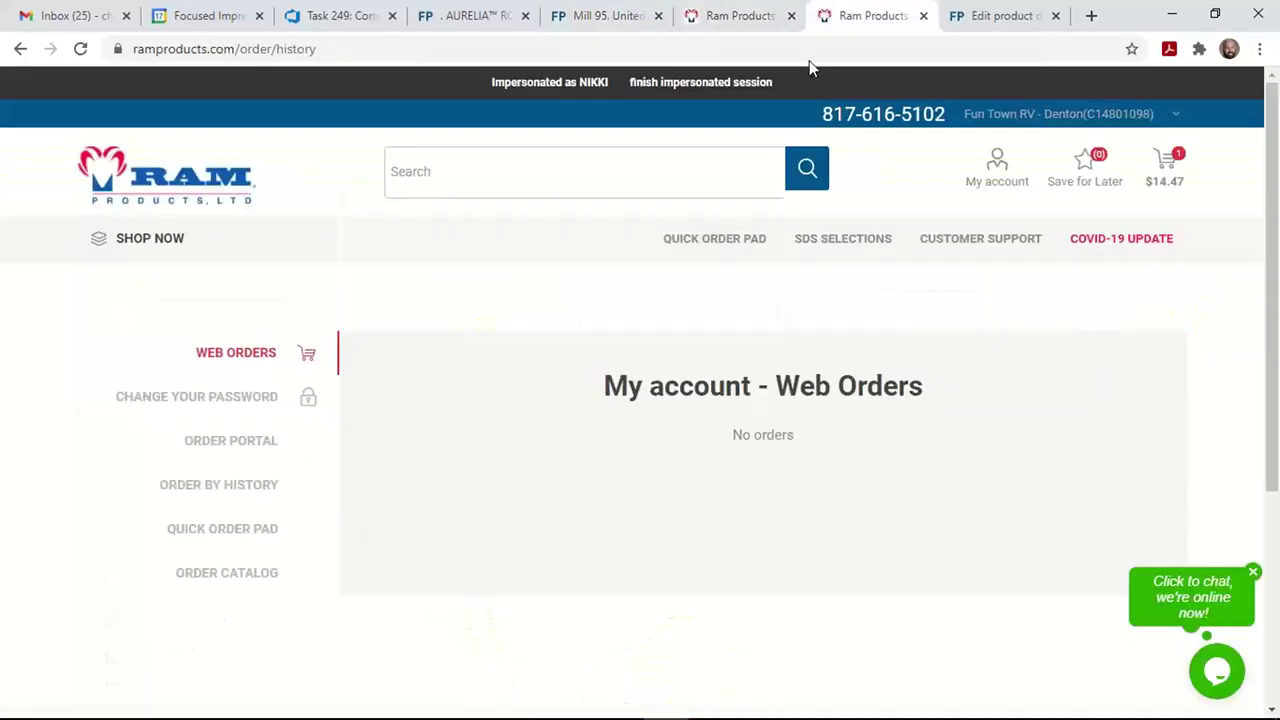
pyautogui.click(229, 571)
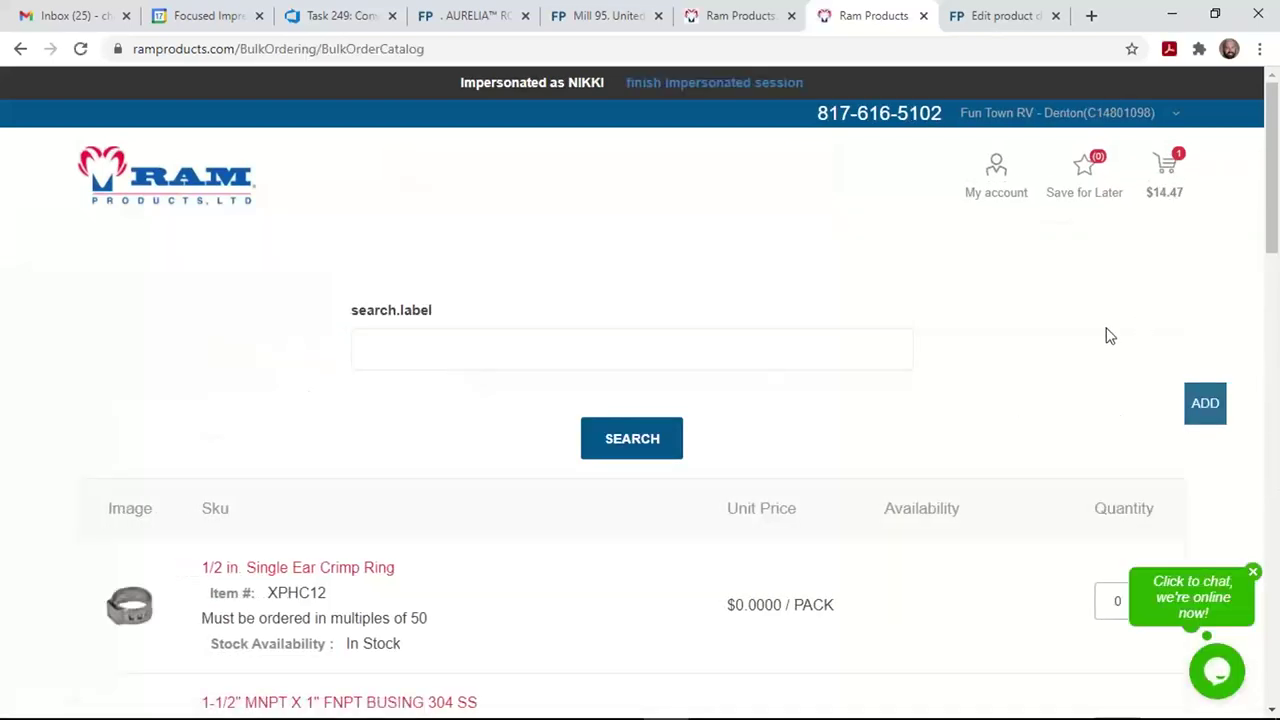
pyautogui.write('ACTEMRA')
pyautogui.scroll(-3, 1108, 336)
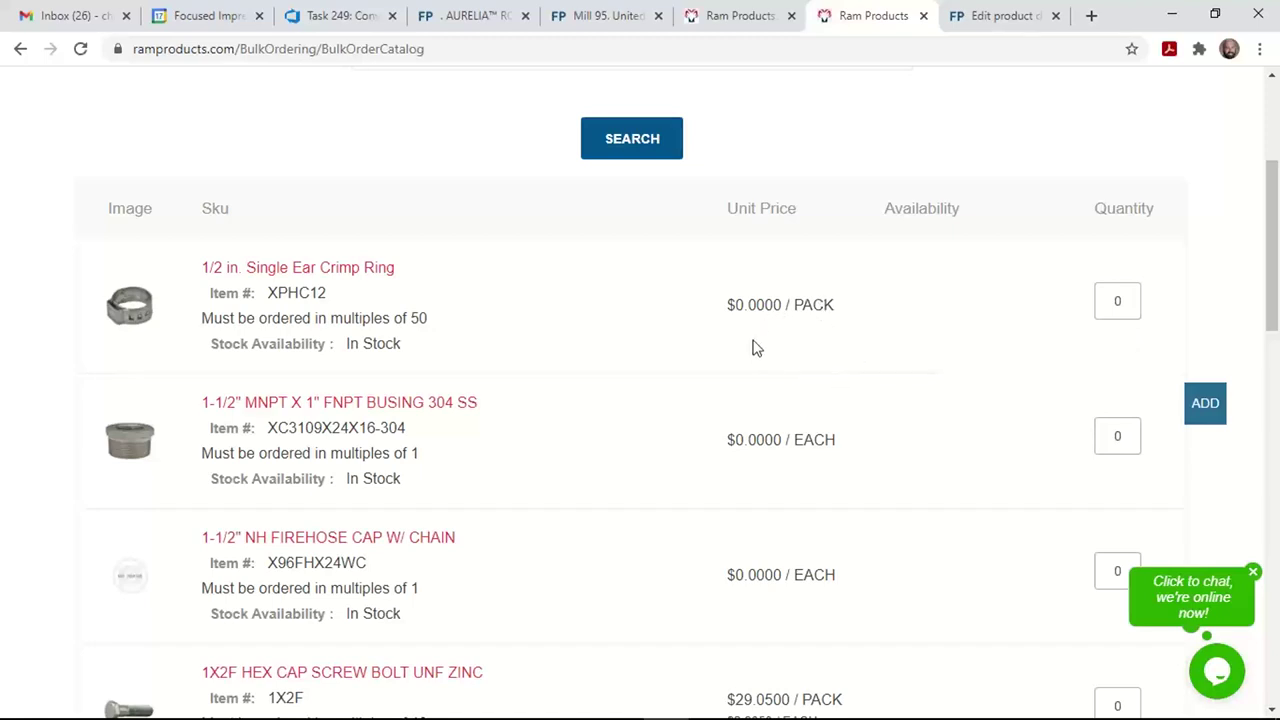
# - Highlight the crimp ring's zero price, multiples-of-50 rule, In Stock status, and the 1X2F bolt's lead time
pyautogui.moveTo(737, 305); pyautogui.dragTo(774, 305)
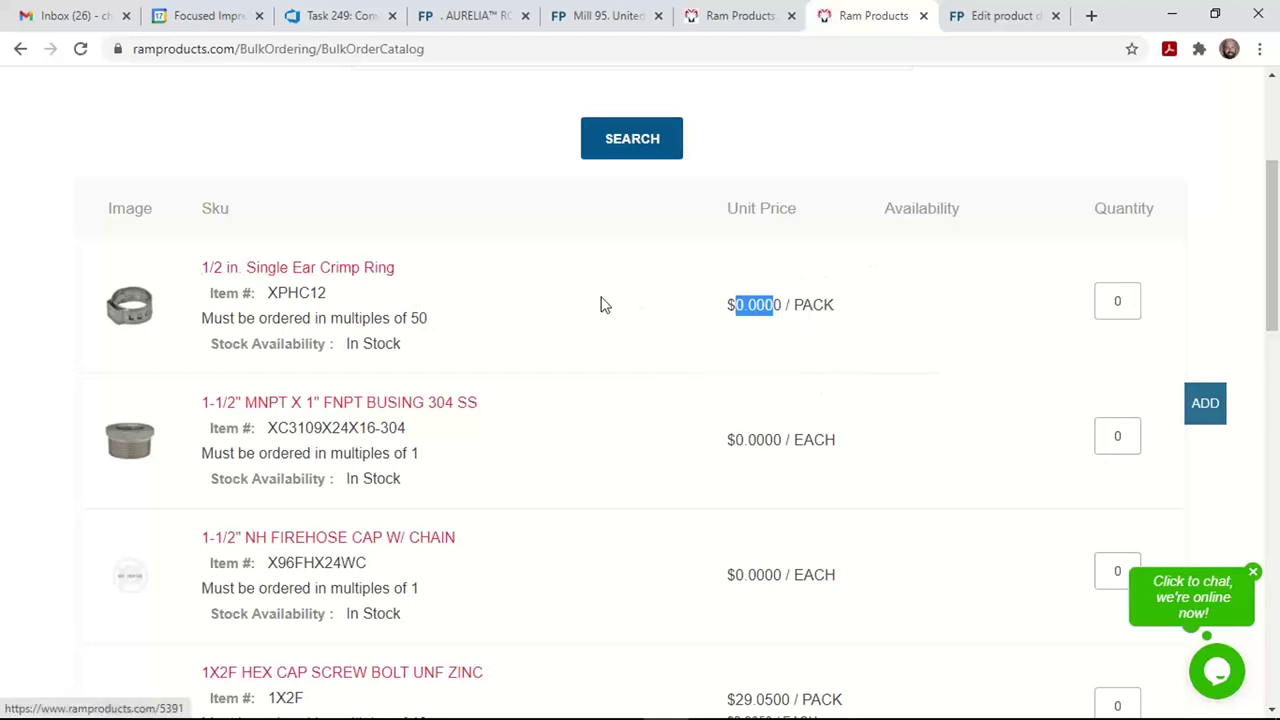
pyautogui.click(916, 317)
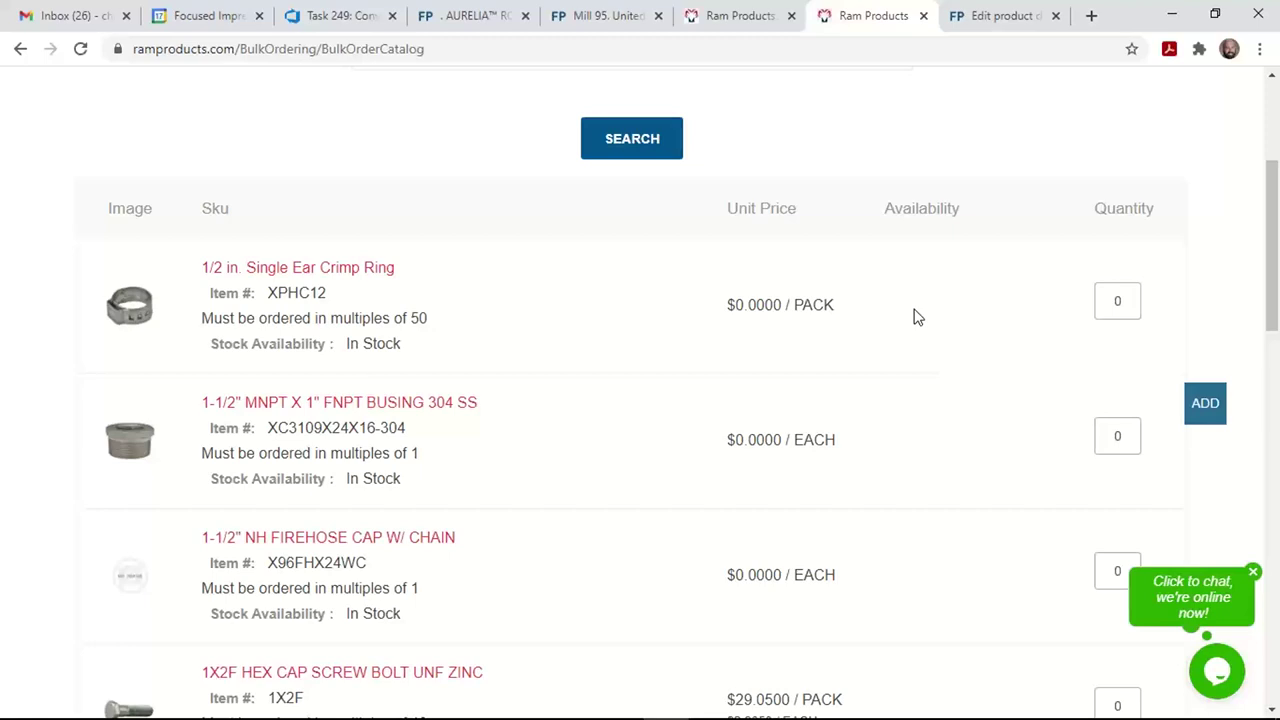
pyautogui.scroll(-1, 914, 317)
pyautogui.doubleClick(1119, 190)
pyautogui.moveTo(1270, 336); pyautogui.dragTo(1270, 362)
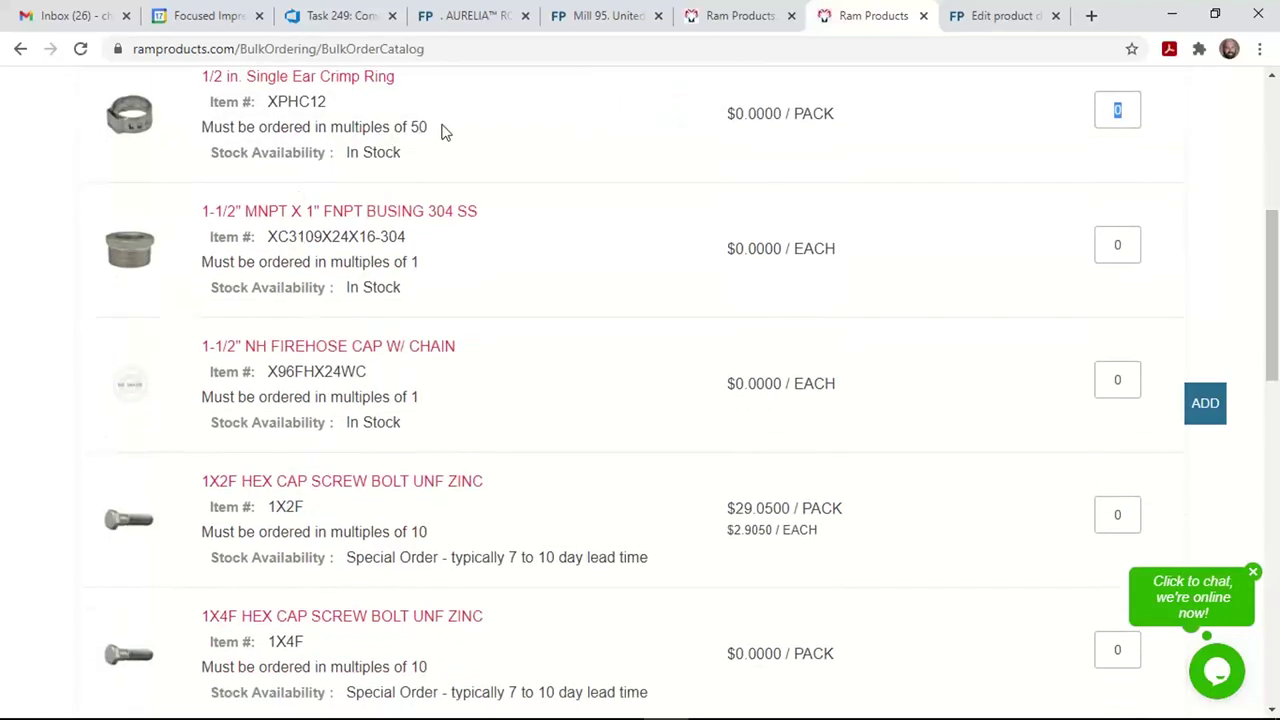
pyautogui.moveTo(331, 127); pyautogui.dragTo(433, 127)
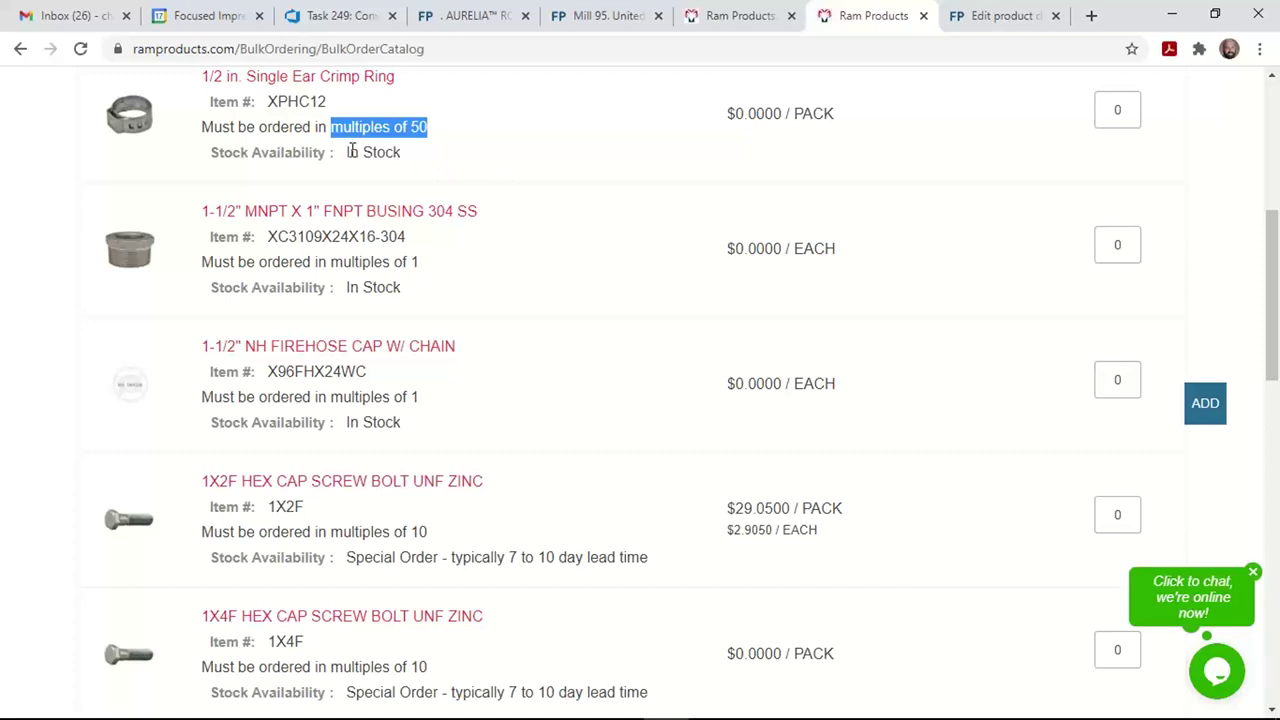
pyautogui.moveTo(348, 152); pyautogui.dragTo(401, 149)
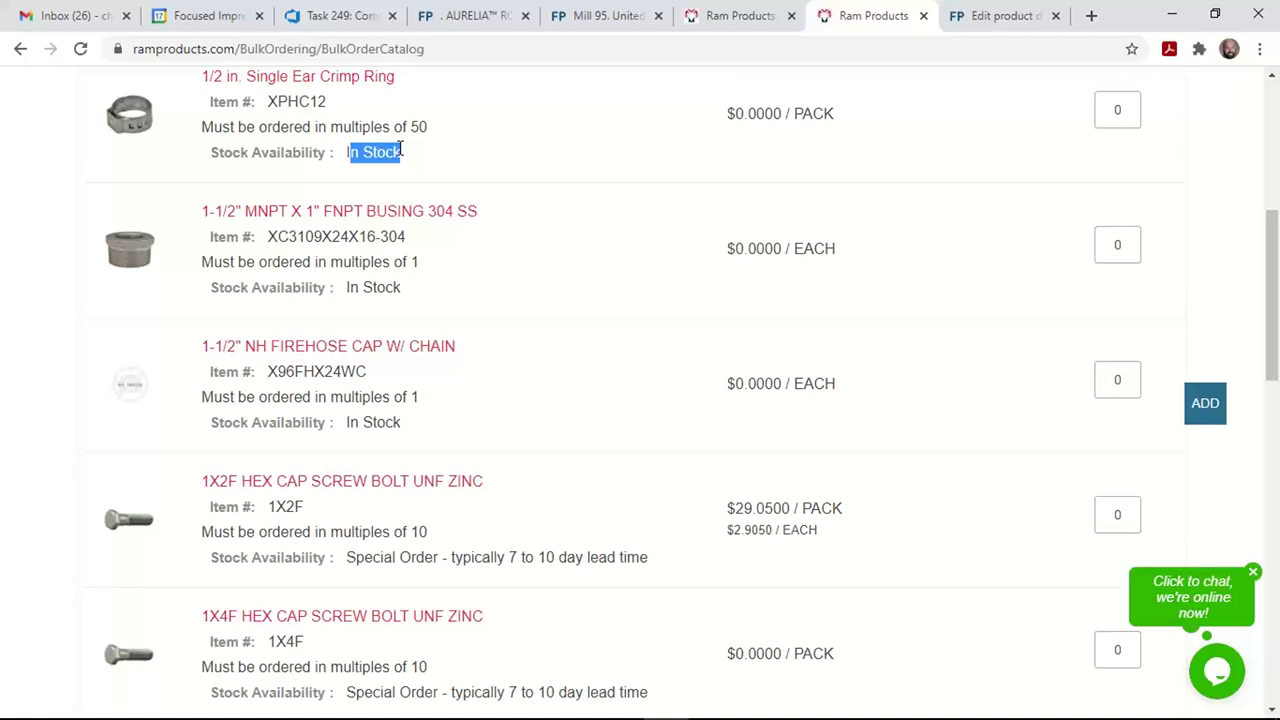
pyautogui.moveTo(346, 557); pyautogui.dragTo(658, 560)
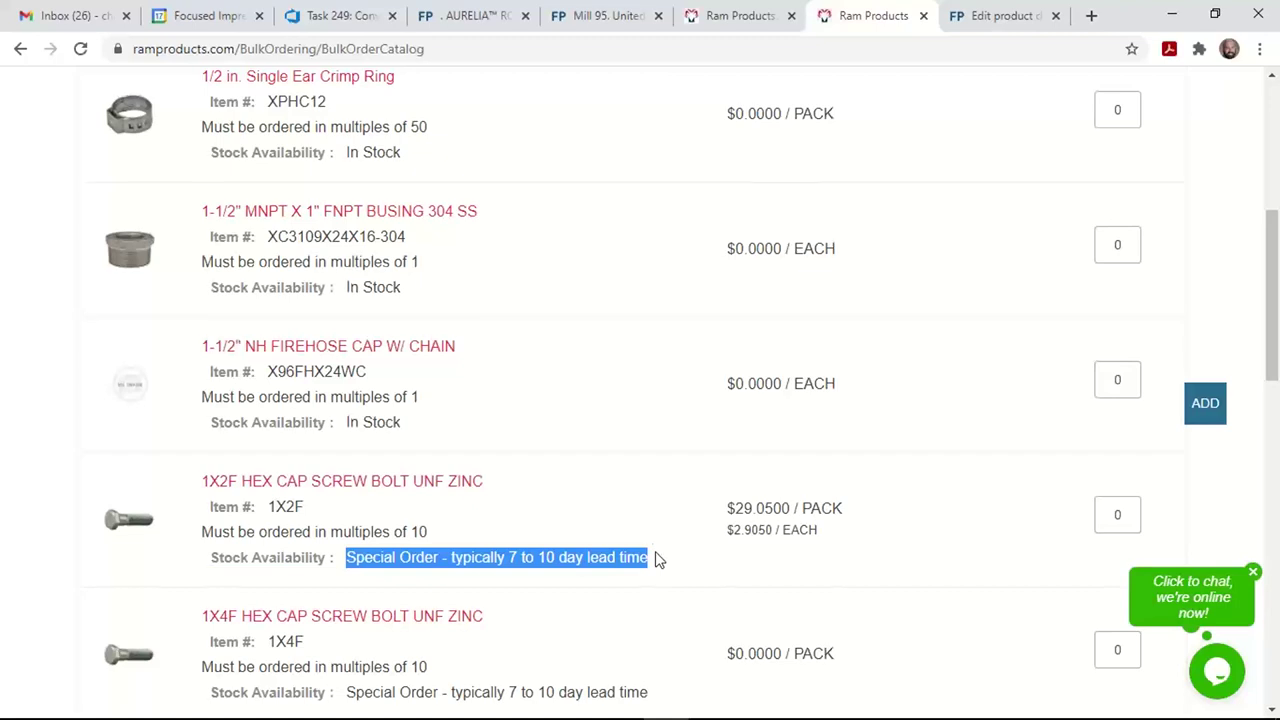
pyautogui.scroll(-3, 658, 560)
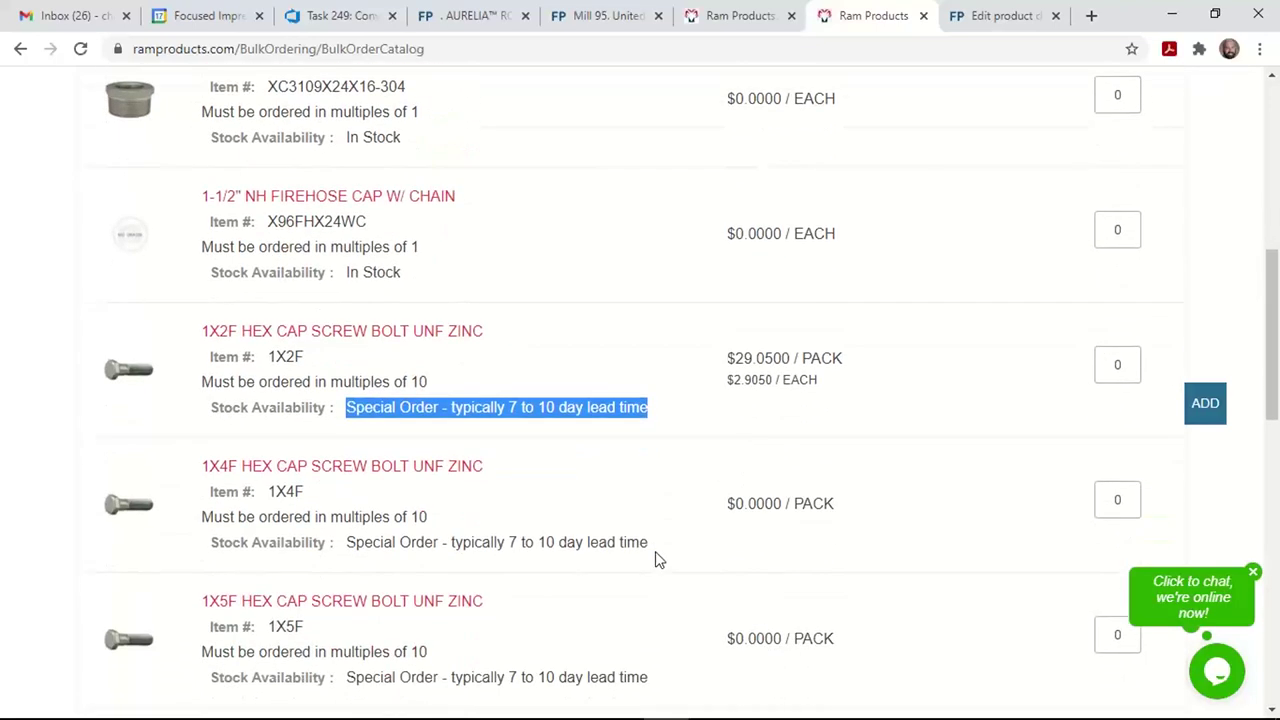
# - Open the 1X2F hex cap screw bolt's page in a new tab, look it over, then close it
pyautogui.rightClick(436, 337)
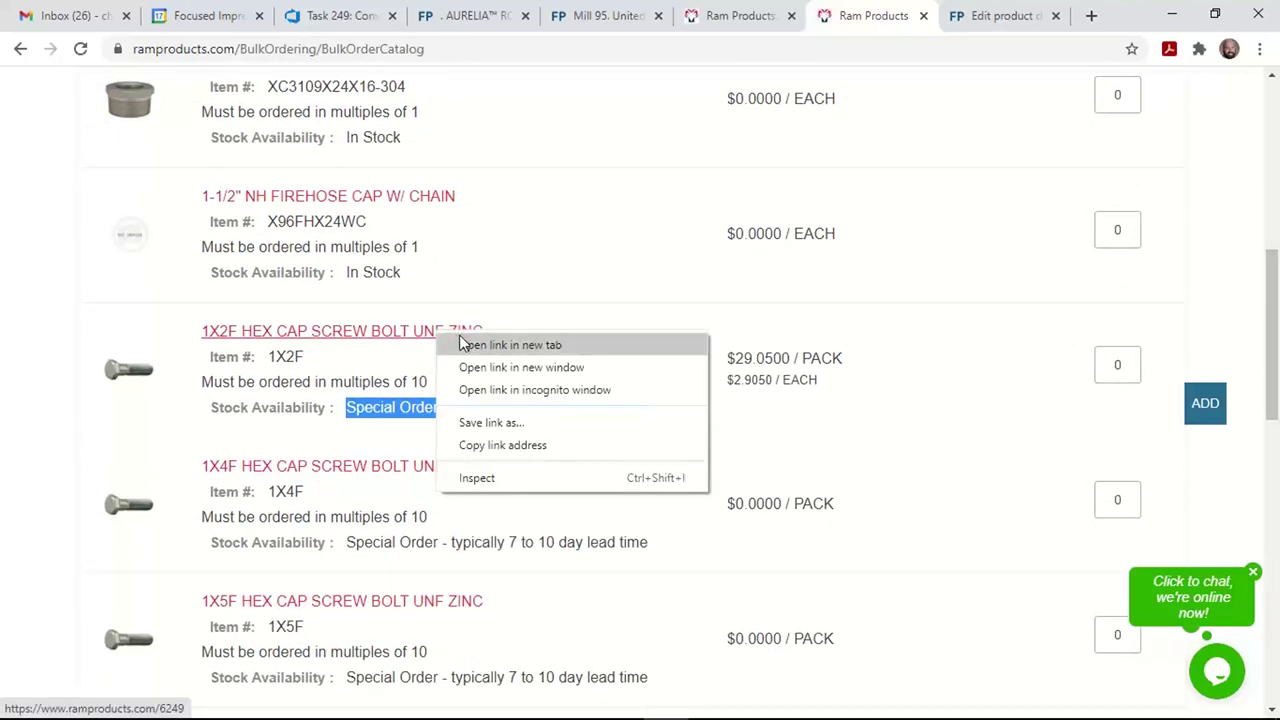
pyautogui.click(466, 344)
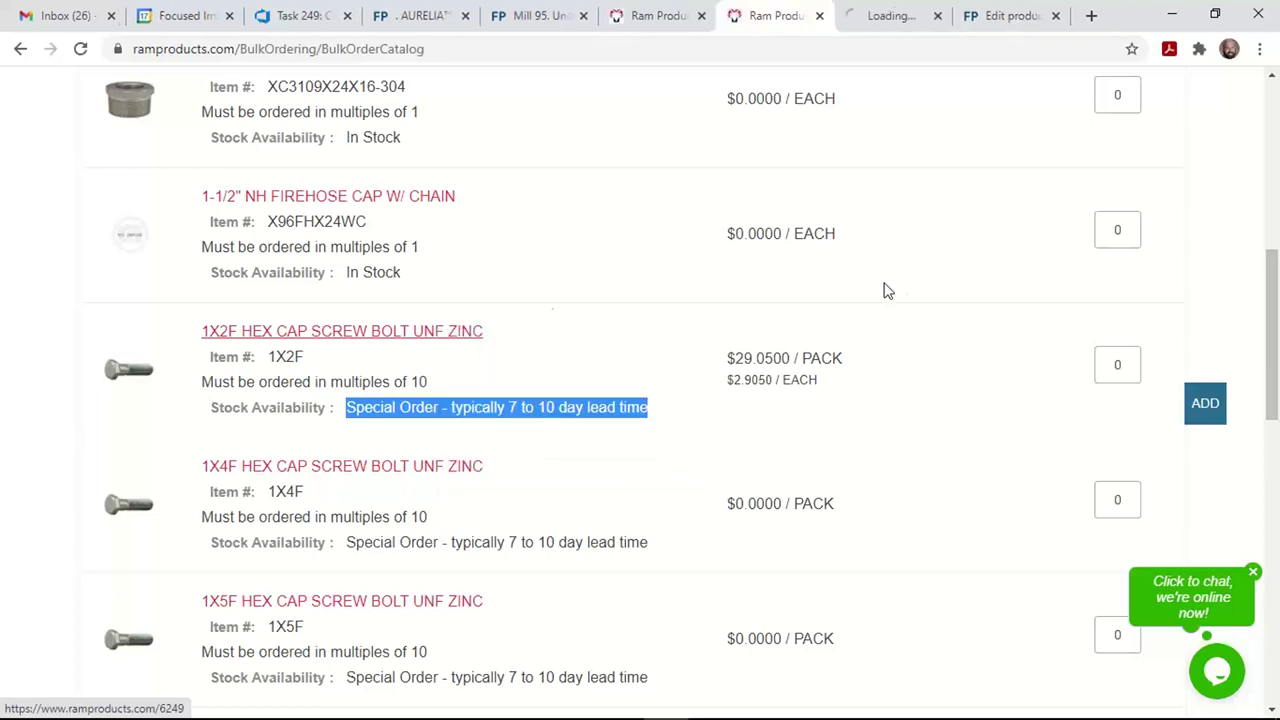
pyautogui.click(697, 381)
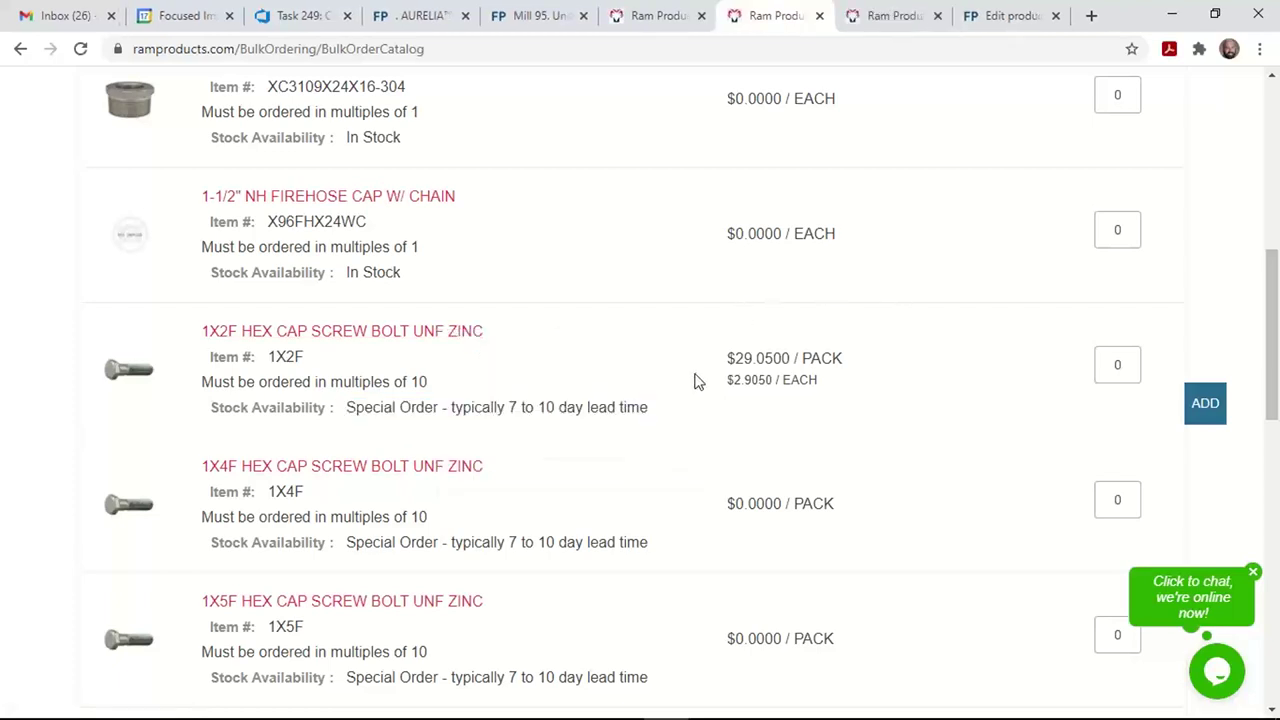
pyautogui.click(876, 16)
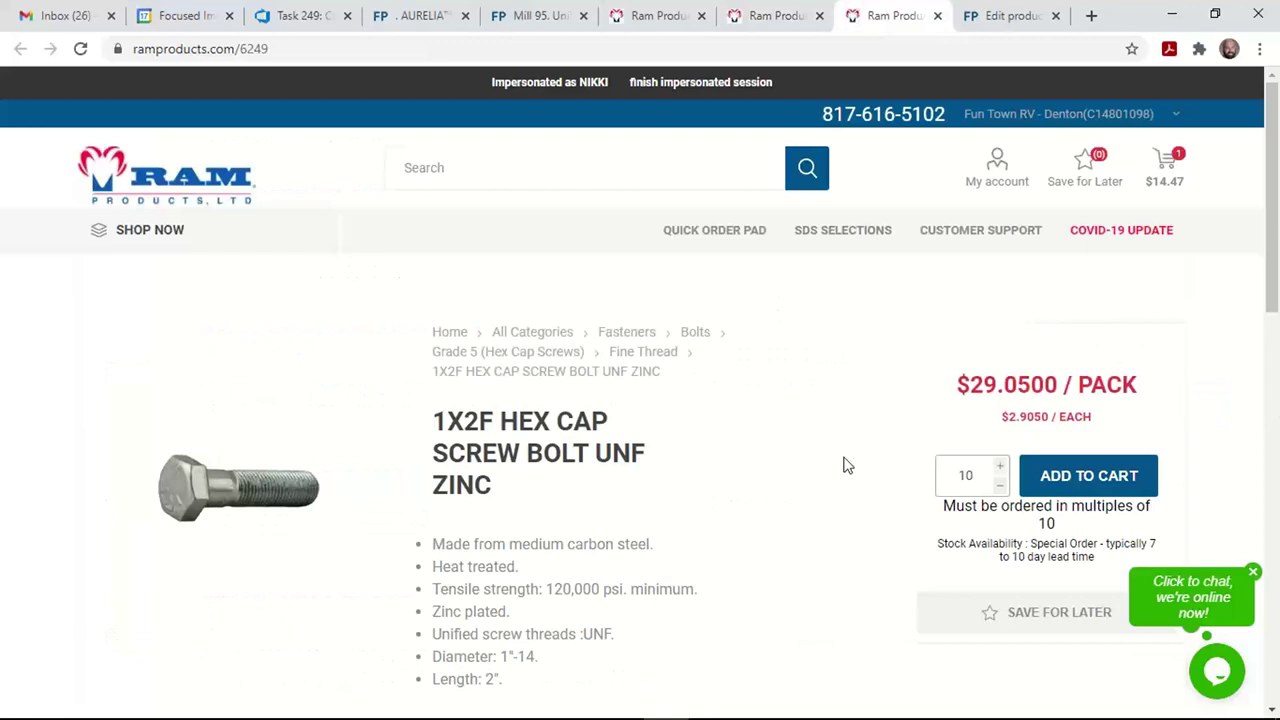
pyautogui.scroll(-2, 845, 465)
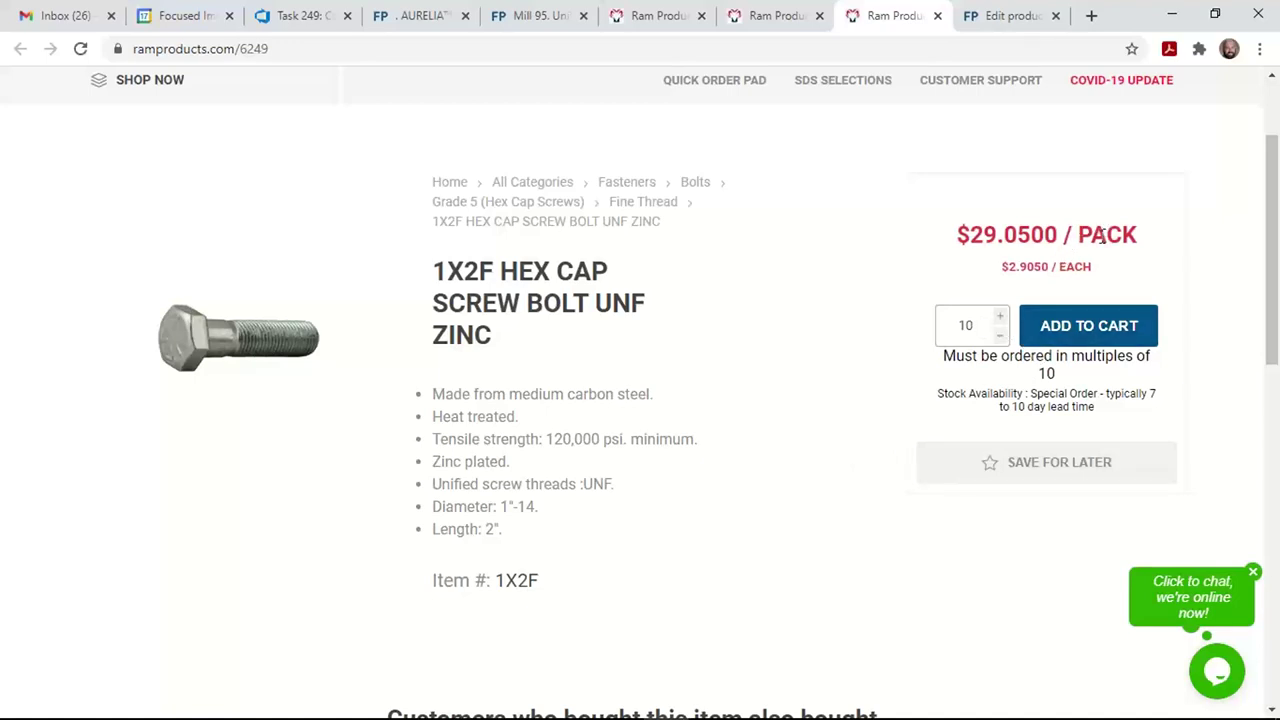
pyautogui.moveTo(1275, 362)
pyautogui.mouseDown()
pyautogui.moveTo(1275, 455)
pyautogui.moveTo(1275, 345)
pyautogui.mouseUp()
pyautogui.click(938, 18)
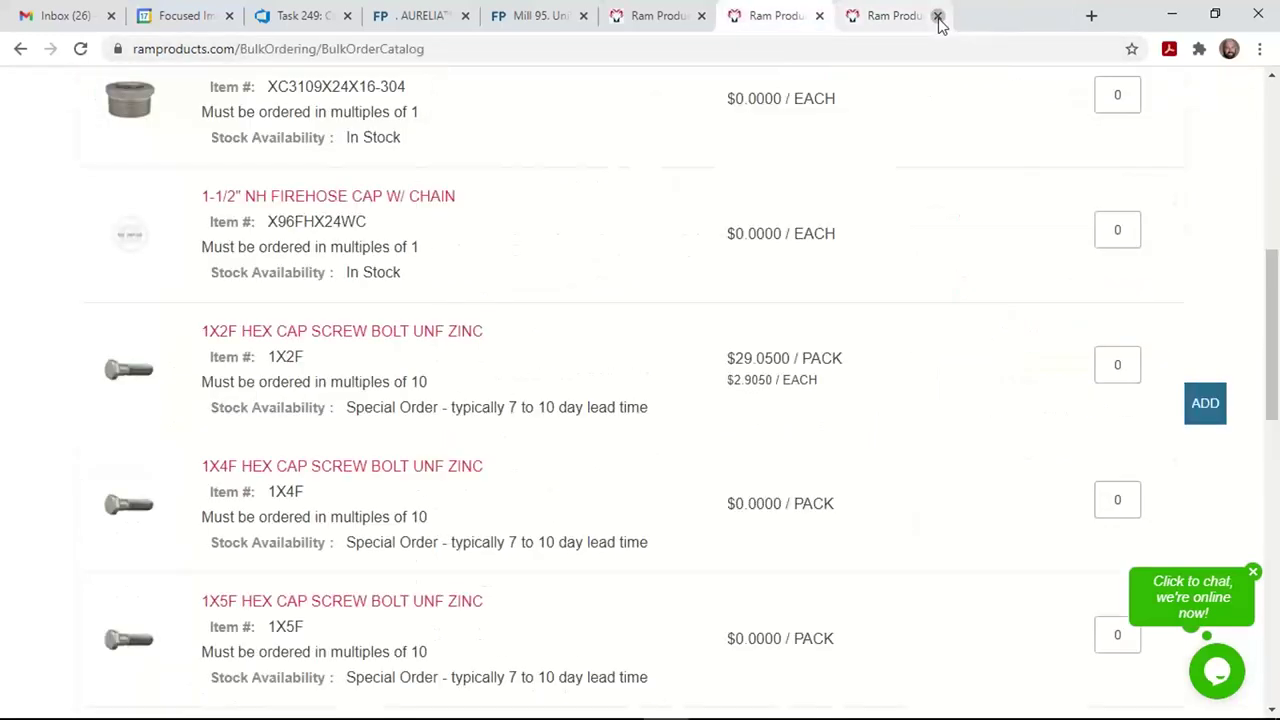
# - Expand the first order in the Order Portal and view its order lines
pyautogui.click(657, 15)
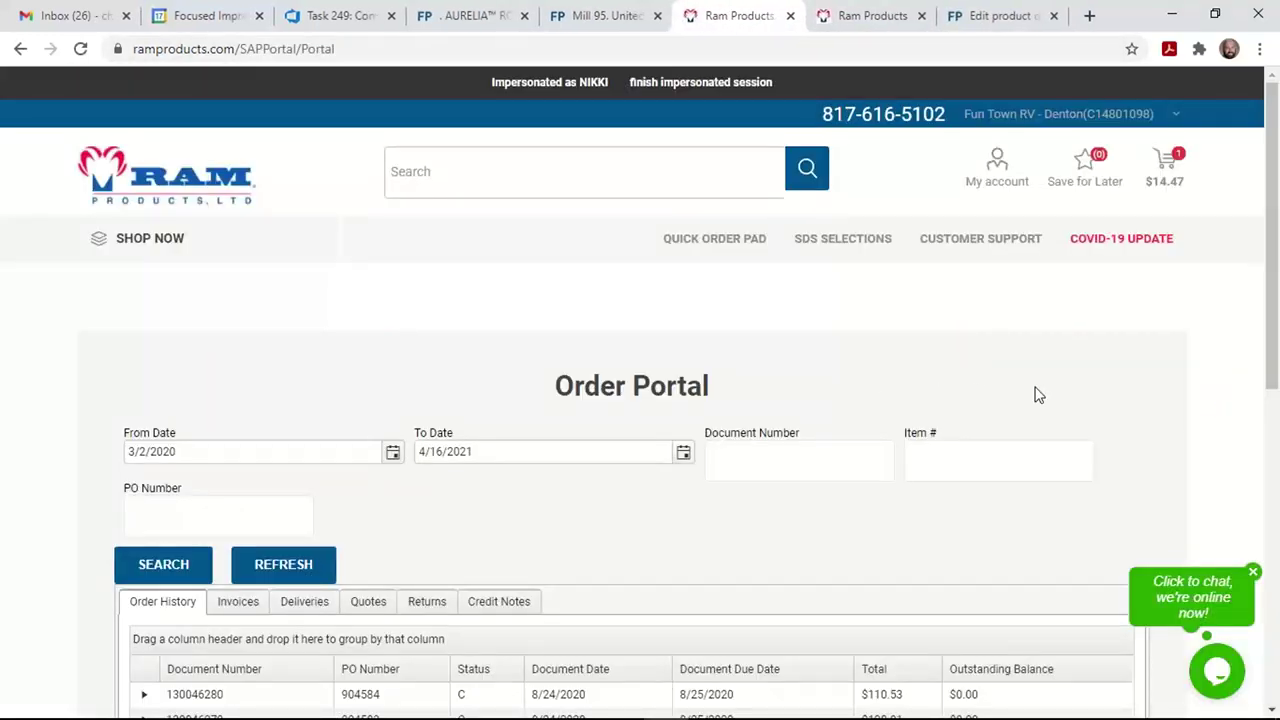
pyautogui.moveTo(1274, 356); pyautogui.dragTo(1275, 378)
pyautogui.scroll(-3, 1276, 378)
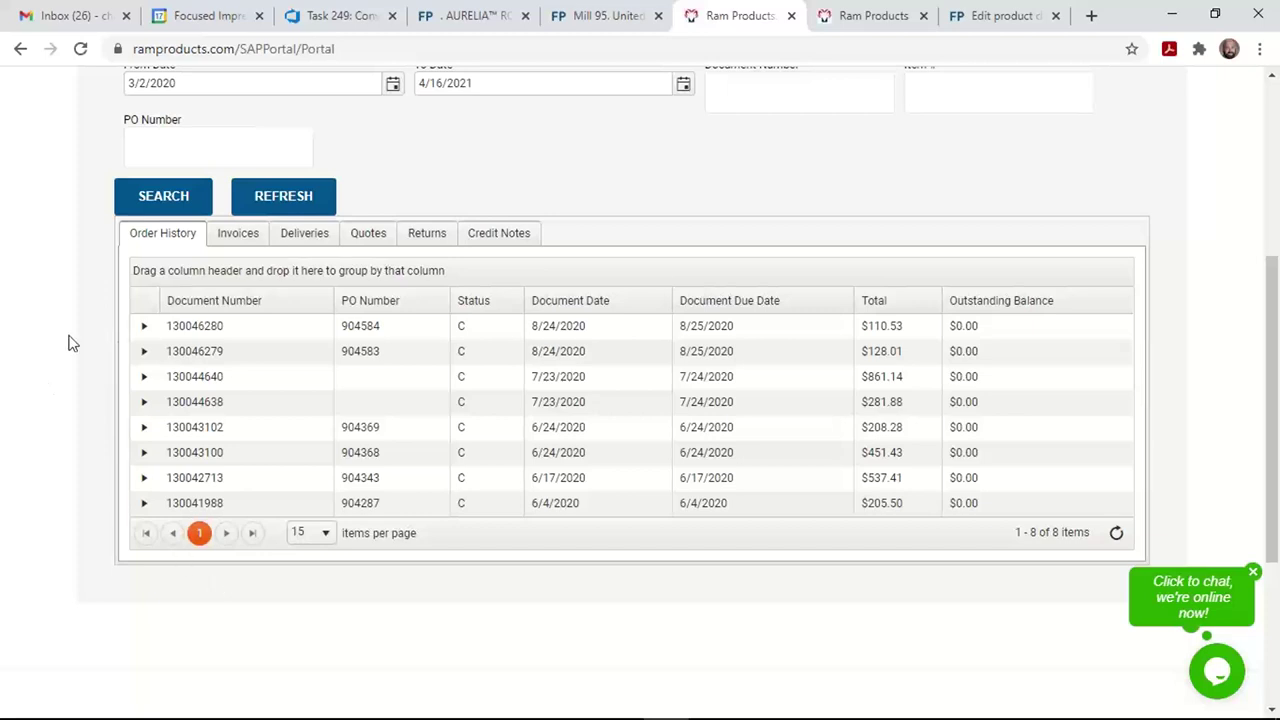
pyautogui.click(146, 329)
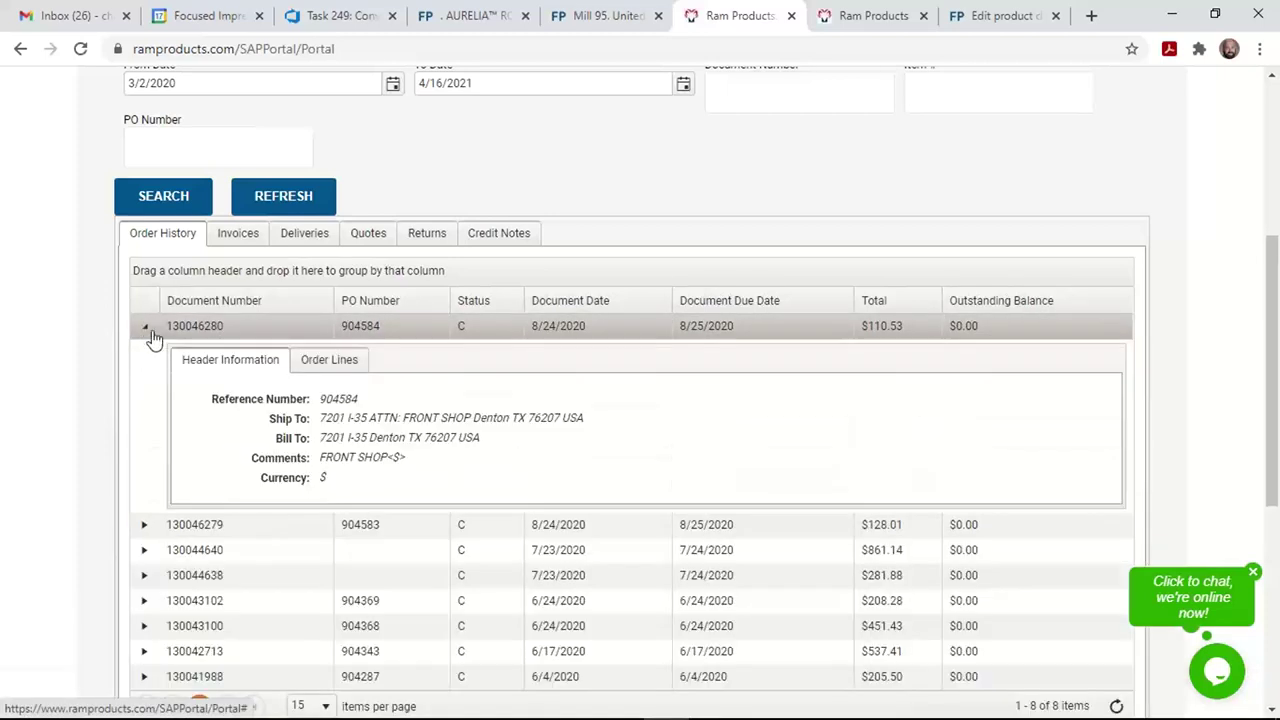
pyautogui.click(312, 360)
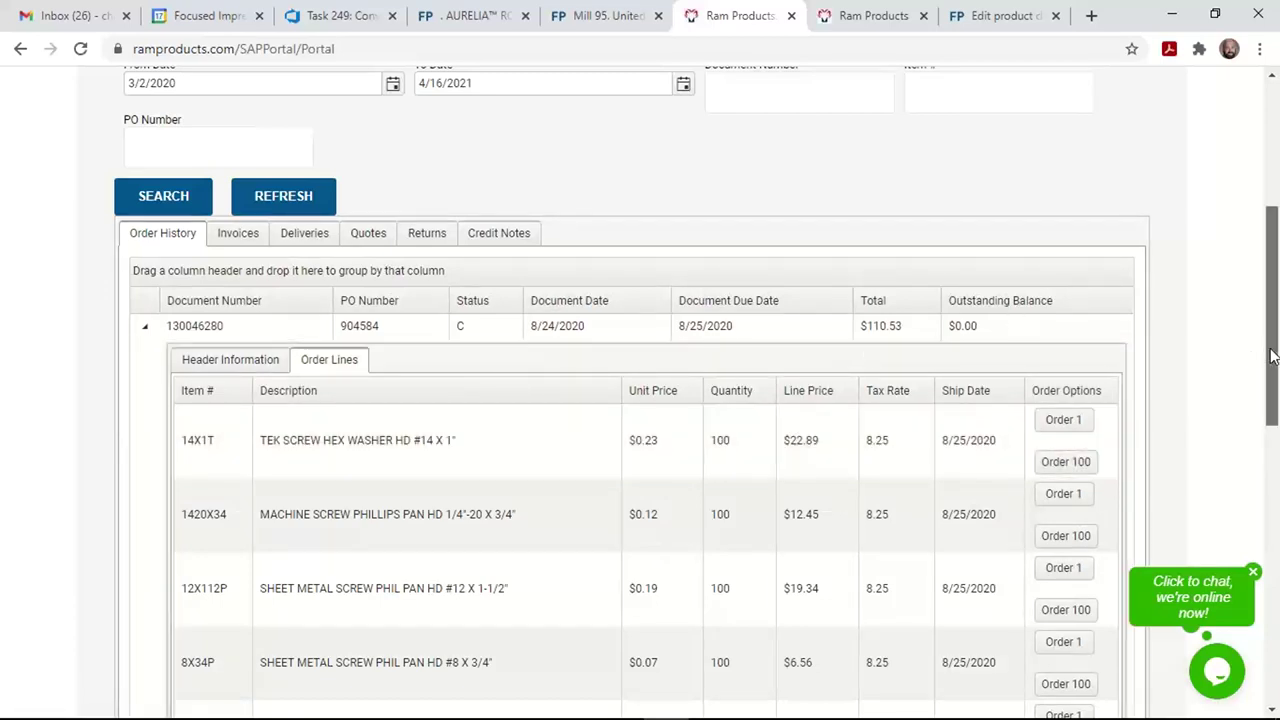
pyautogui.moveTo(1272, 360); pyautogui.dragTo(1276, 401)
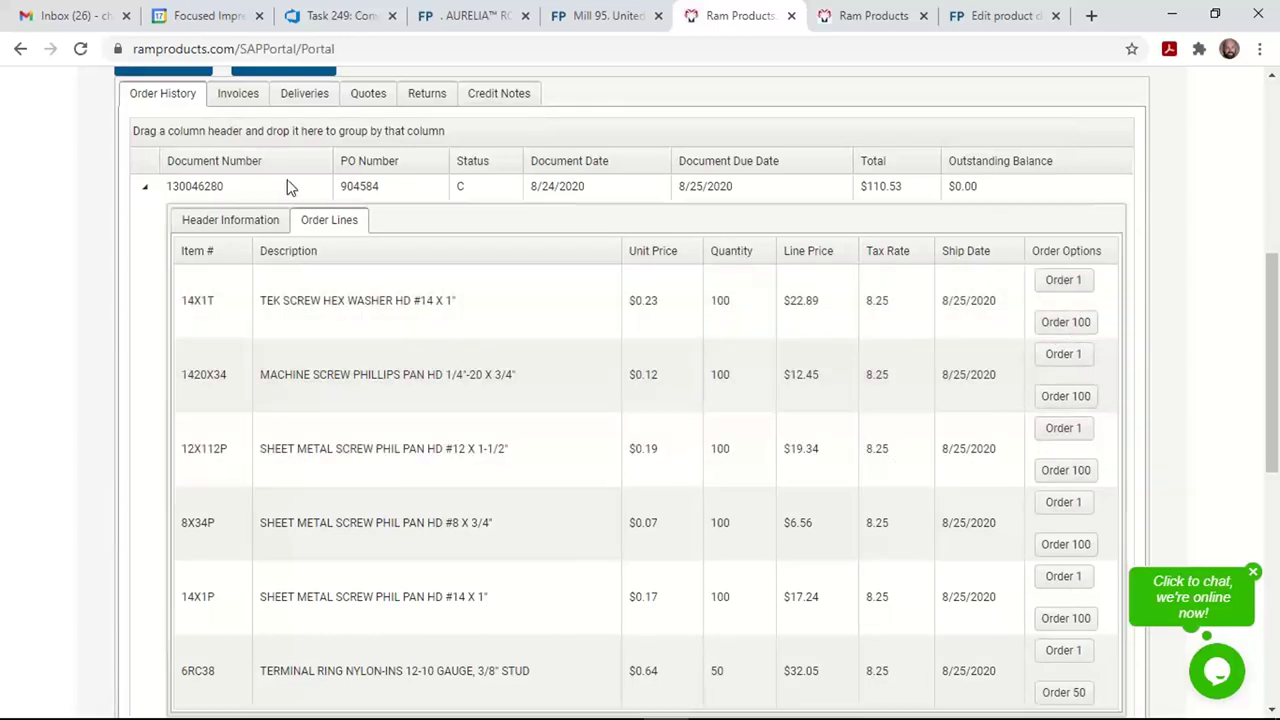
# - On the Invoices tab, view the first invoice's lines, preview its Pay Now page, then close it
pyautogui.click(240, 100)
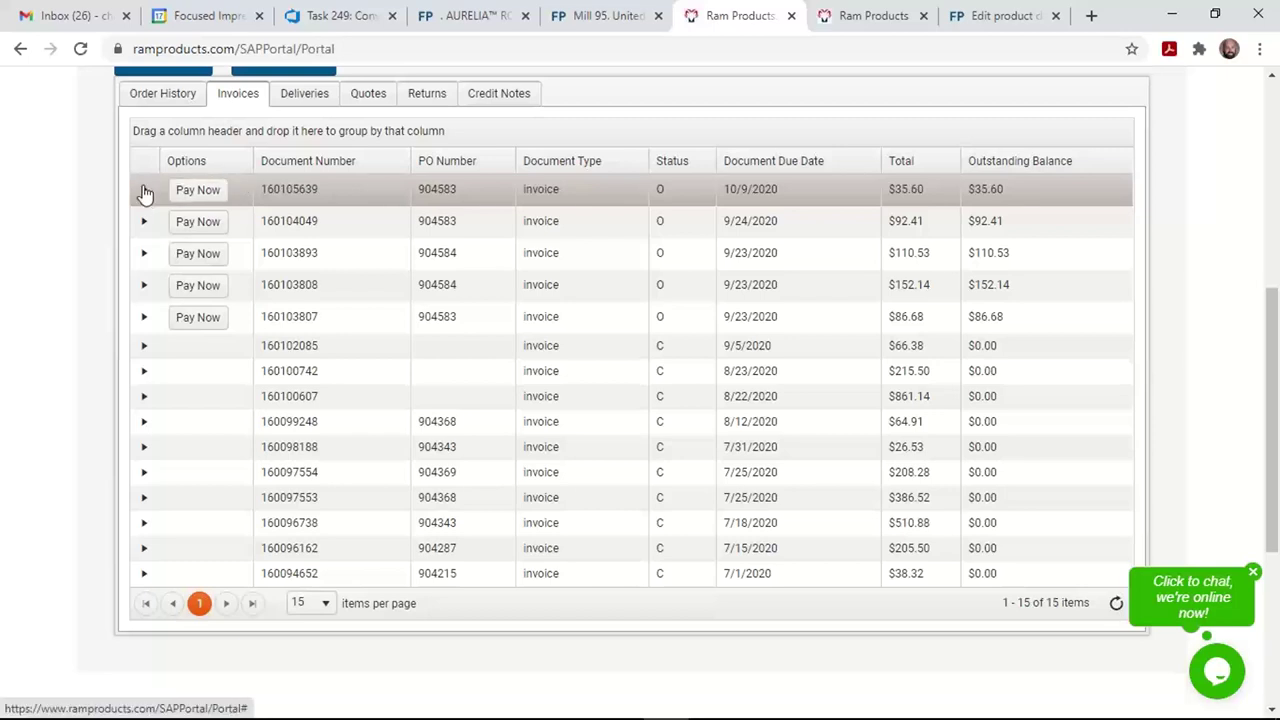
pyautogui.click(144, 191)
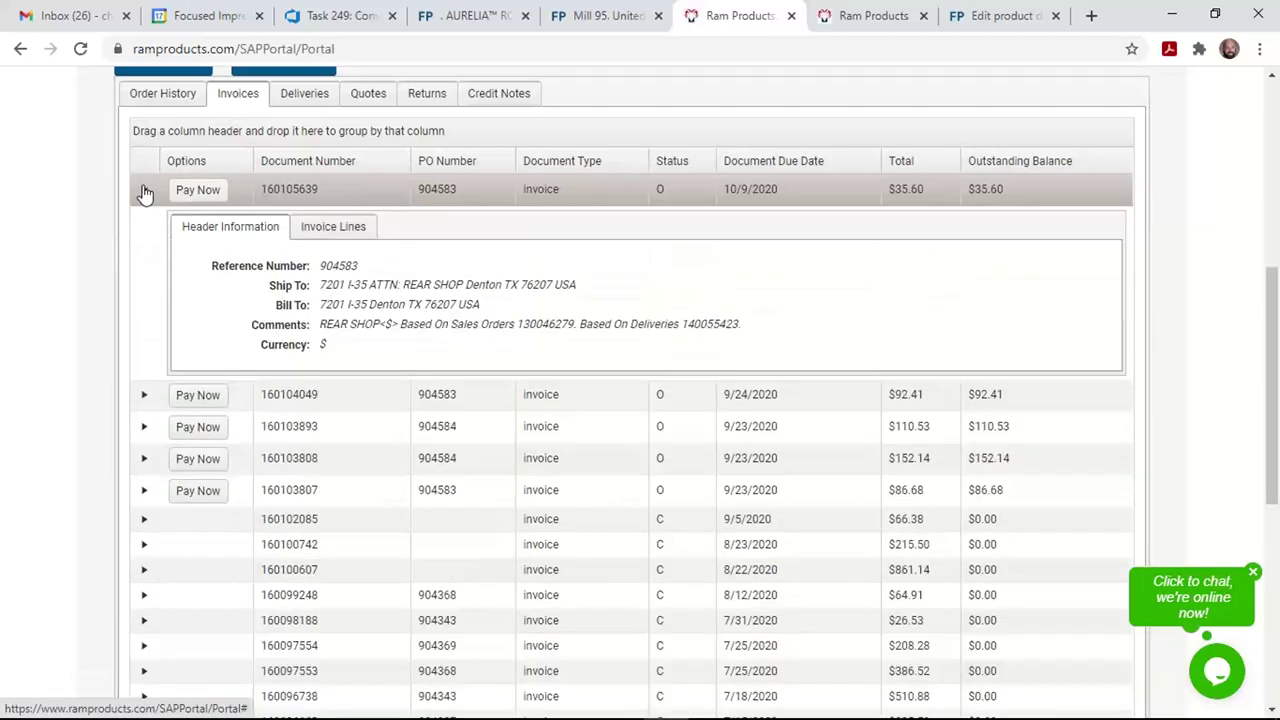
pyautogui.click(340, 228)
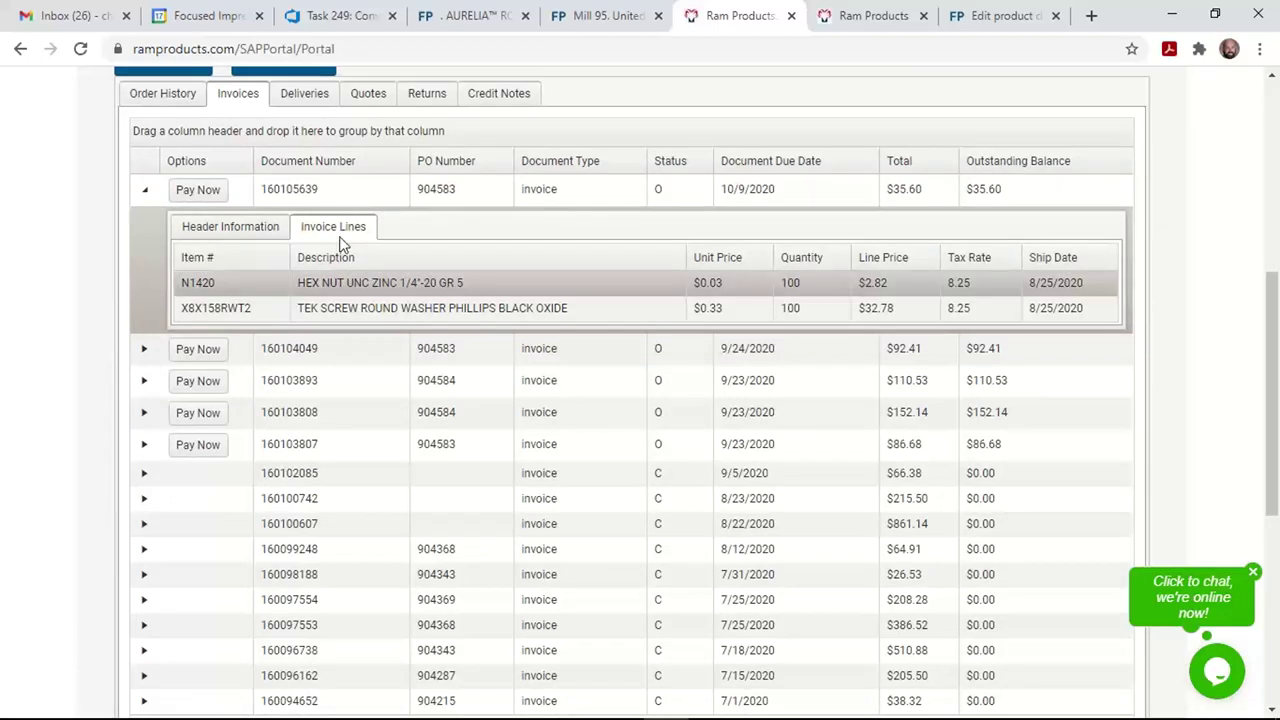
pyautogui.click(144, 189)
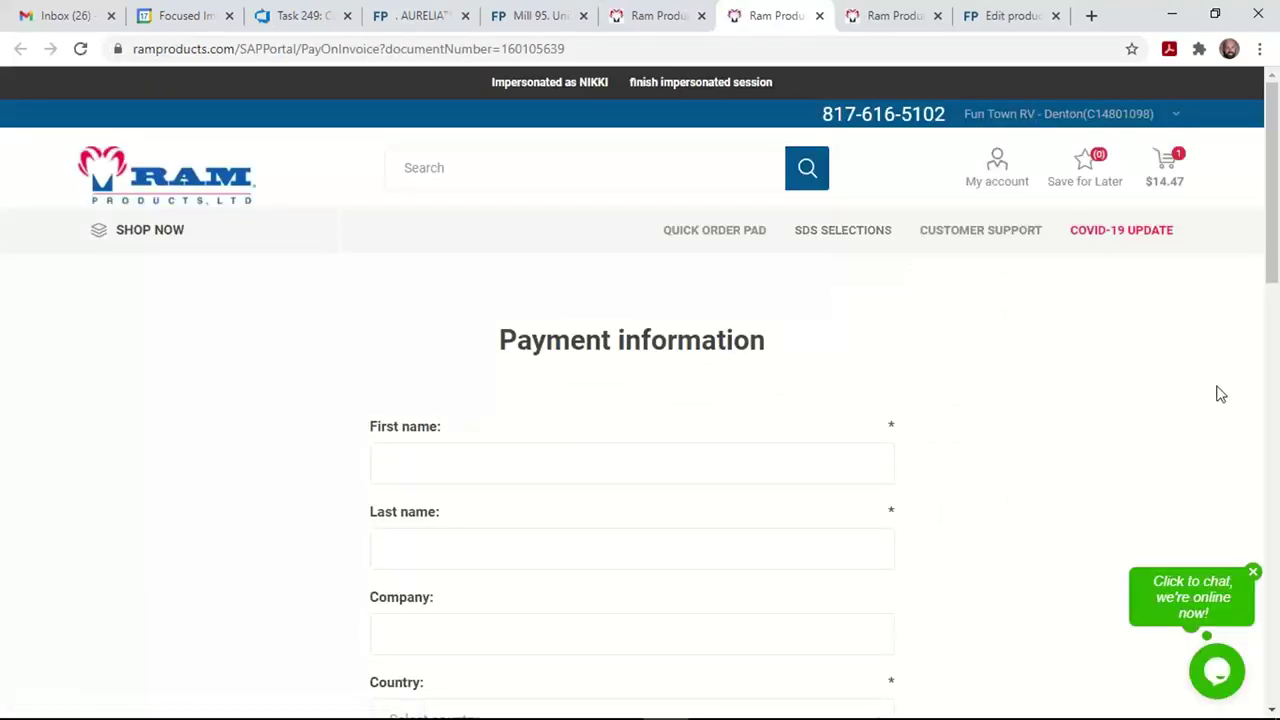
pyautogui.scroll(-7, 1220, 394)
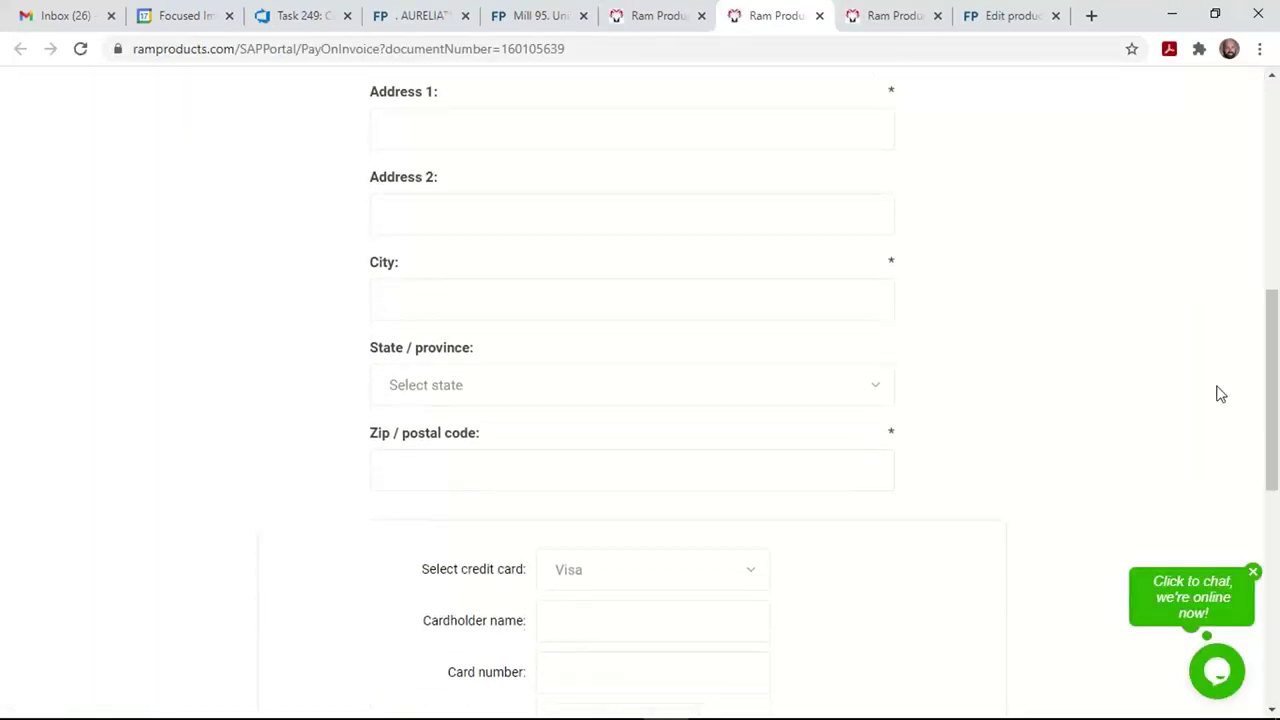
pyautogui.scroll(-3, 1220, 394)
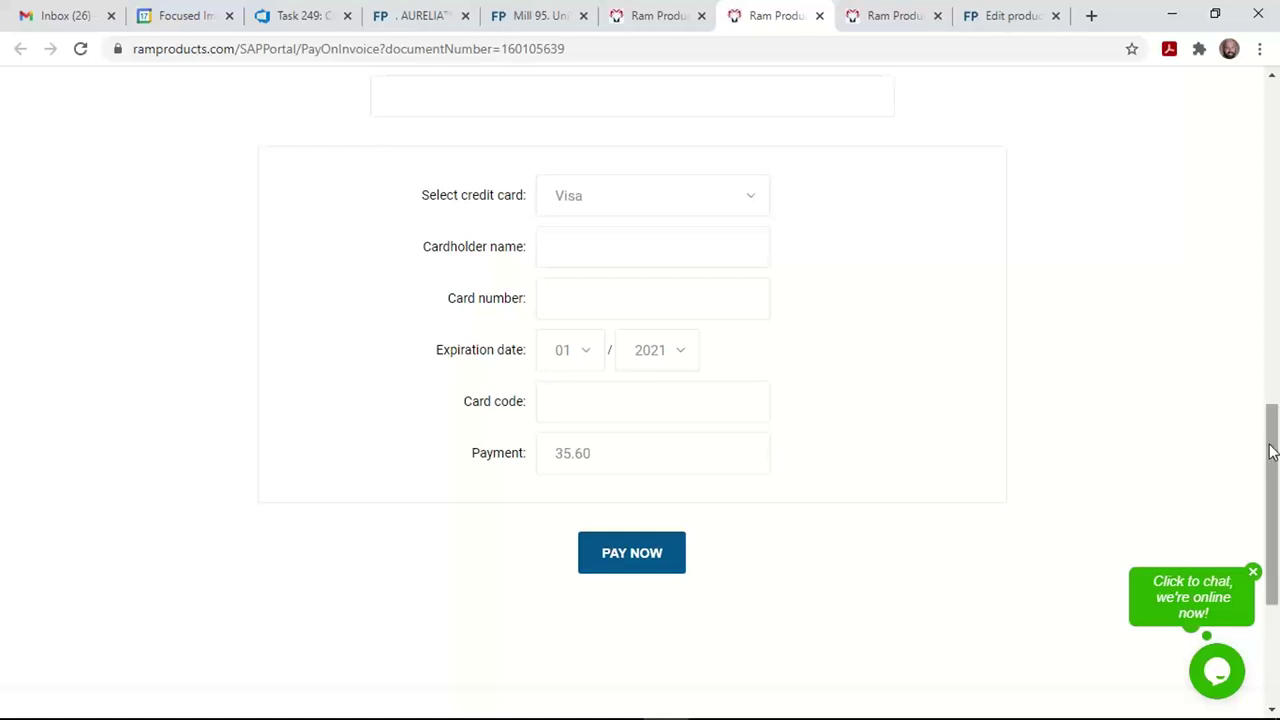
pyautogui.moveTo(1270, 442); pyautogui.dragTo(1263, 110)
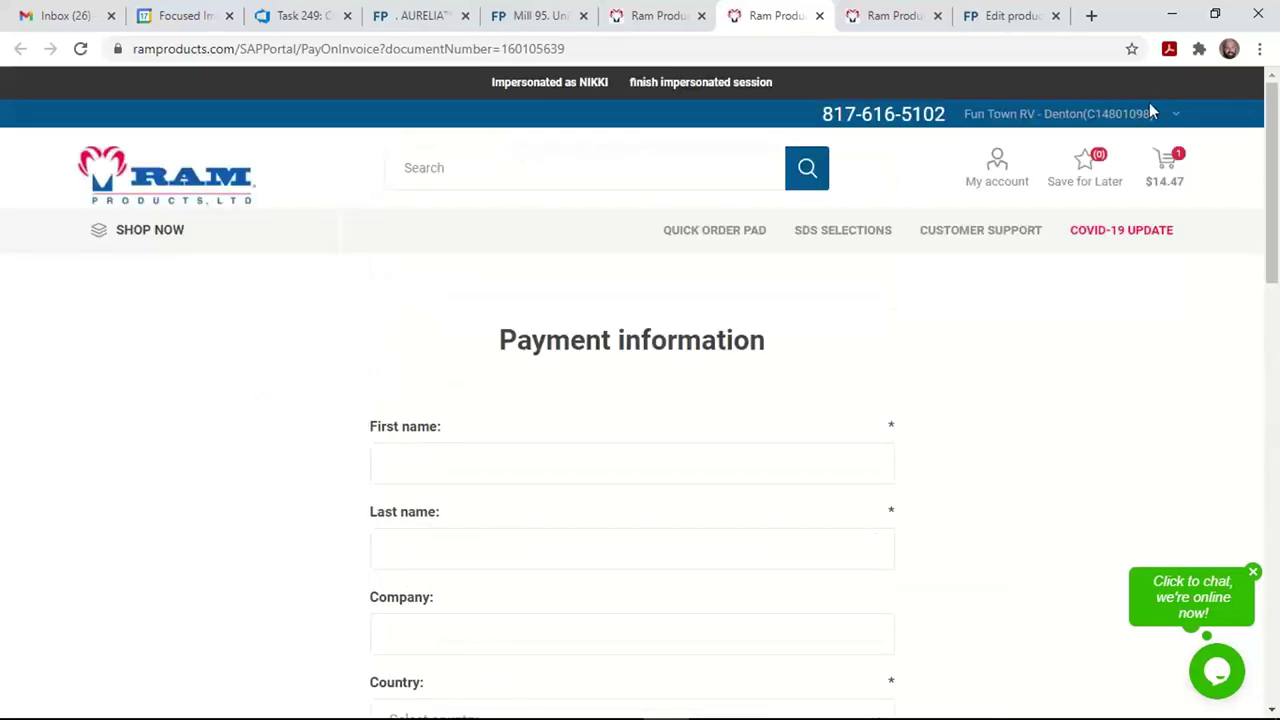
pyautogui.click(819, 15)
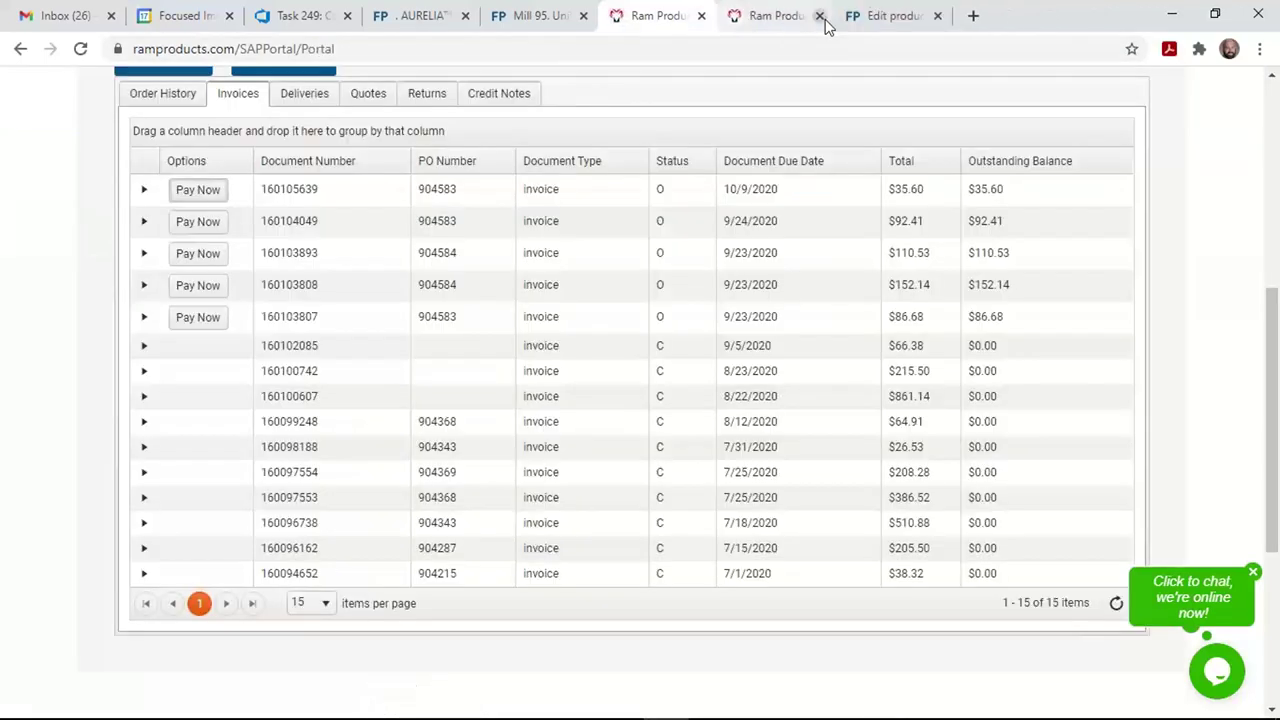
# - Return to the Mill 95 tab and scroll up to reveal the Administration bar
pyautogui.click(529, 16)
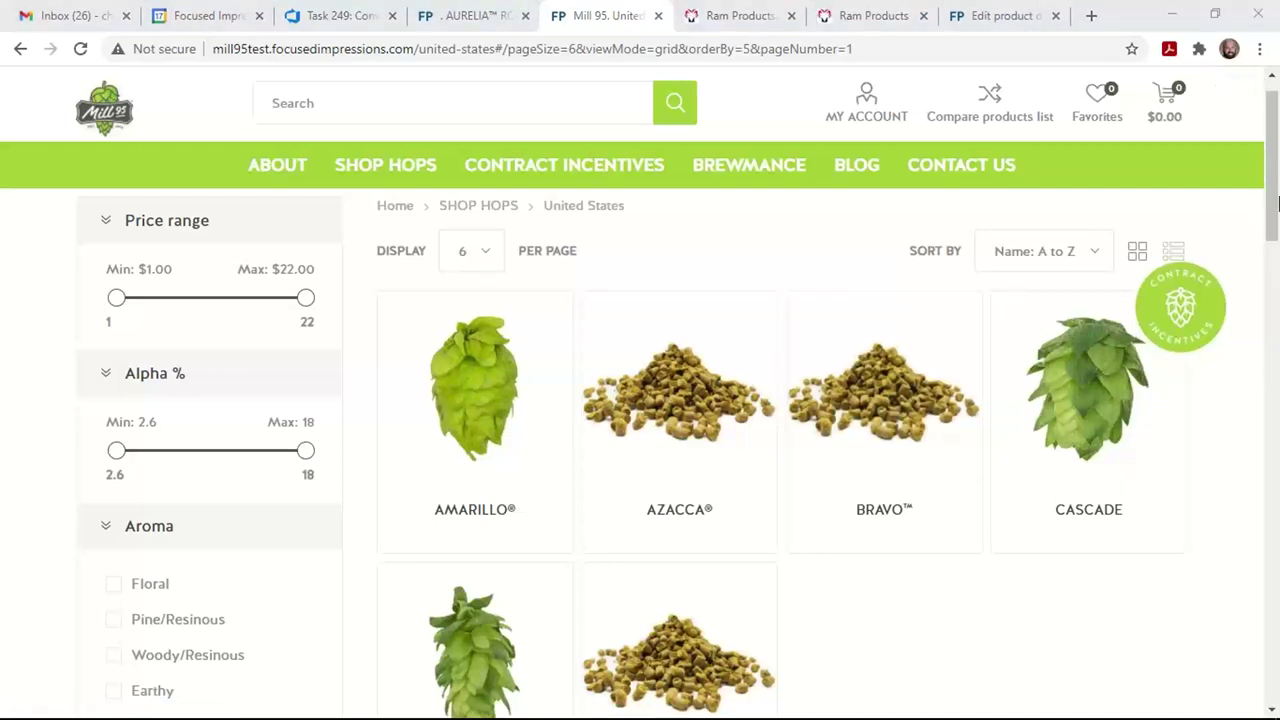
pyautogui.click(1273, 86)
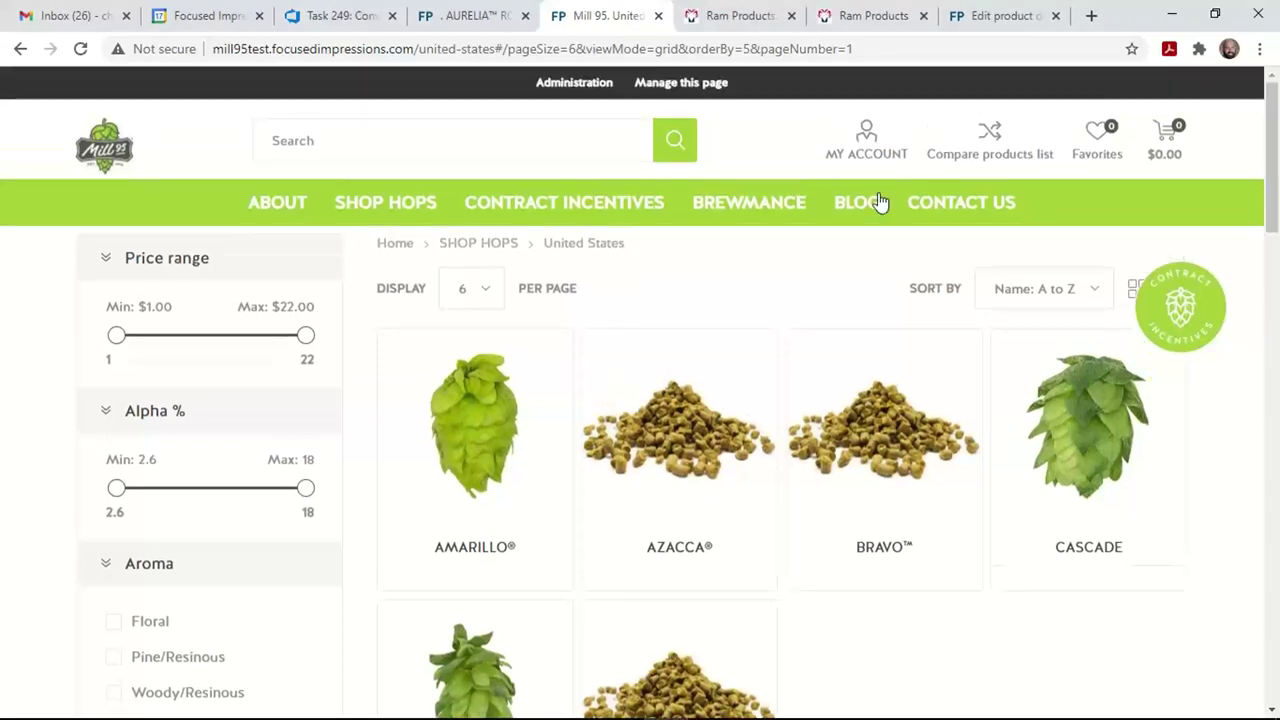
# - Go to the admin dashboard and open Workflows under FocusPoint 3.0.11
pyautogui.click(560, 91)
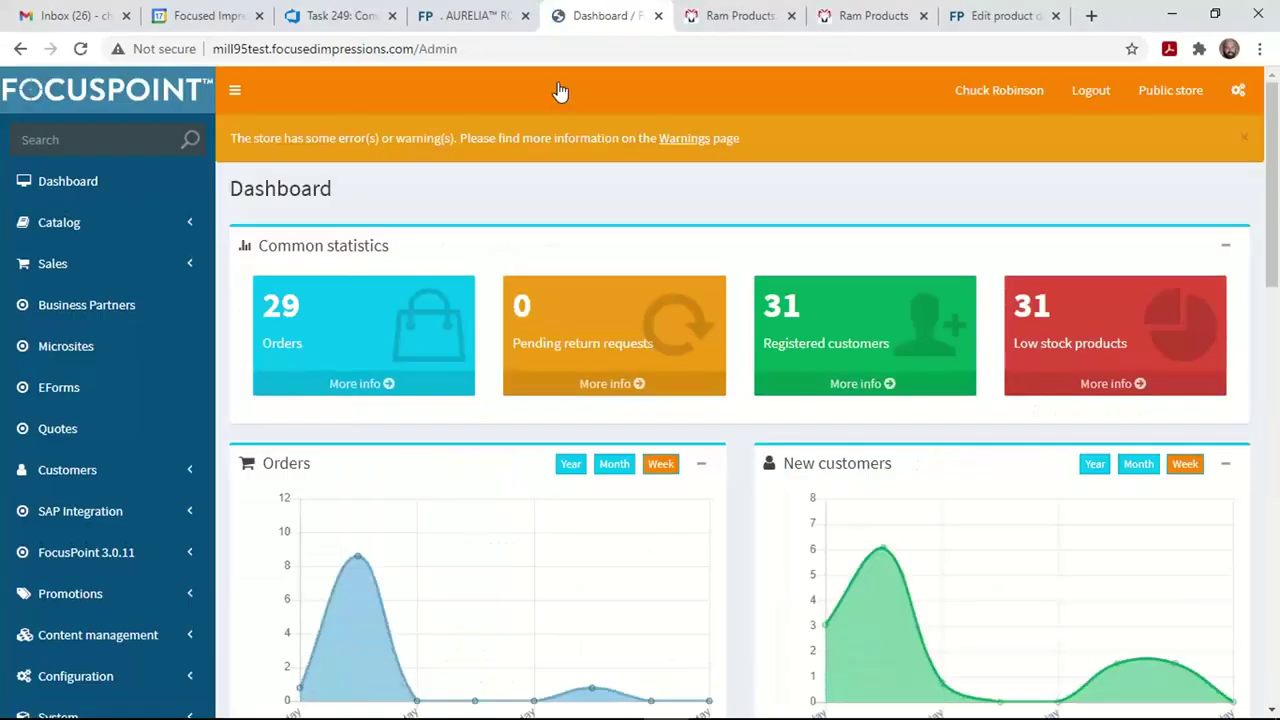
pyautogui.scroll(-1, 611, 261)
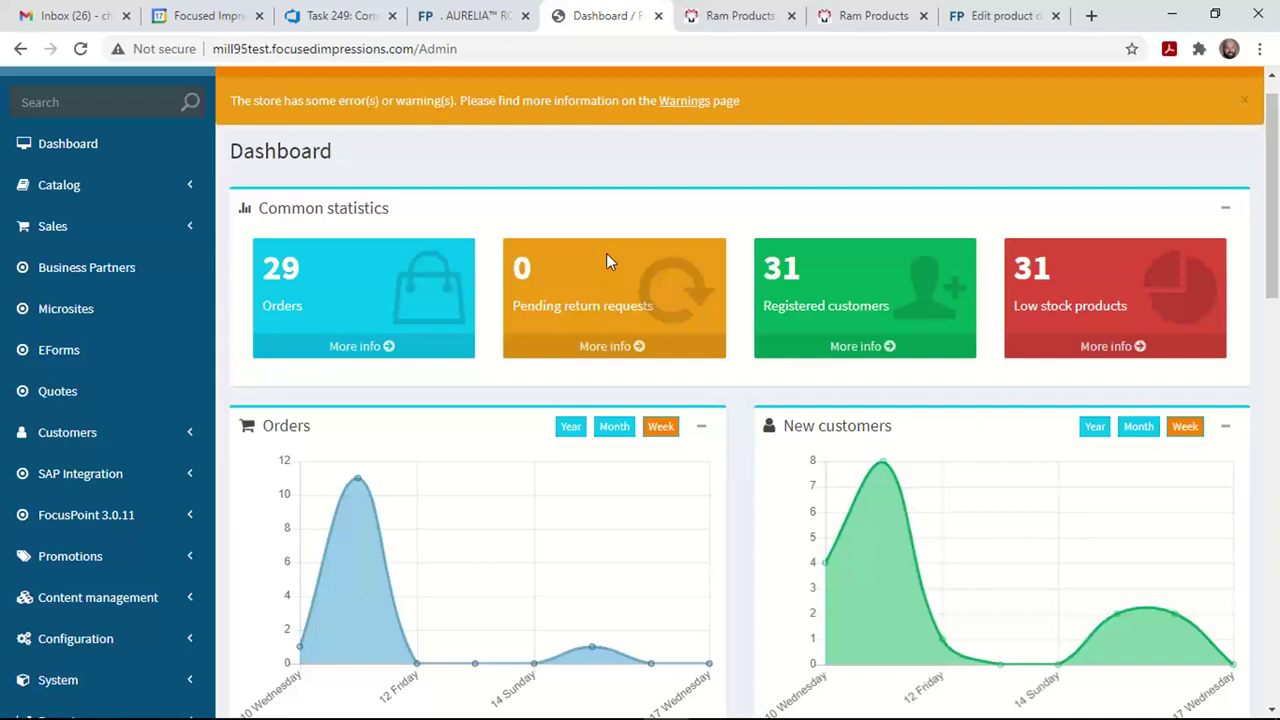
pyautogui.click(155, 515)
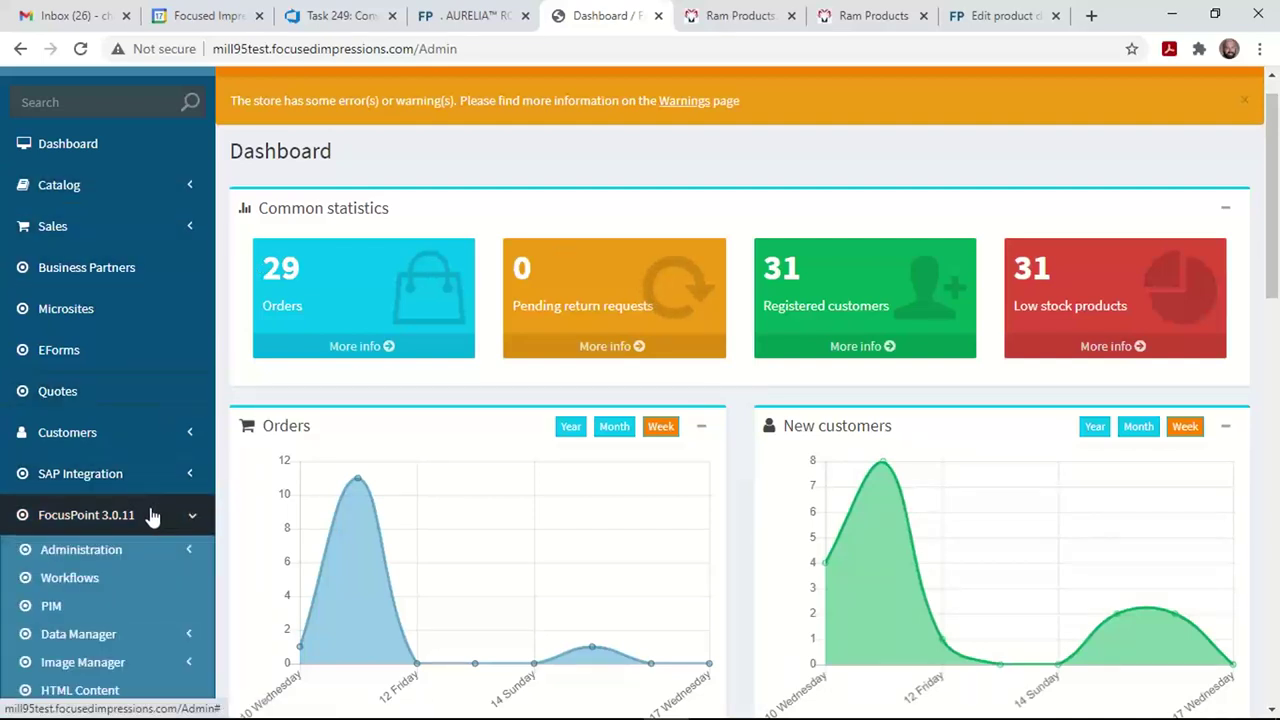
pyautogui.click(90, 579)
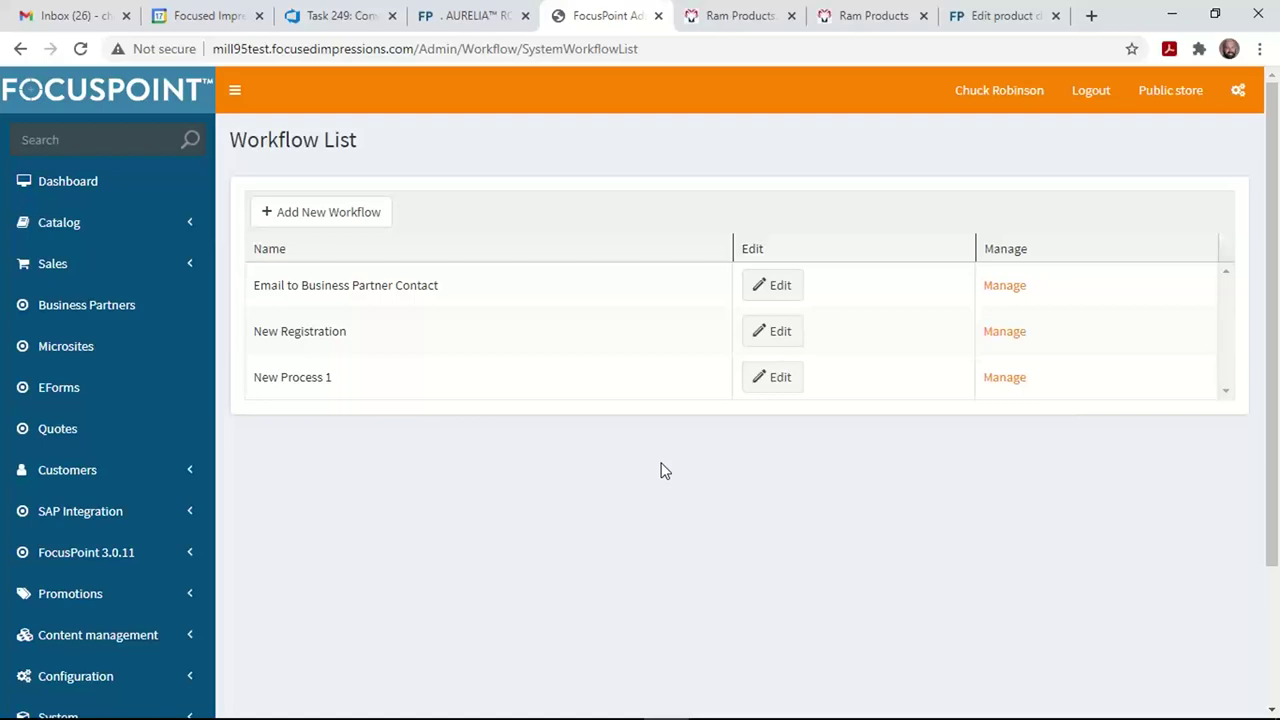
# - Add a workflow named 'New Process 2' and open its empty Workflow Step List
pyautogui.click(360, 218)
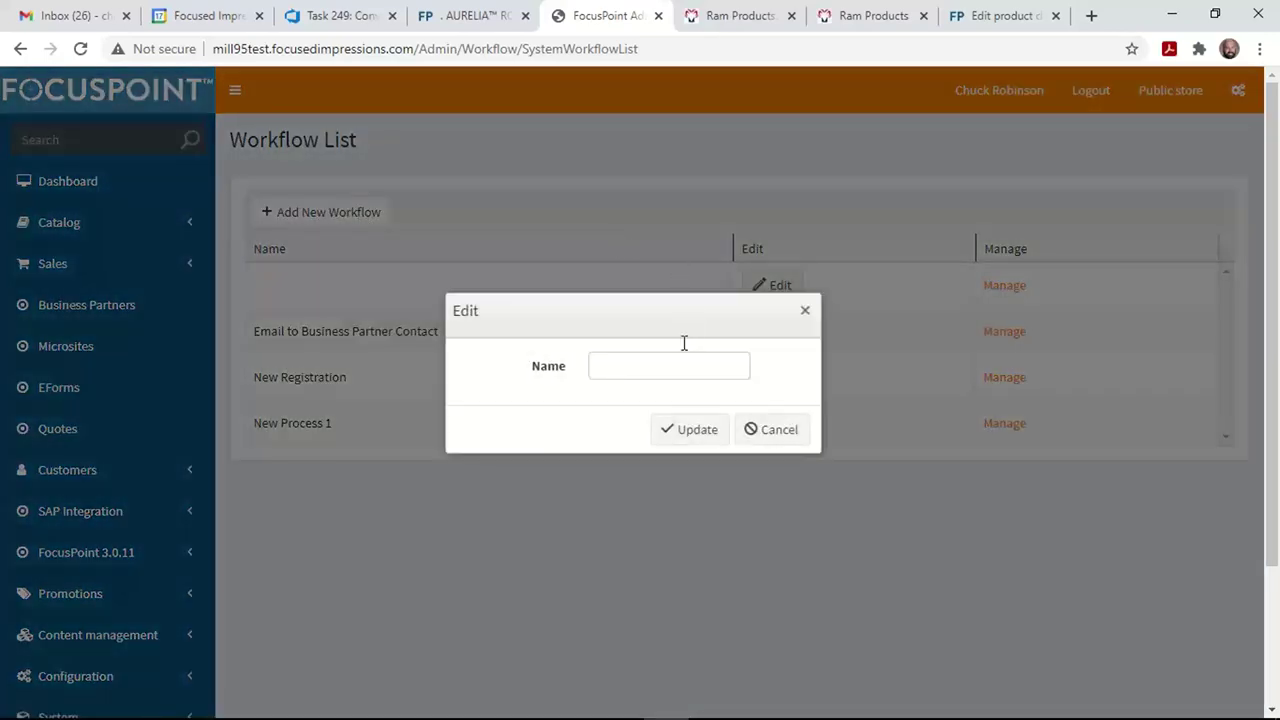
pyautogui.click(677, 365)
pyautogui.write('New ')
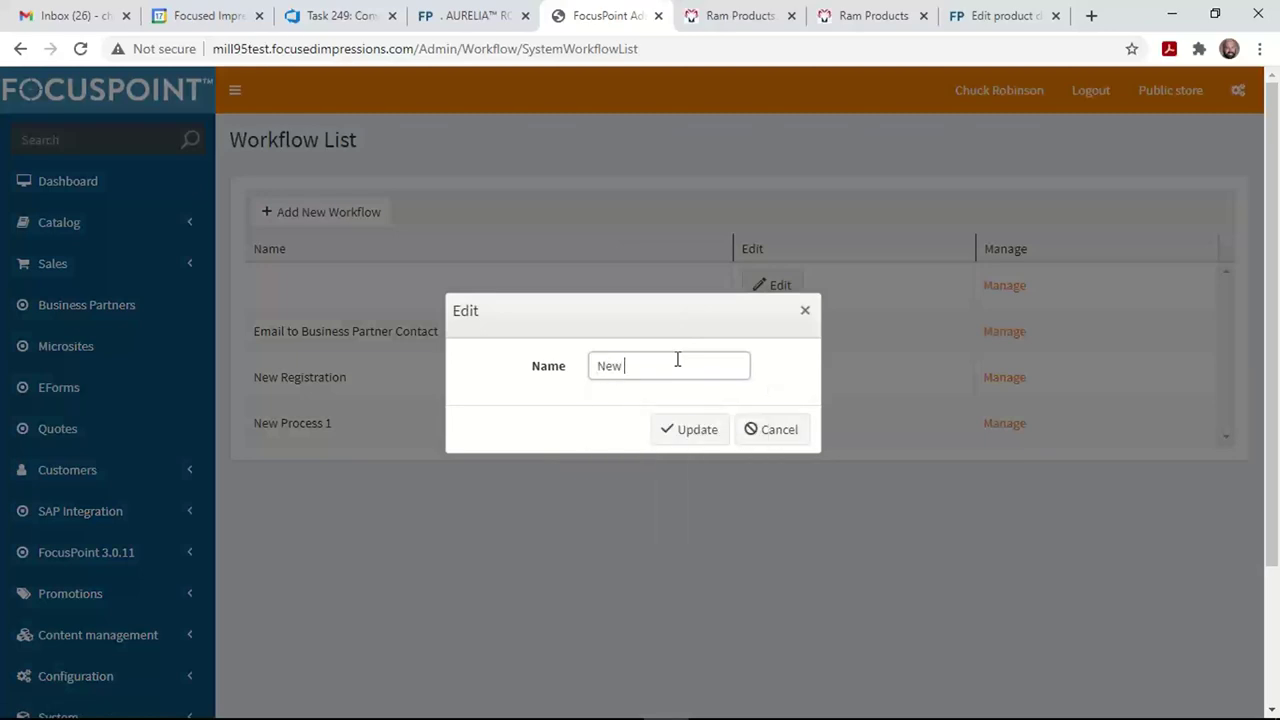
pyautogui.write('Process 2')
pyautogui.click(693, 432)
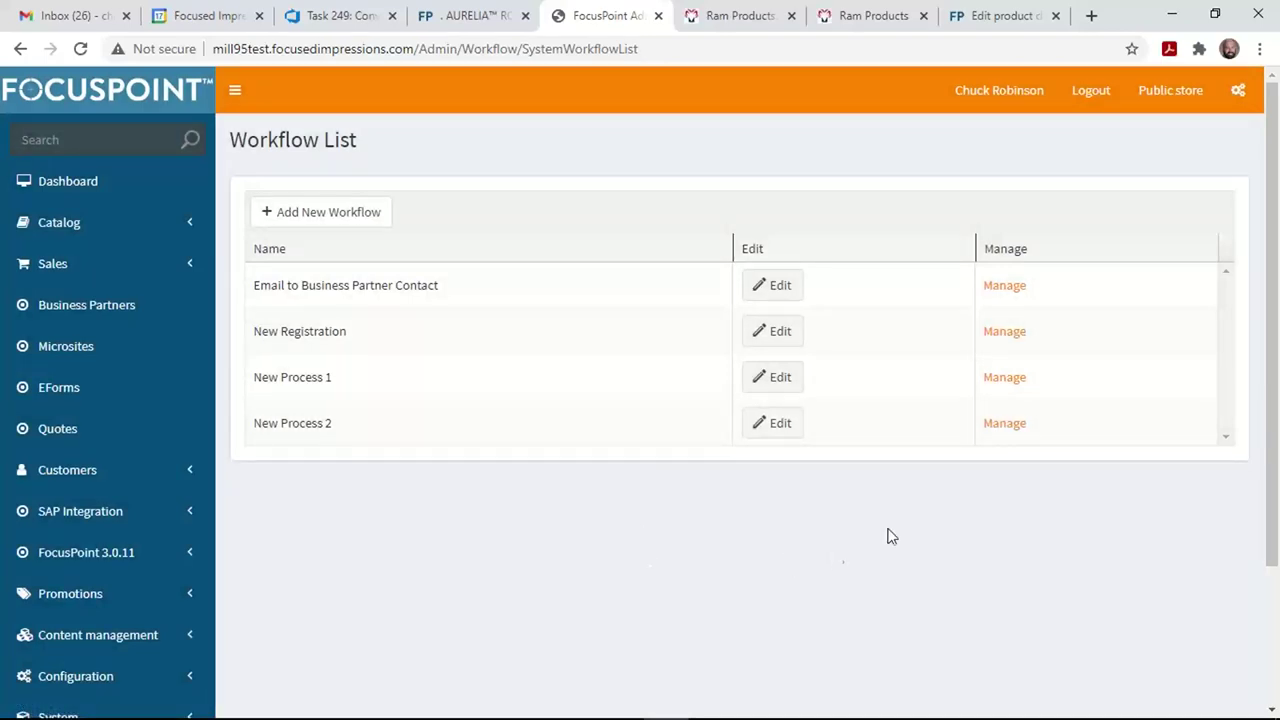
pyautogui.click(999, 428)
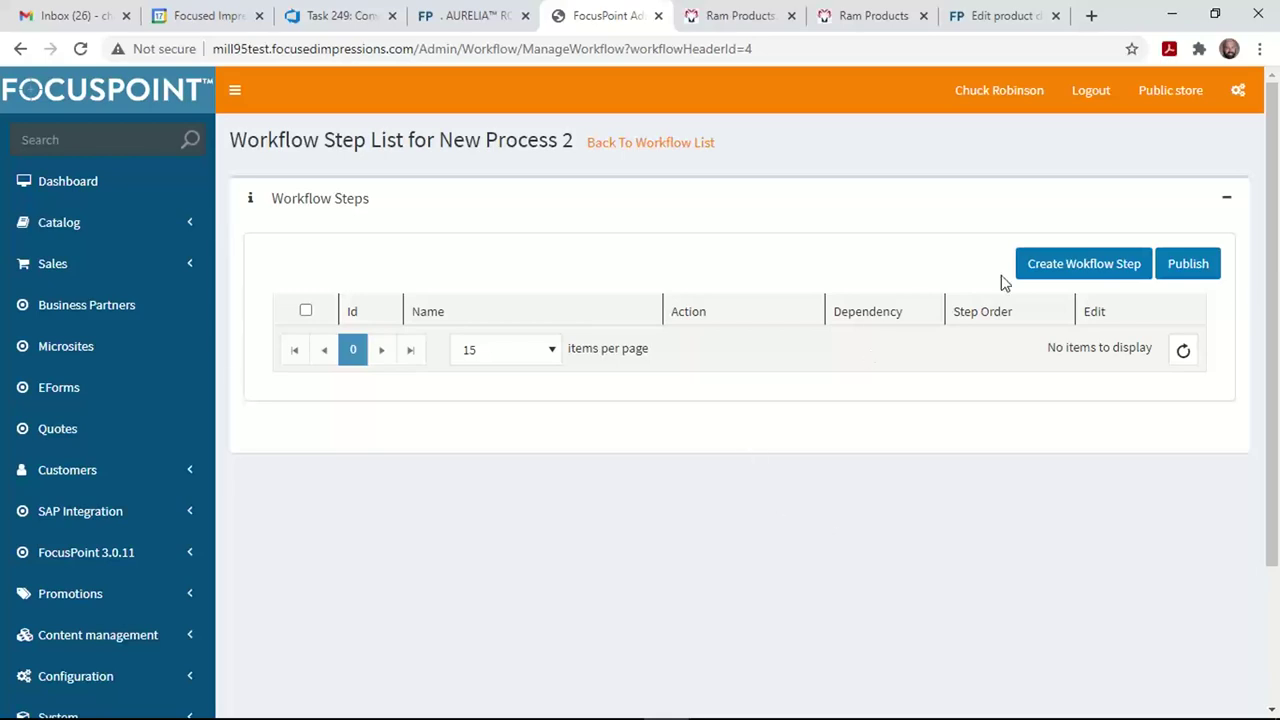
# - Add a workflow step named 'Unpublish products' using the Inventory Template action, and save it
pyautogui.click(1037, 268)
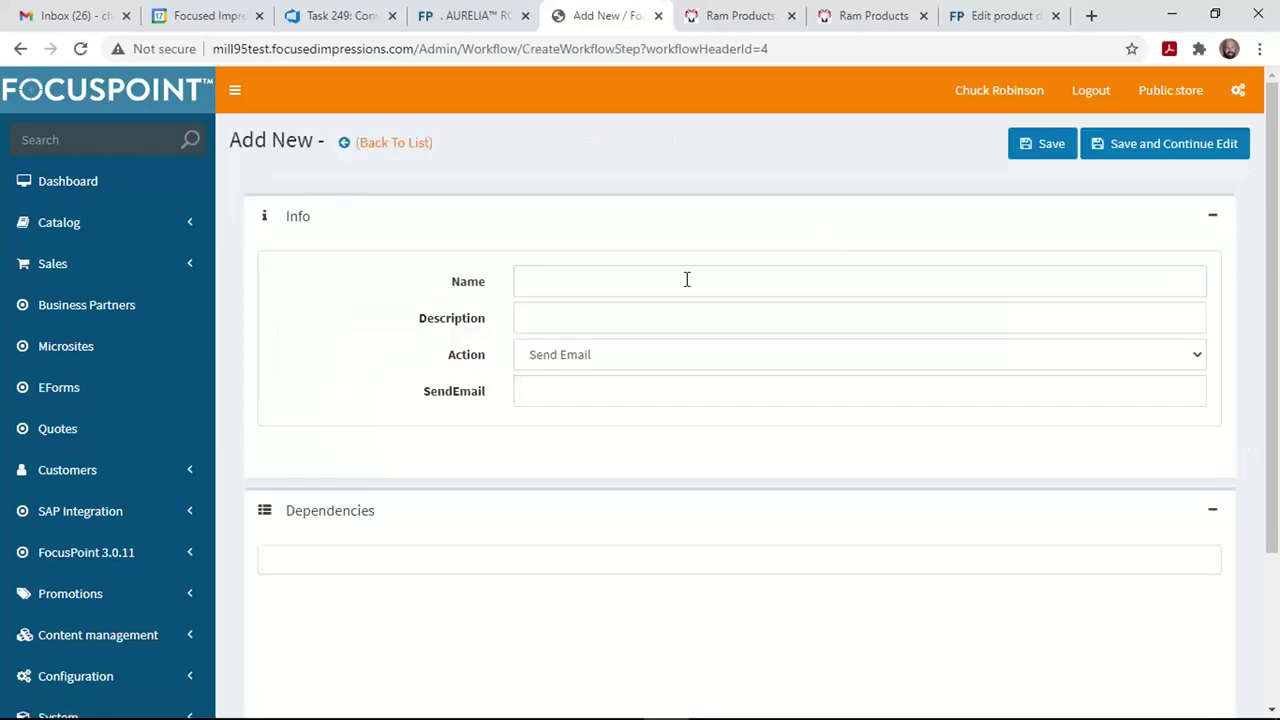
pyautogui.click(686, 281)
pyautogui.write('U')
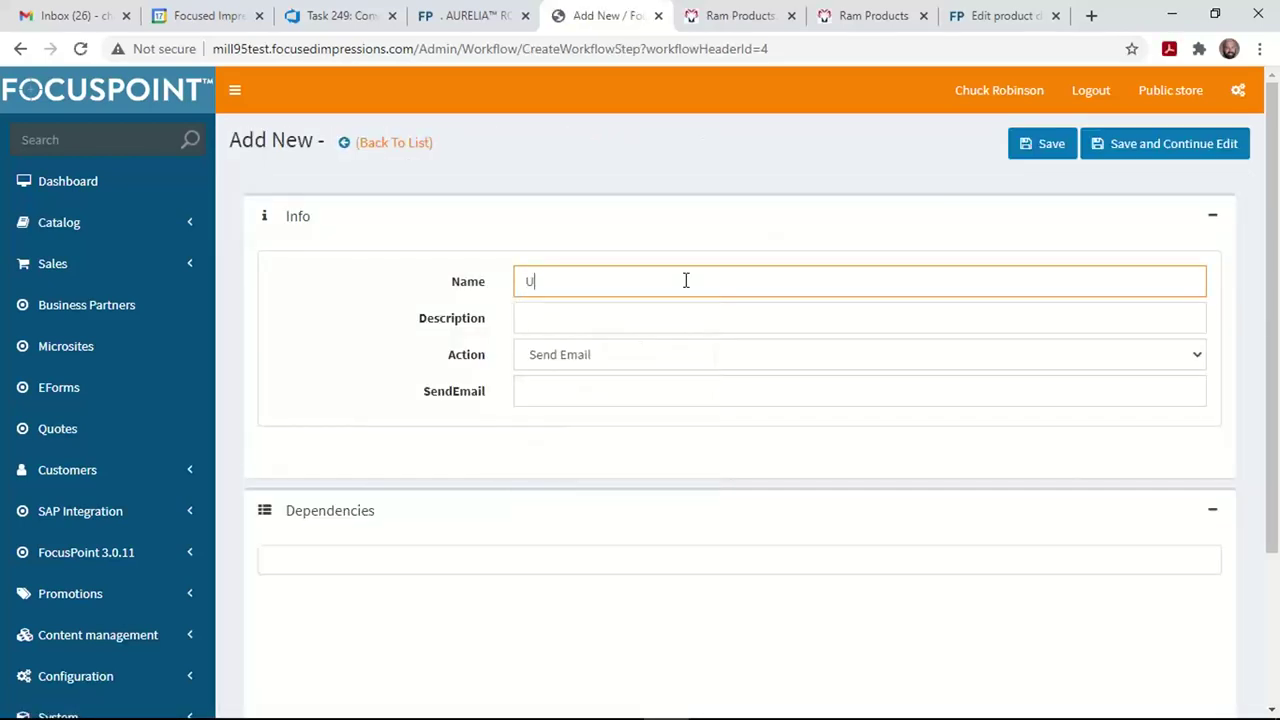
pyautogui.write('npublish products')
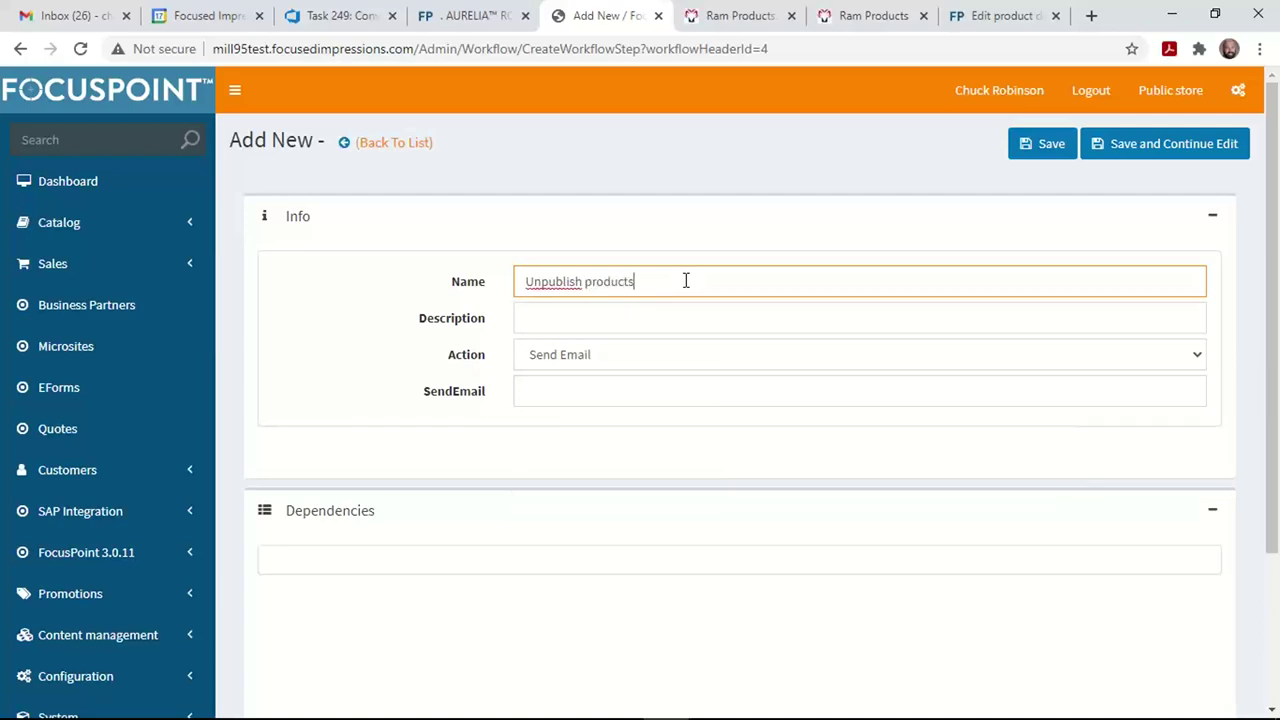
pyautogui.click(630, 355)
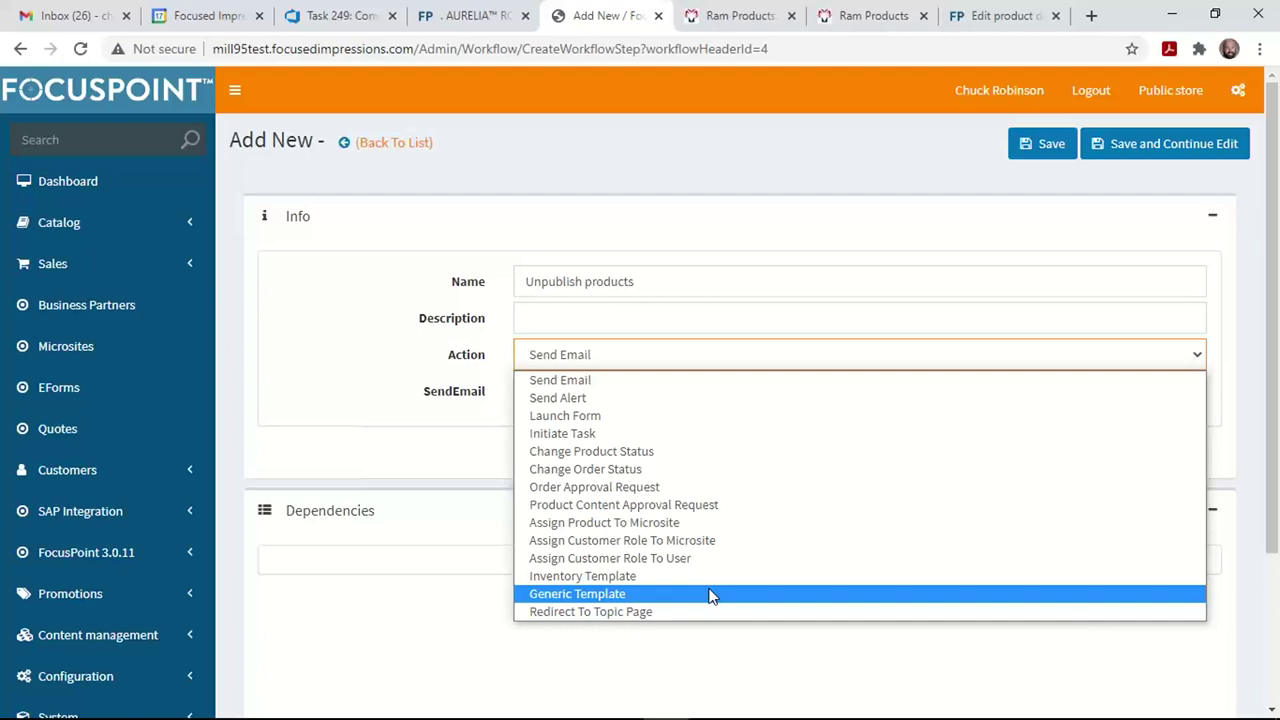
pyautogui.click(633, 580)
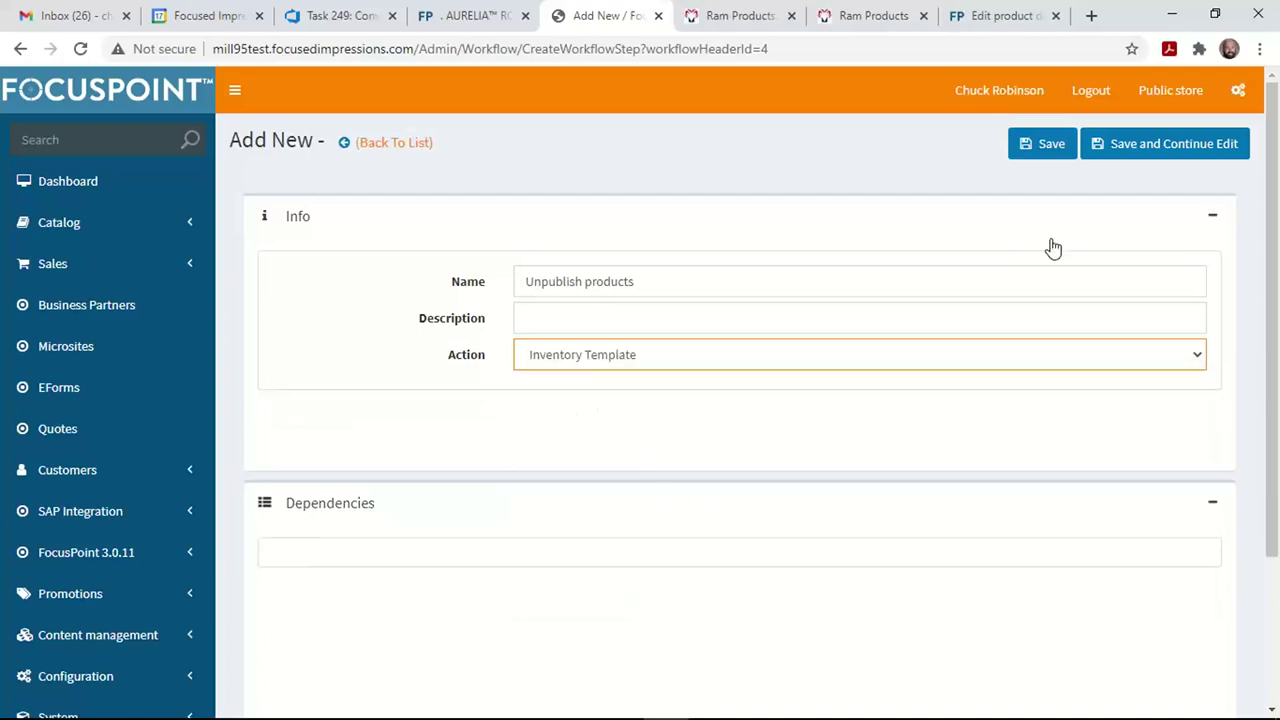
pyautogui.click(1152, 158)
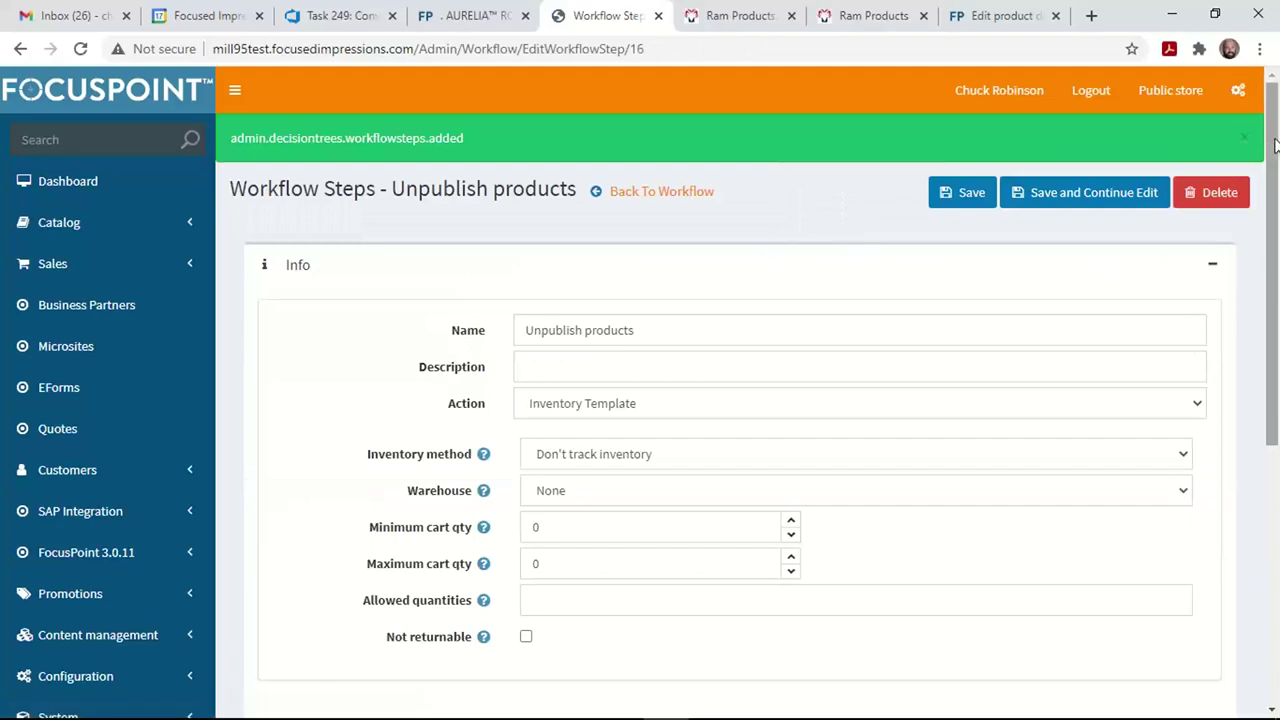
# - Set the inventory method to Track inventory, leaving warehouse None and multiple warehouses off
pyautogui.moveTo(1274, 148); pyautogui.dragTo(1270, 251)
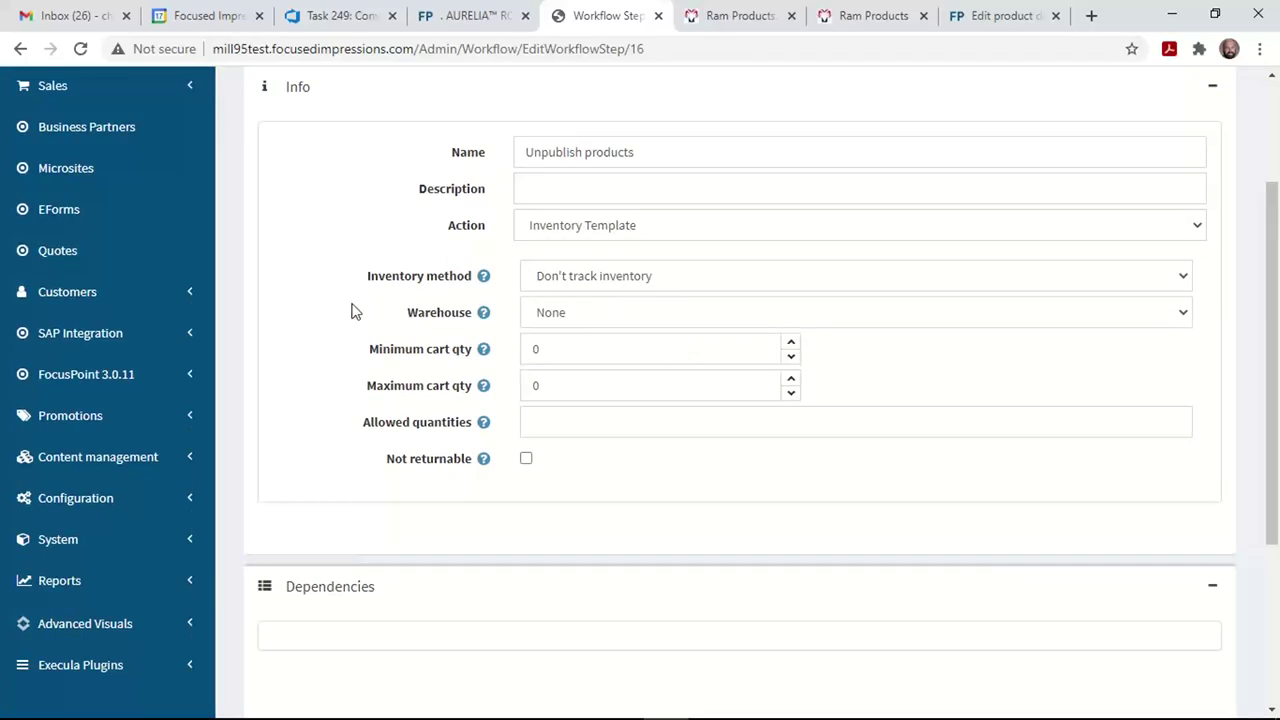
pyautogui.click(646, 276)
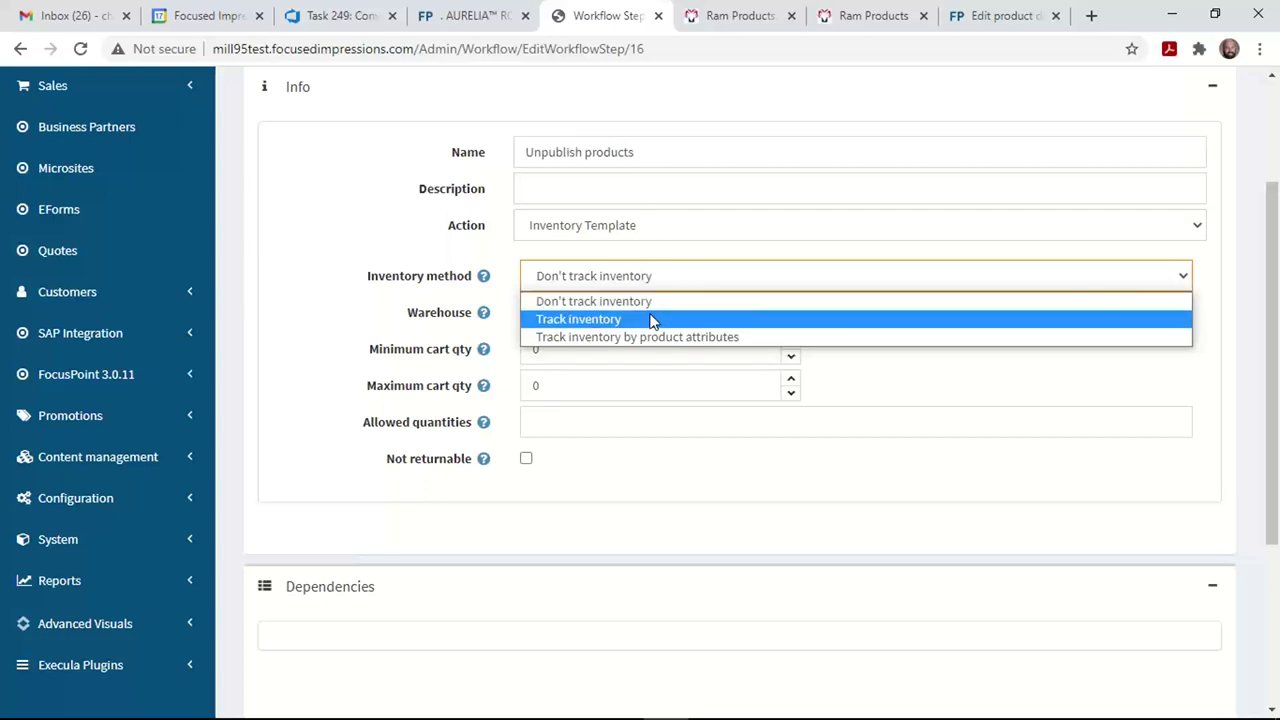
pyautogui.click(651, 320)
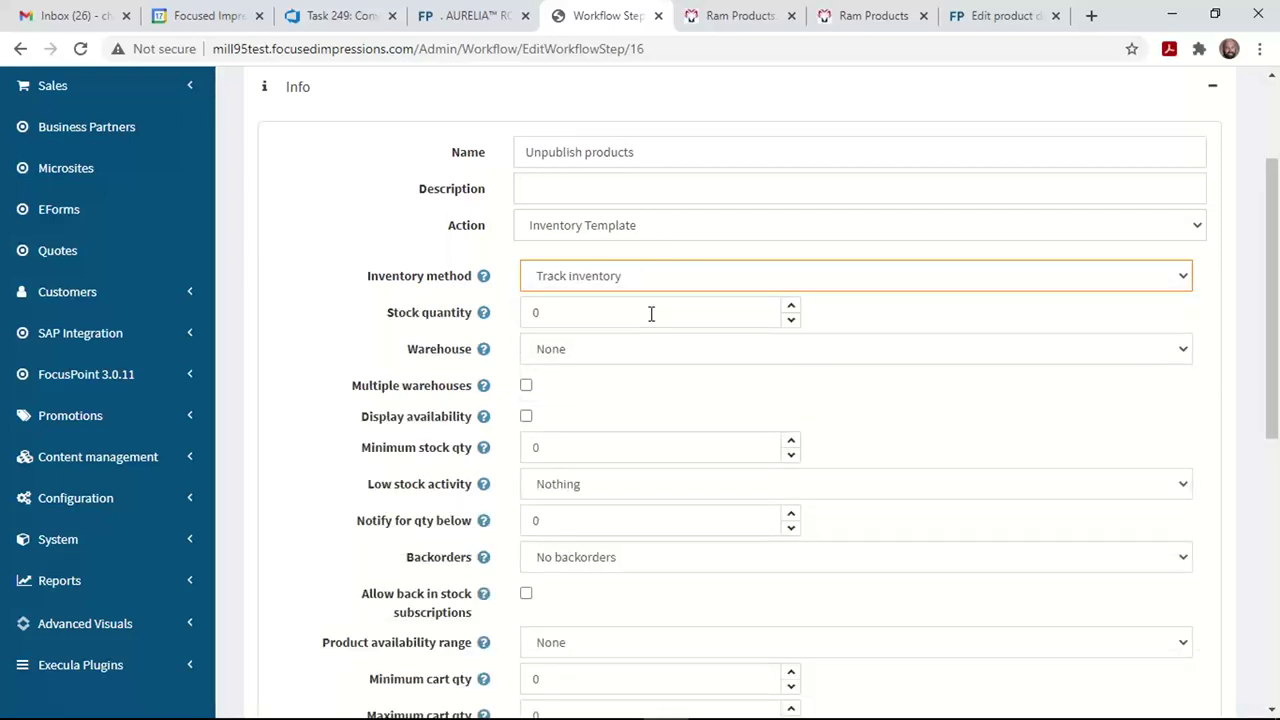
pyautogui.click(694, 360)
pyautogui.click(694, 360)
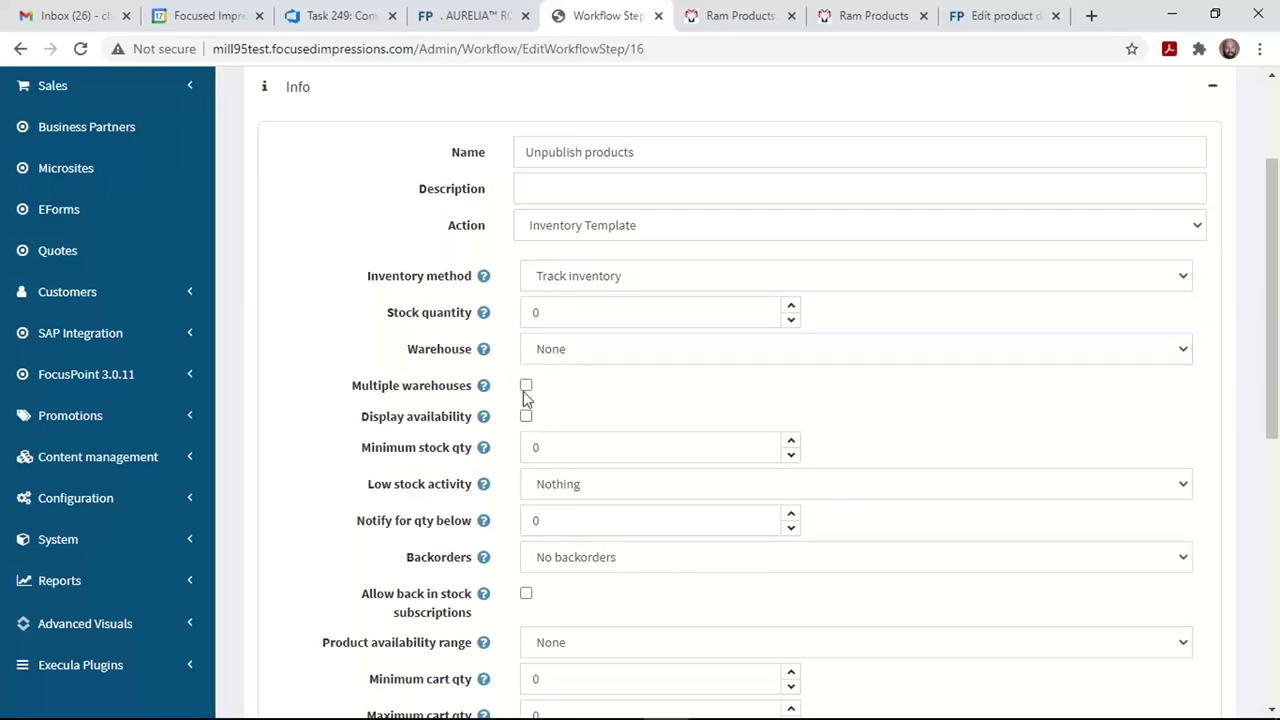
pyautogui.click(526, 385)
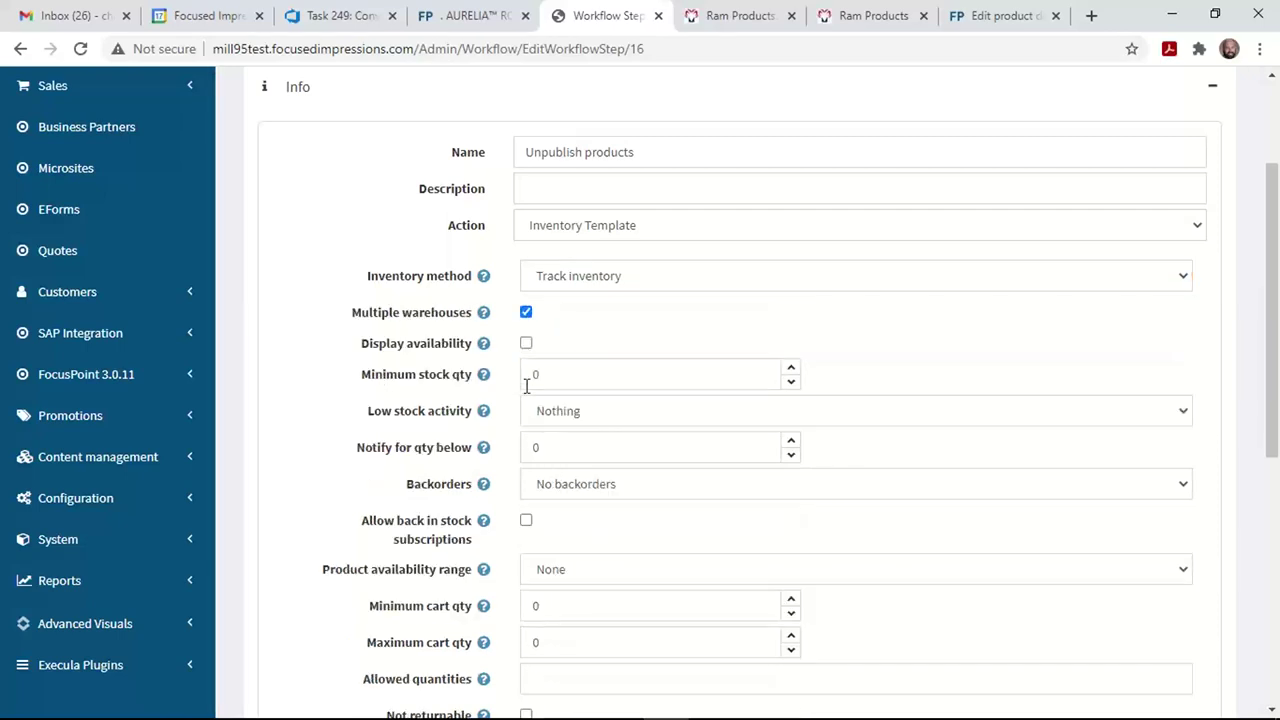
pyautogui.click(526, 312)
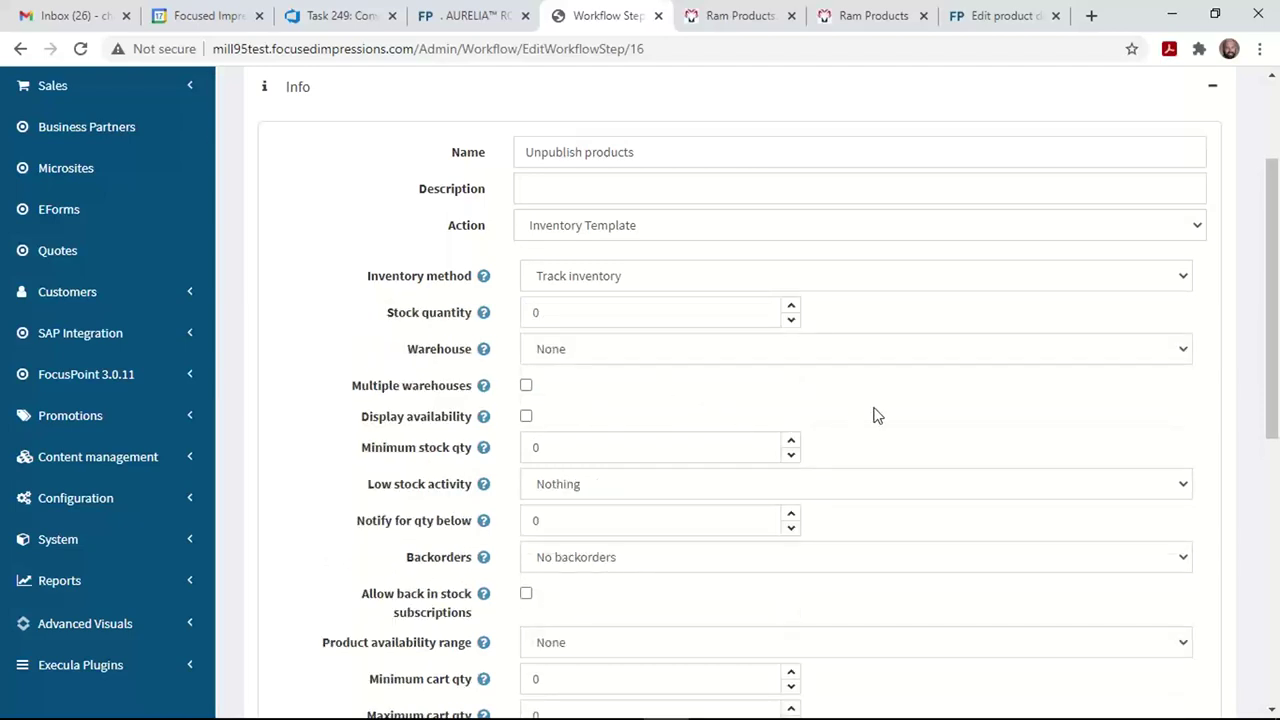
# - Raise Minimum stock qty to 5 and set Low stock activity to Unpublish
pyautogui.moveTo(358, 446); pyautogui.dragTo(480, 457)
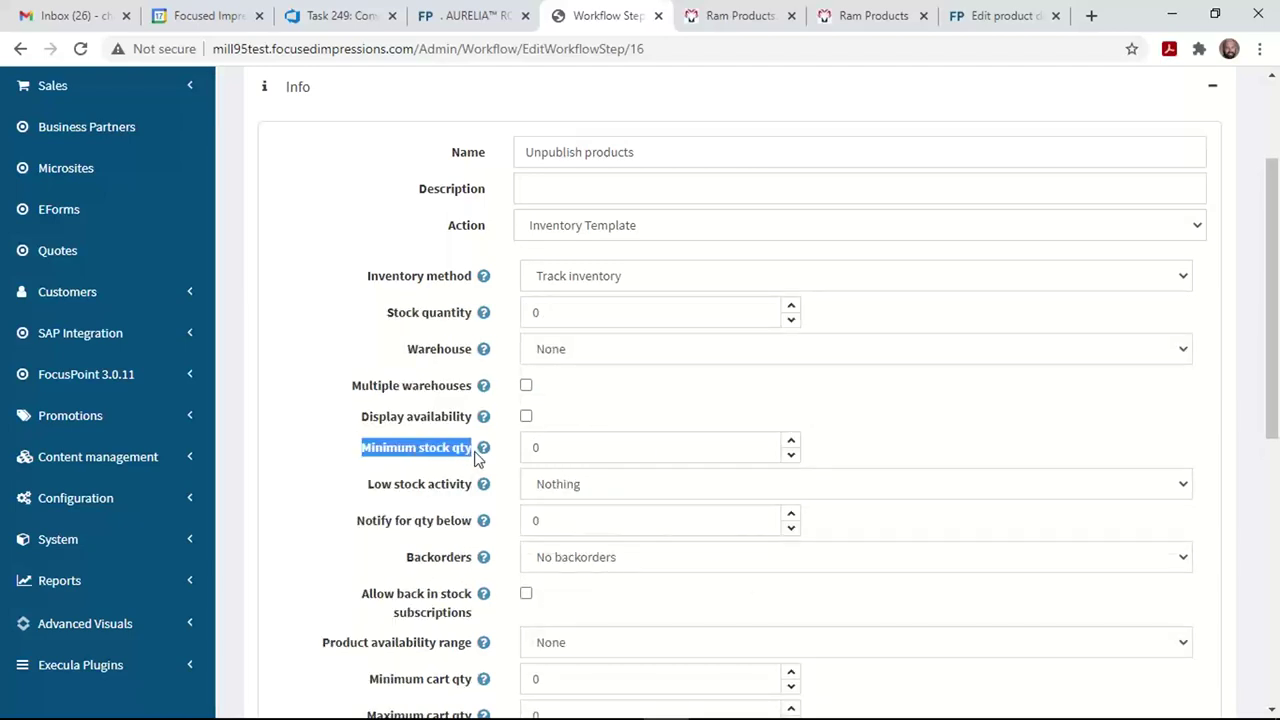
pyautogui.click(791, 441)
pyautogui.click(791, 441)
pyautogui.click(791, 441)
pyautogui.click(792, 441)
pyautogui.click(792, 441)
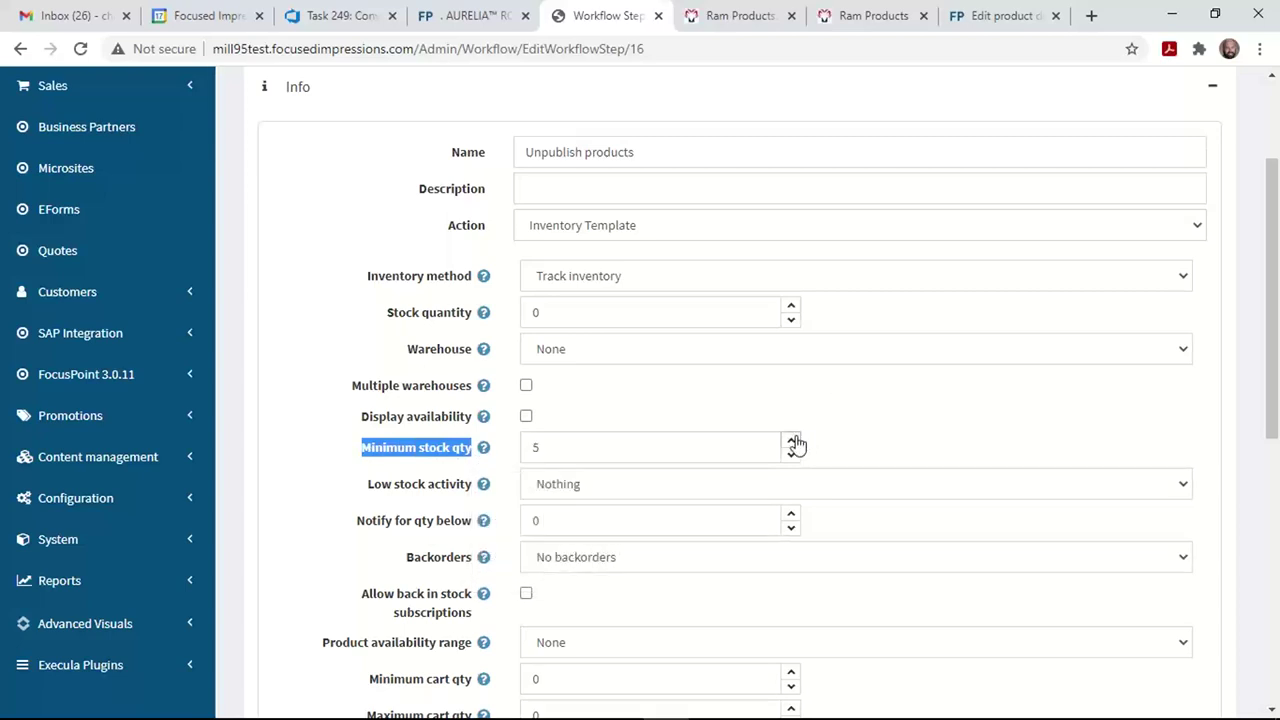
pyautogui.click(723, 488)
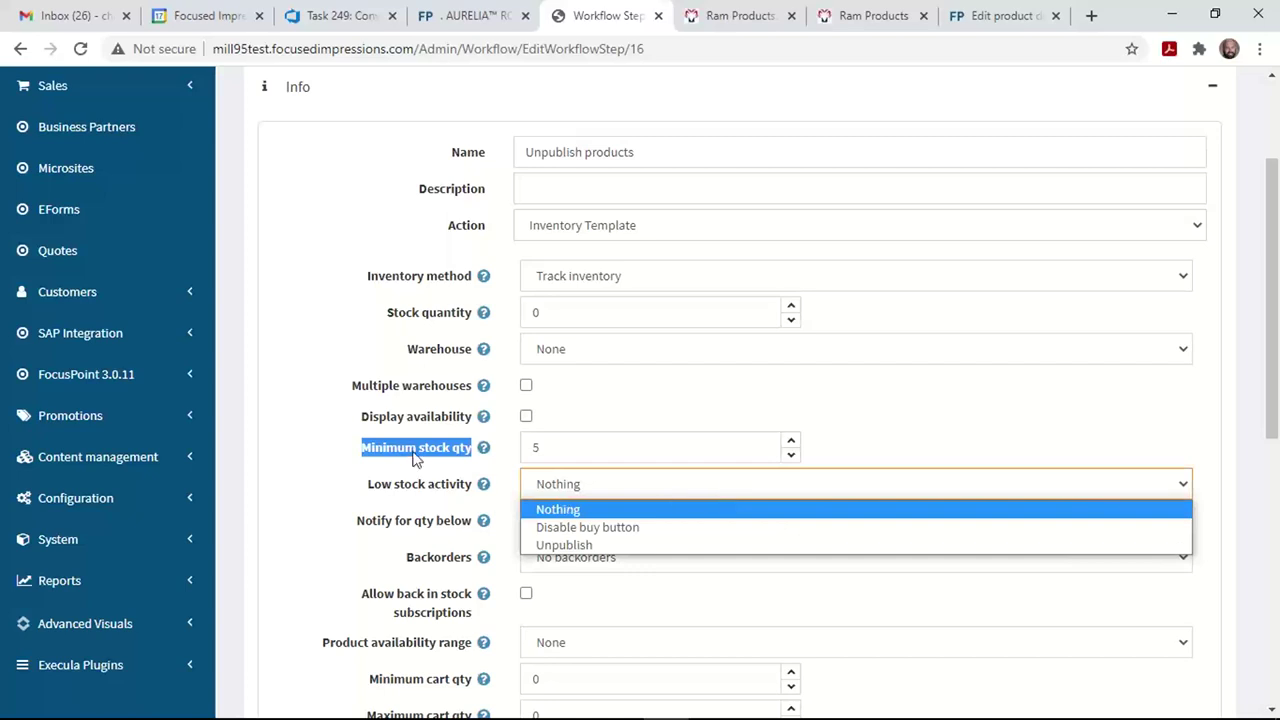
pyautogui.click(591, 545)
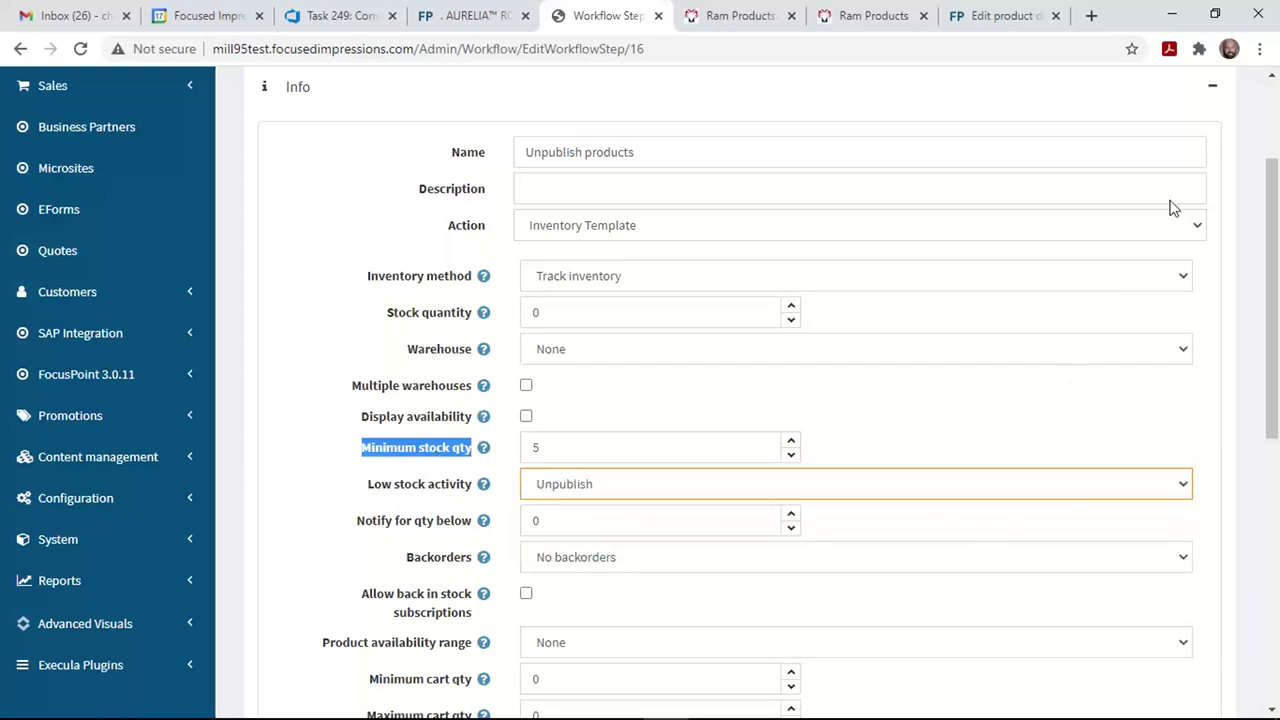
pyautogui.moveTo(1270, 177); pyautogui.dragTo(1269, 289)
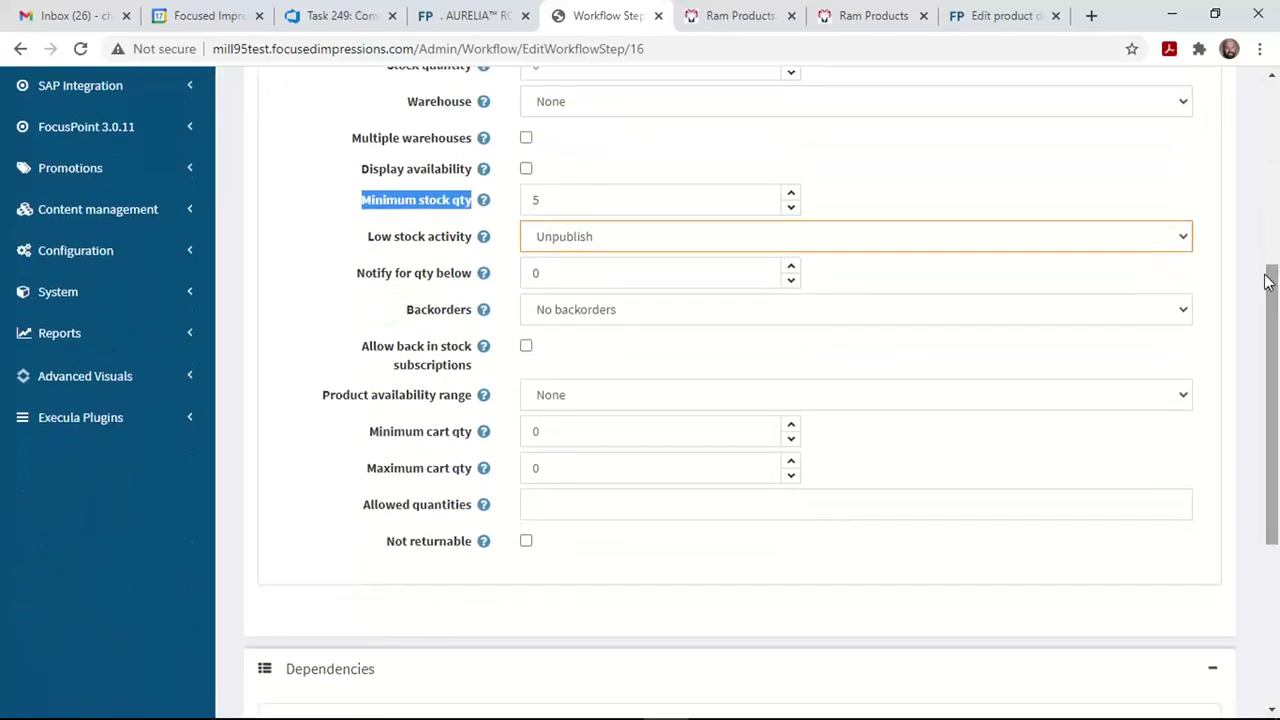
# - Raise Notify for qty below to 7 with the spinner
pyautogui.tripleClick(791, 268)
pyautogui.click(791, 268)
pyautogui.click(791, 268)
pyautogui.click(791, 268)
pyautogui.click(791, 268)
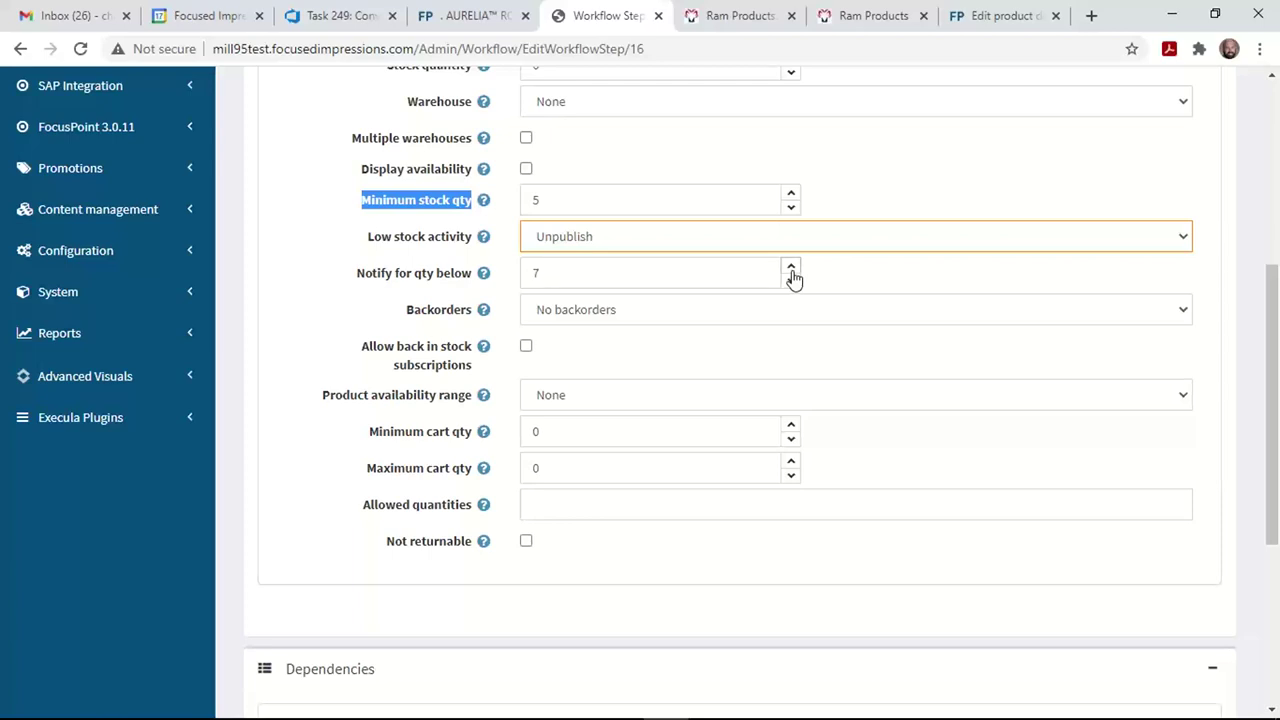
pyautogui.click(677, 365)
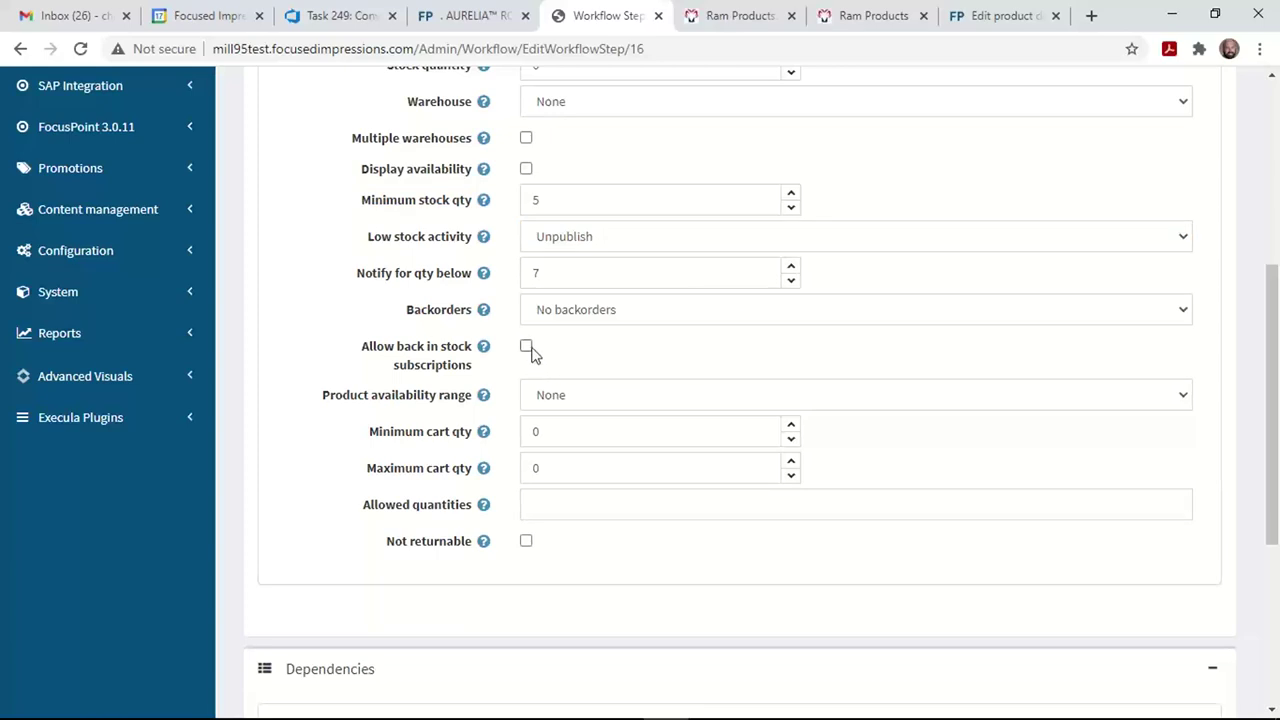
# - Keep No backorders and availability range None, and set Maximum cart qty to 1000
pyautogui.click(591, 324)
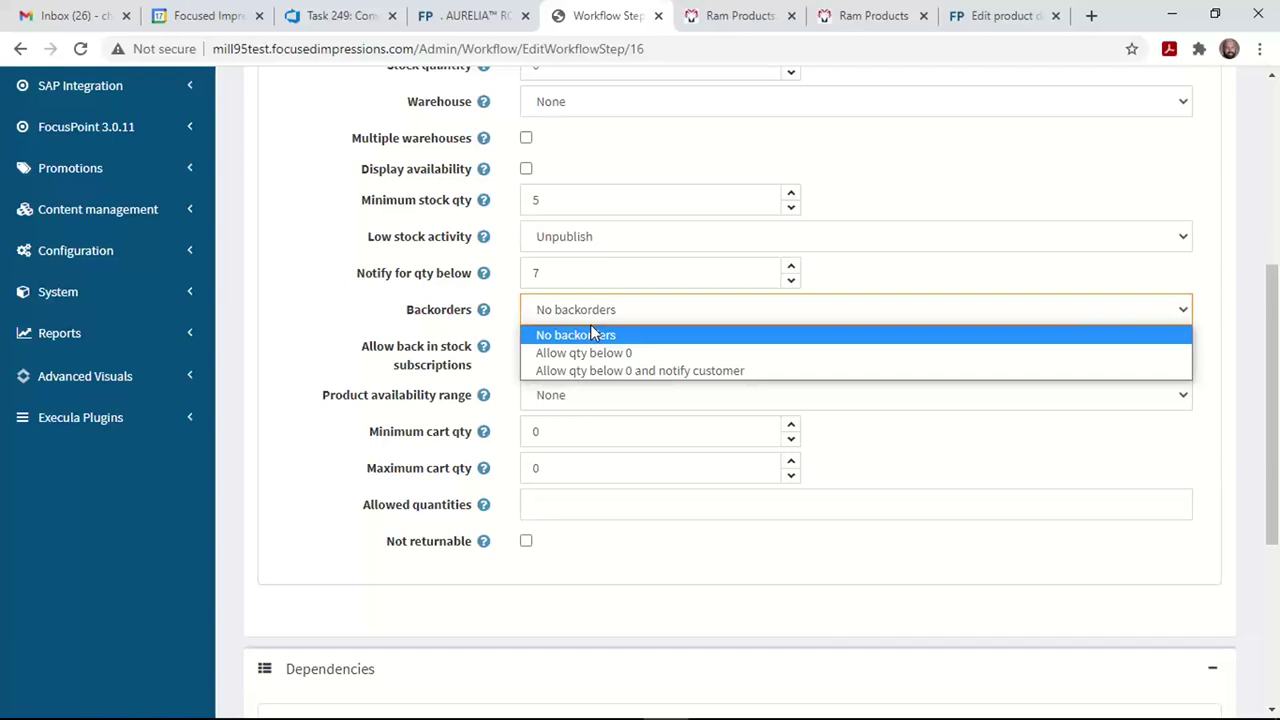
pyautogui.click(341, 332)
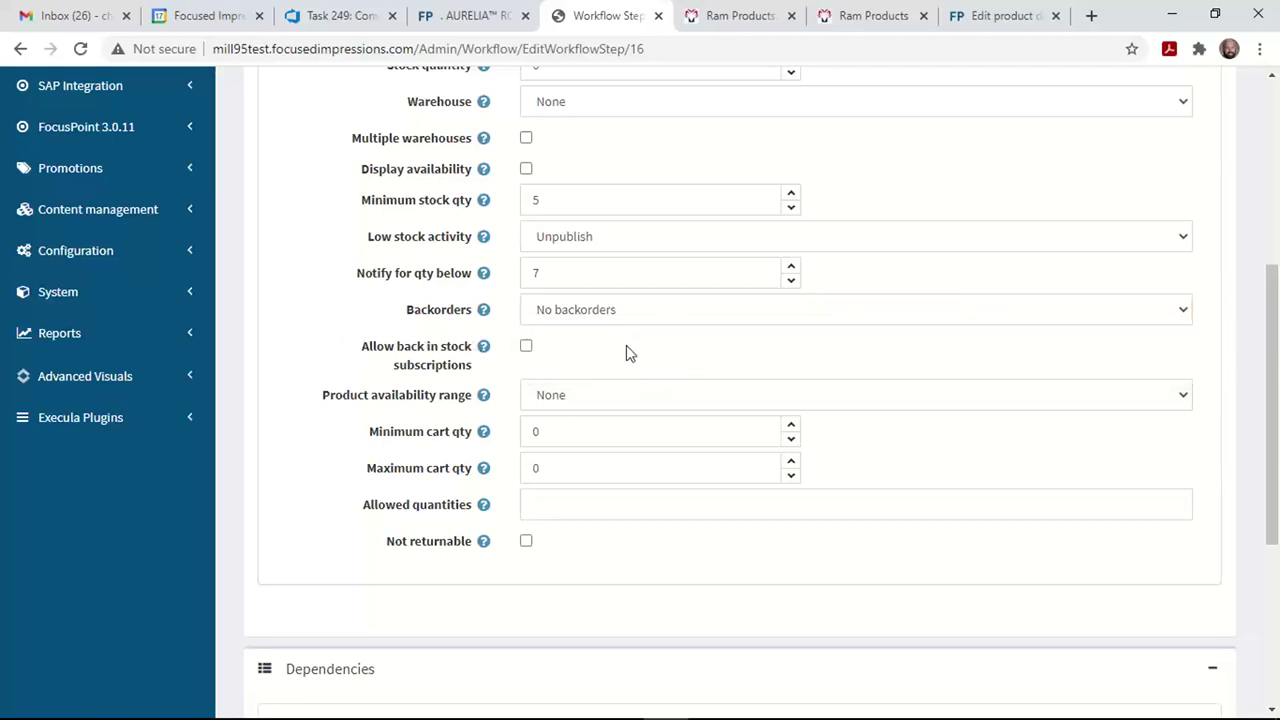
pyautogui.click(611, 397)
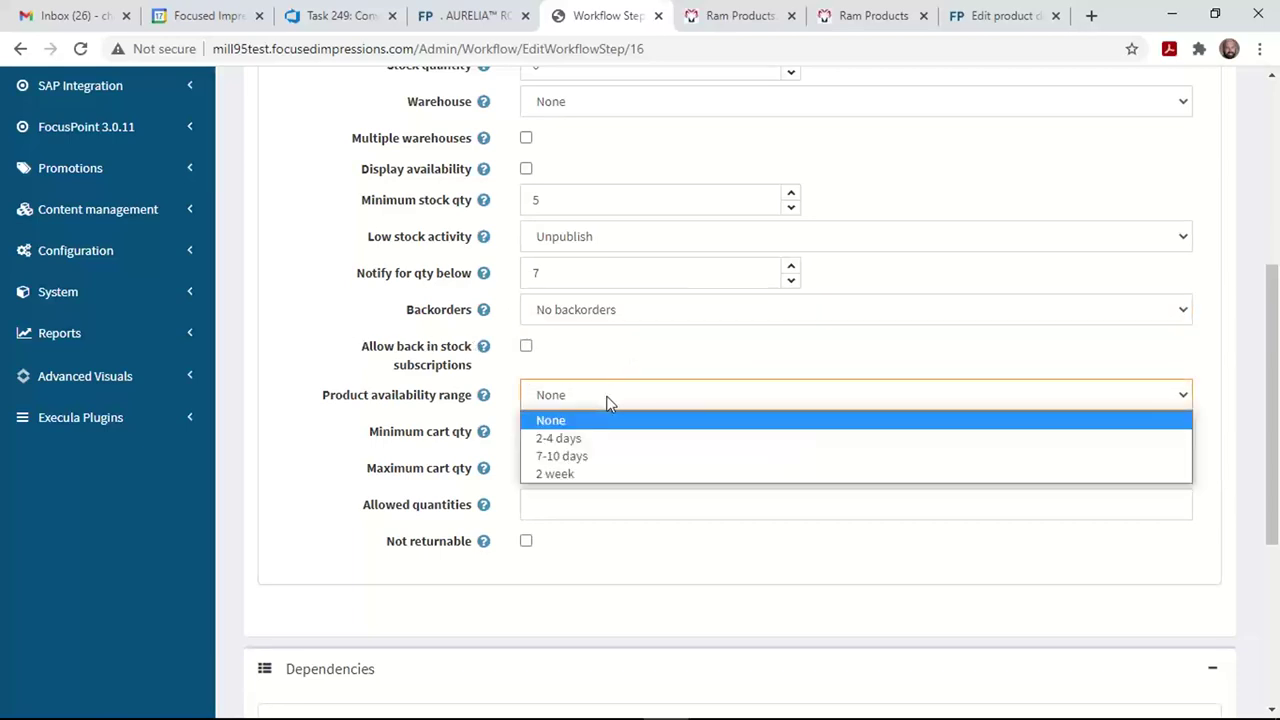
pyautogui.click(320, 438)
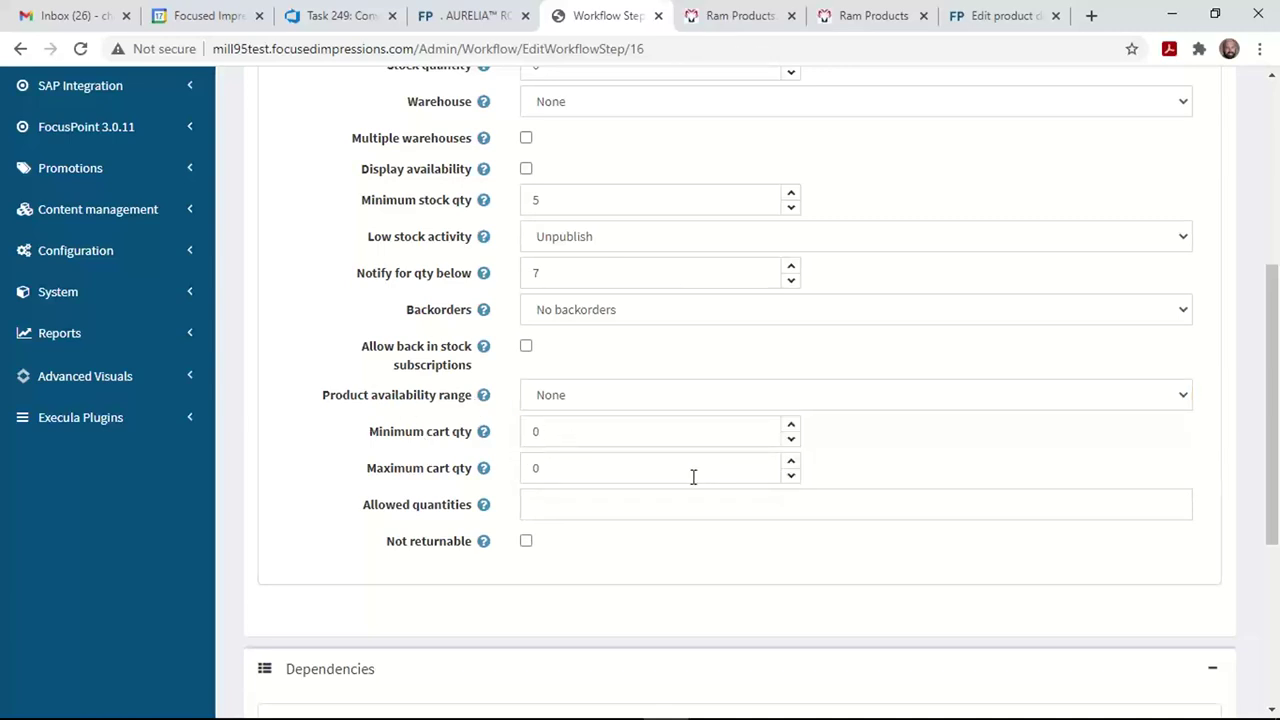
pyautogui.click(538, 467)
pyautogui.write('1000')
pyautogui.click(563, 499)
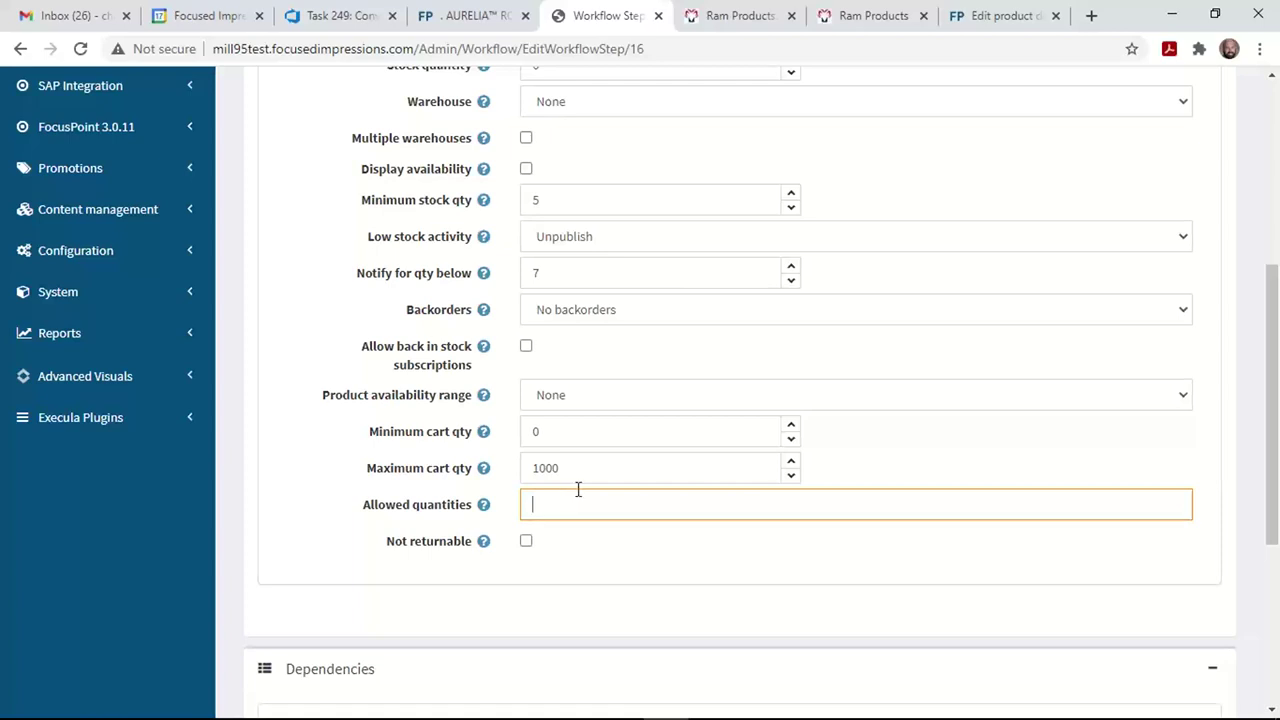
pyautogui.click(1276, 95)
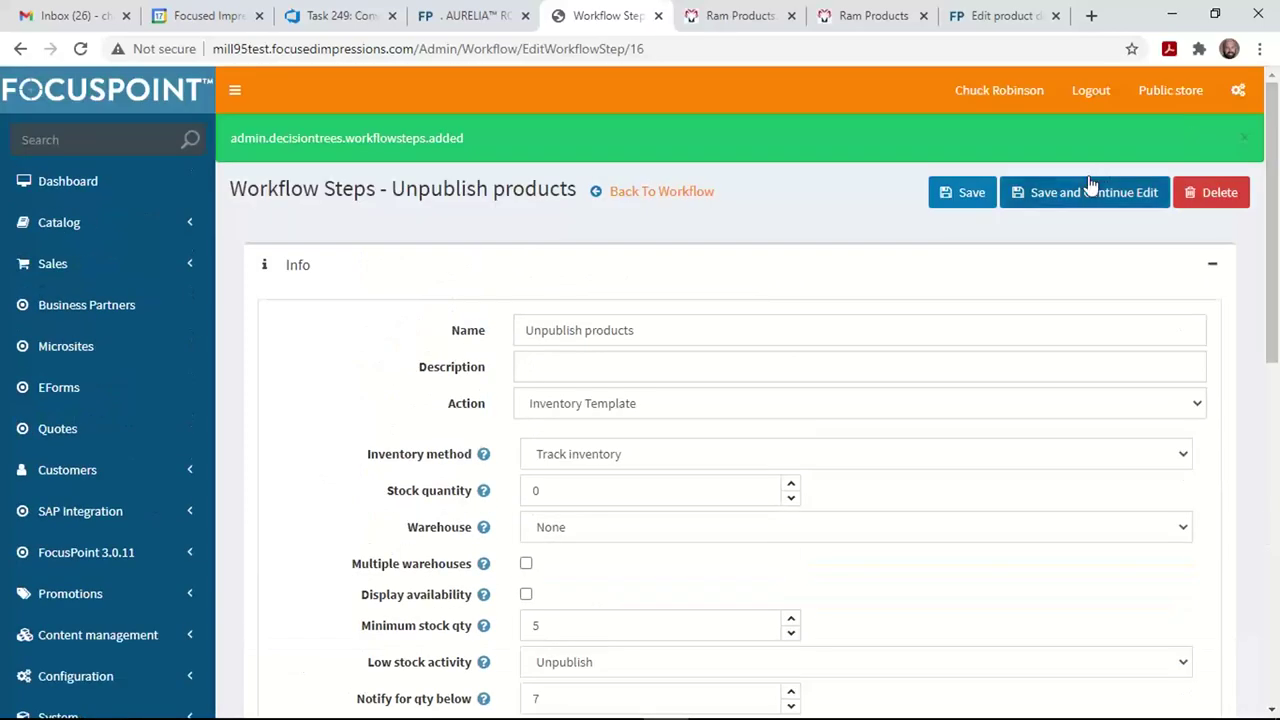
# - Save the Unpublish products inventory settings and go to the eForms Form List
pyautogui.click(1090, 188)
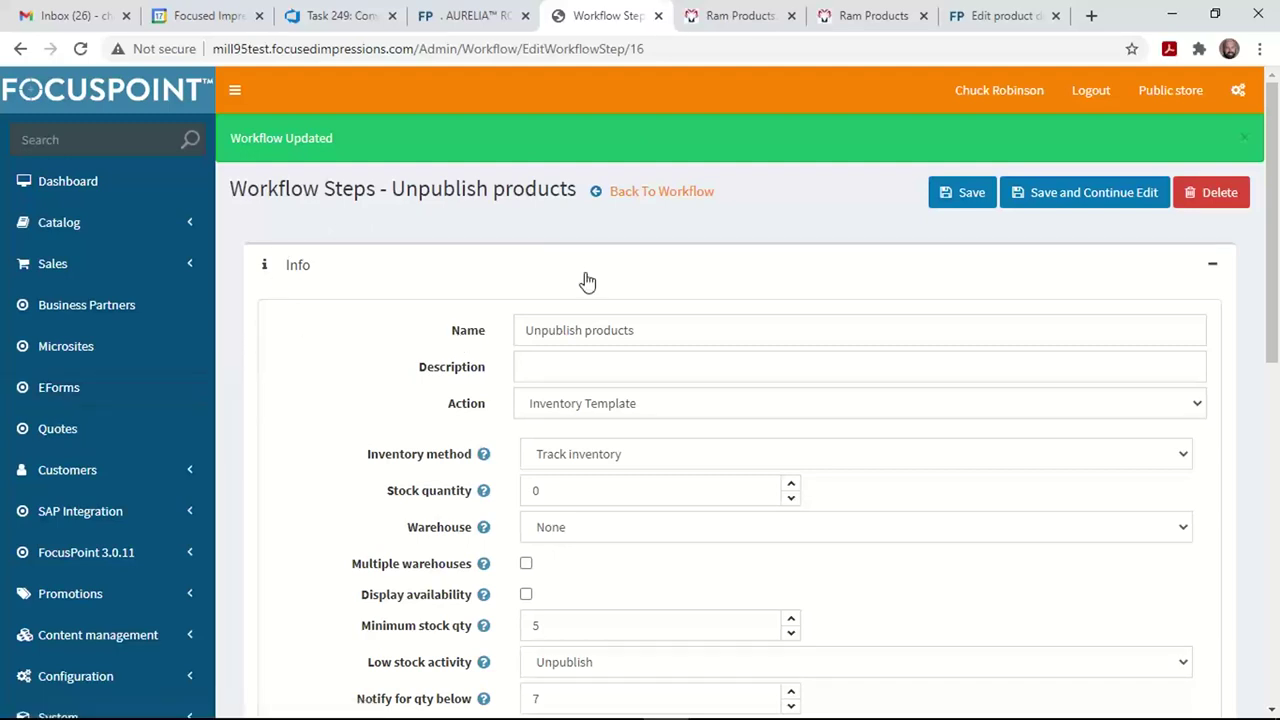
pyautogui.click(50, 395)
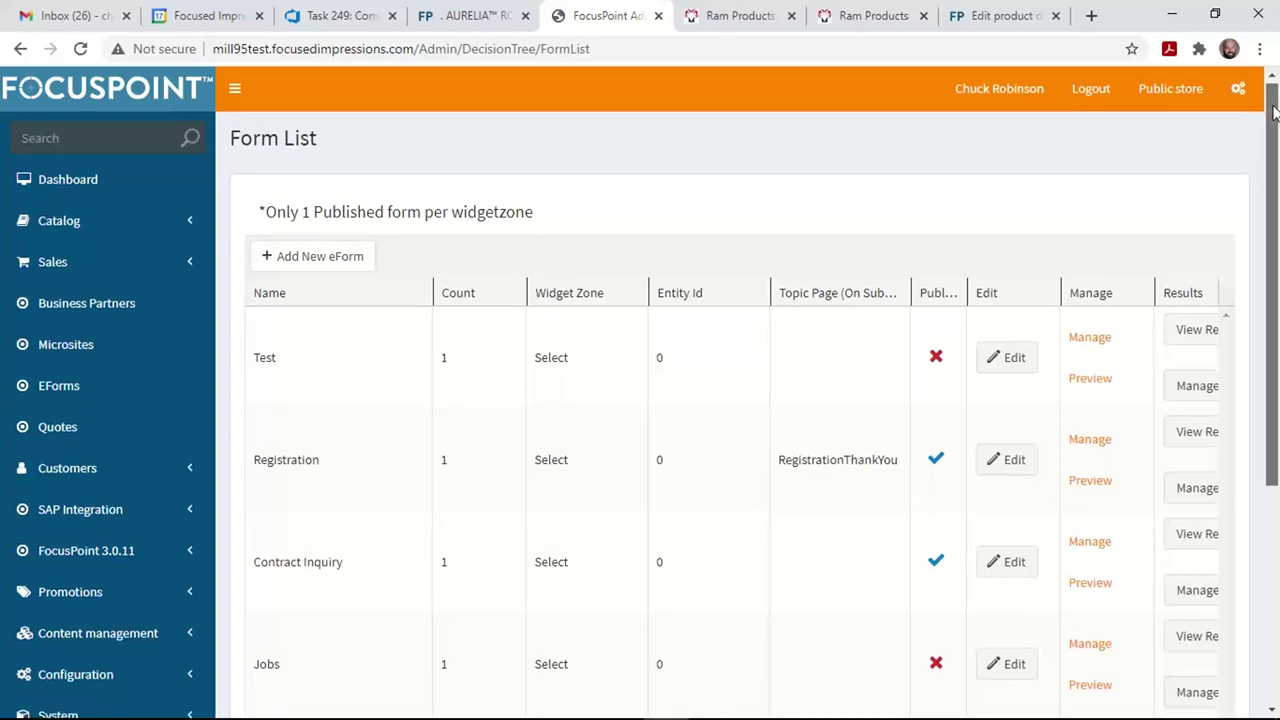
# - Open the Contact Submission form and confirm ContactRequestThankyou as its On Submit Topic Page
pyautogui.moveTo(1273, 110); pyautogui.dragTo(1276, 262)
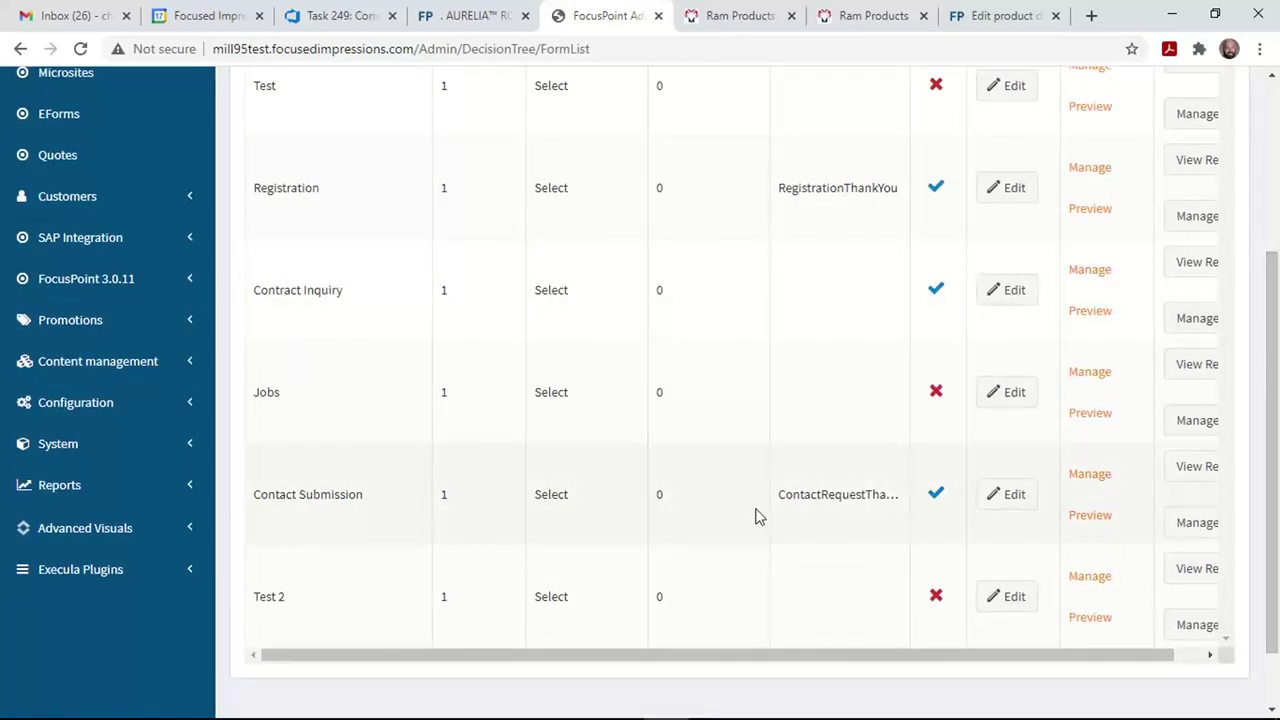
pyautogui.click(1090, 478)
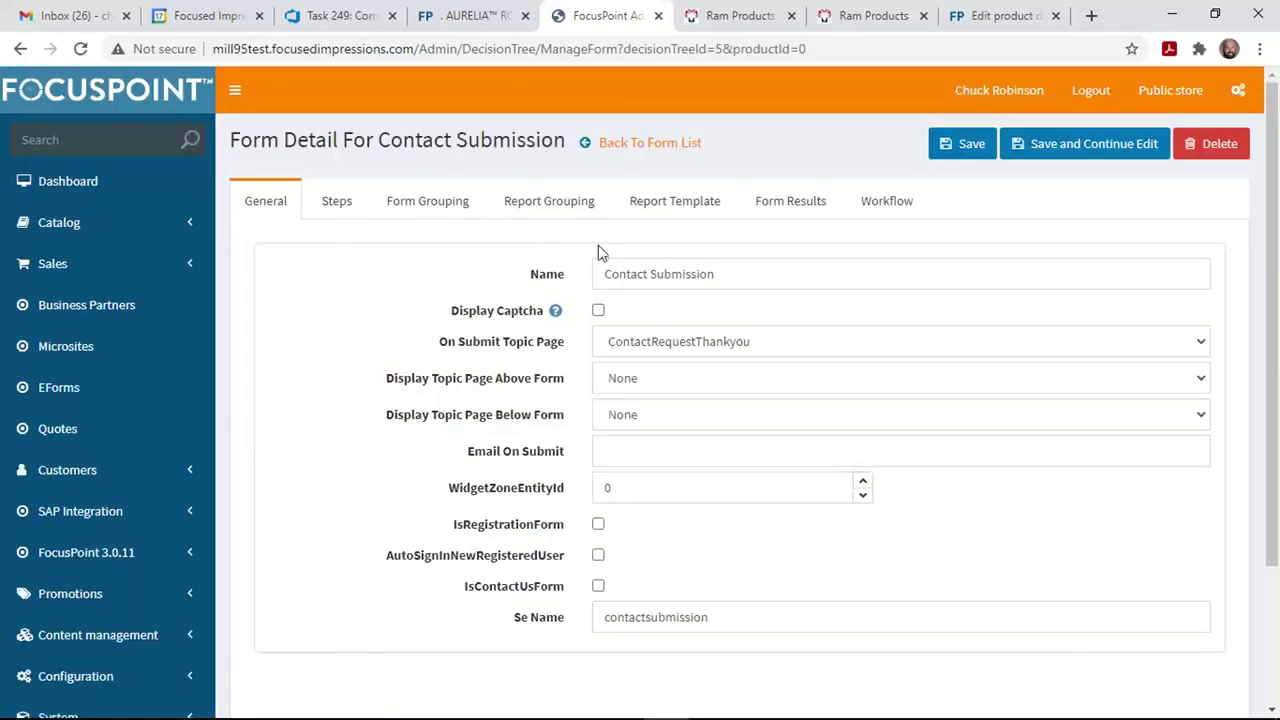
pyautogui.moveTo(737, 271); pyautogui.dragTo(524, 276)
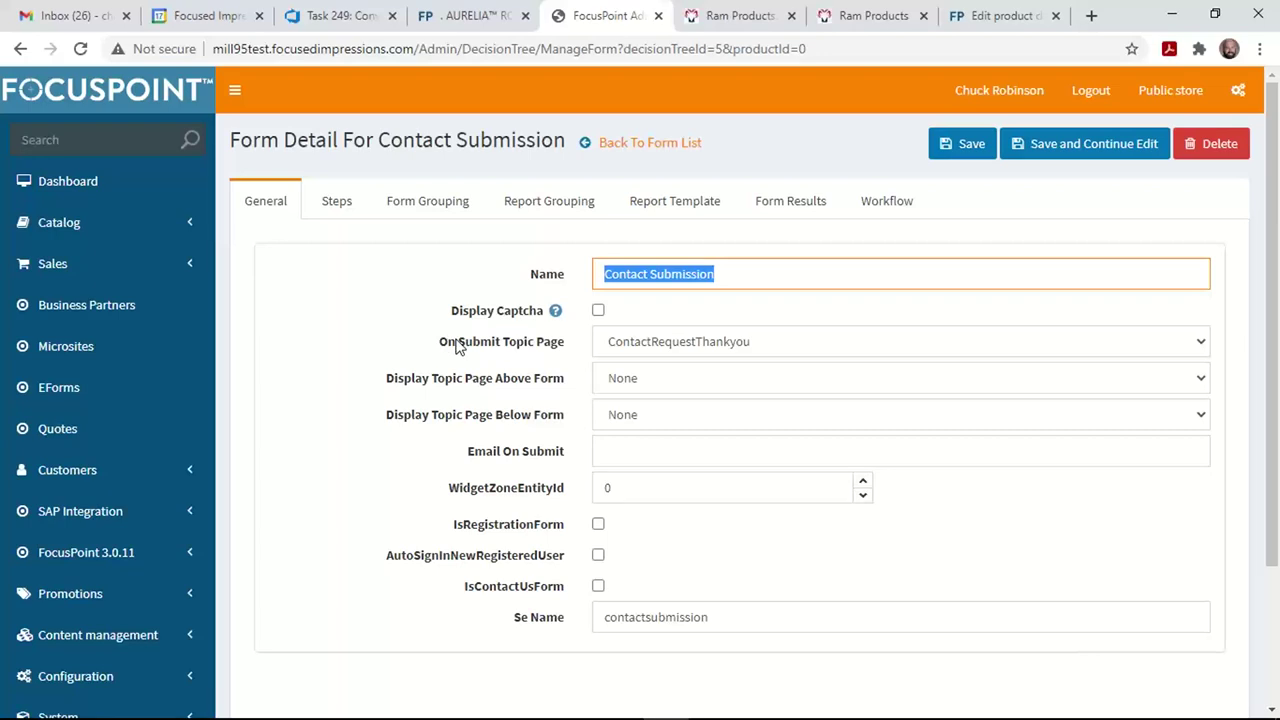
pyautogui.click(658, 348)
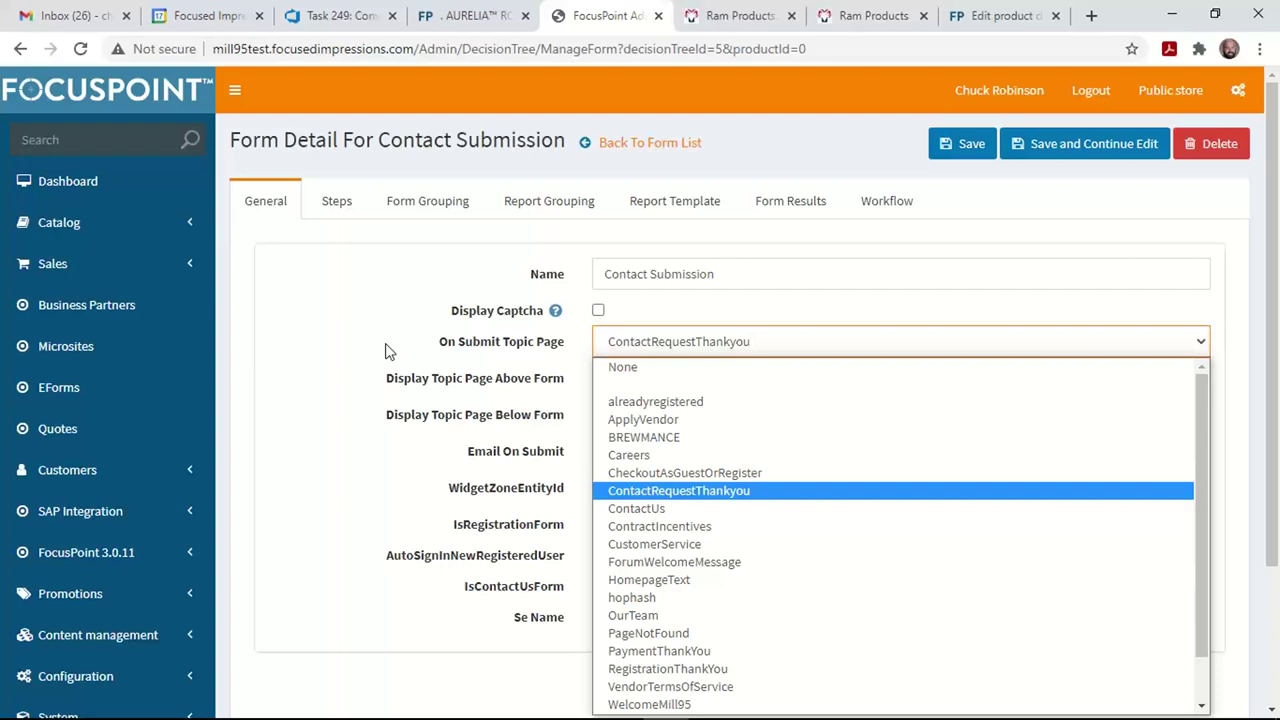
pyautogui.click(363, 358)
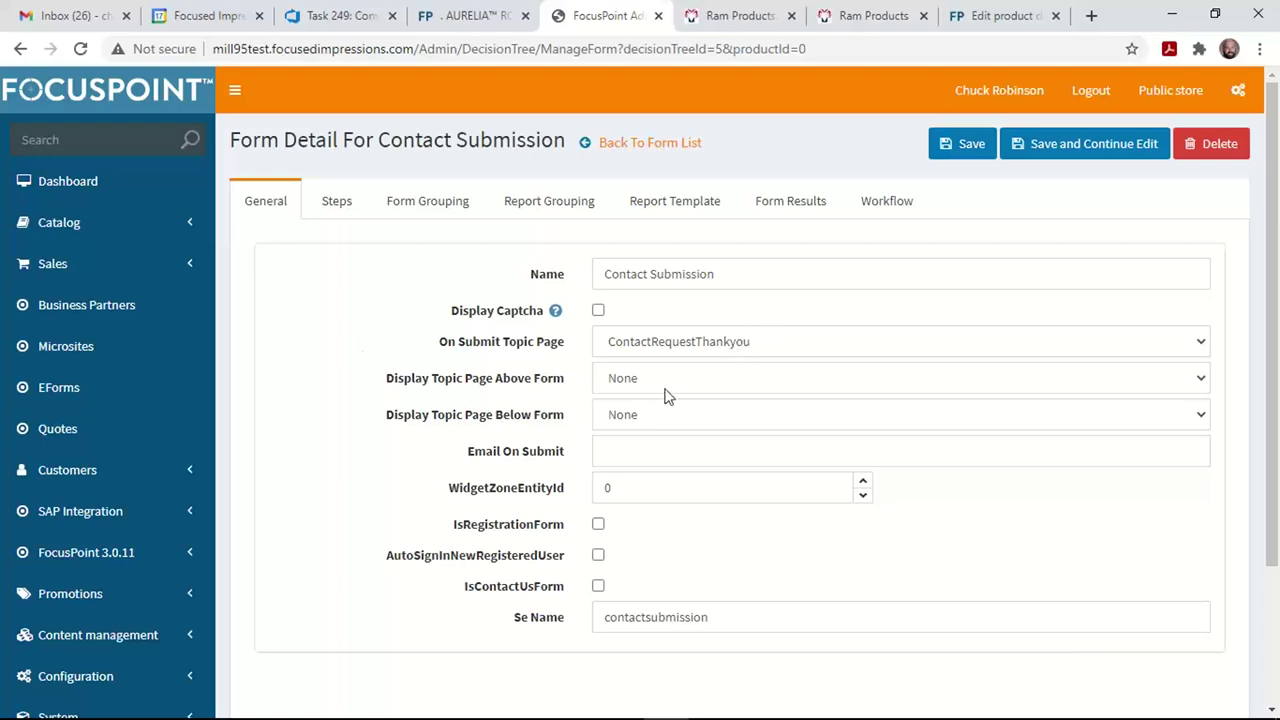
pyautogui.click(628, 447)
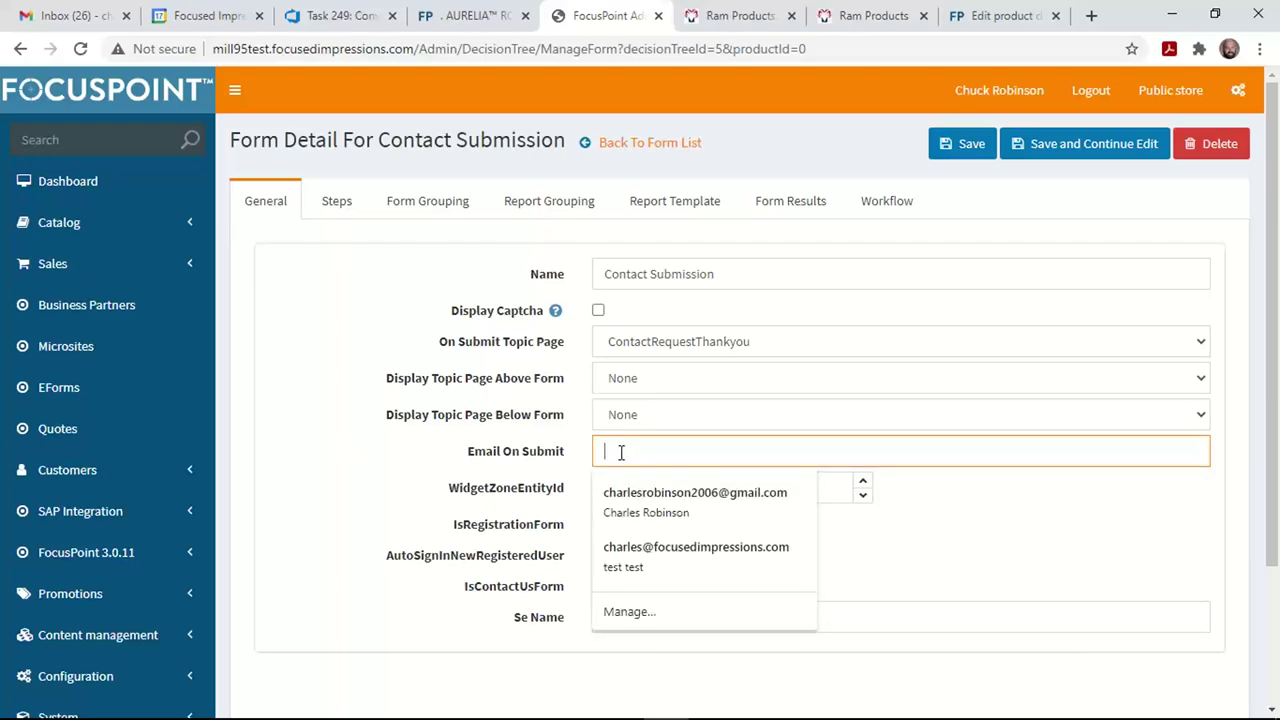
pyautogui.click(500, 460)
pyautogui.click(637, 447)
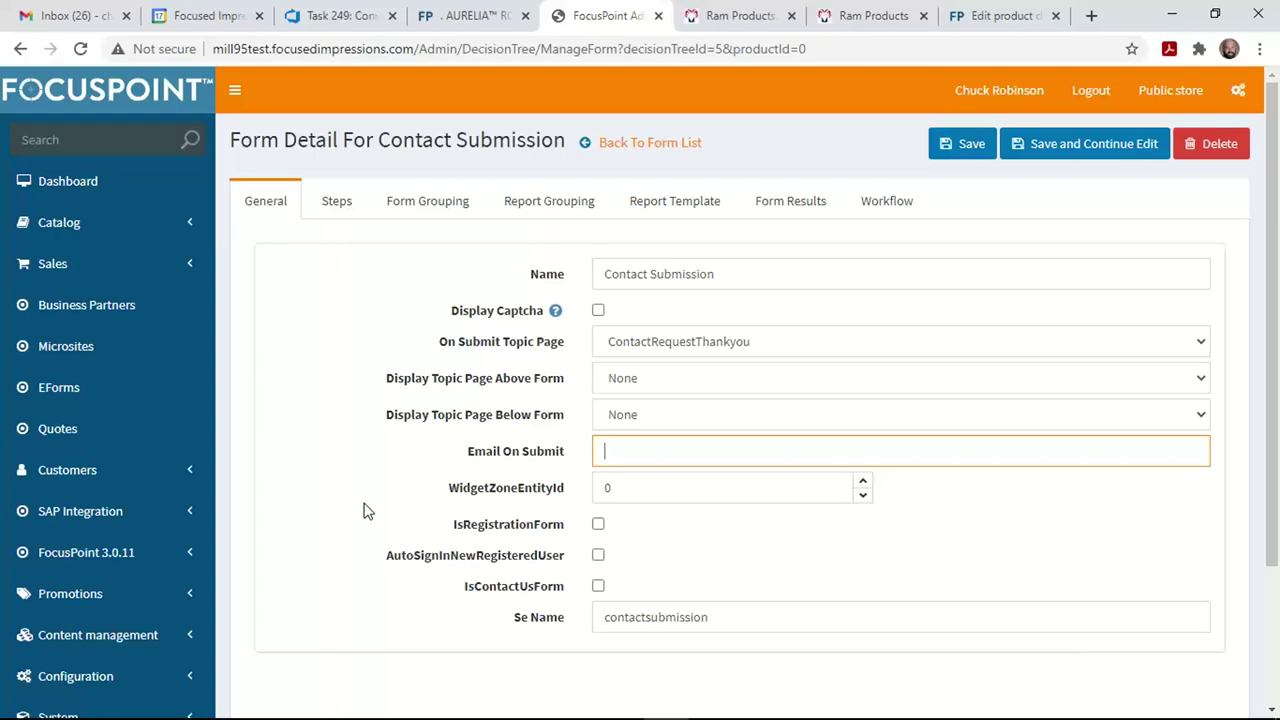
# - Unpublish the Contact Submission form's current version from its Steps tab
pyautogui.click(337, 204)
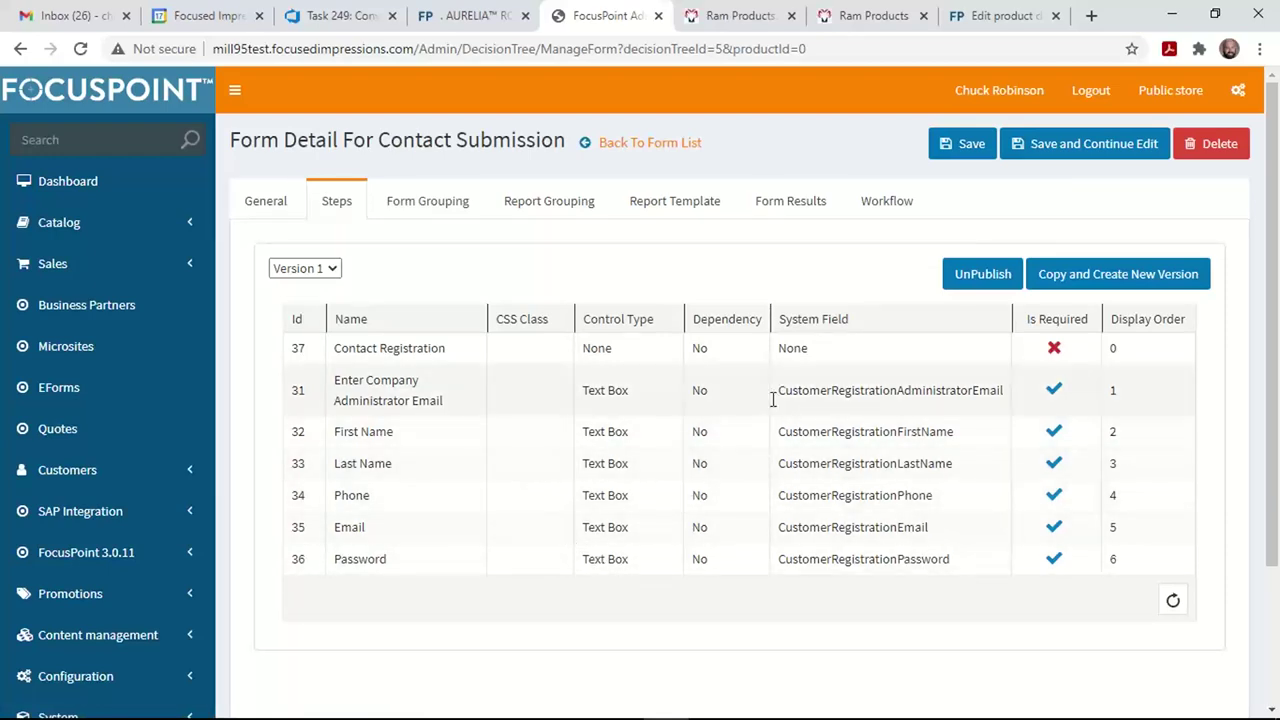
pyautogui.click(966, 285)
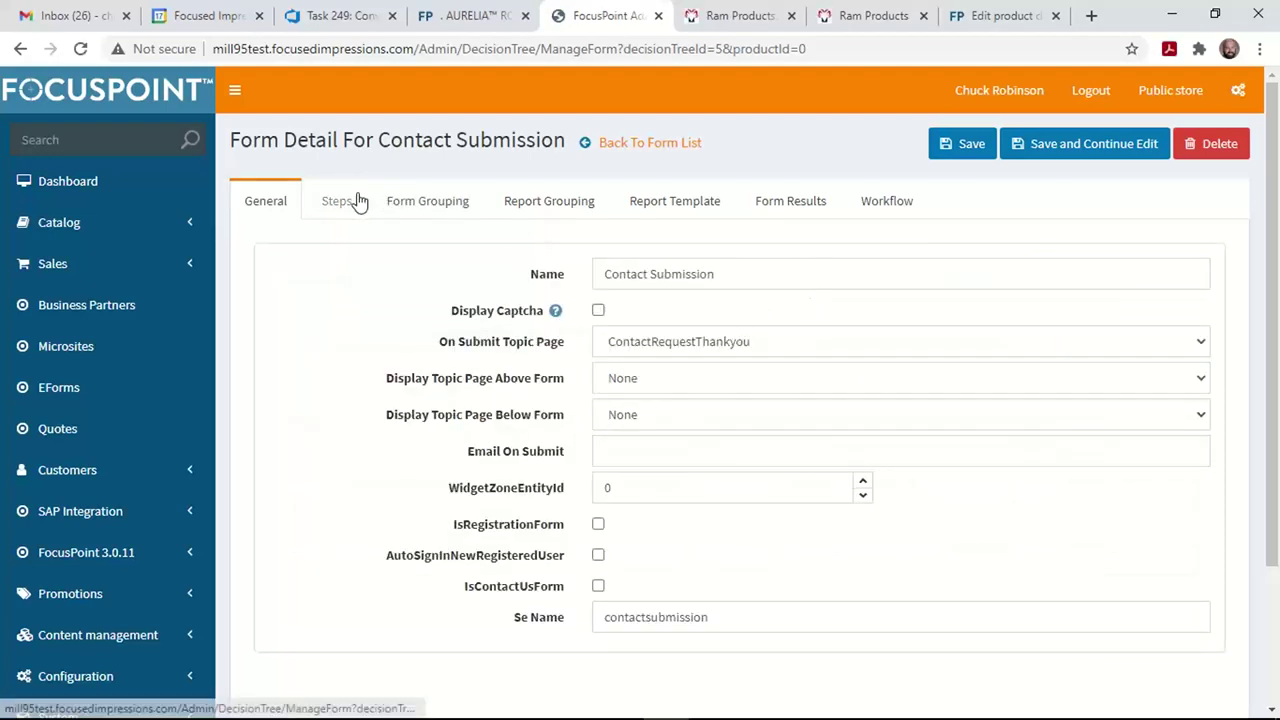
pyautogui.click(357, 200)
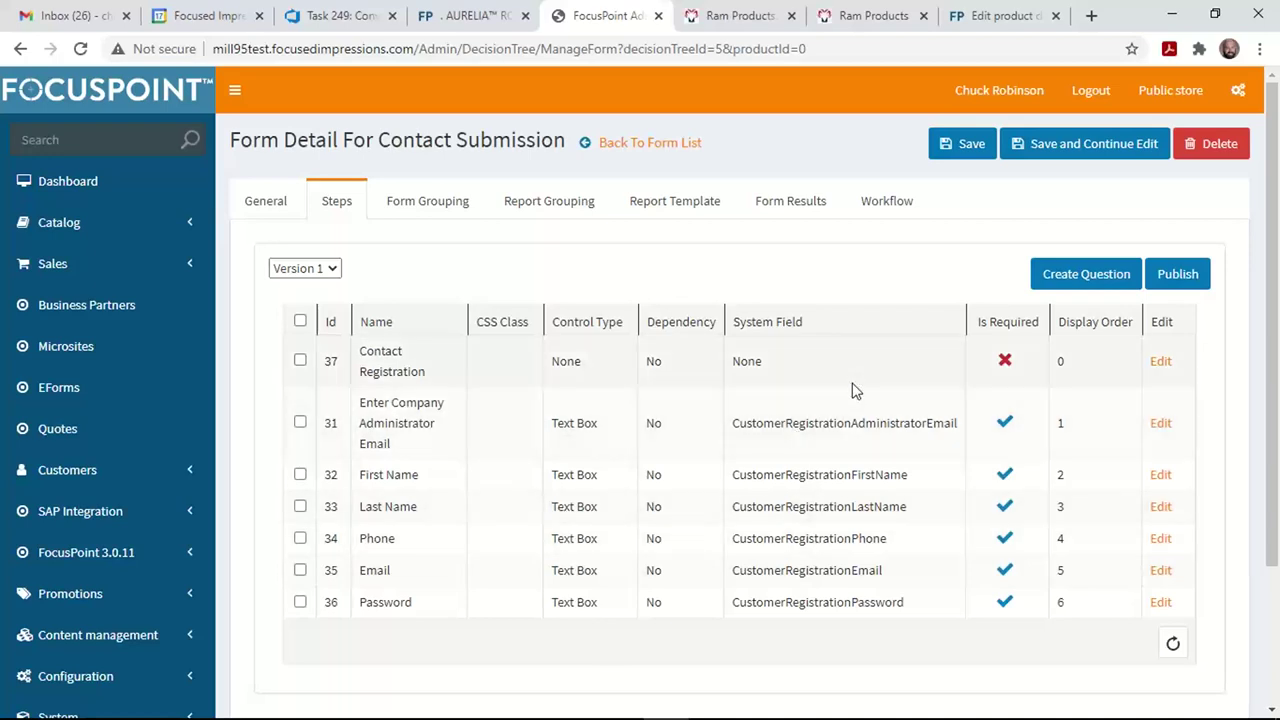
# - Start a new question named 'this my question', reviewing the System Library and control type options
pyautogui.click(1069, 290)
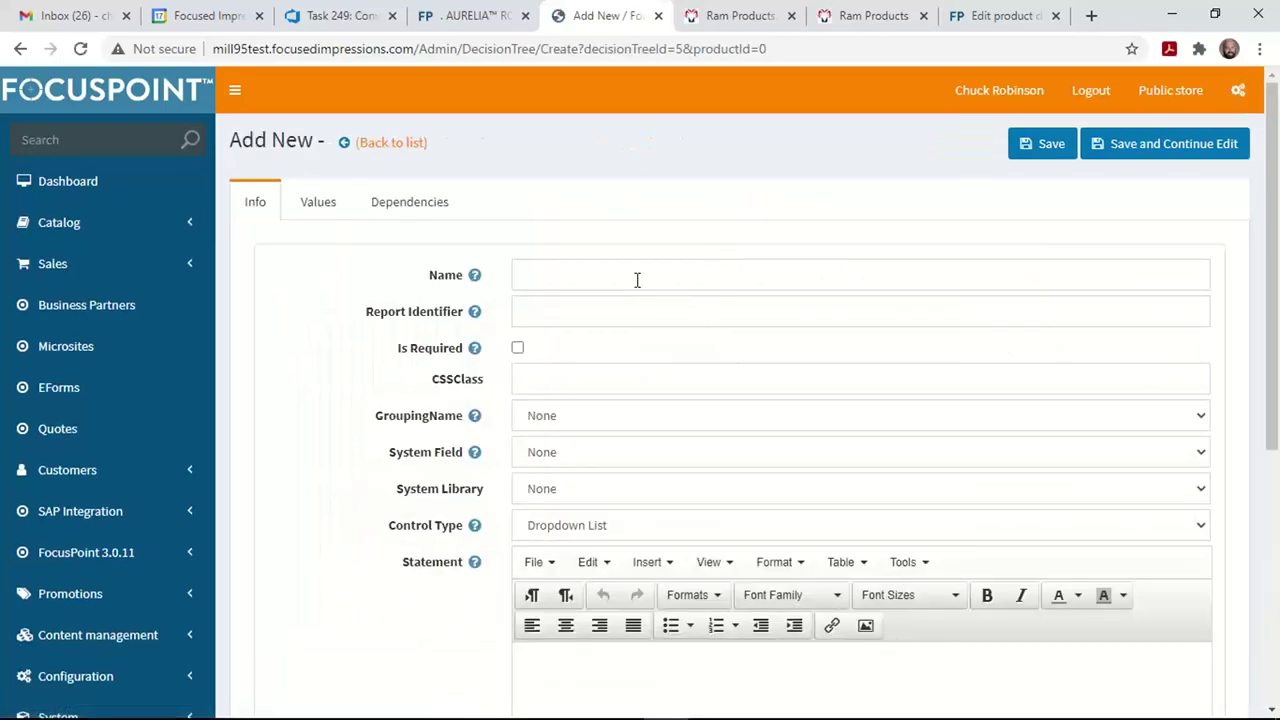
pyautogui.click(636, 278)
pyautogui.write('this ')
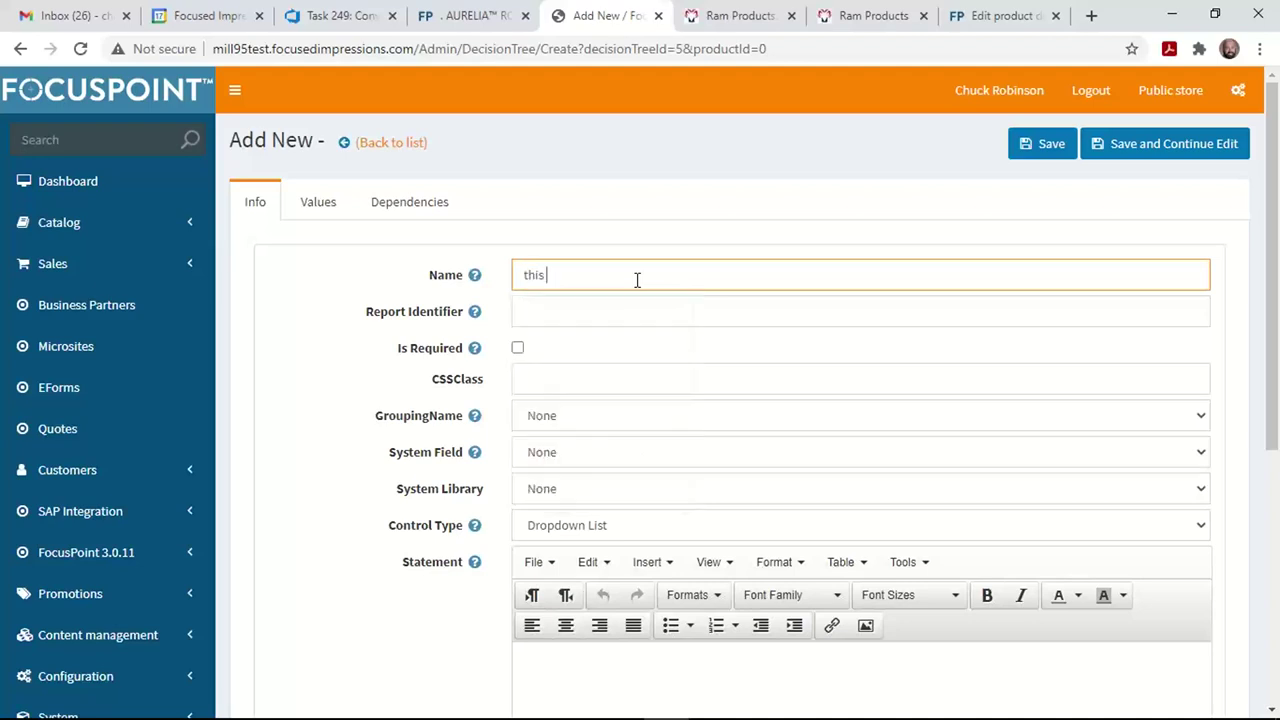
pyautogui.write('my question')
pyautogui.click(630, 489)
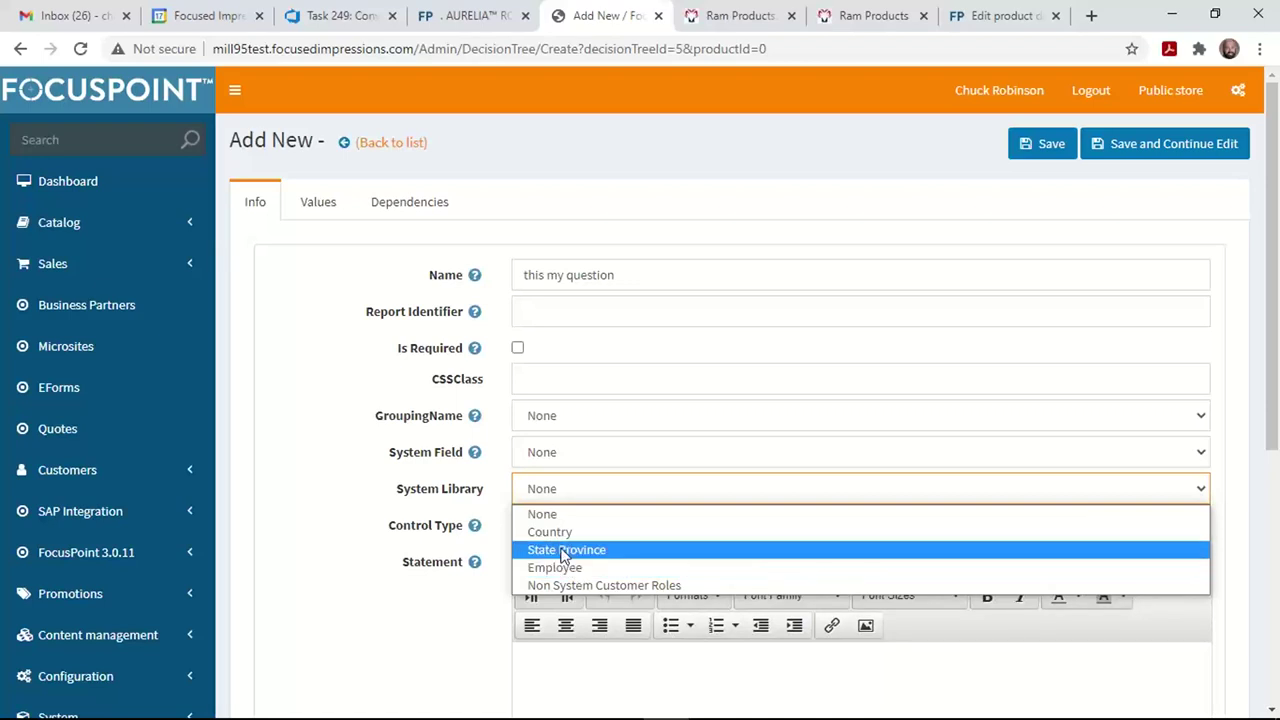
pyautogui.click(337, 499)
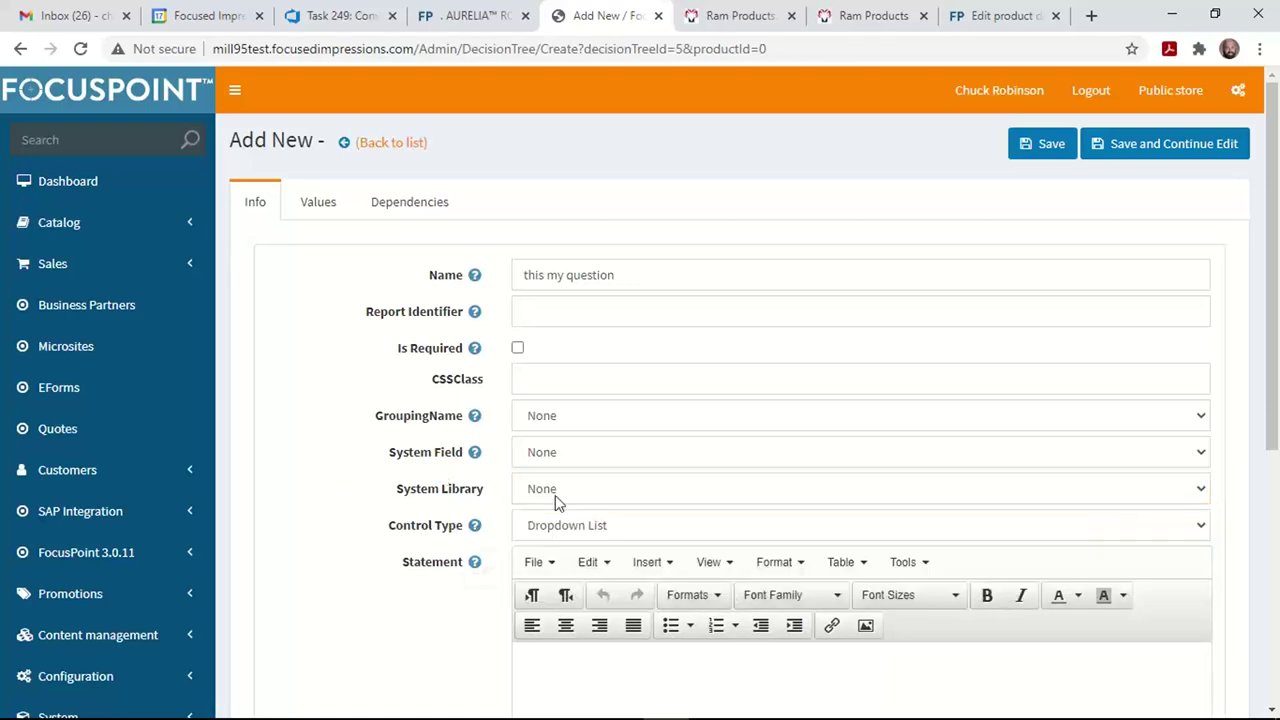
pyautogui.click(615, 526)
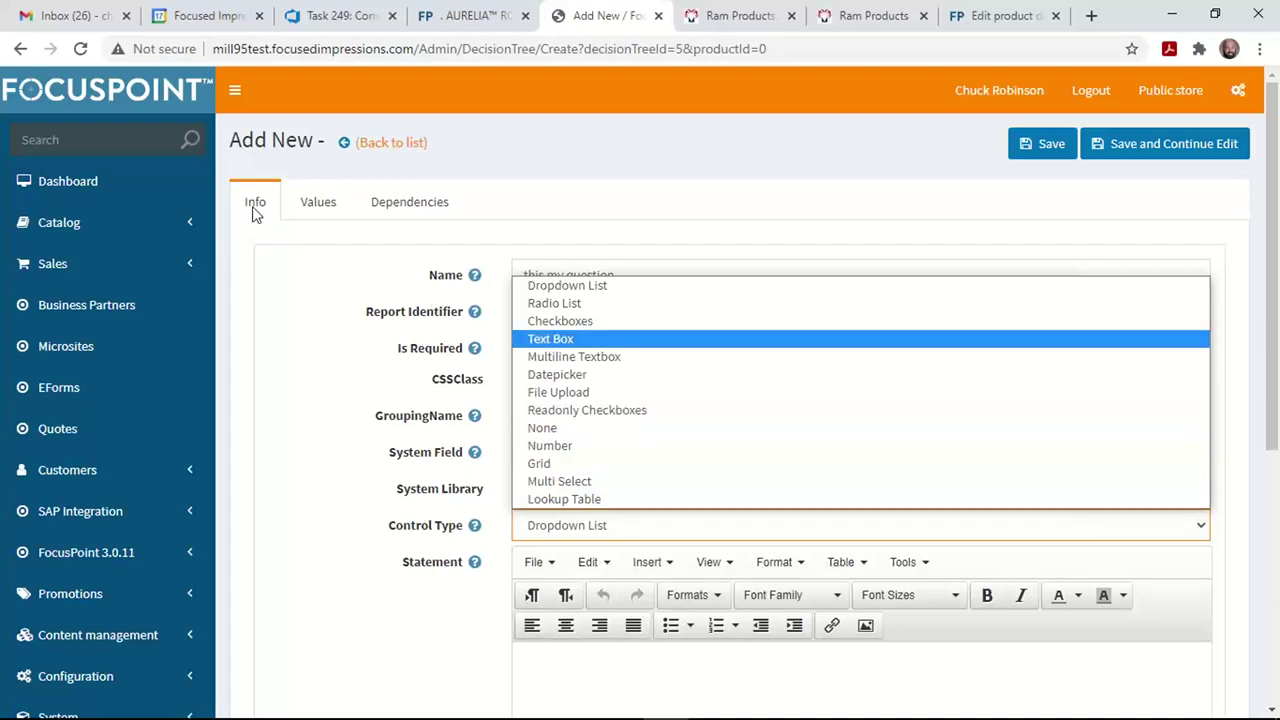
# - Return to the Contact Submission form, publish its steps, and view its Workflow tab
pyautogui.click(21, 51)
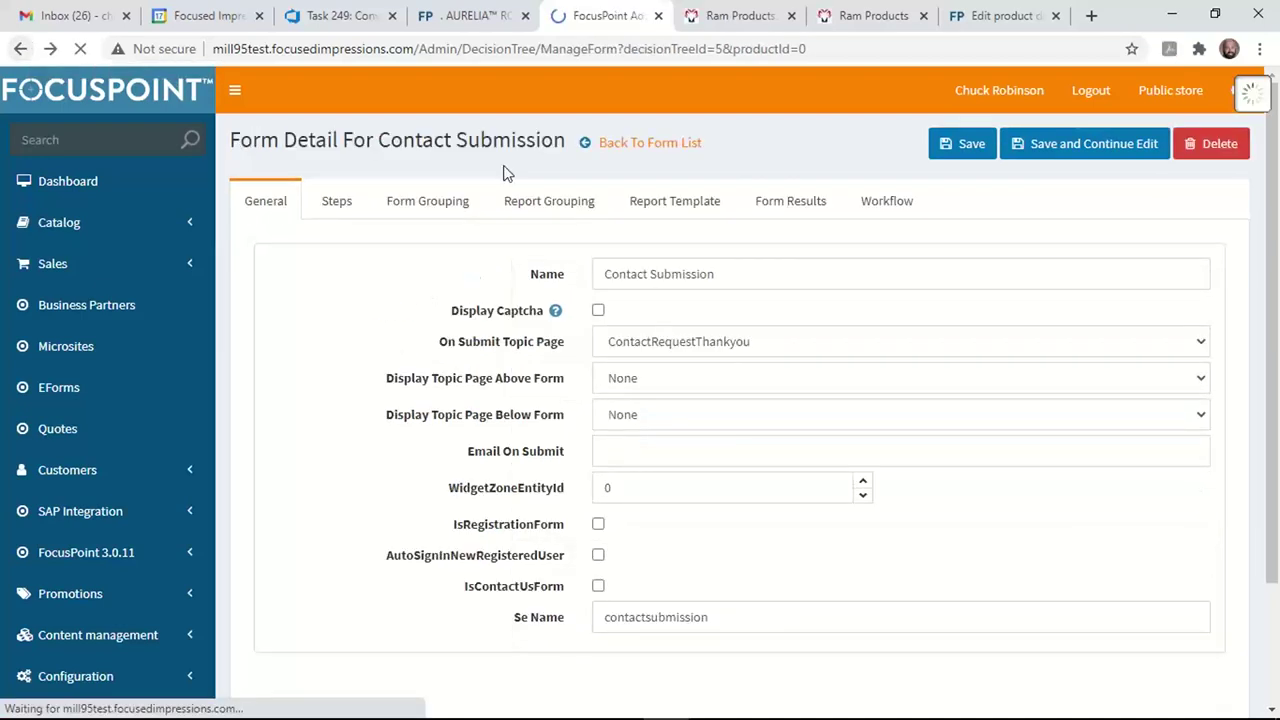
pyautogui.click(335, 201)
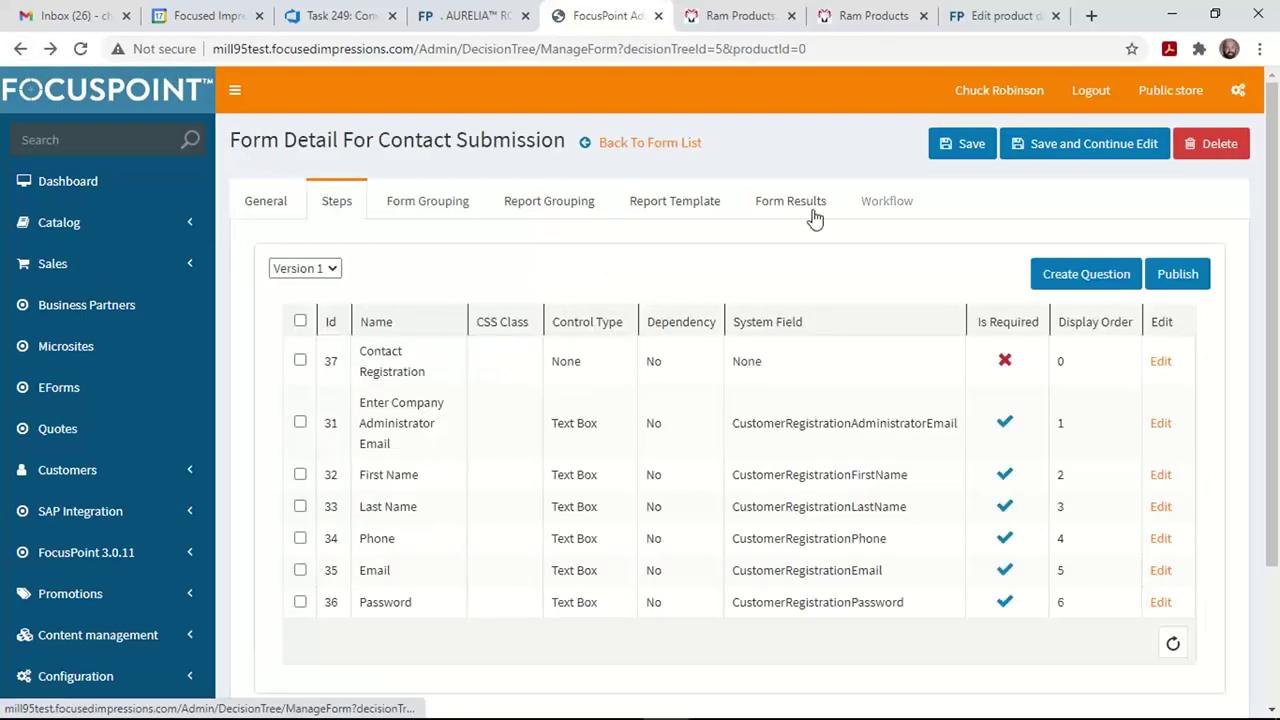
pyautogui.click(1180, 274)
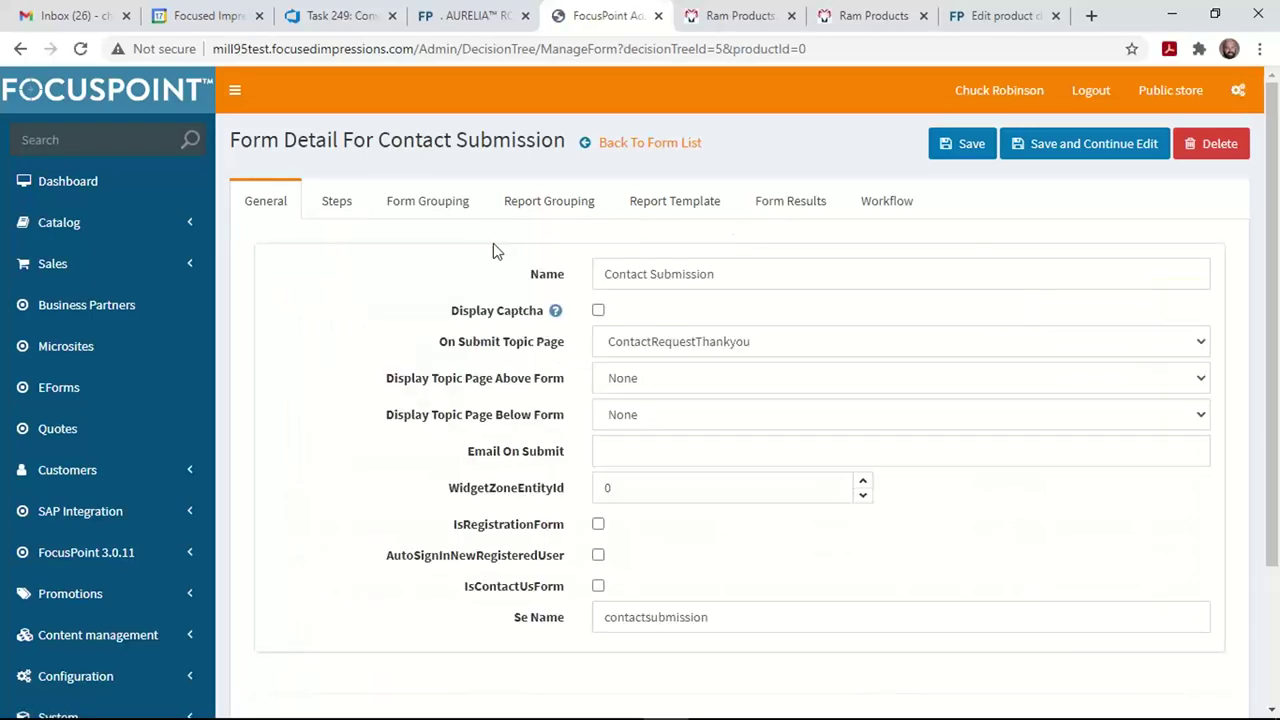
pyautogui.click(887, 204)
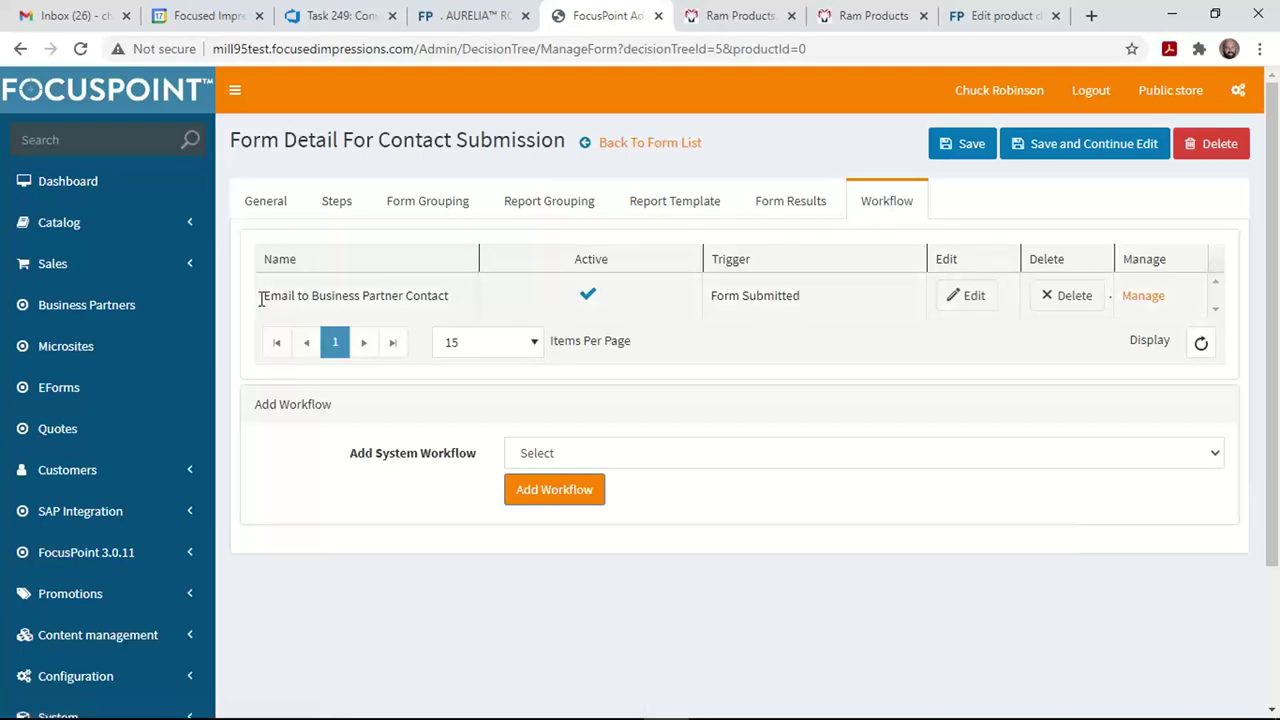
# - In a duplicated tab, open the Email Business Partner Contact workflow step for editing
pyautogui.rightClick(617, 12)
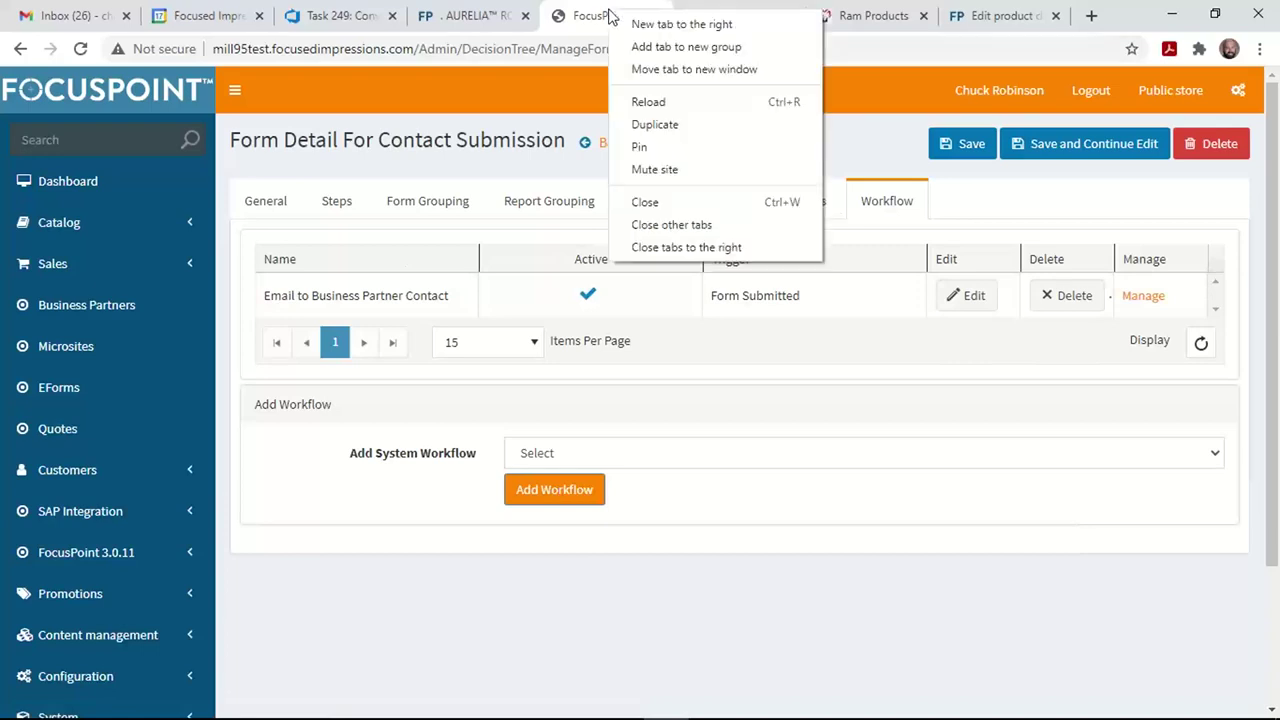
pyautogui.click(690, 126)
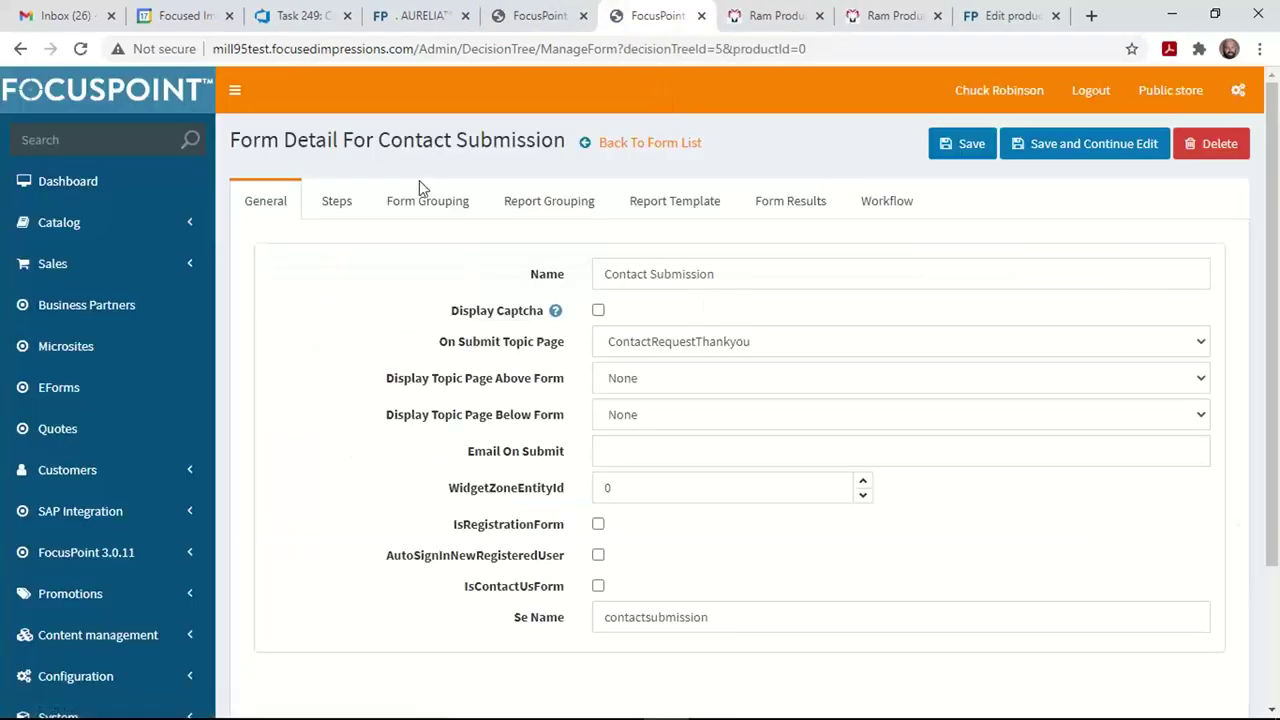
pyautogui.click(139, 553)
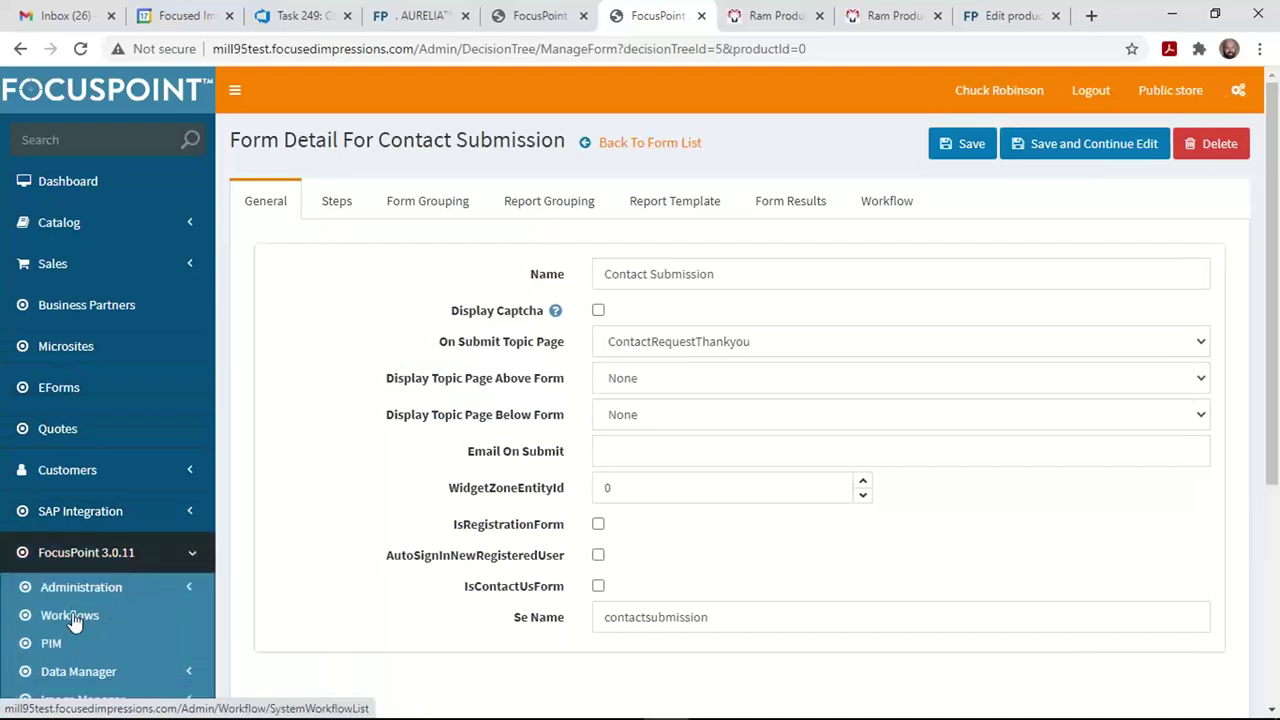
pyautogui.click(77, 614)
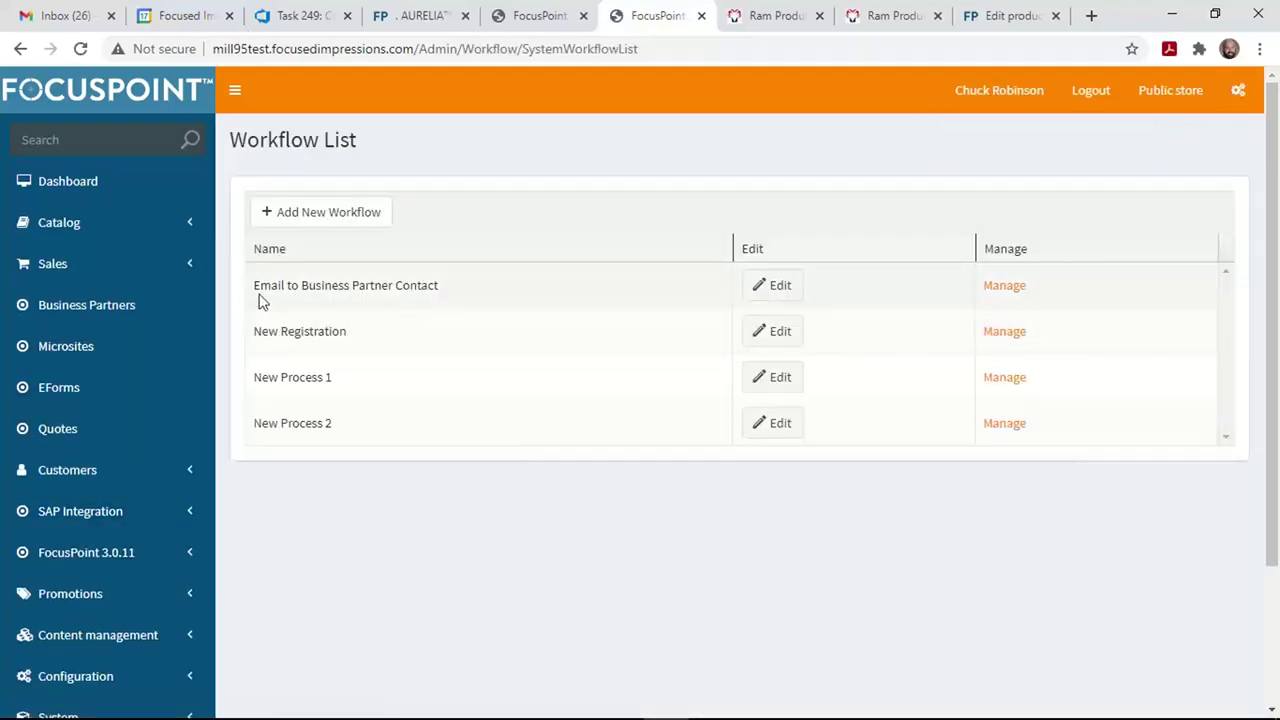
pyautogui.click(1010, 287)
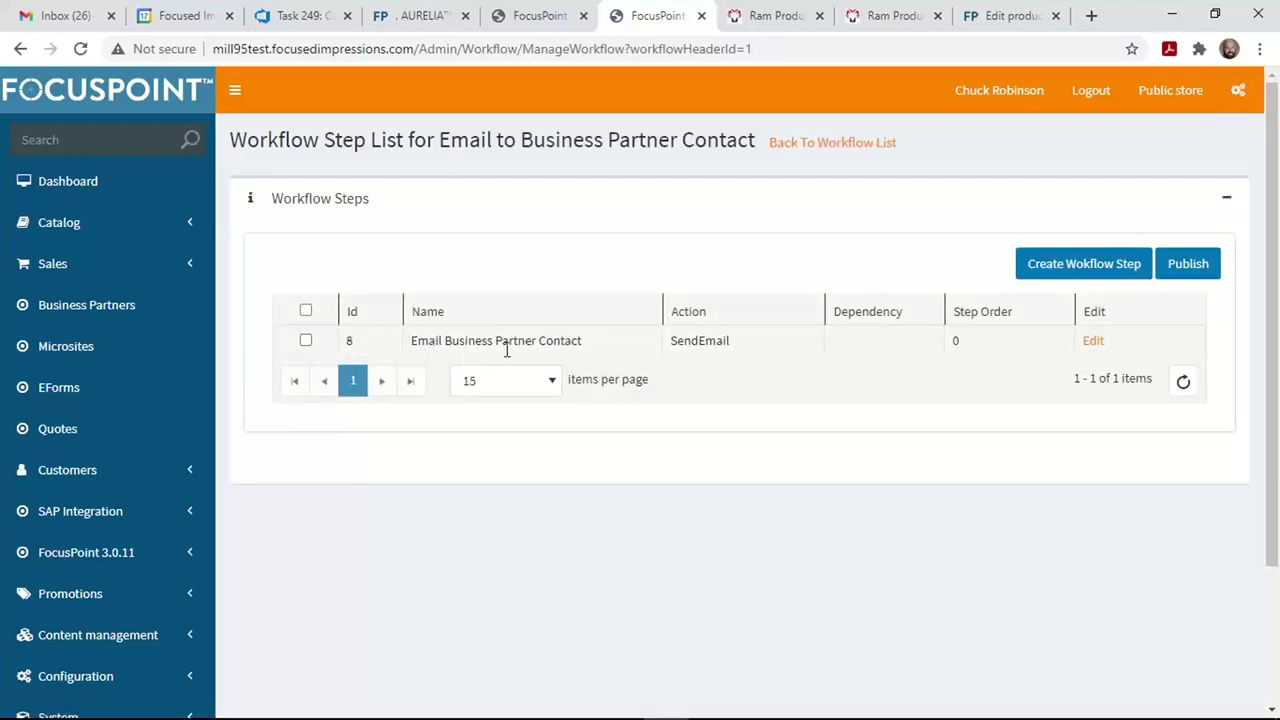
pyautogui.click(1094, 341)
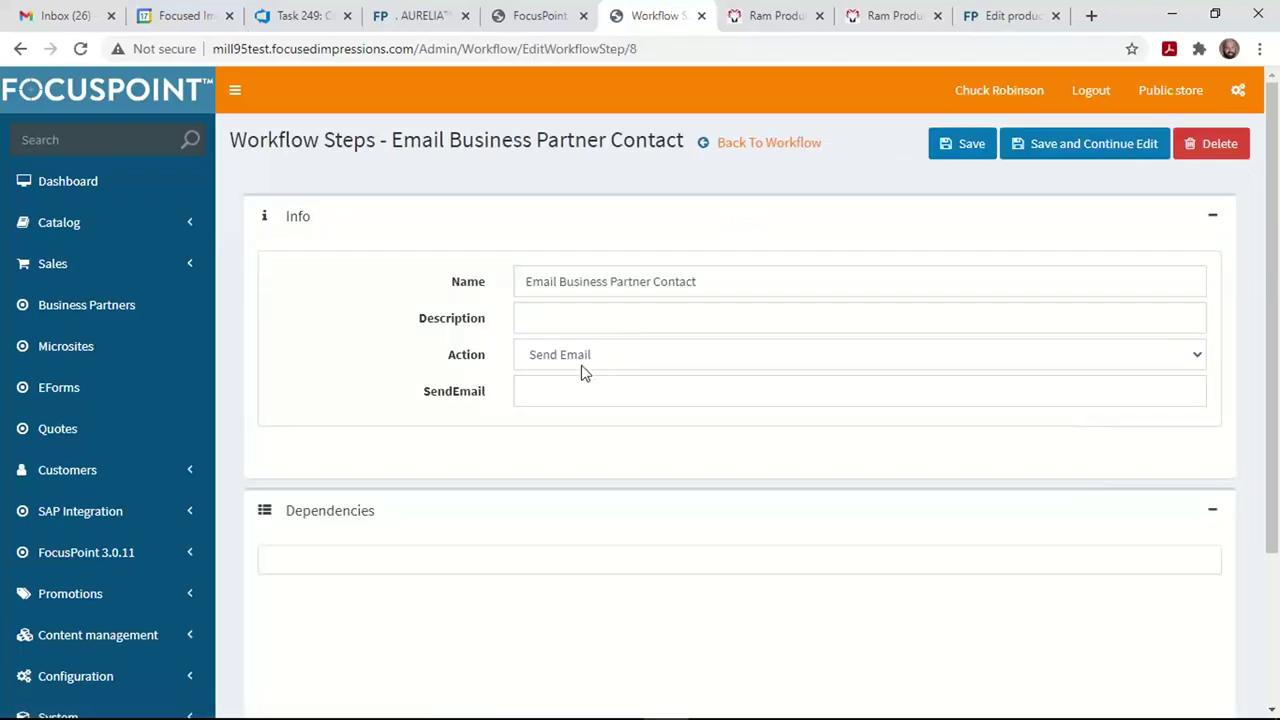
pyautogui.click(535, 16)
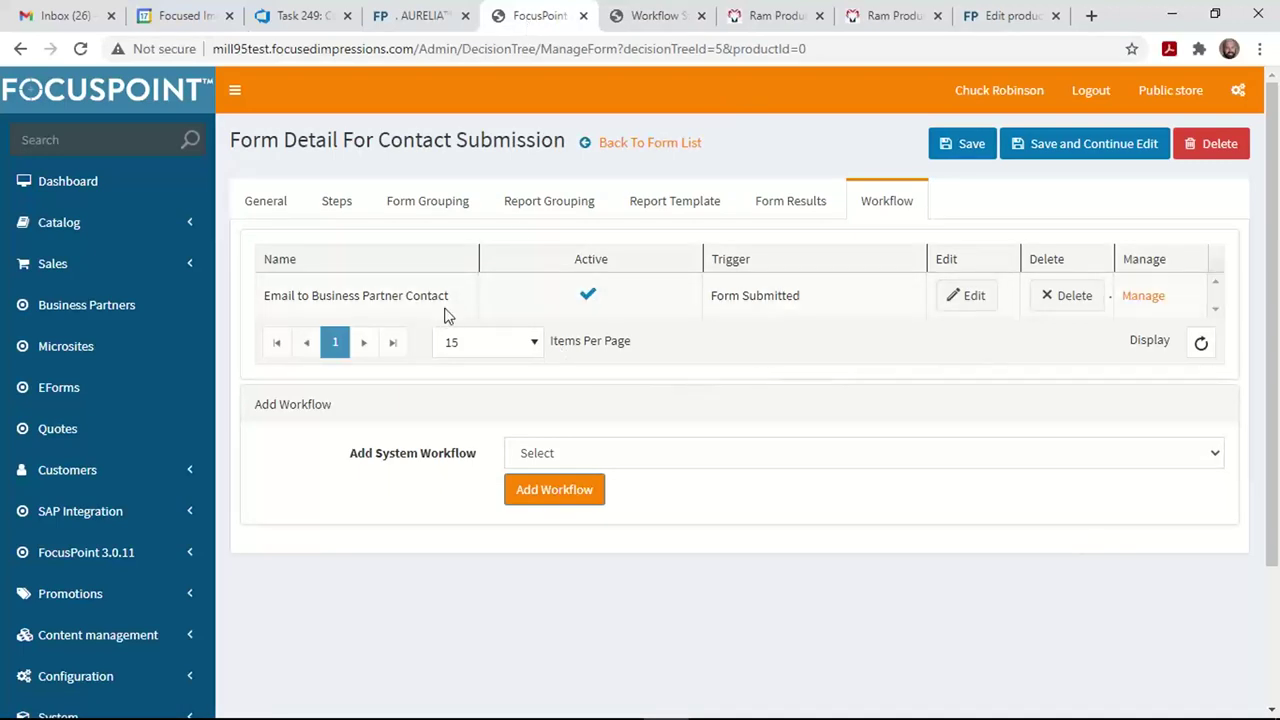
pyautogui.click(585, 455)
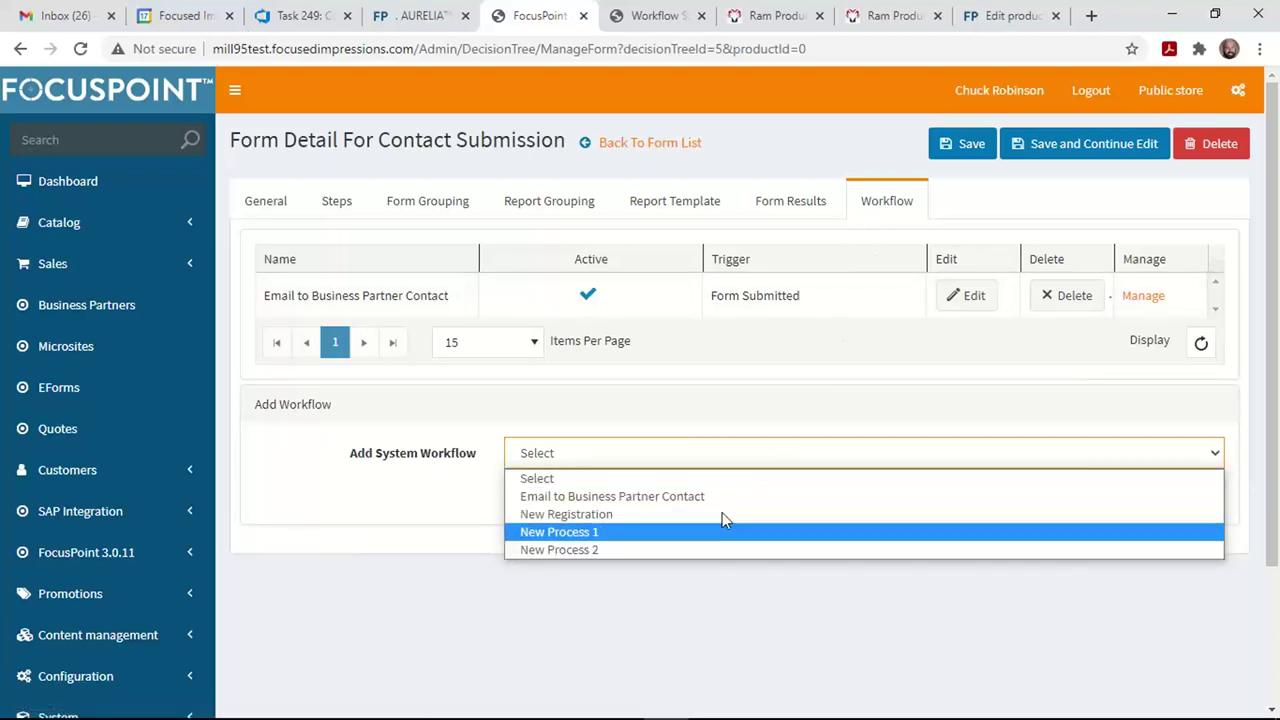
pyautogui.click(785, 360)
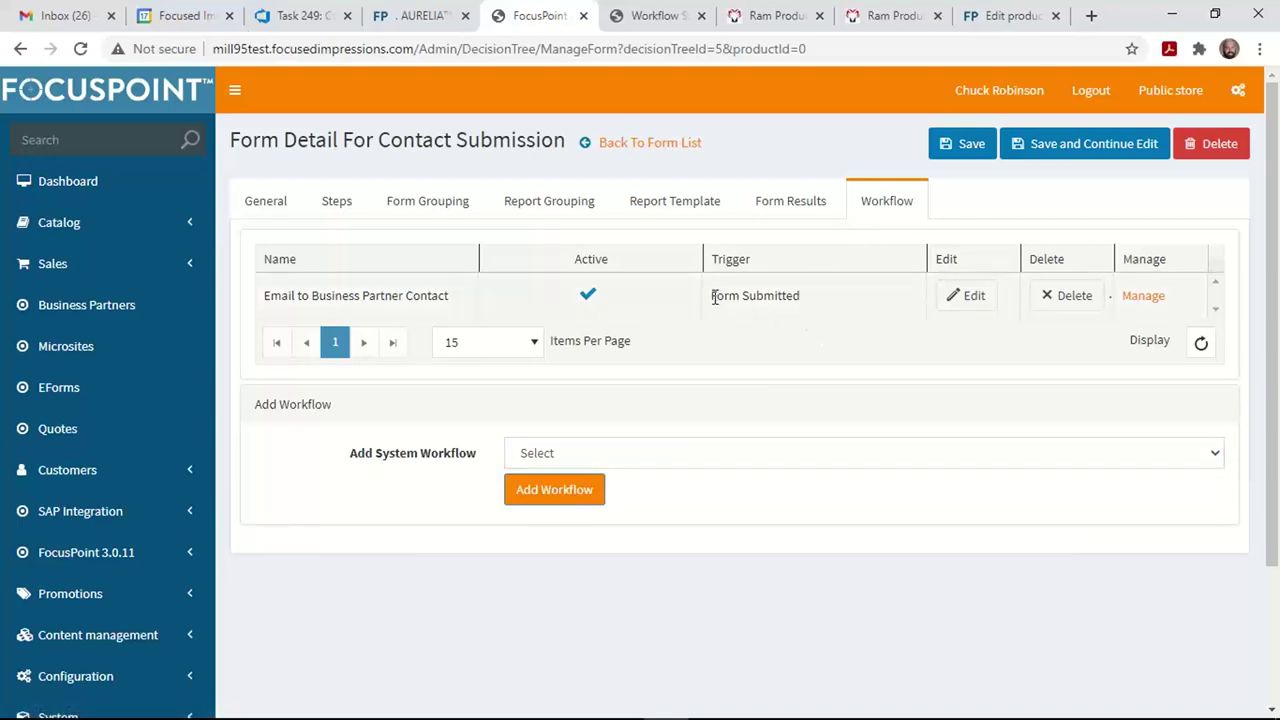
pyautogui.moveTo(714, 297); pyautogui.dragTo(812, 302)
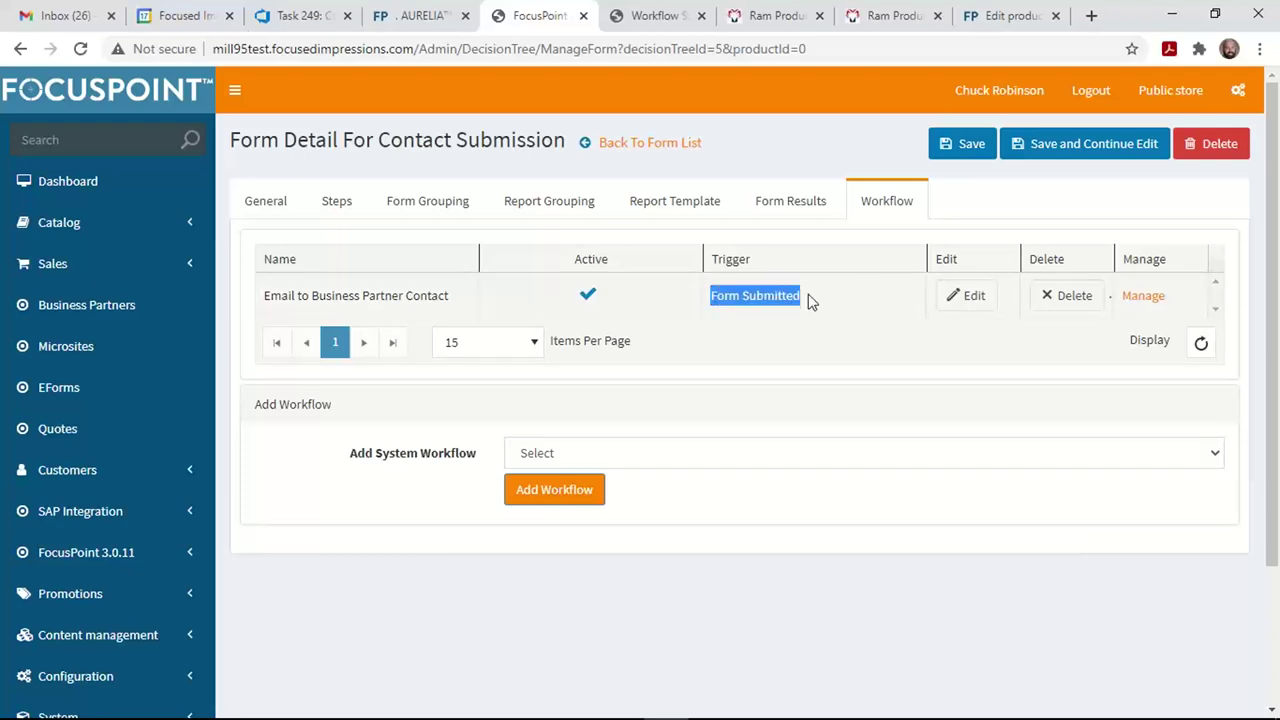
pyautogui.click(971, 297)
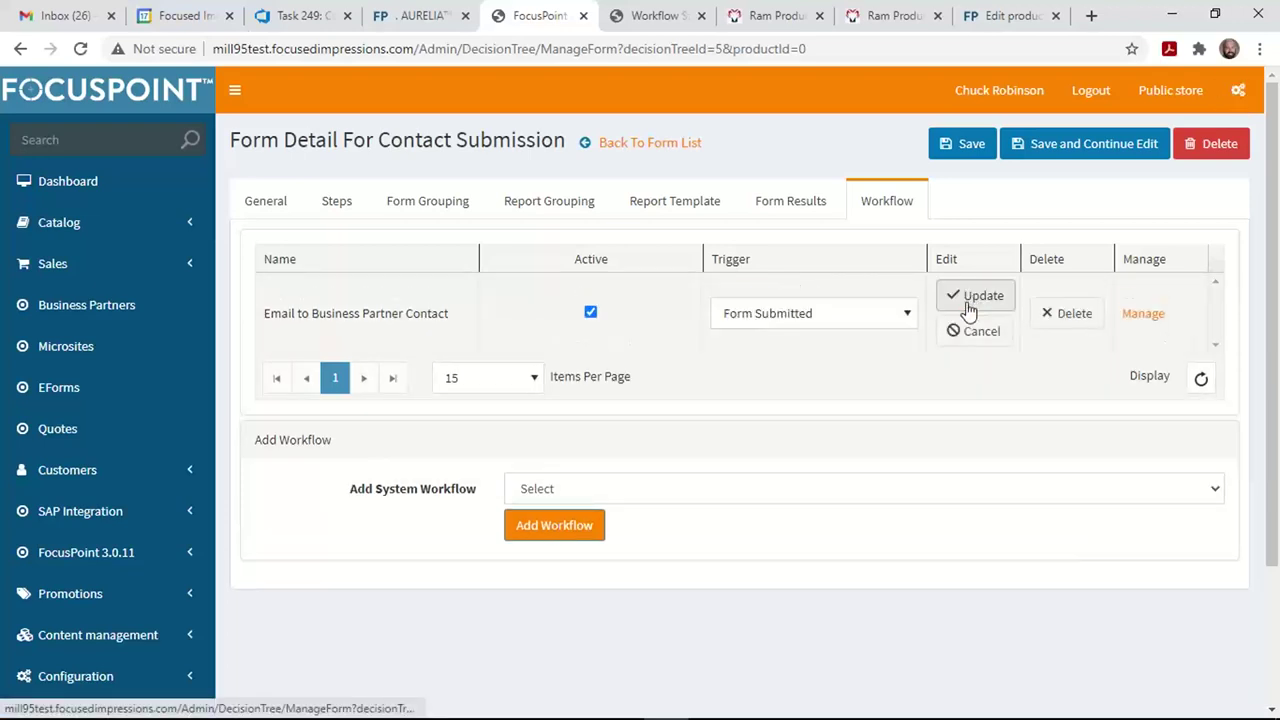
pyautogui.click(819, 314)
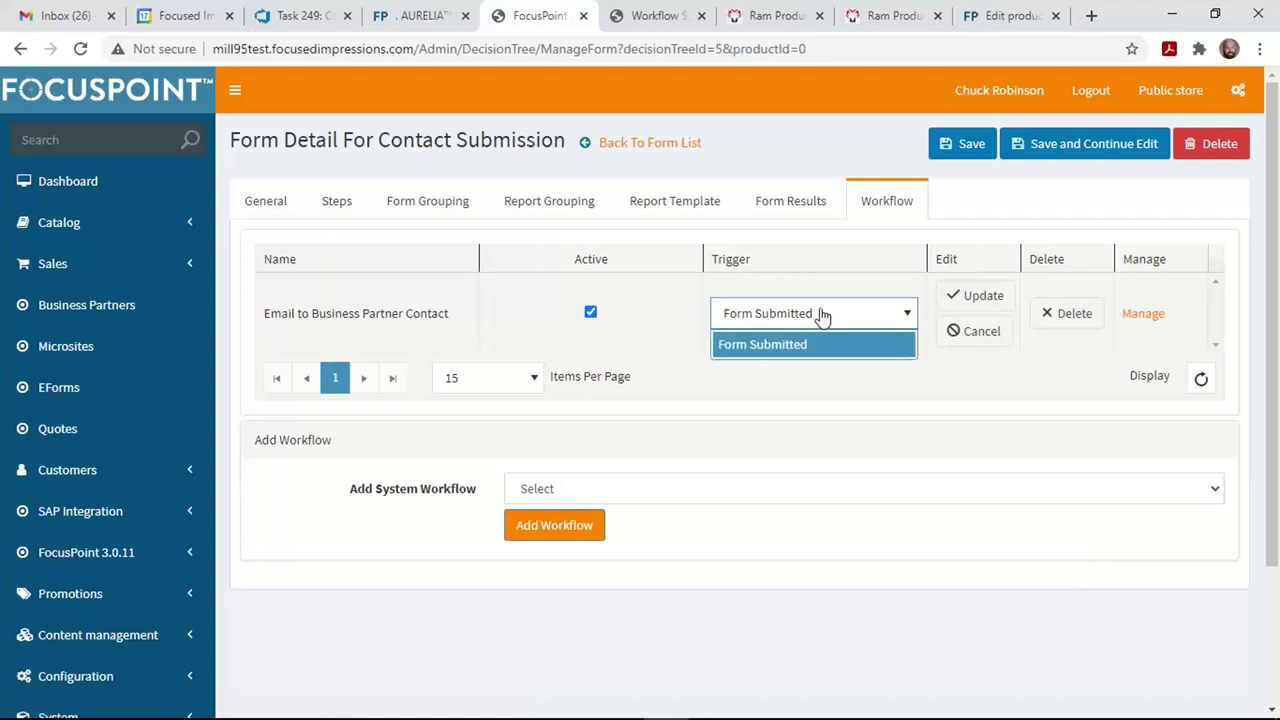
pyautogui.click(980, 331)
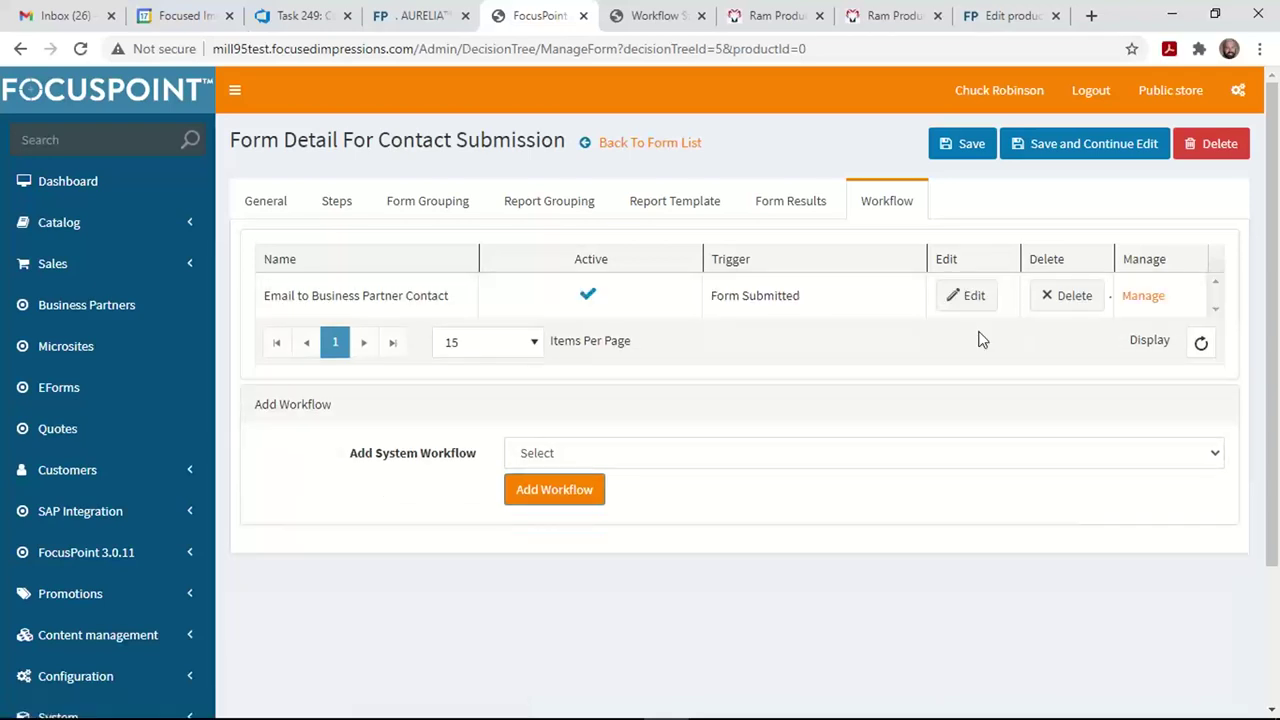
# - Review the workflow email's Message Template choices, then browse Content management toward Message templates
pyautogui.click(1142, 296)
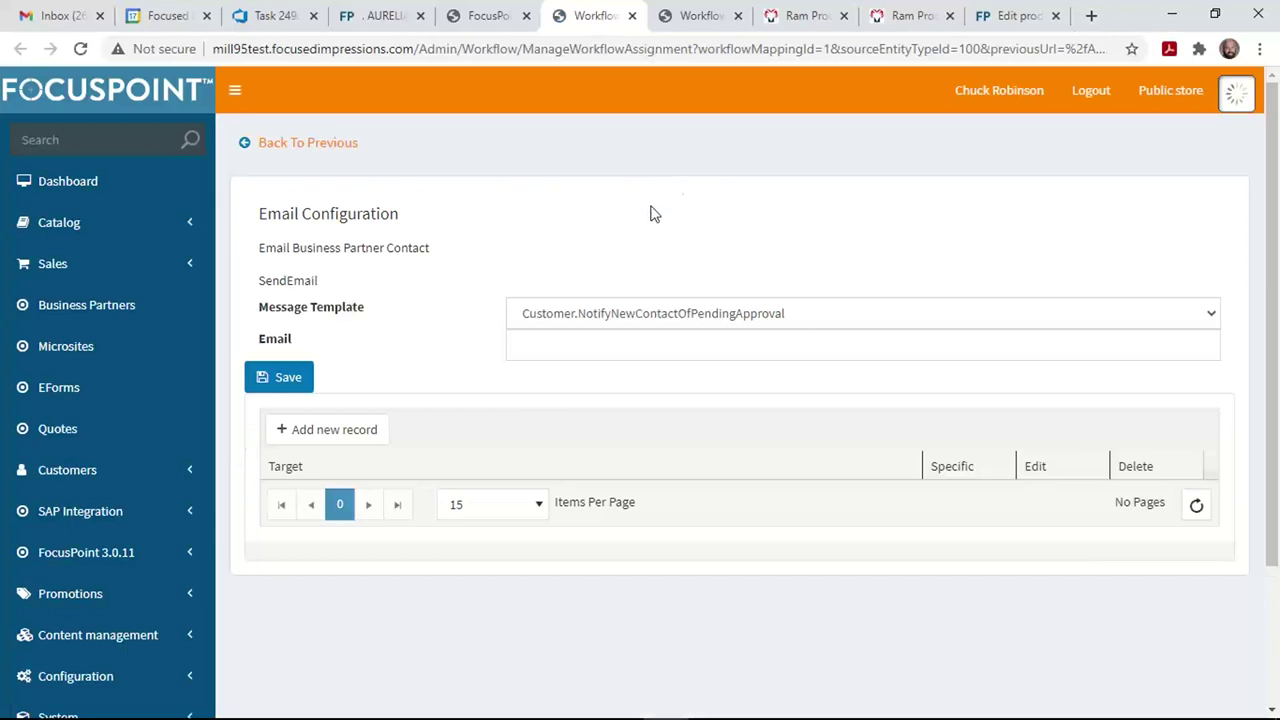
pyautogui.click(788, 314)
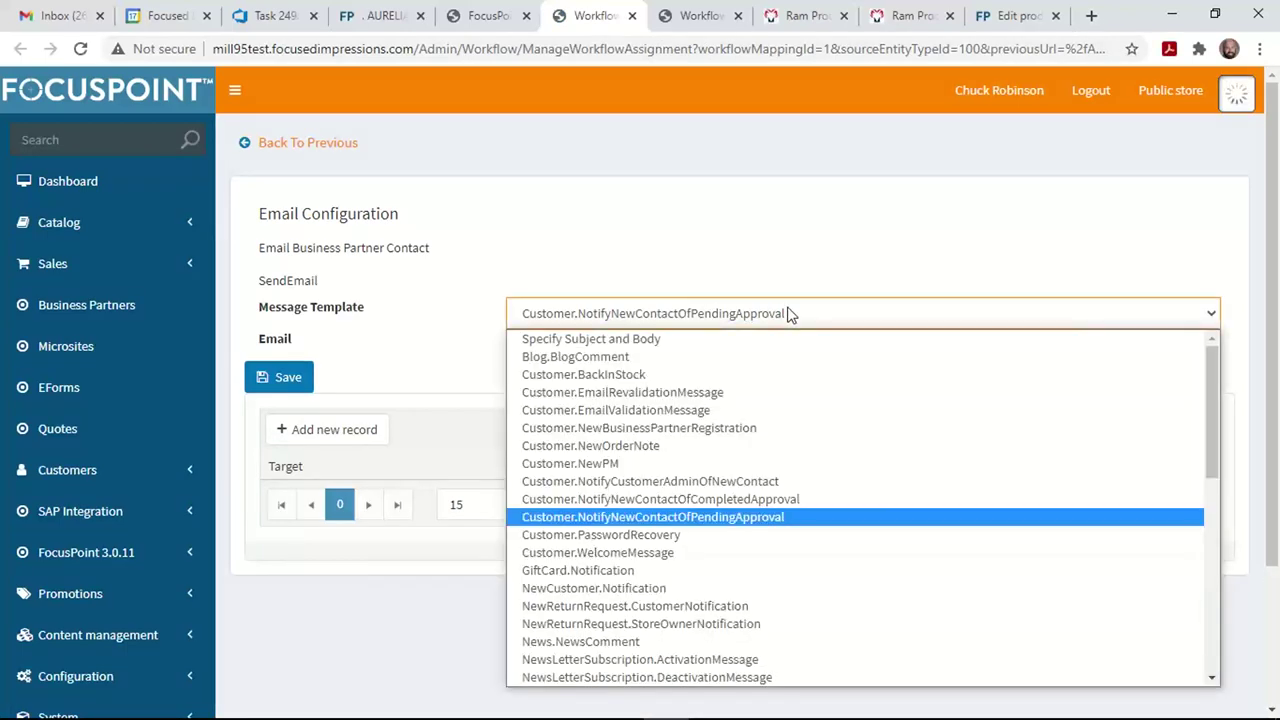
pyautogui.click(728, 259)
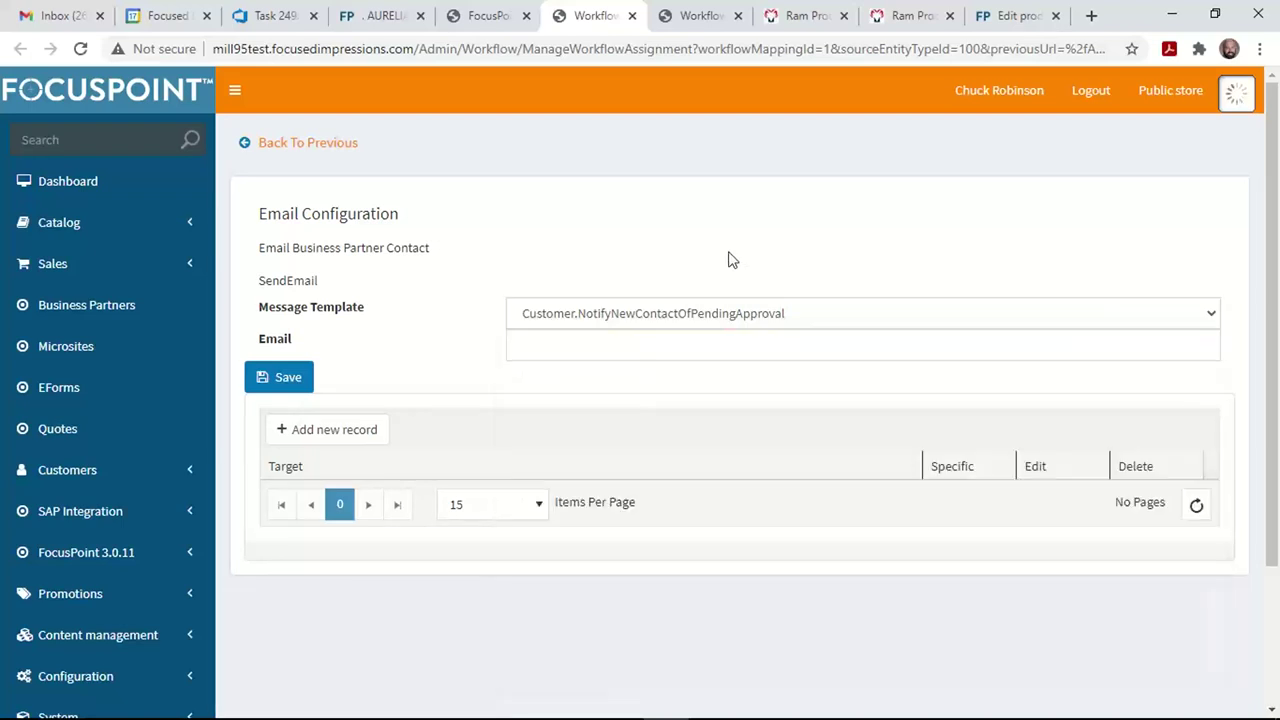
pyautogui.click(127, 640)
pyautogui.scroll(-1, 127, 648)
pyautogui.scroll(-2, 125, 649)
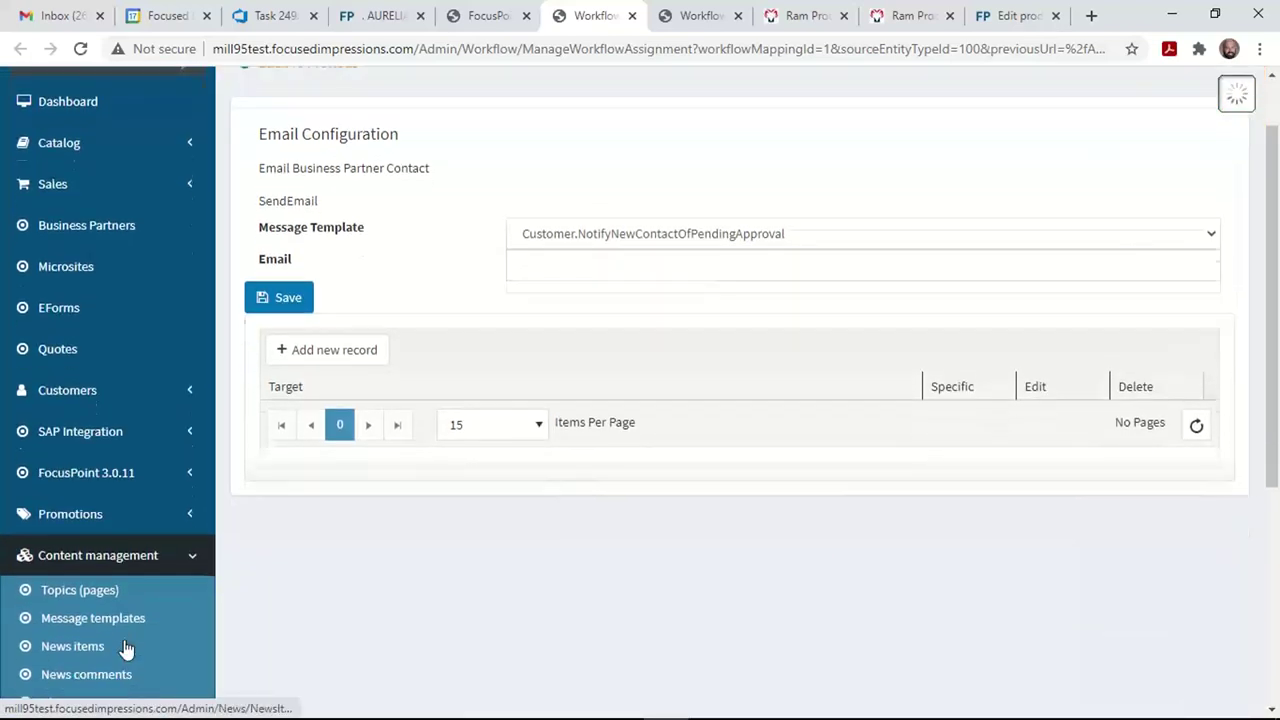
pyautogui.click(115, 597)
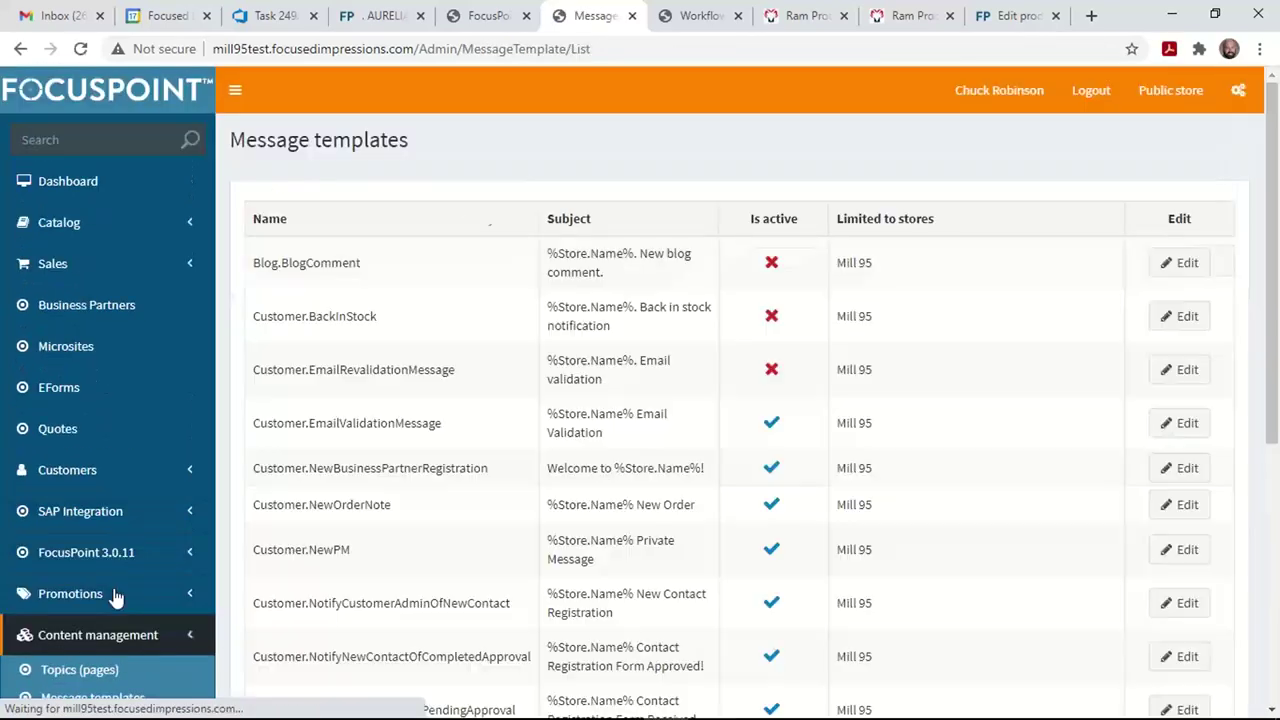
pyautogui.scroll(-4, 1176, 385)
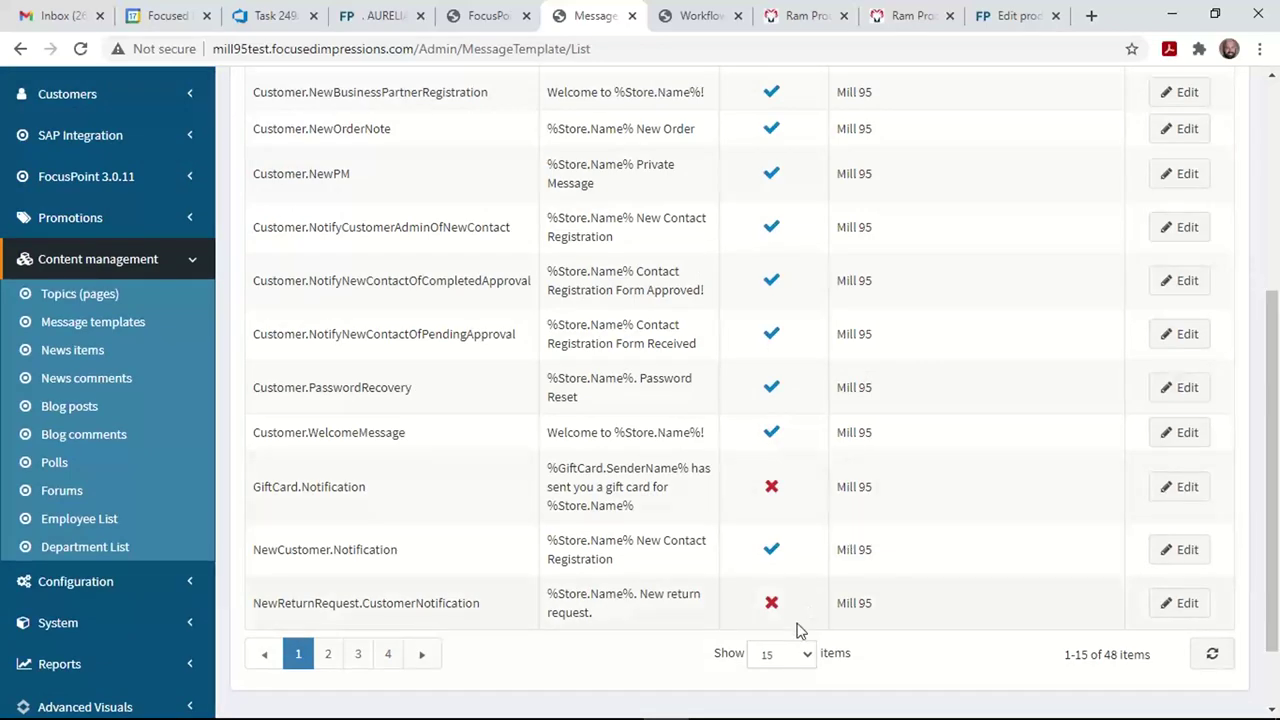
pyautogui.click(770, 655)
pyautogui.click(797, 617)
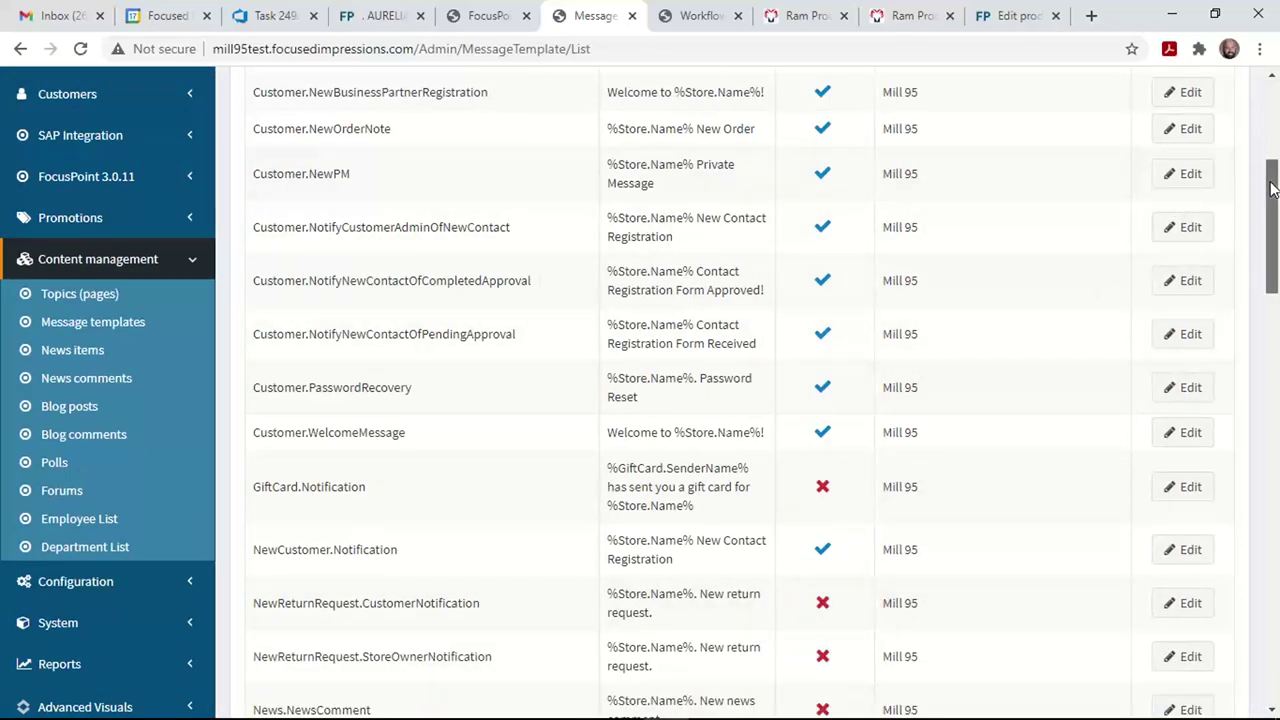
pyautogui.moveTo(1272, 190); pyautogui.dragTo(1274, 387)
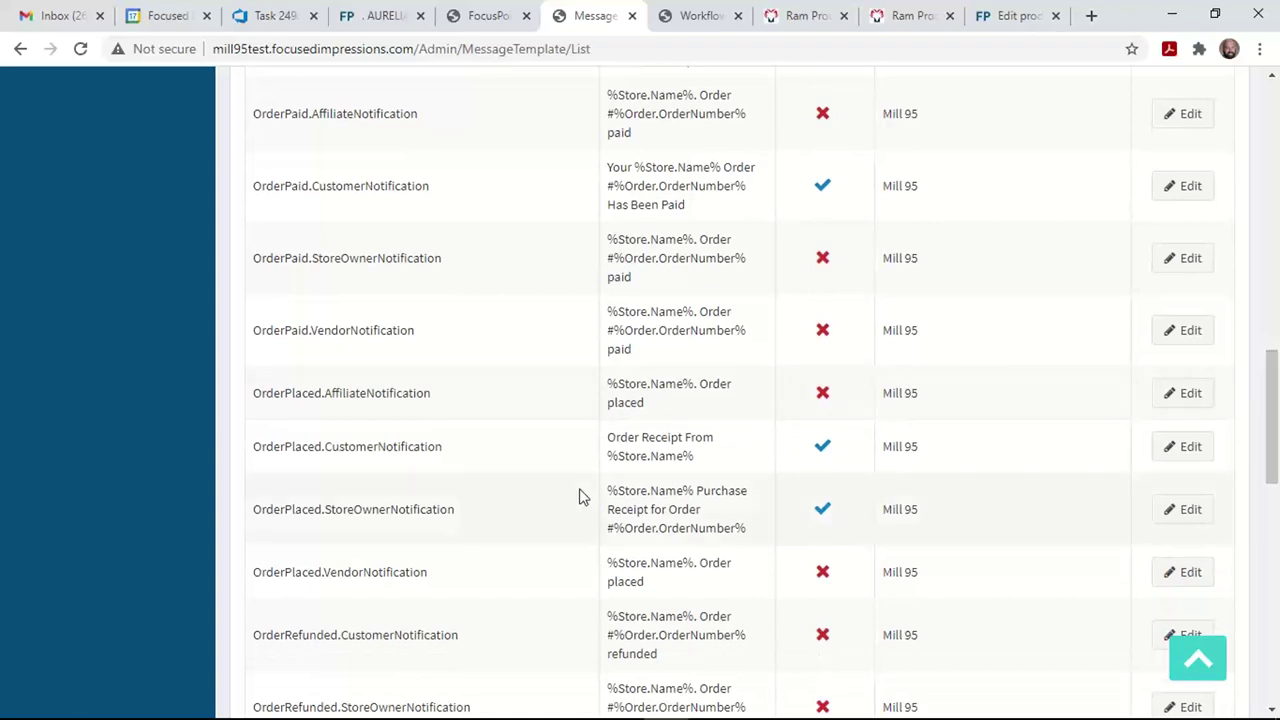
pyautogui.click(1178, 450)
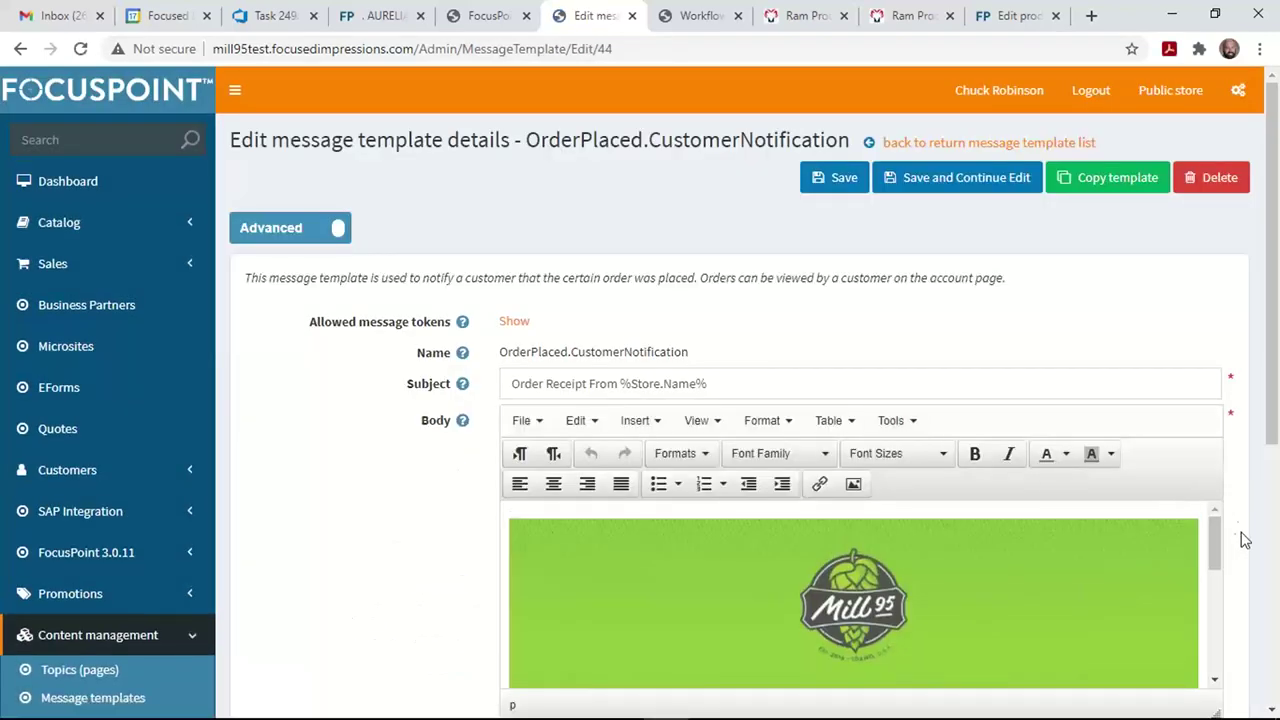
pyautogui.moveTo(1218, 541); pyautogui.dragTo(1220, 594)
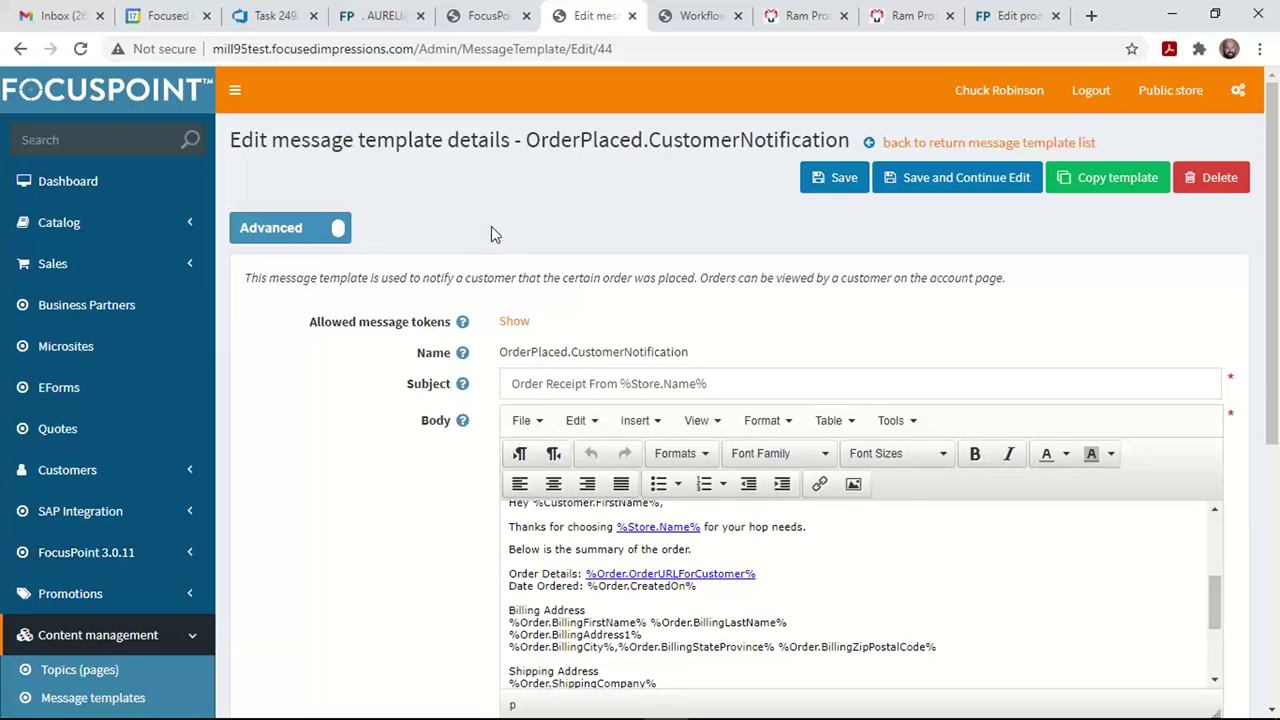
pyautogui.click(177, 551)
pyautogui.scroll(-3, 312, 473)
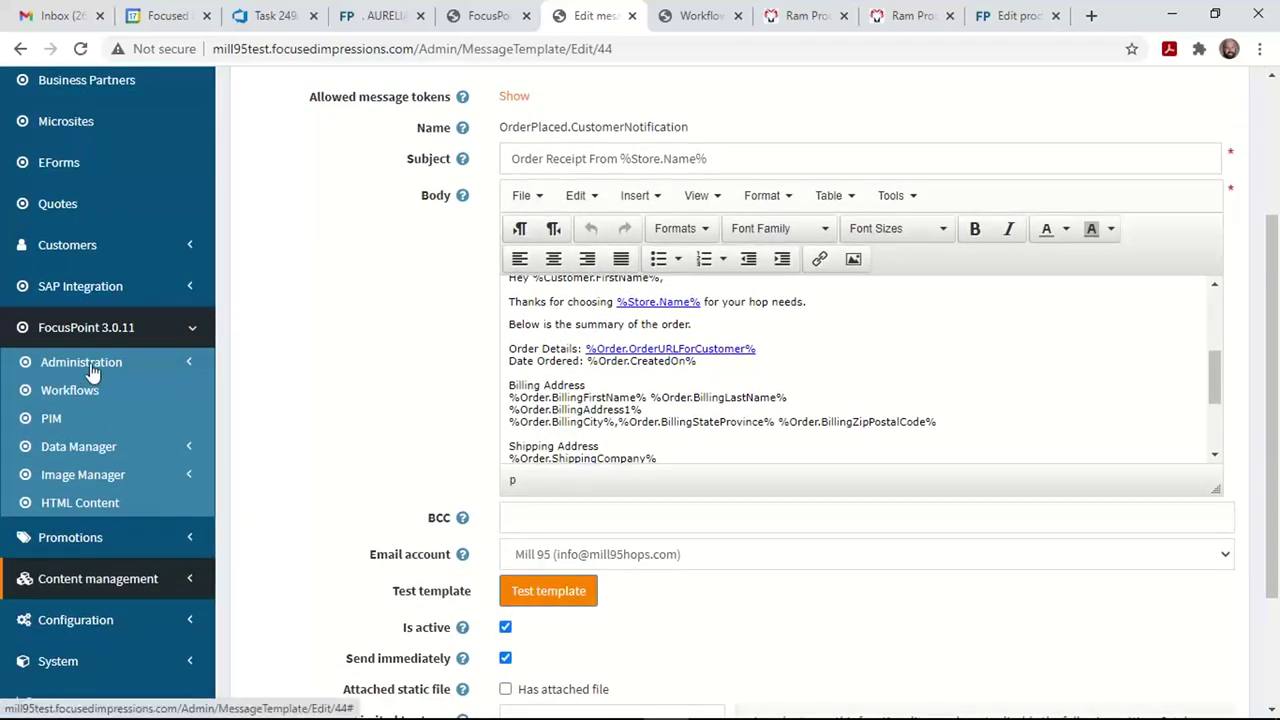
# - Open Product Global Settings from Administration and scroll through the settings
pyautogui.click(90, 366)
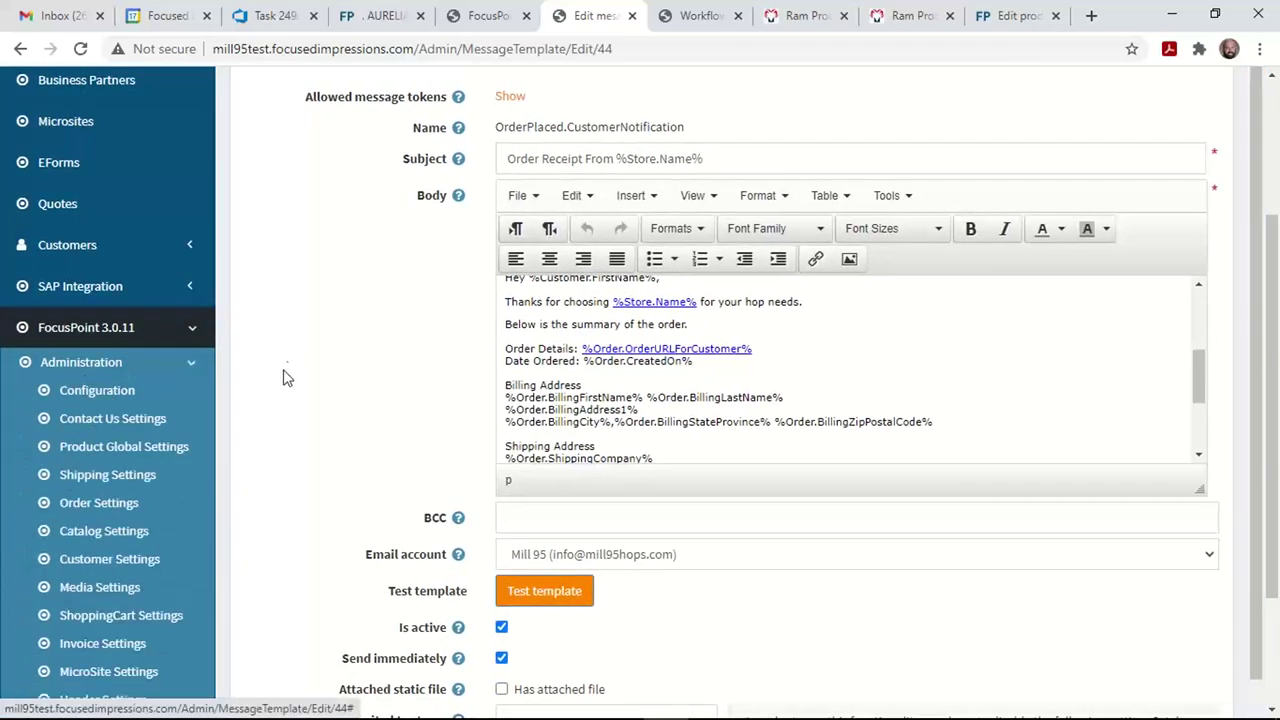
pyautogui.click(178, 452)
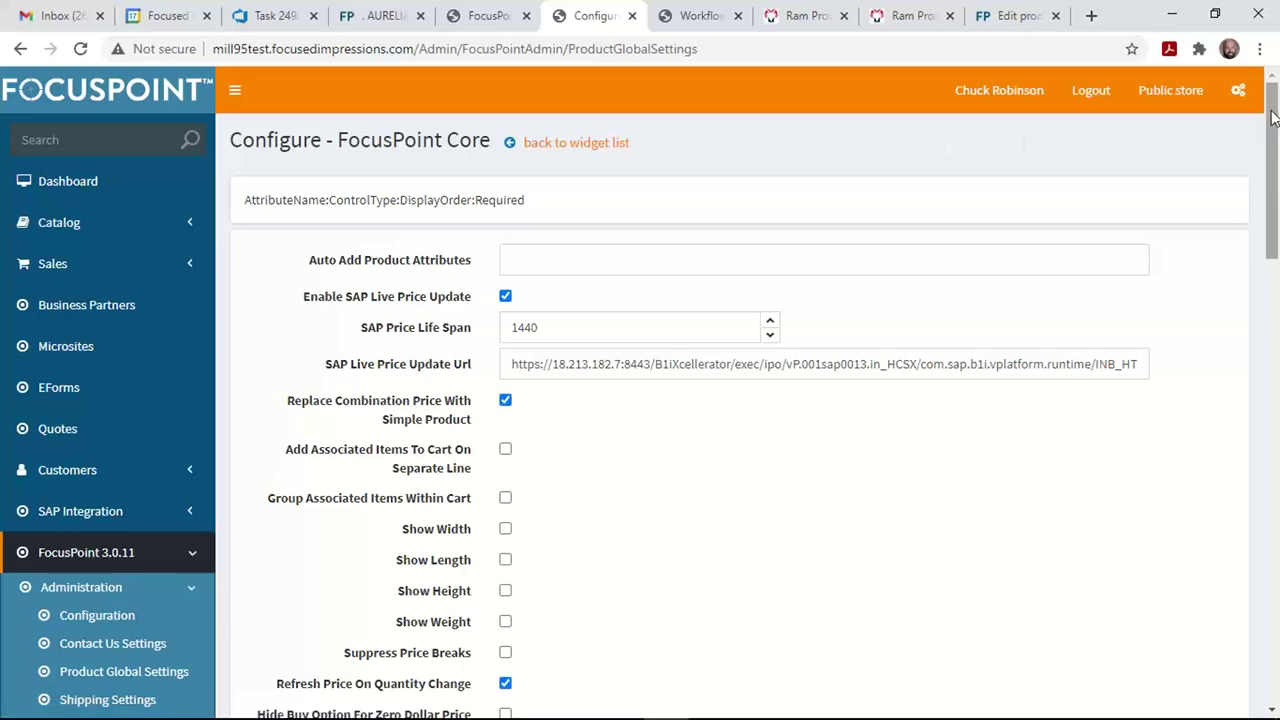
pyautogui.moveTo(1273, 117); pyautogui.dragTo(1277, 190)
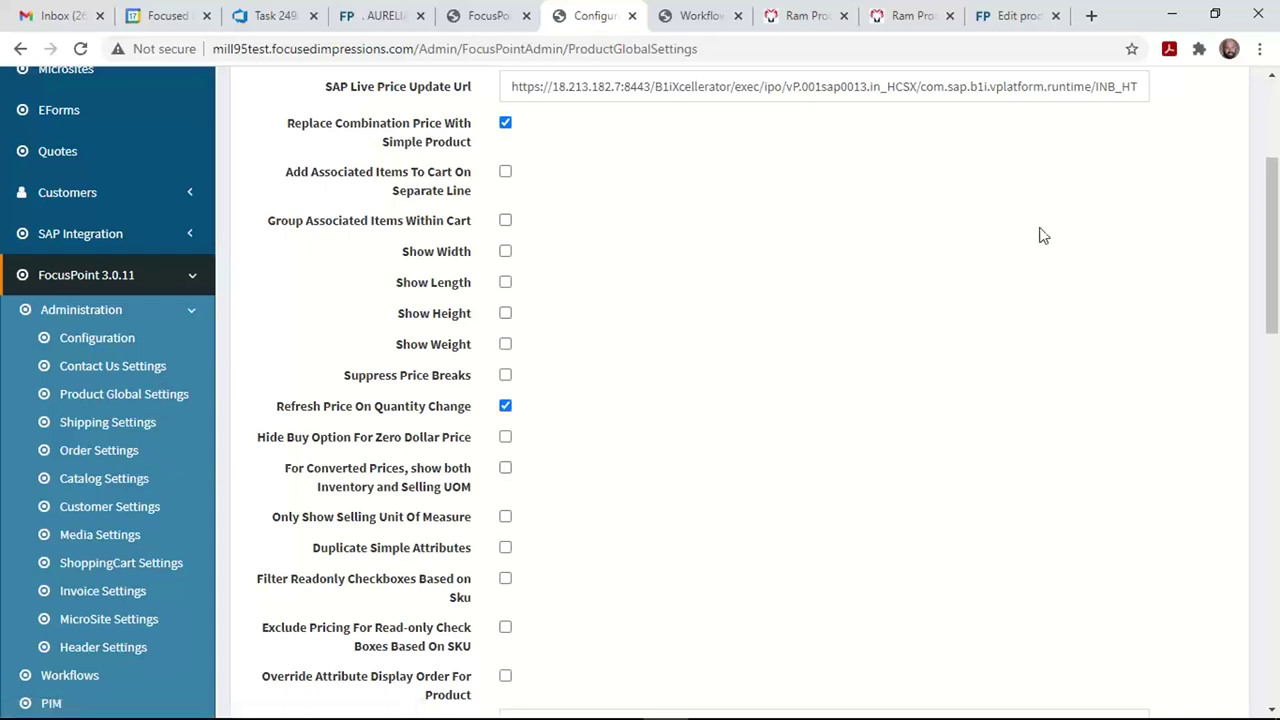
pyautogui.moveTo(1275, 175); pyautogui.dragTo(1274, 156)
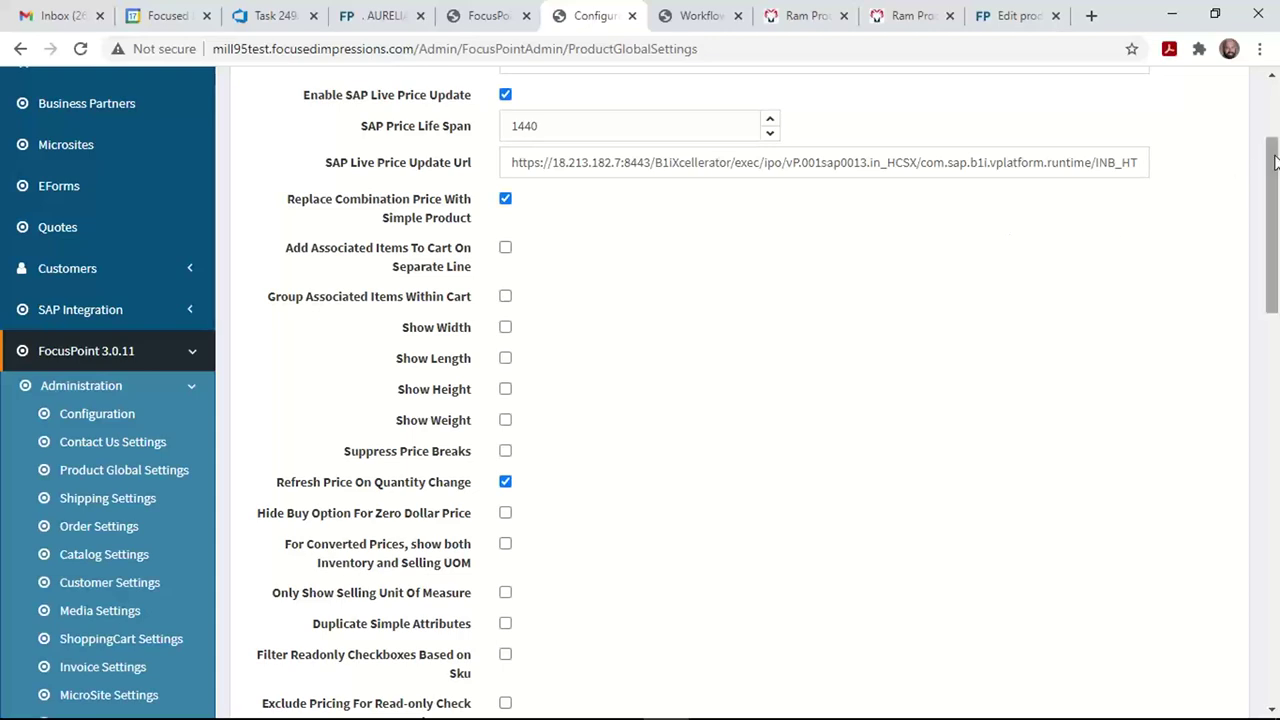
pyautogui.moveTo(1274, 163); pyautogui.dragTo(1274, 170)
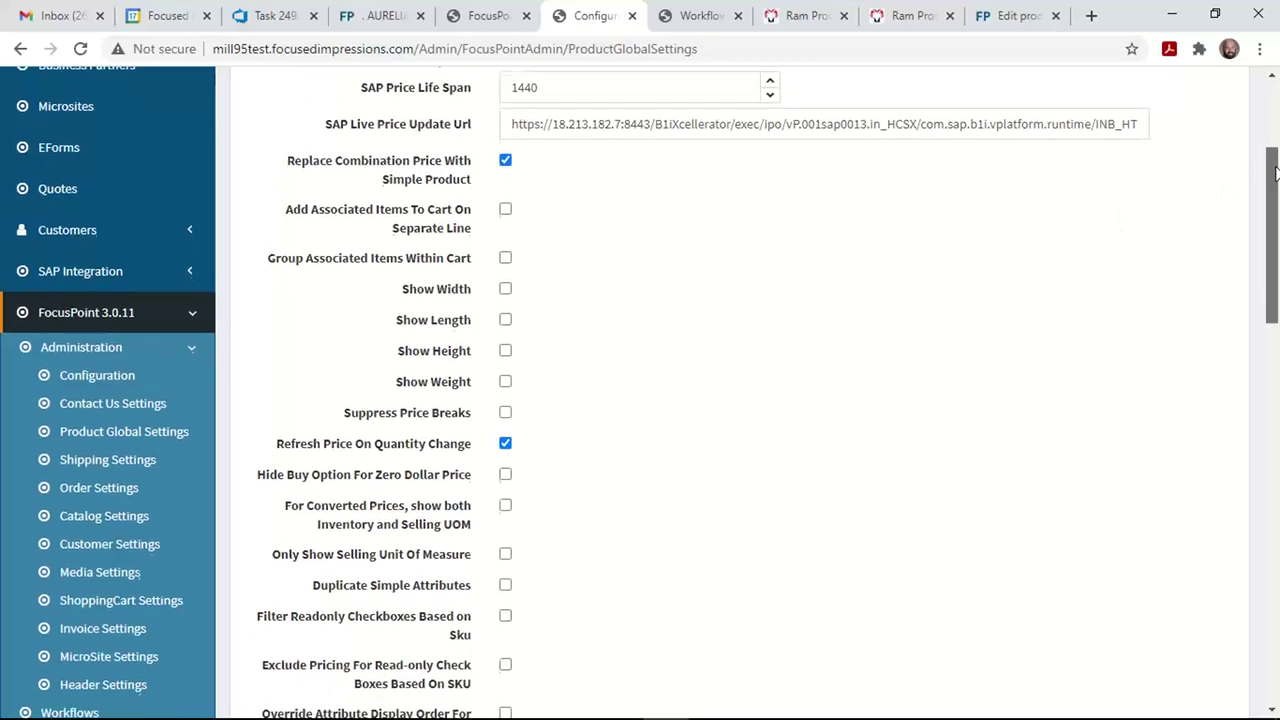
pyautogui.moveTo(1276, 172); pyautogui.dragTo(1276, 186)
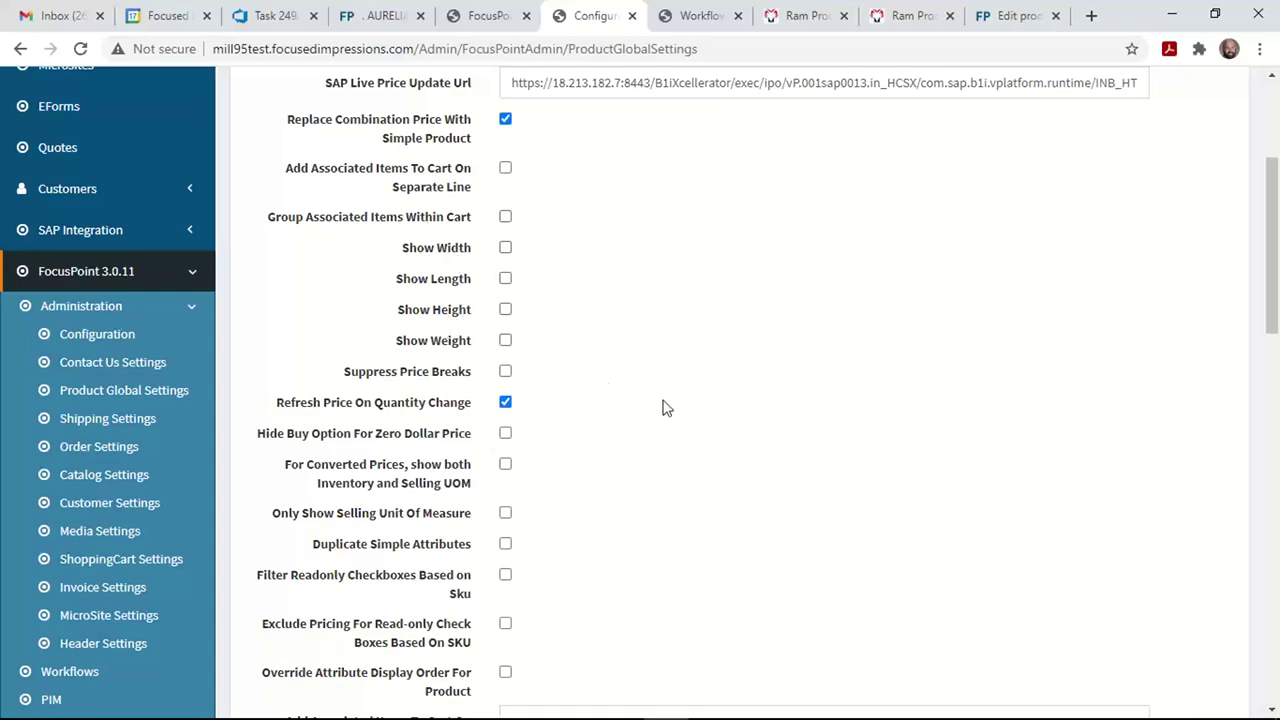
pyautogui.scroll(-2, 671, 410)
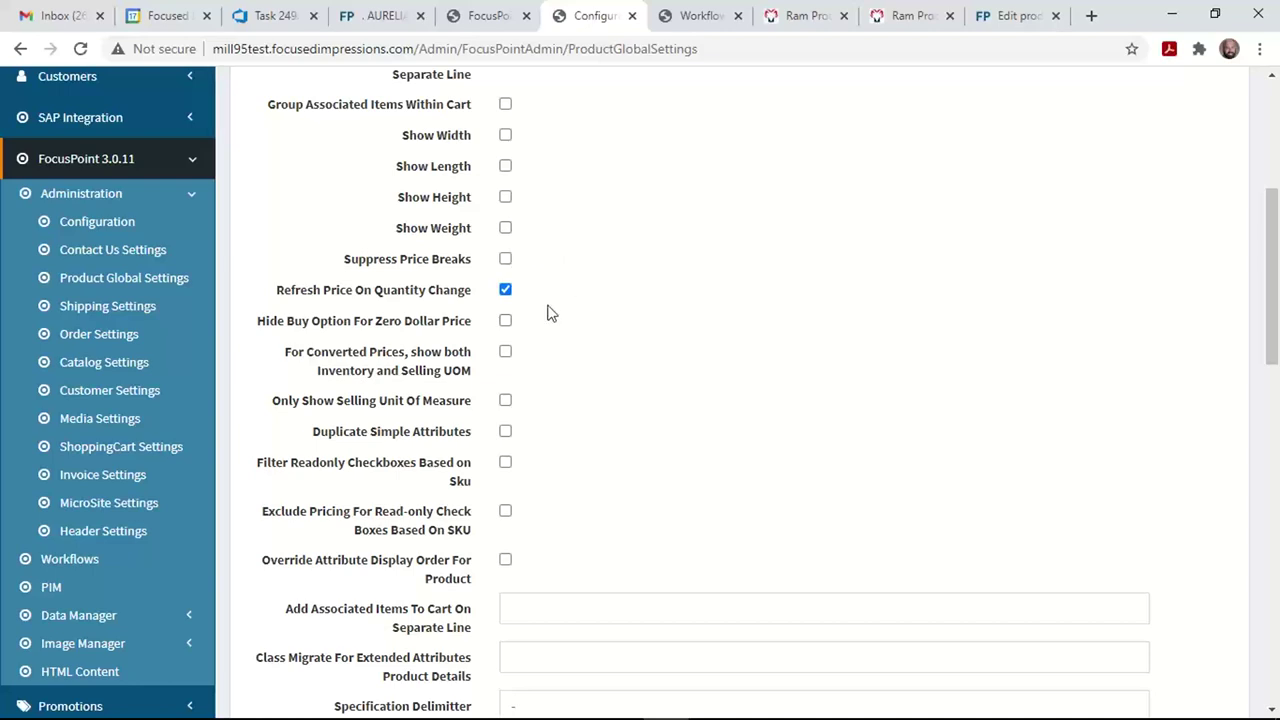
# - Highlight the Hide Buy Option For Zero Dollar Price and converted prices settings, then scroll further
pyautogui.moveTo(296, 330); pyautogui.dragTo(474, 330)
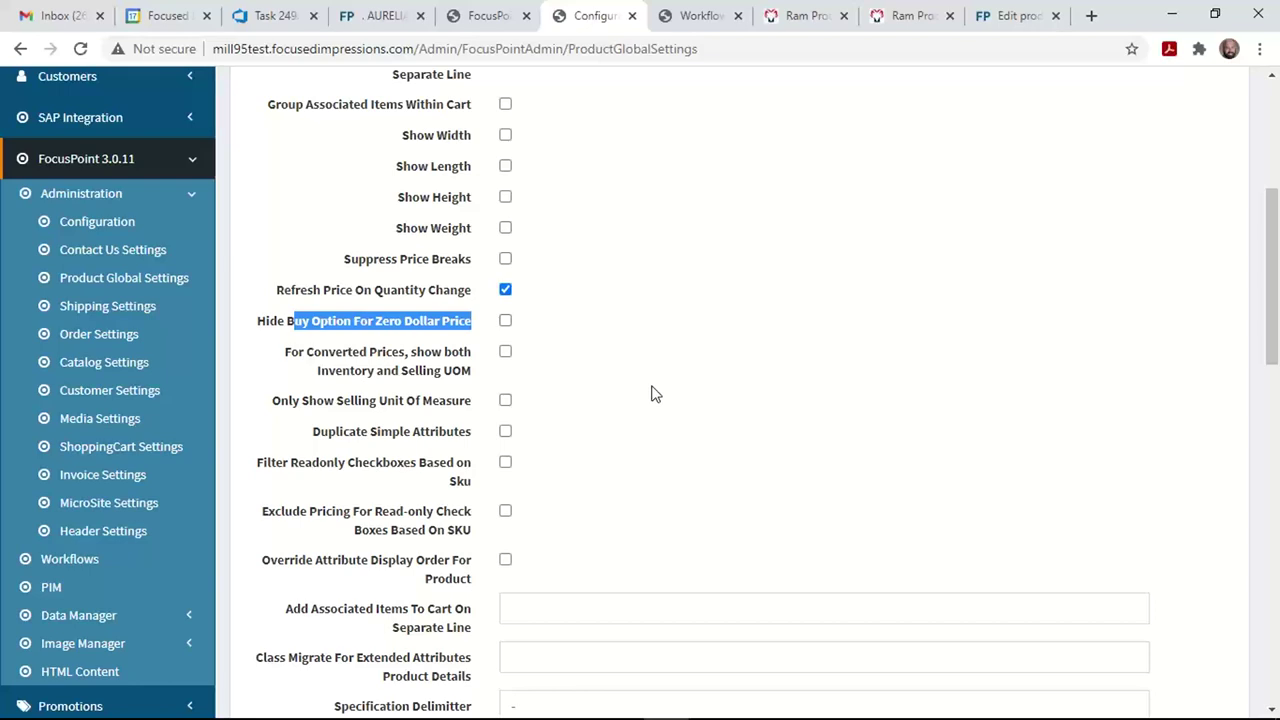
pyautogui.click(651, 393)
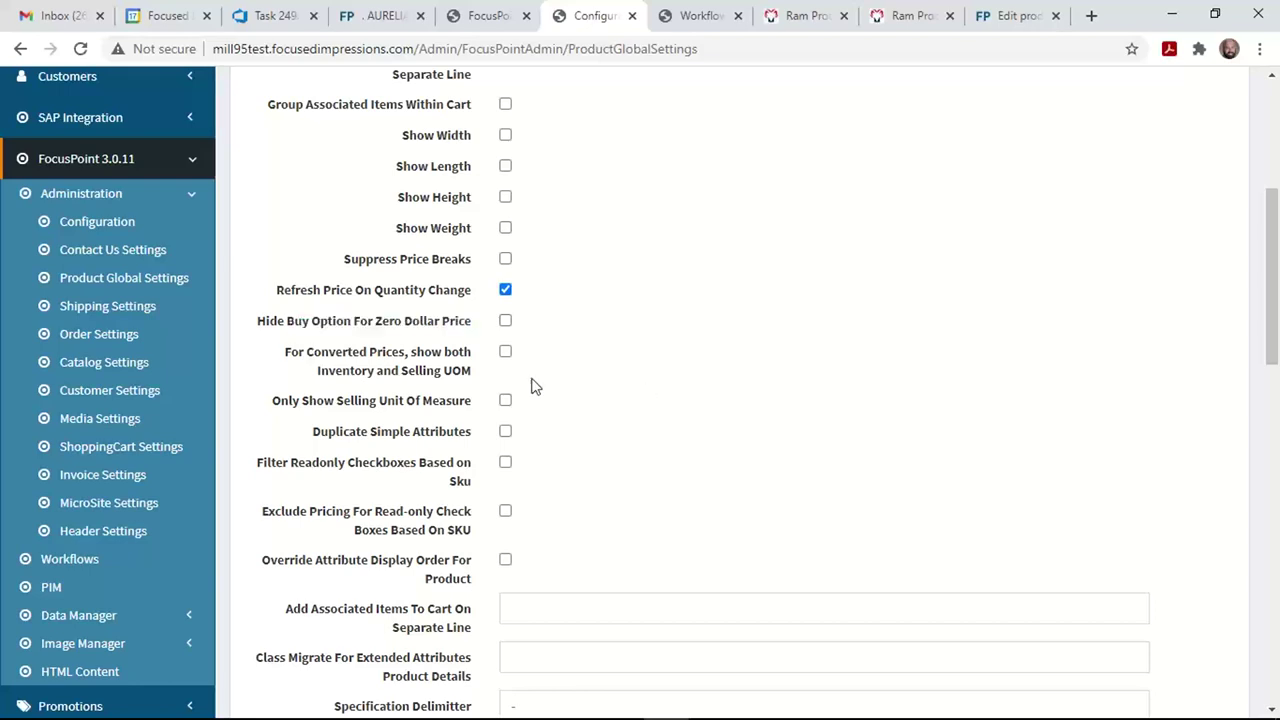
pyautogui.moveTo(286, 352); pyautogui.dragTo(483, 377)
pyautogui.click(718, 423)
pyautogui.scroll(-1, 718, 423)
pyautogui.scroll(-3, 718, 423)
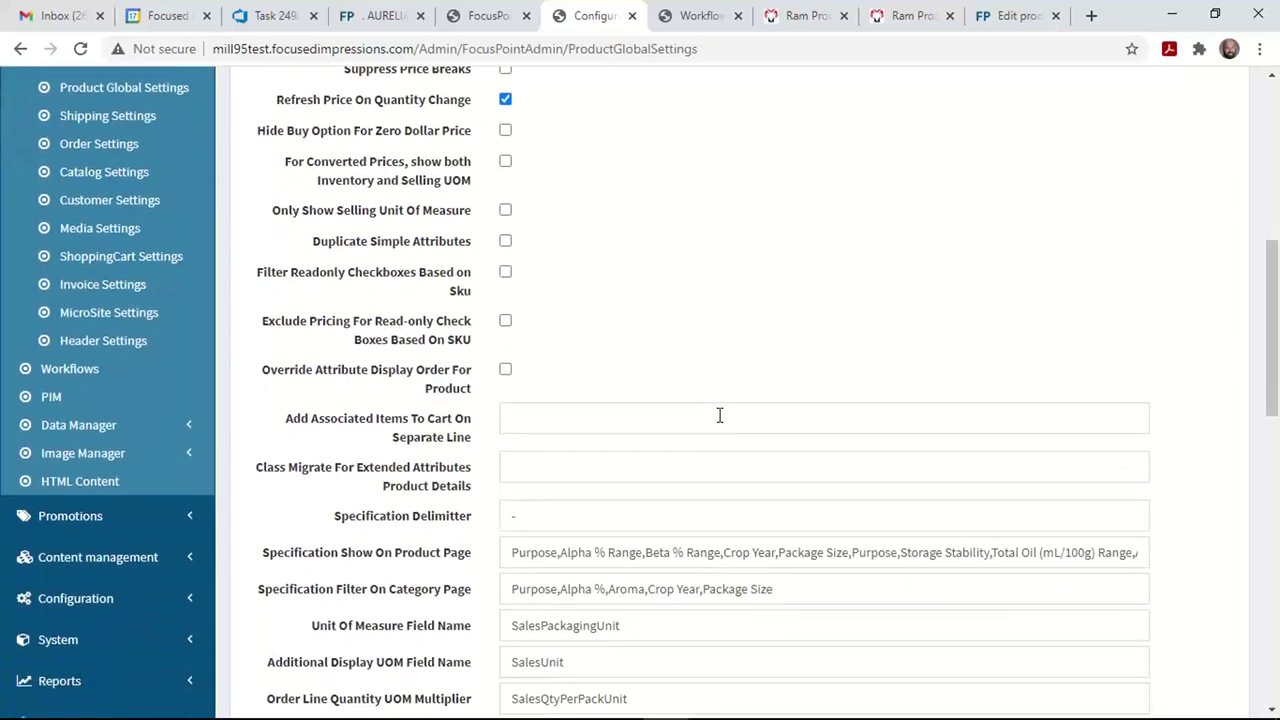
pyautogui.scroll(-1, 719, 414)
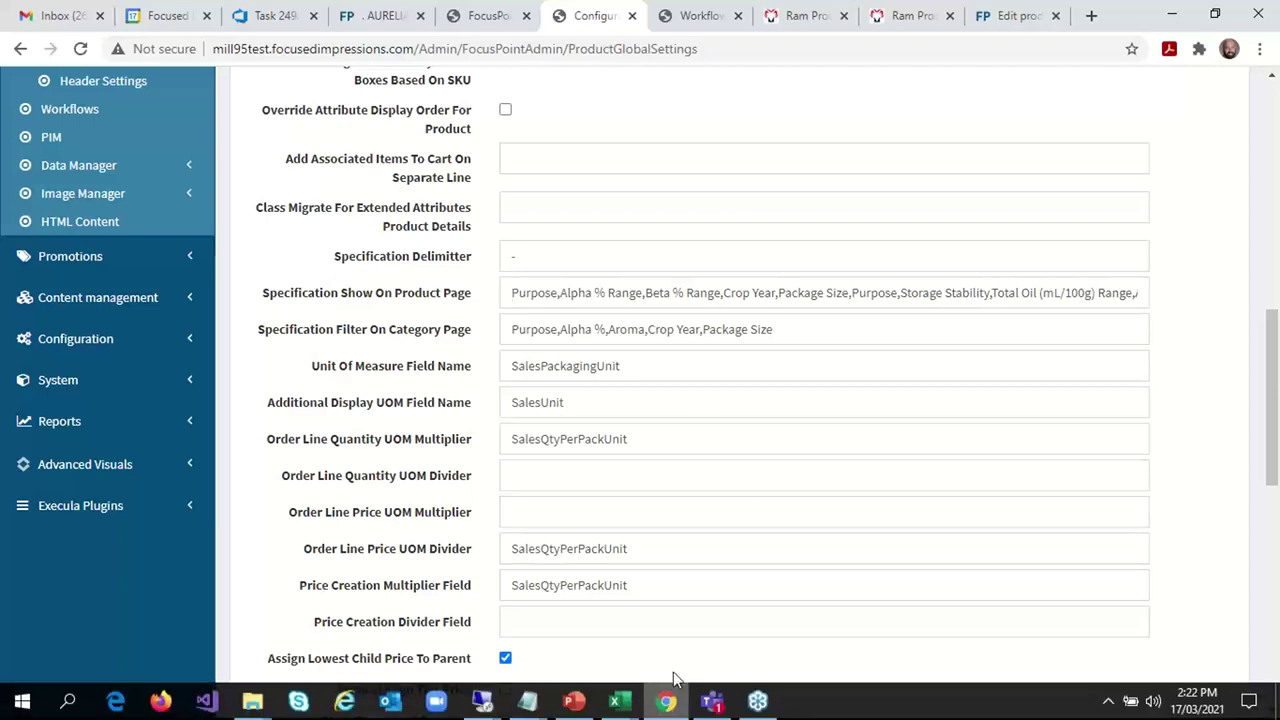
# - In the SAP remote session, confirm V001's FP Web Enabled is Yes and open its FPItemConfig record
pyautogui.click(482, 703)
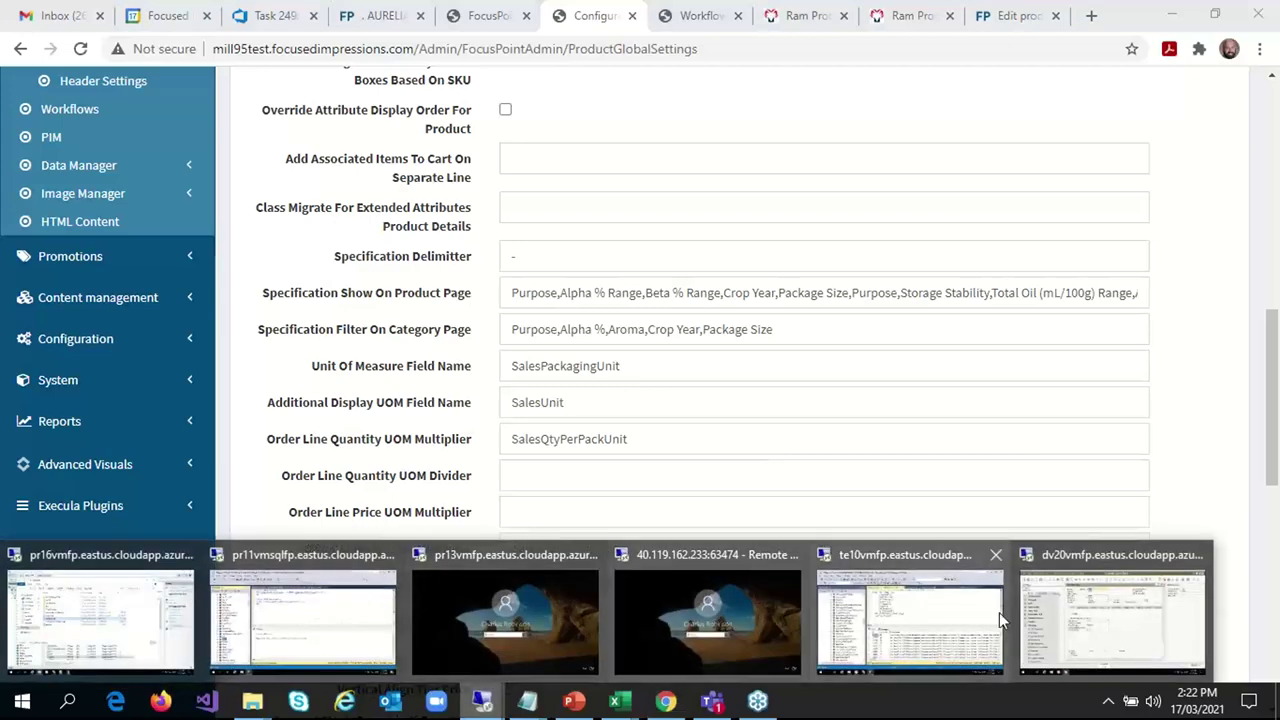
pyautogui.click(1075, 629)
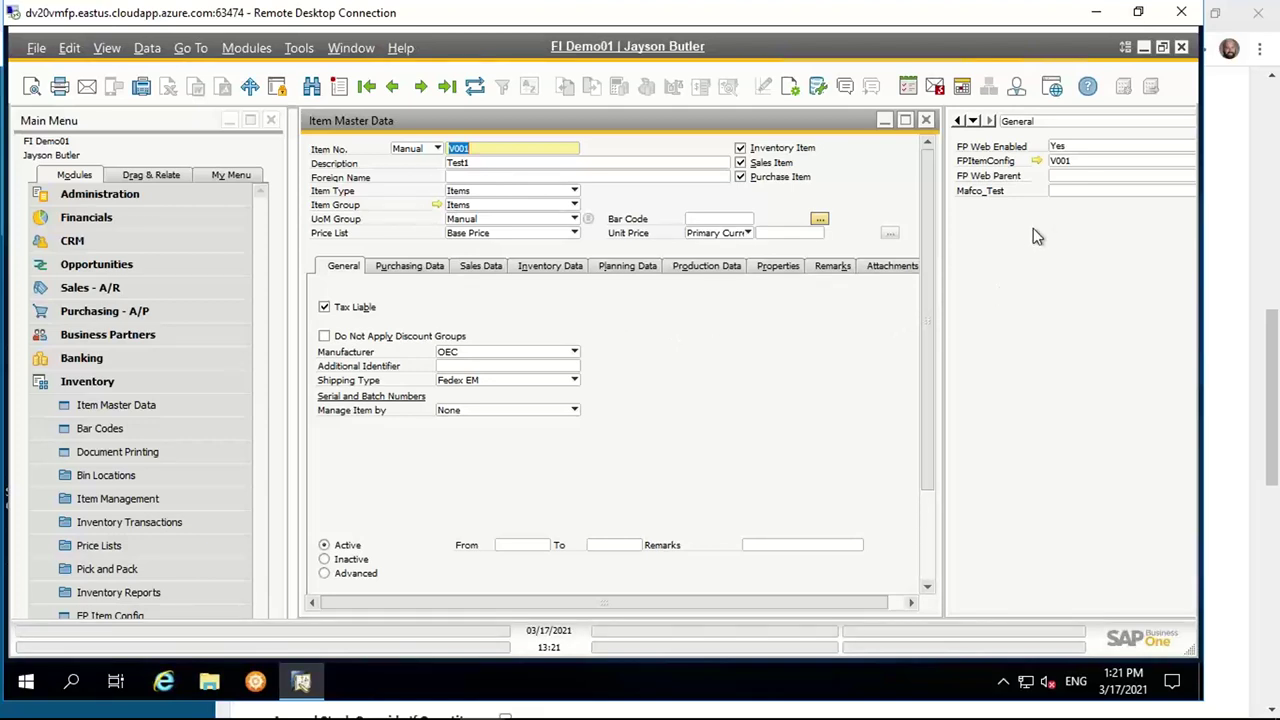
pyautogui.click(1068, 146)
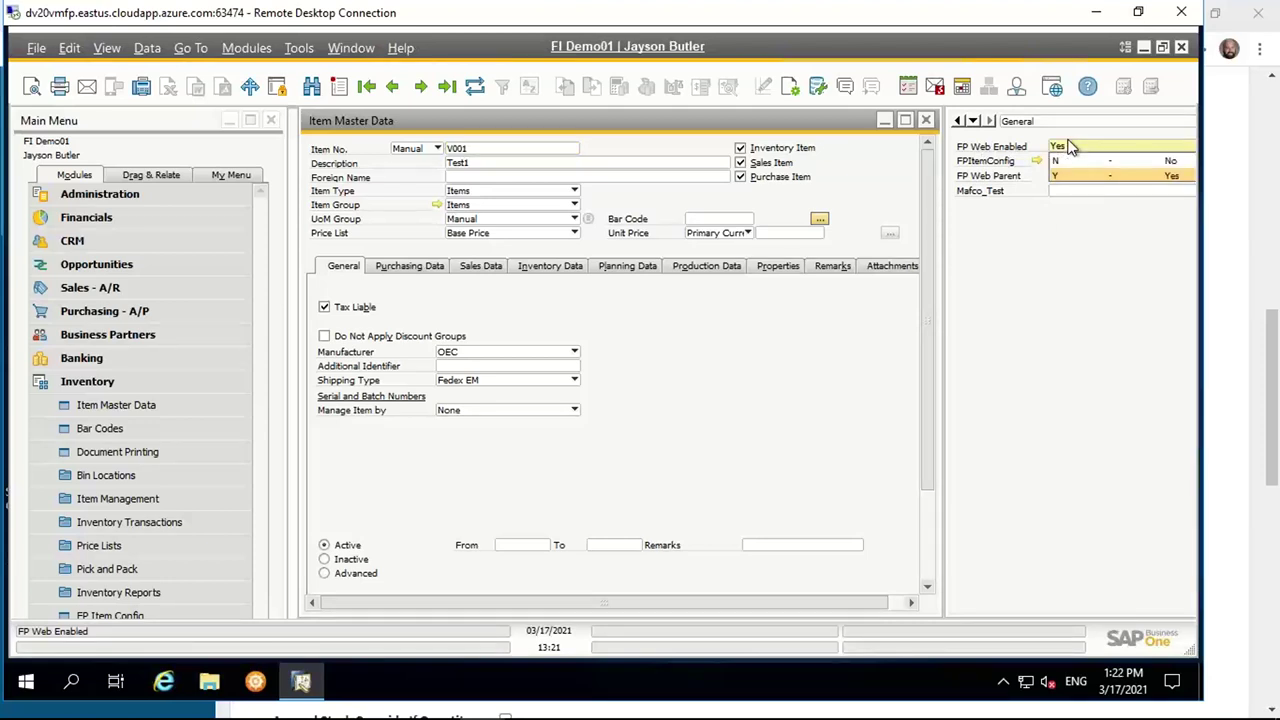
pyautogui.click(997, 260)
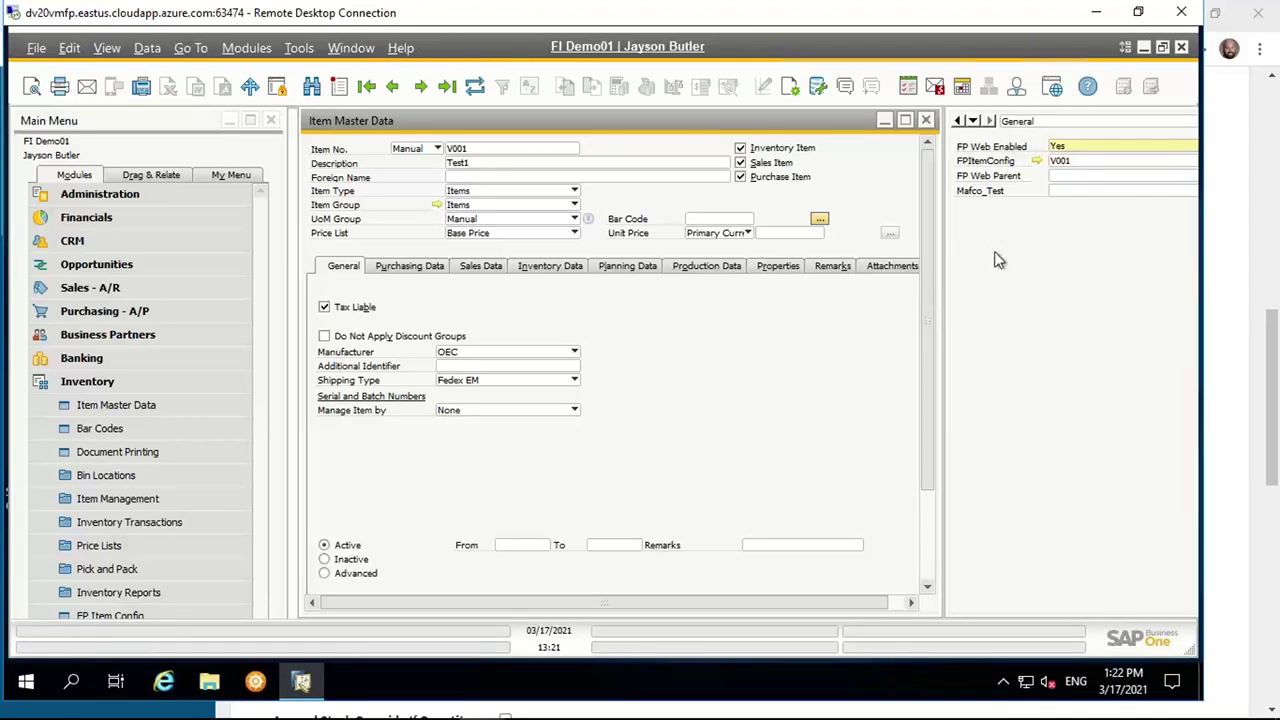
pyautogui.click(1068, 147)
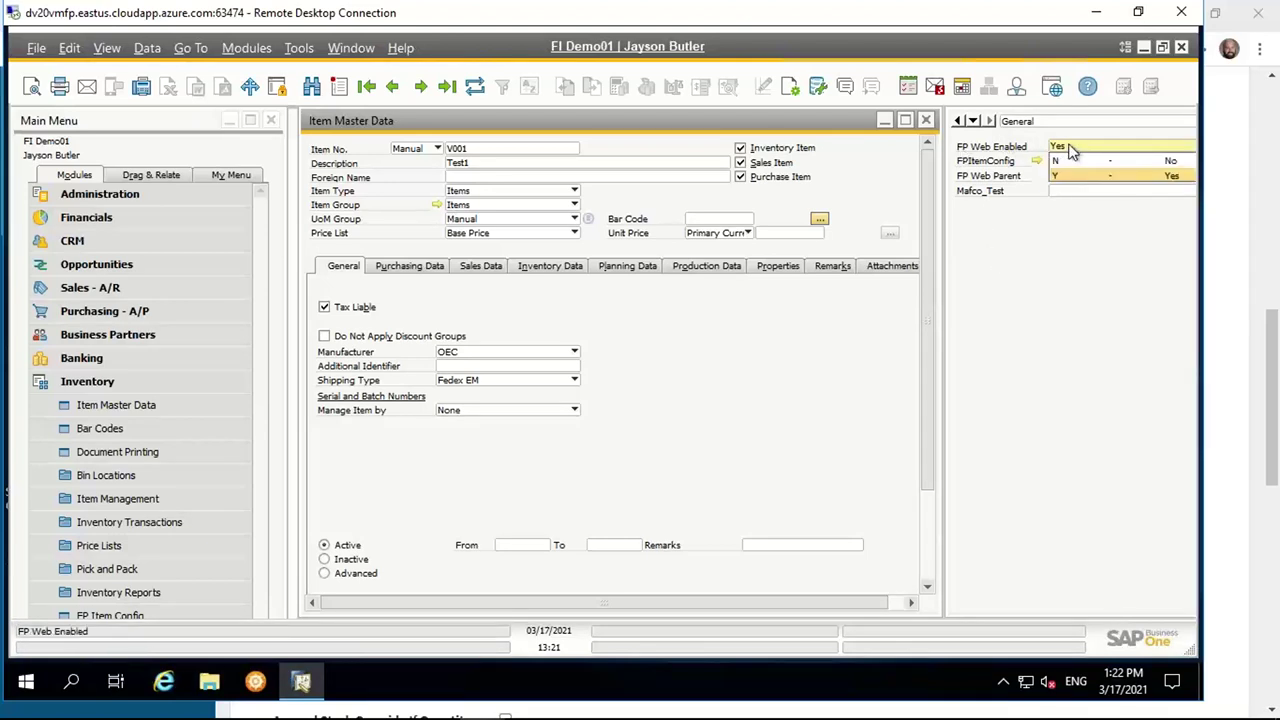
pyautogui.click(969, 240)
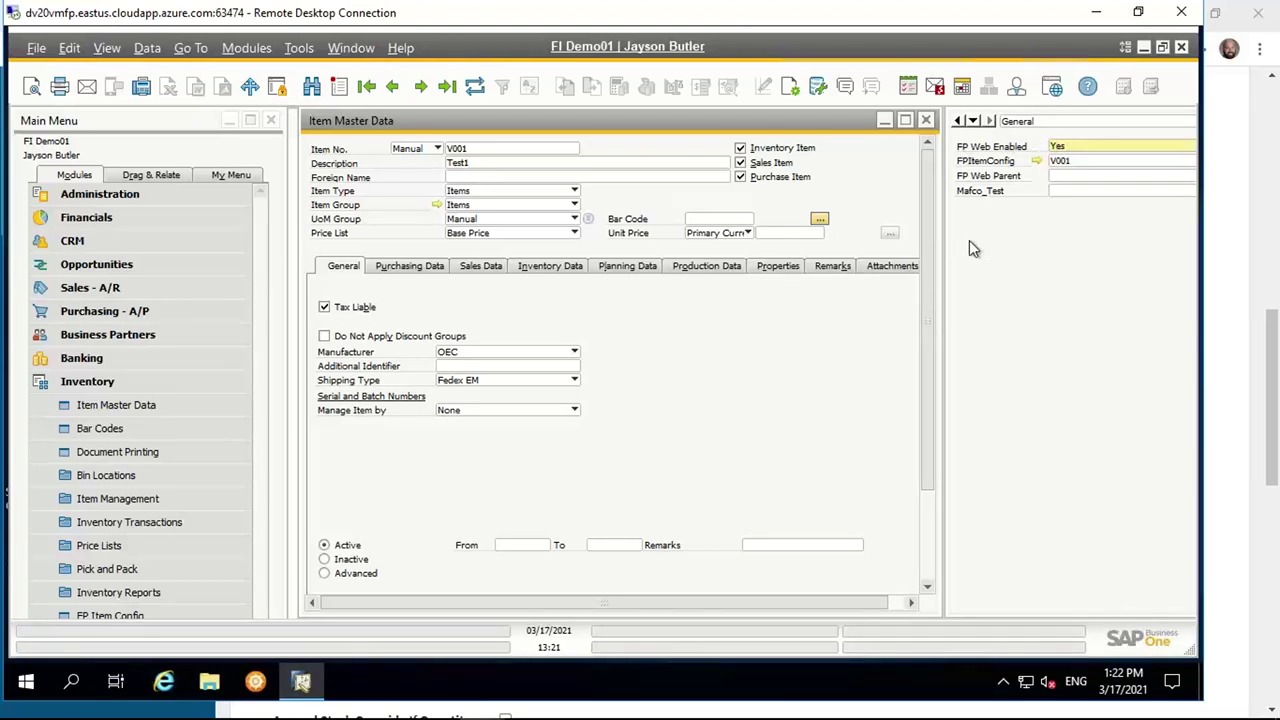
pyautogui.click(1037, 163)
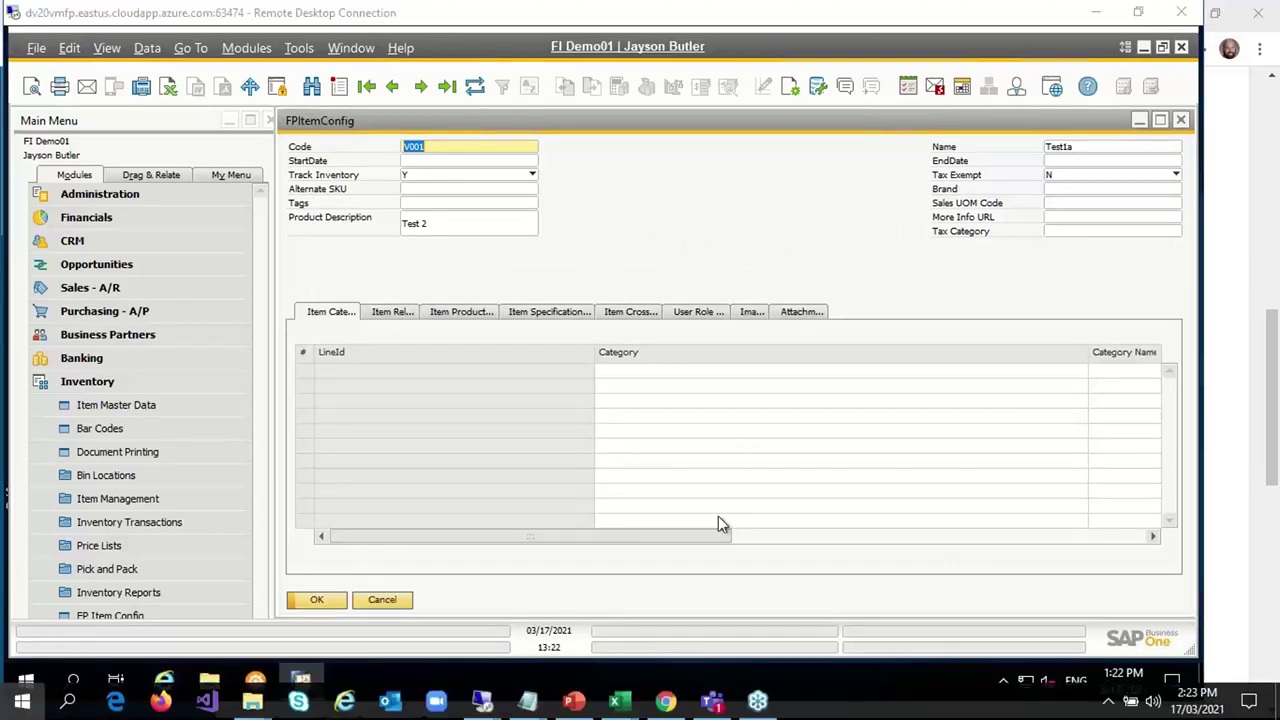
# - Load the actionwear.ca storefront in a new browser tab
pyautogui.click(665, 701)
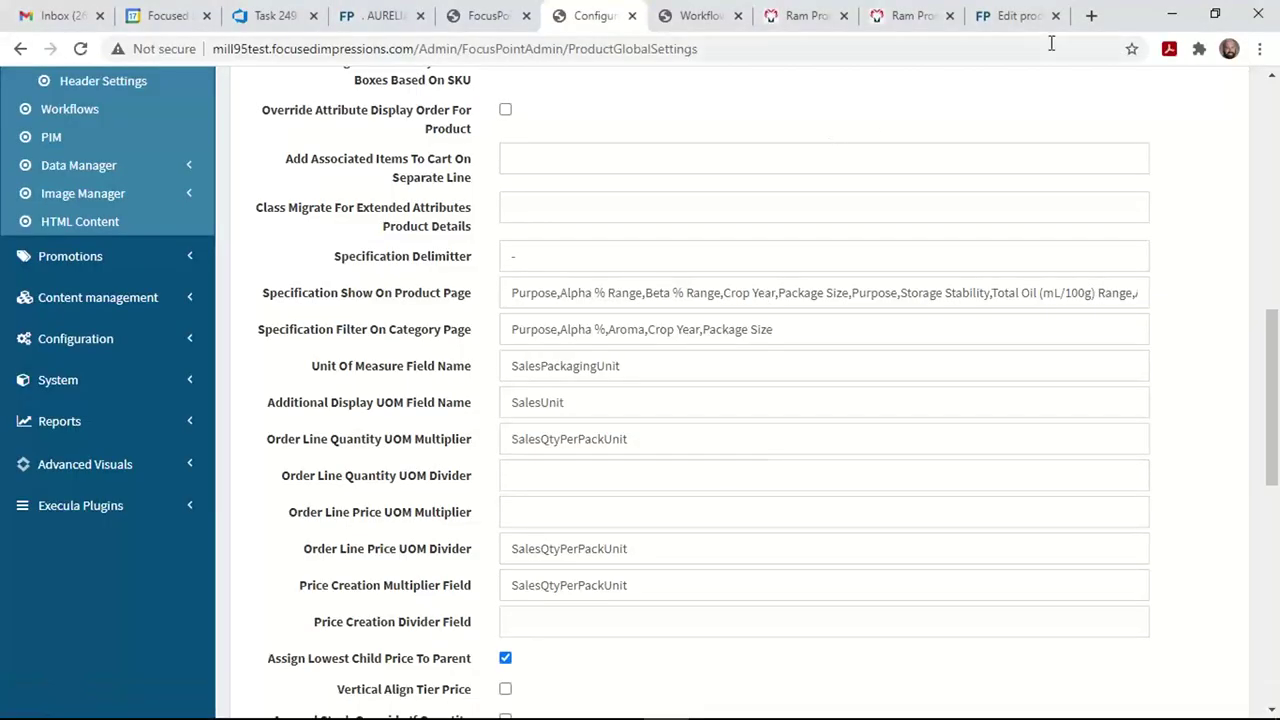
pyautogui.click(1090, 17)
pyautogui.write('www.actionwear.ca')
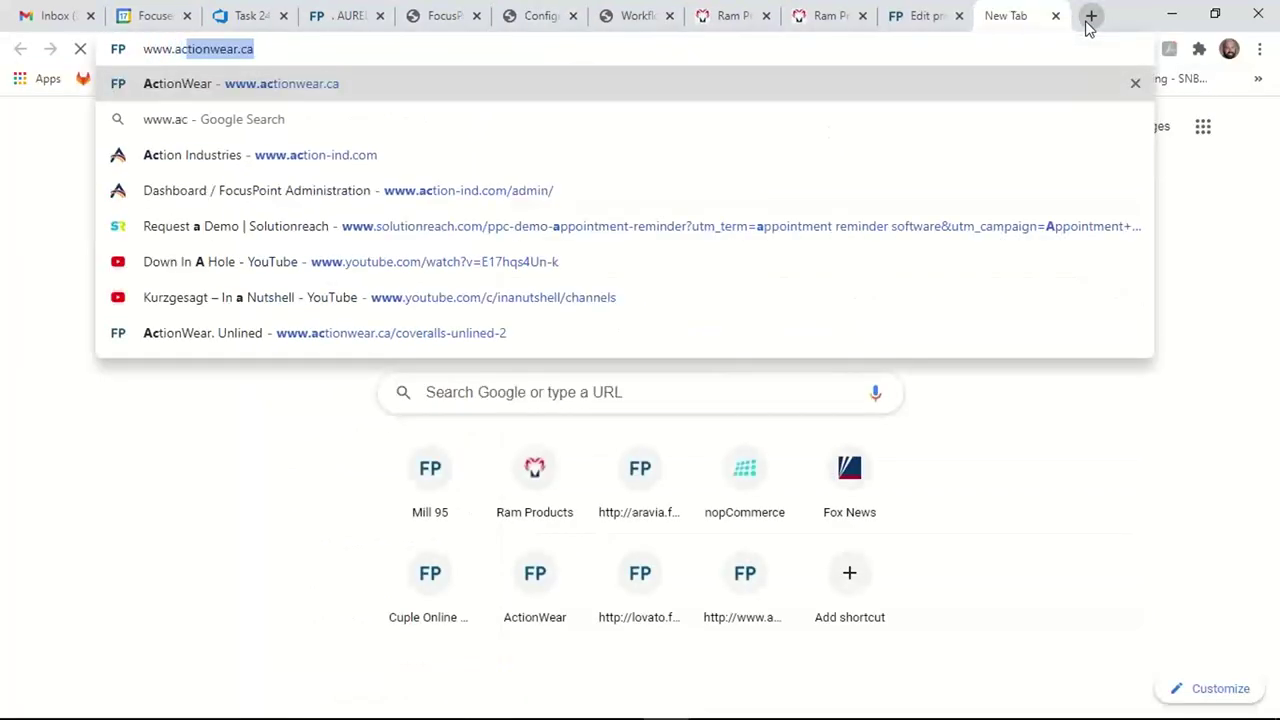
pyautogui.press('Return')
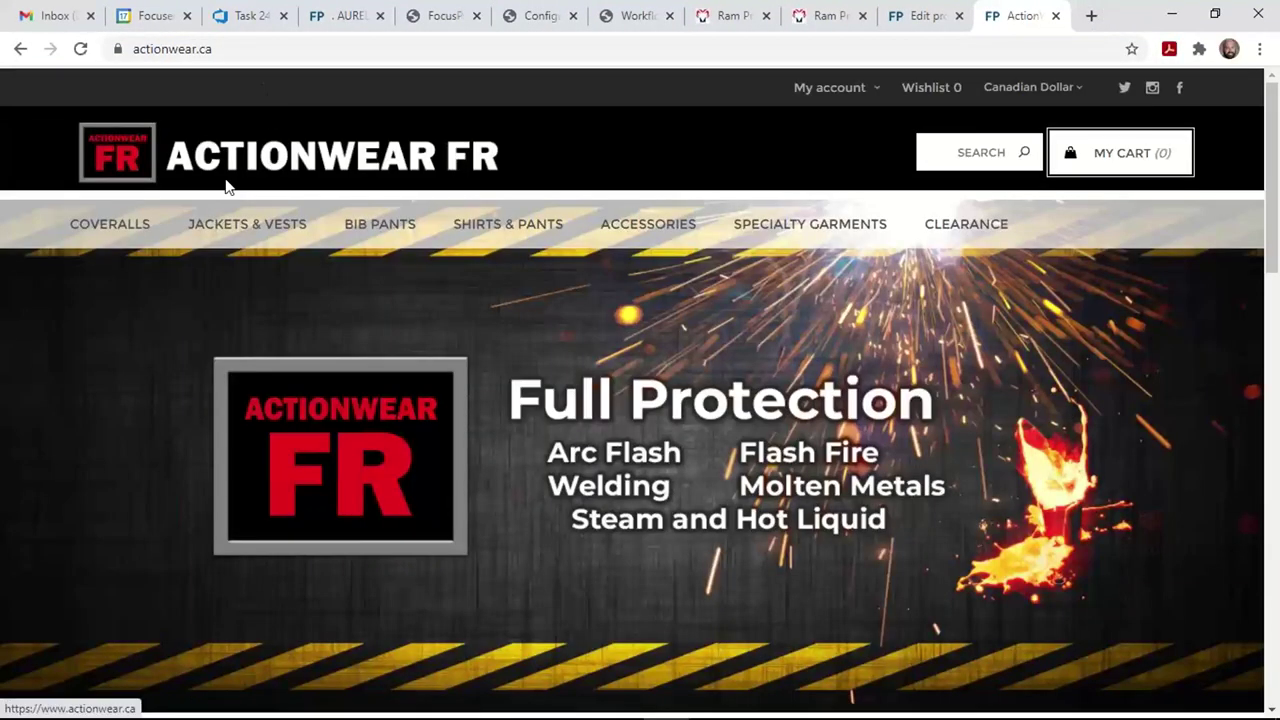
# - Browse Coveralls > Unlined and open the 1310 Deluxe Coverall product page
pyautogui.moveTo(115, 243)
pyautogui.click(116, 288)
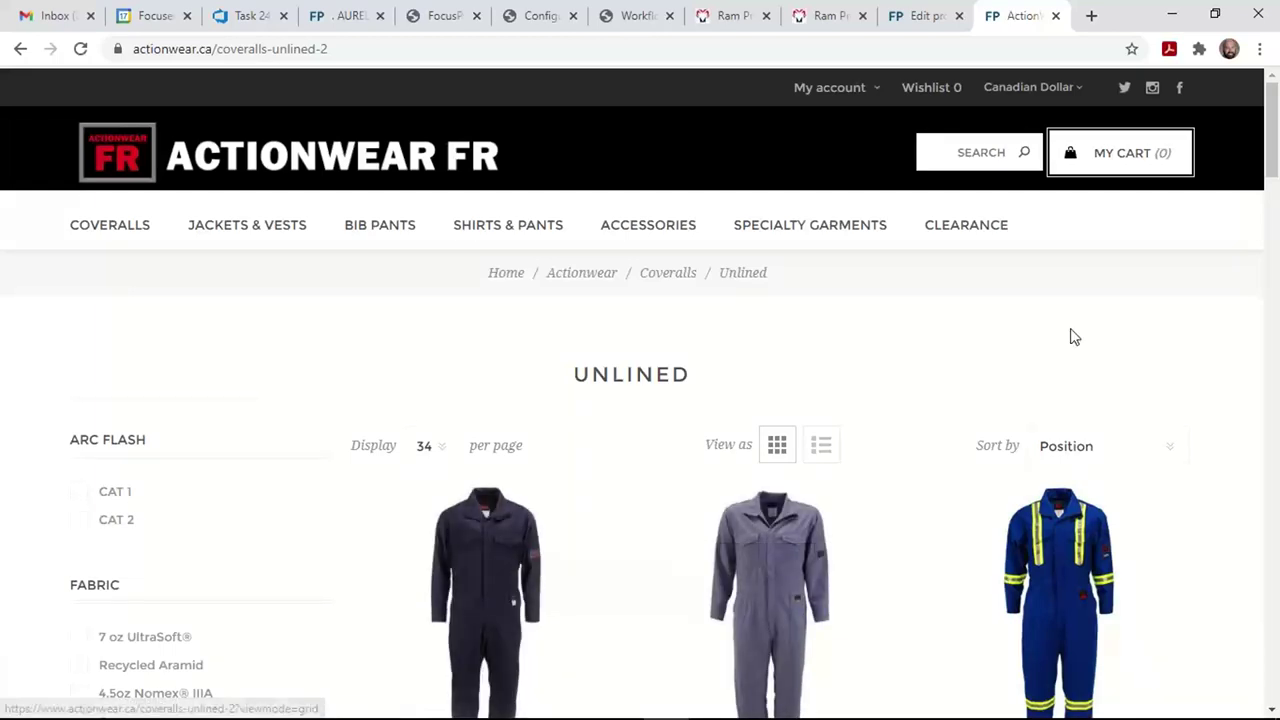
pyautogui.moveTo(1273, 140); pyautogui.dragTo(1272, 175)
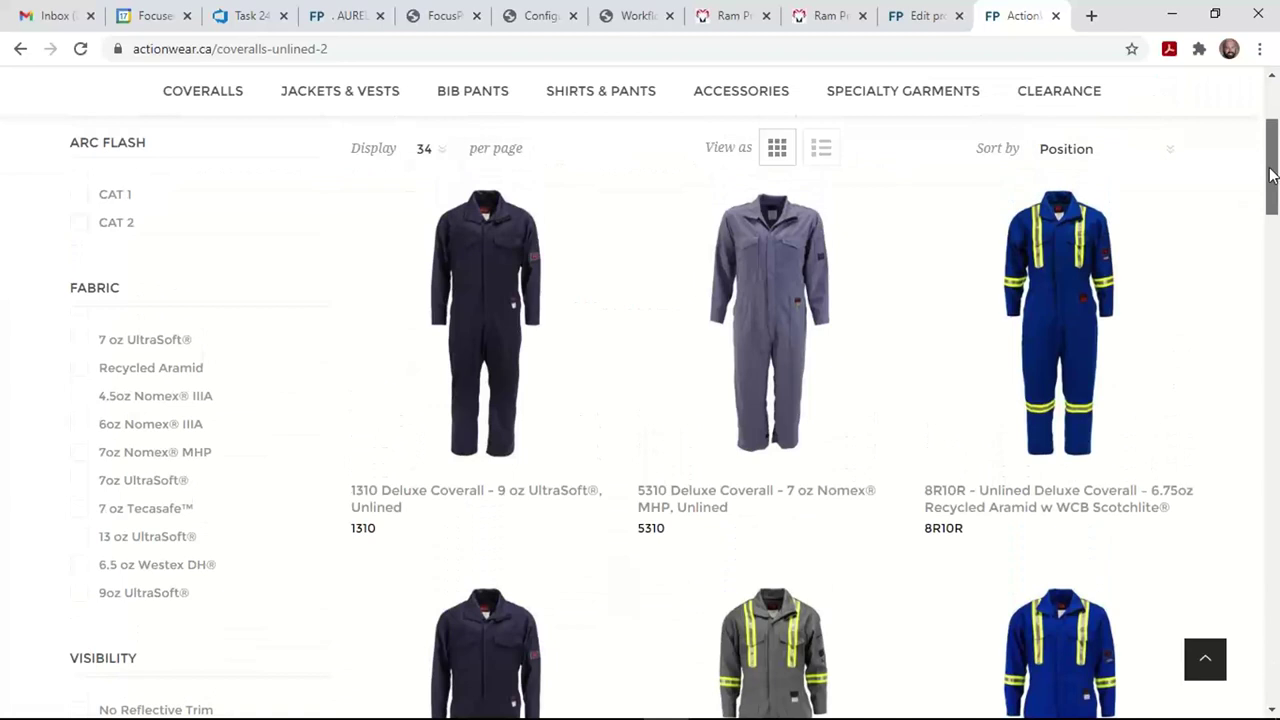
pyautogui.click(517, 229)
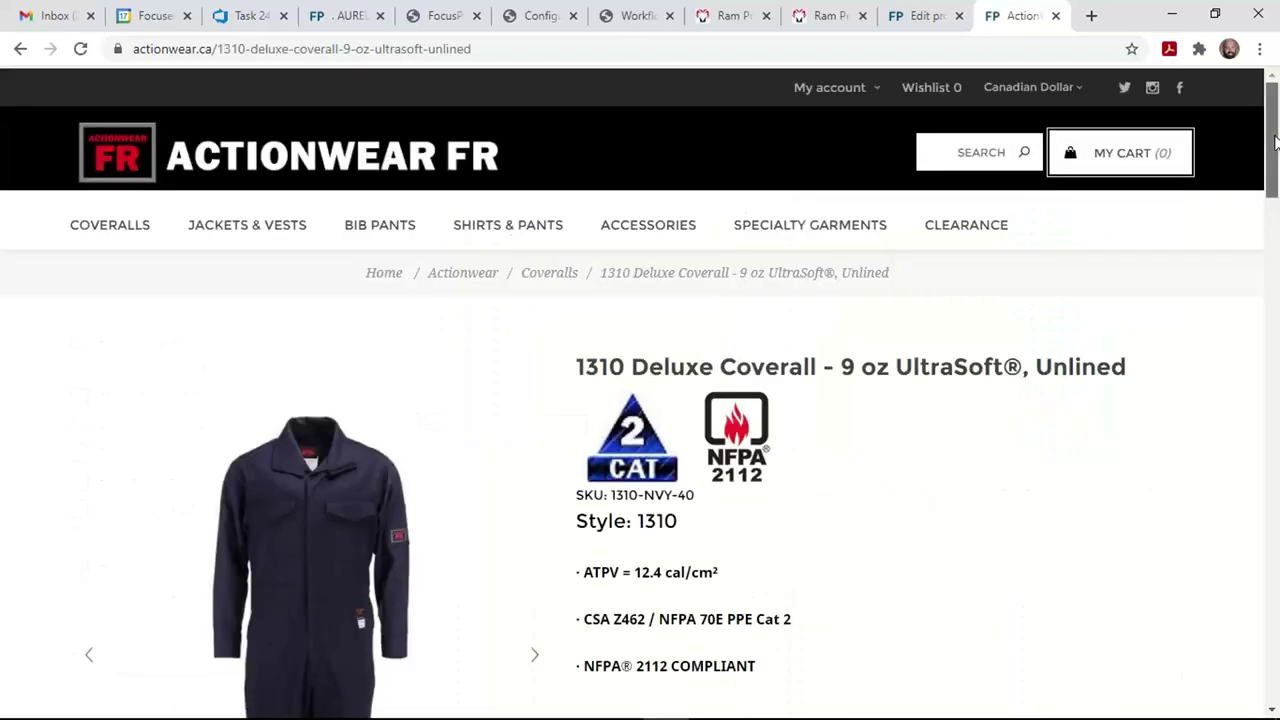
pyautogui.moveTo(1275, 150); pyautogui.dragTo(1275, 170)
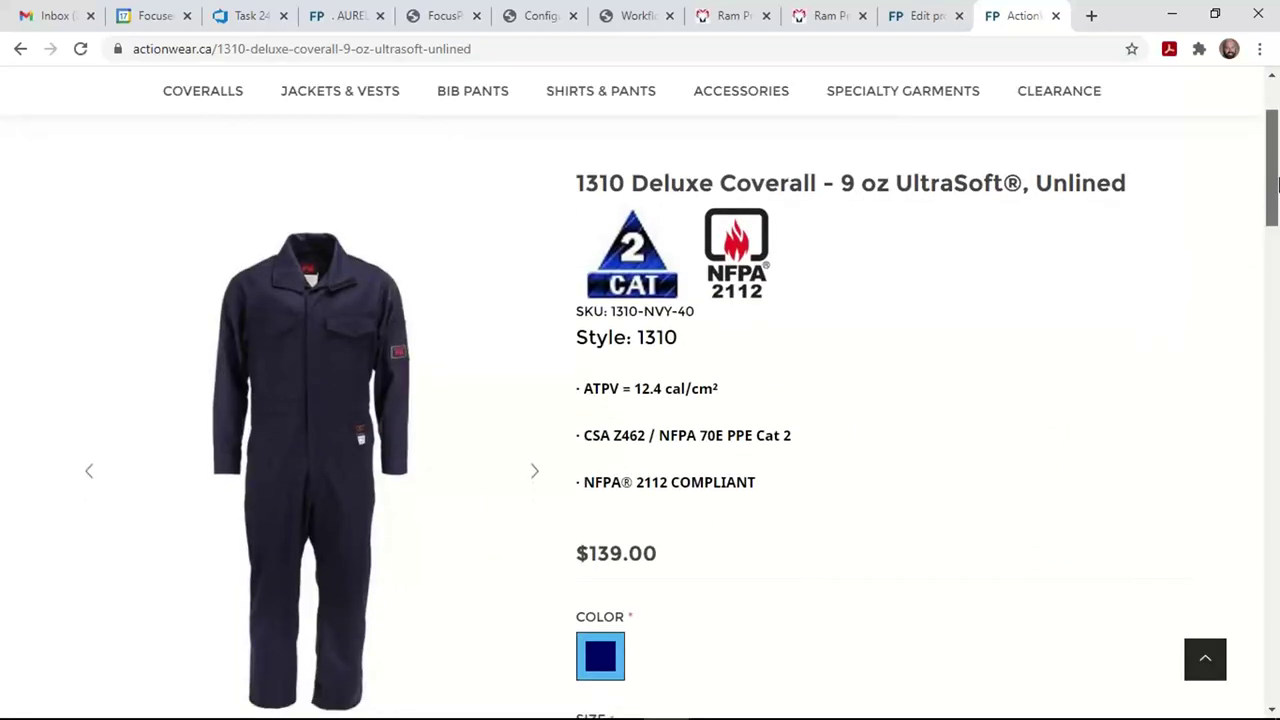
pyautogui.doubleClick(658, 337)
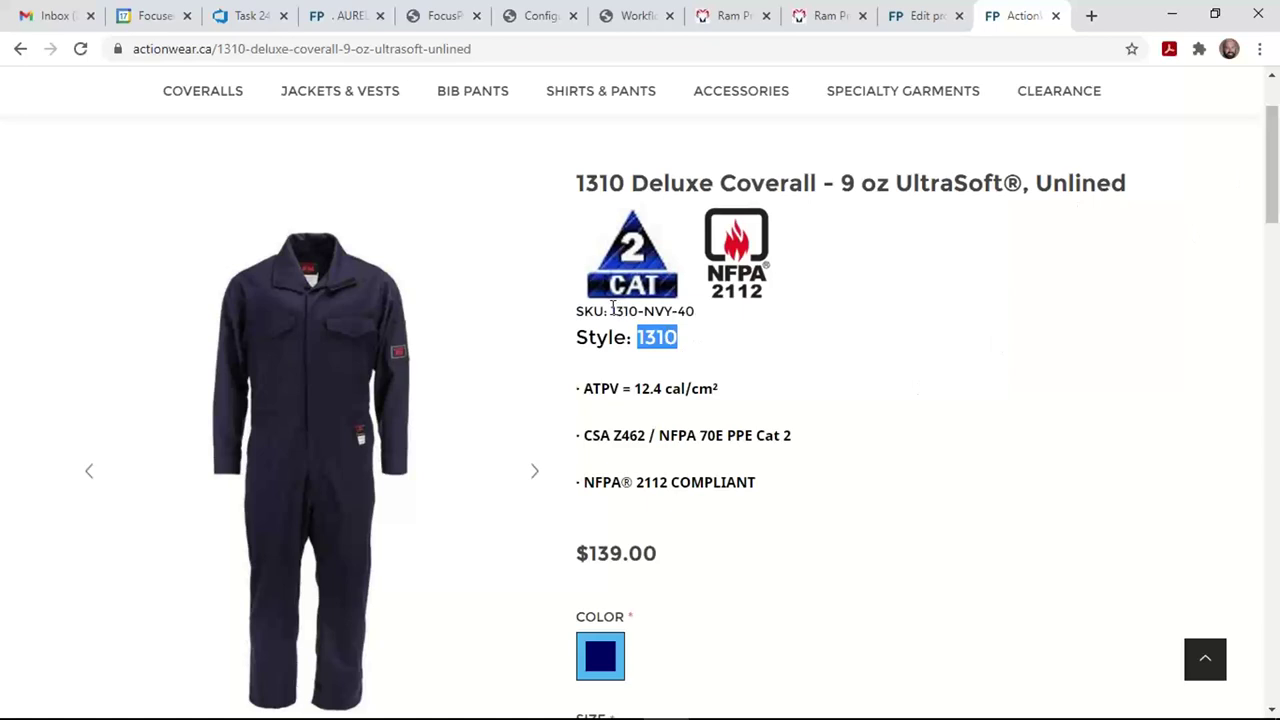
pyautogui.moveTo(611, 311); pyautogui.dragTo(684, 341)
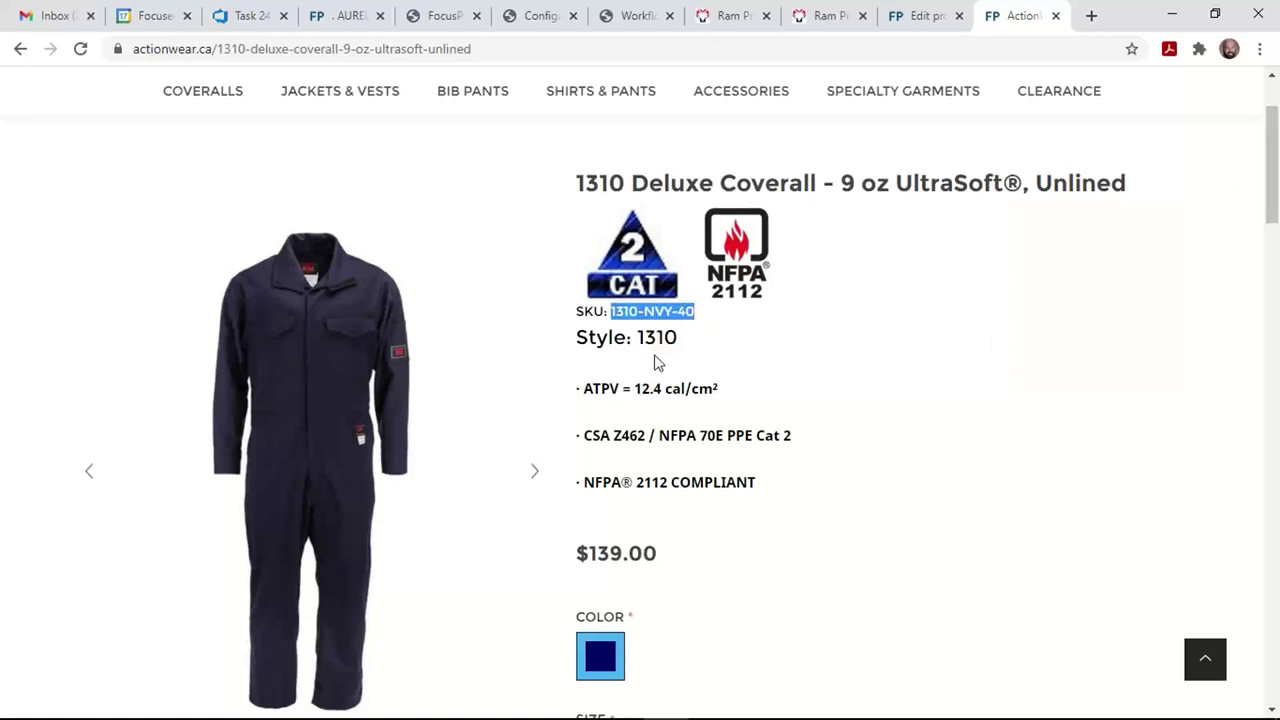
pyautogui.doubleClick(657, 337)
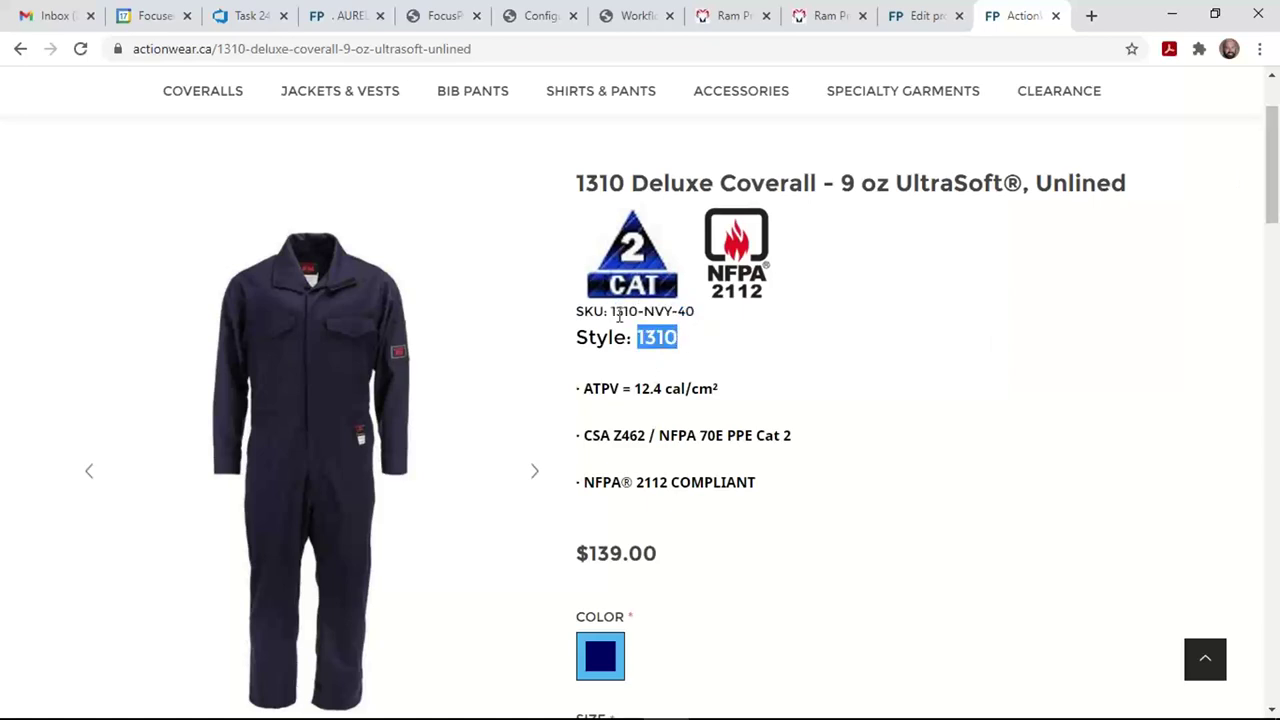
pyautogui.moveTo(611, 311); pyautogui.dragTo(696, 309)
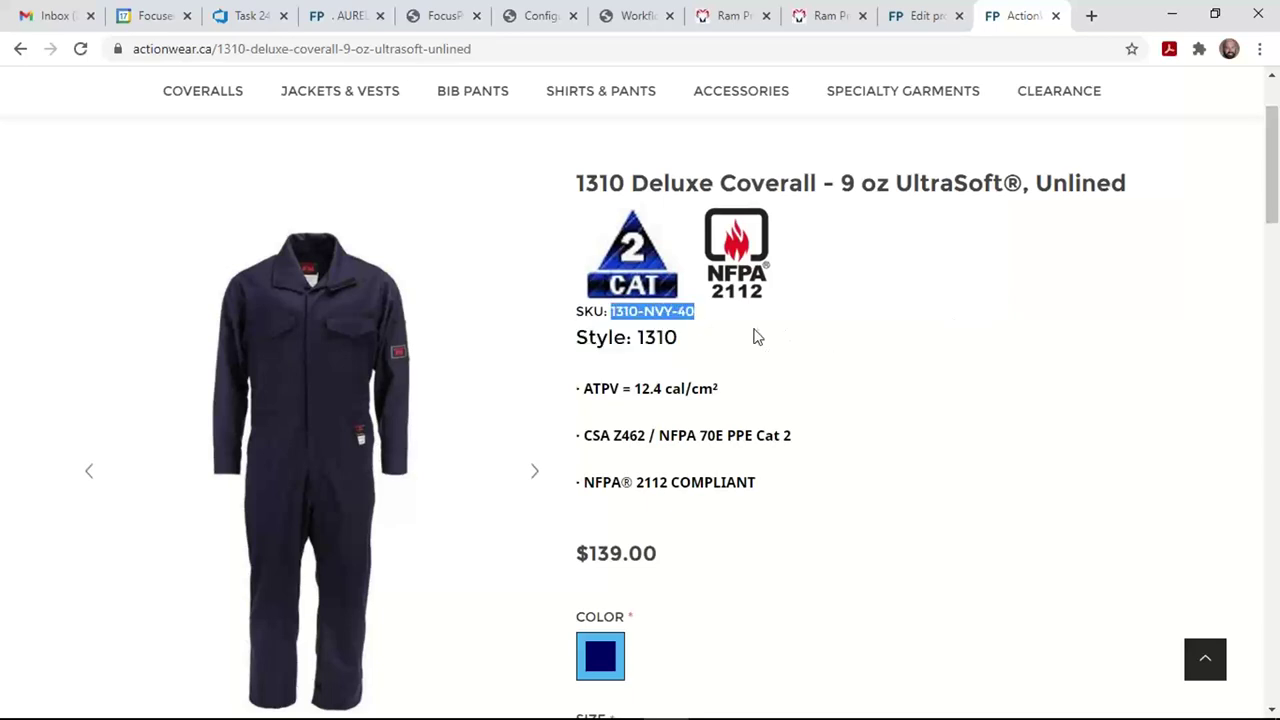
pyautogui.moveTo(1277, 140); pyautogui.dragTo(1275, 218)
pyautogui.click(846, 364)
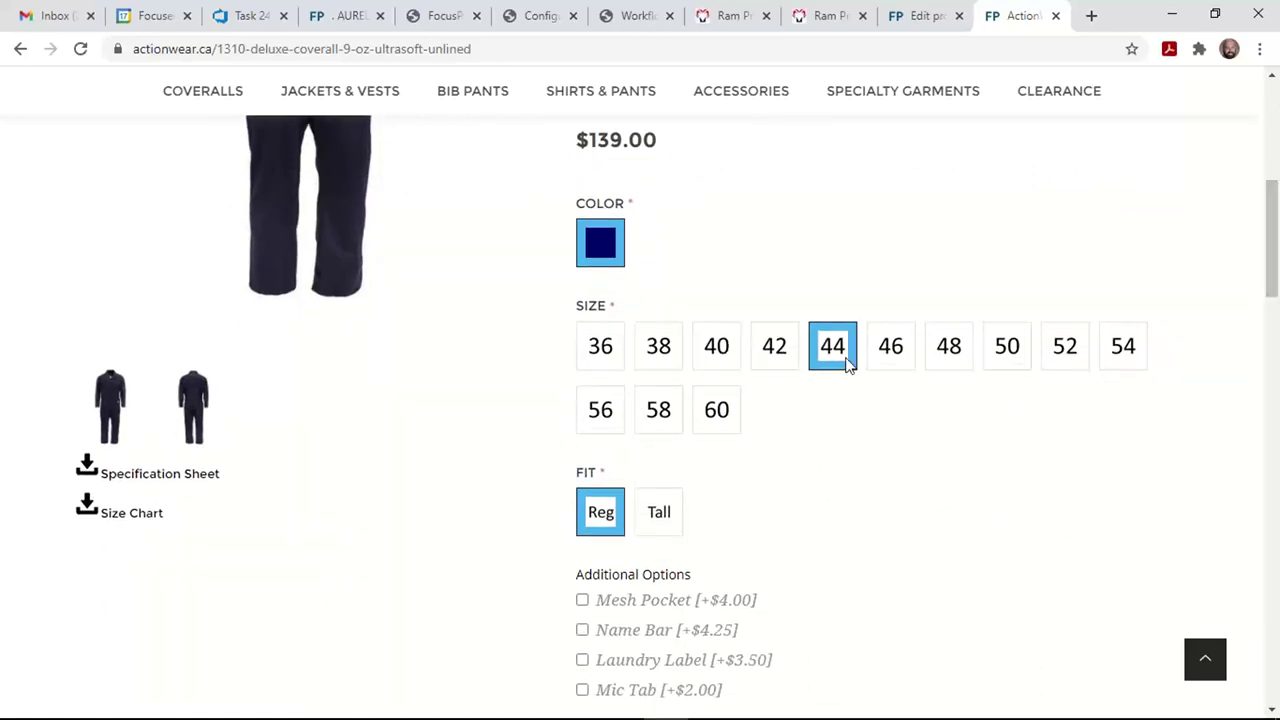
pyautogui.moveTo(1270, 206); pyautogui.dragTo(1272, 162)
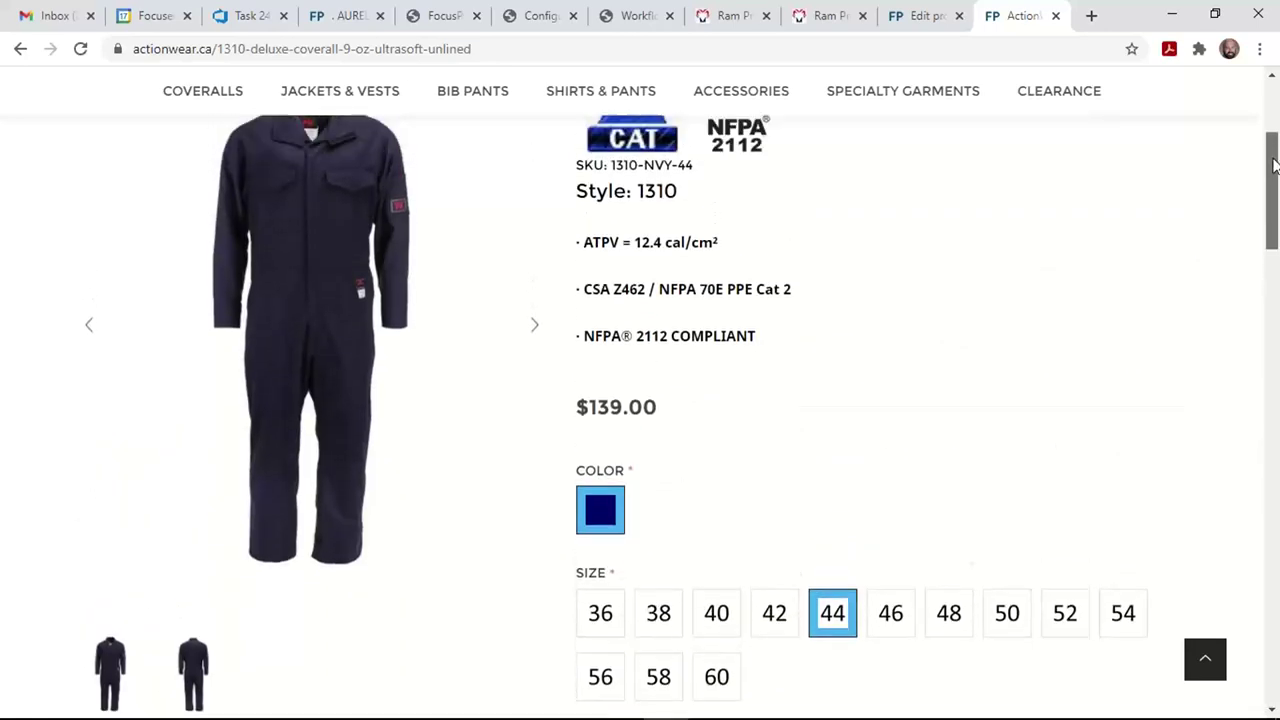
pyautogui.doubleClick(686, 166)
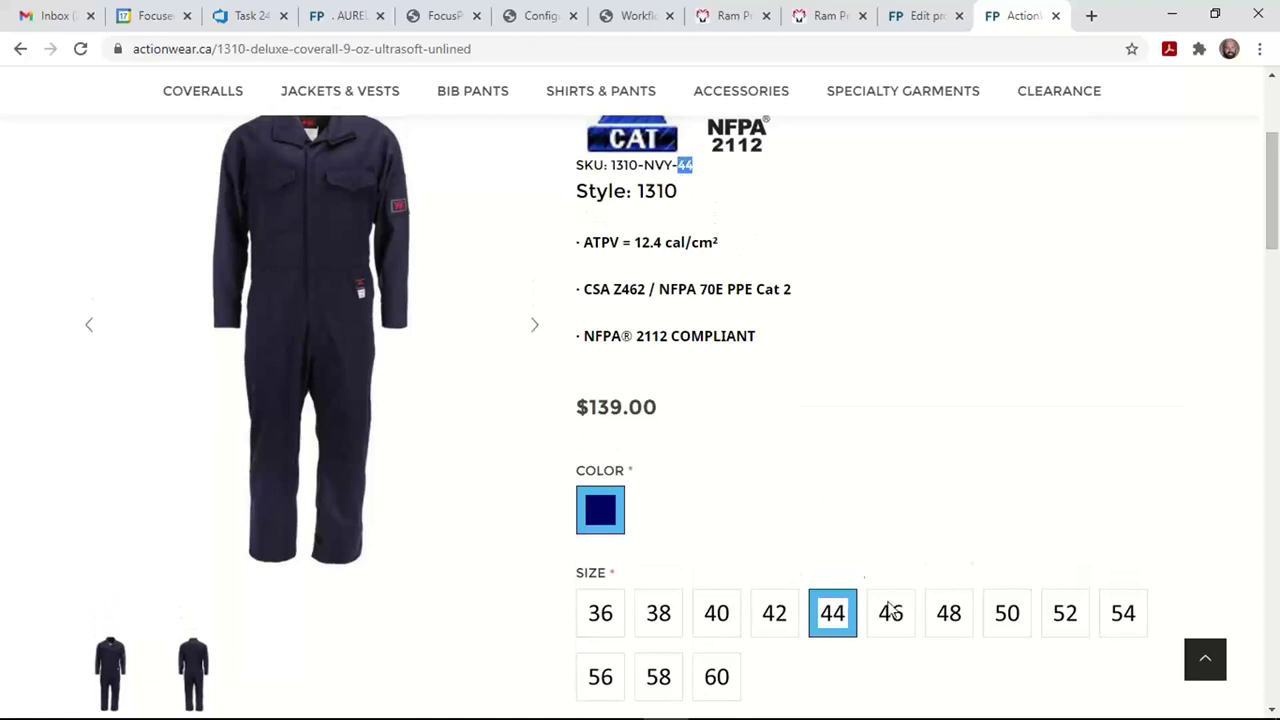
pyautogui.click(900, 624)
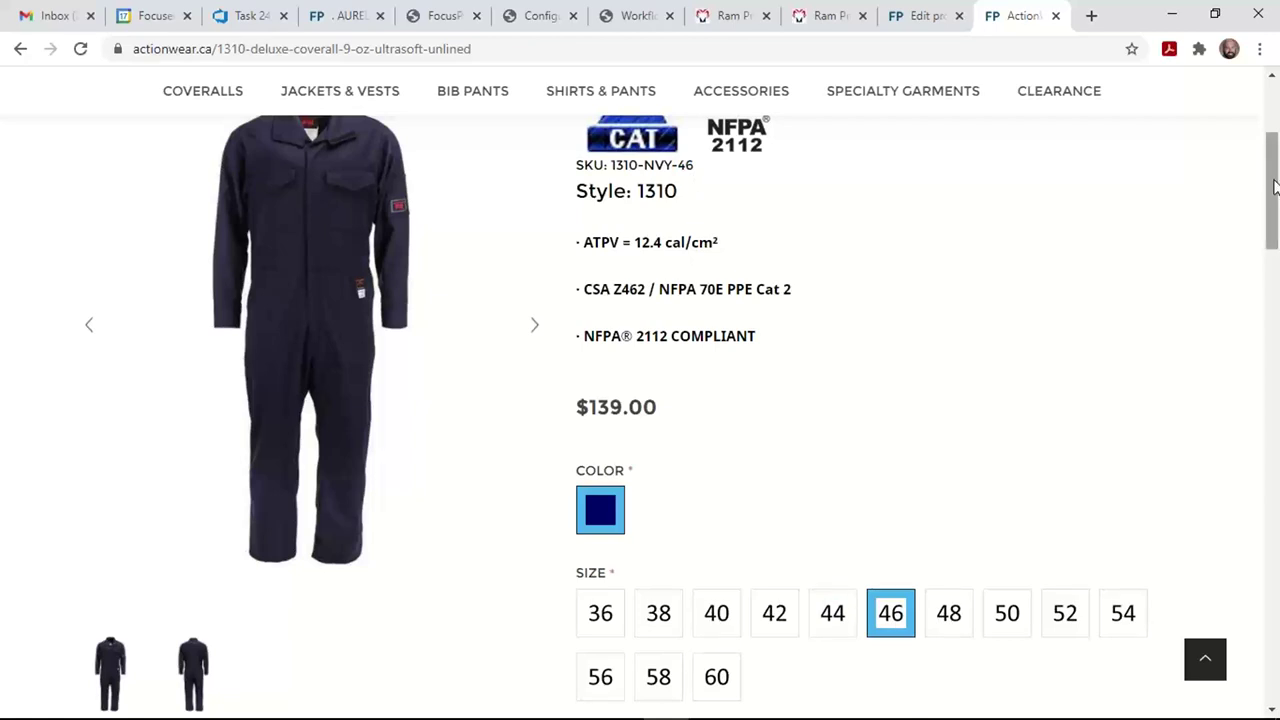
pyautogui.moveTo(1274, 186); pyautogui.dragTo(1274, 235)
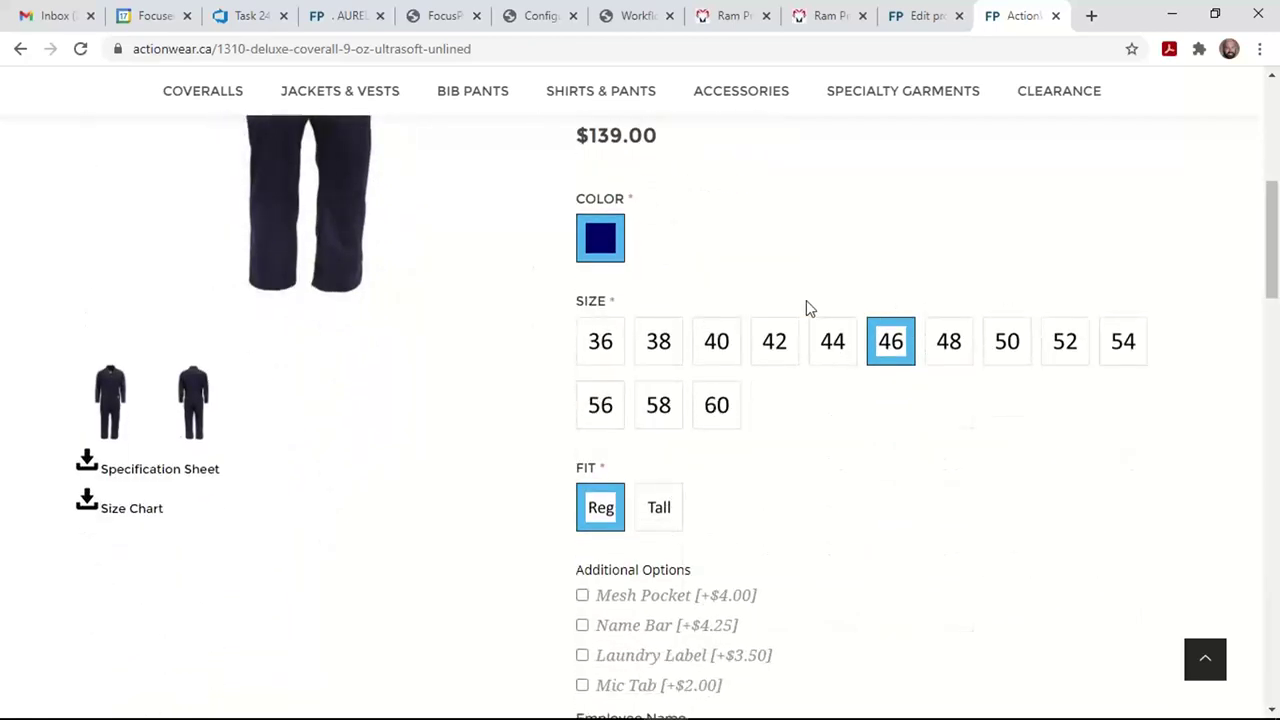
pyautogui.moveTo(1271, 195); pyautogui.dragTo(1271, 248)
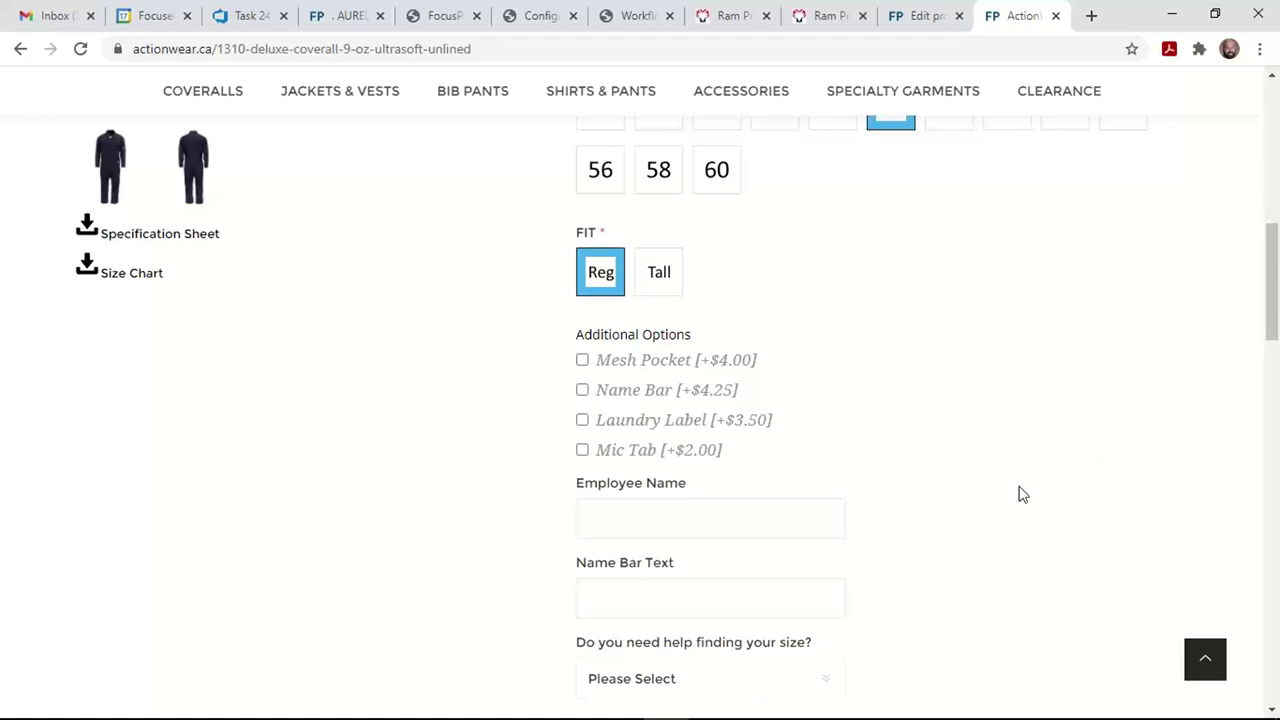
# - Look over the coverall's size help choices without picking one
pyautogui.scroll(-2, 1022, 494)
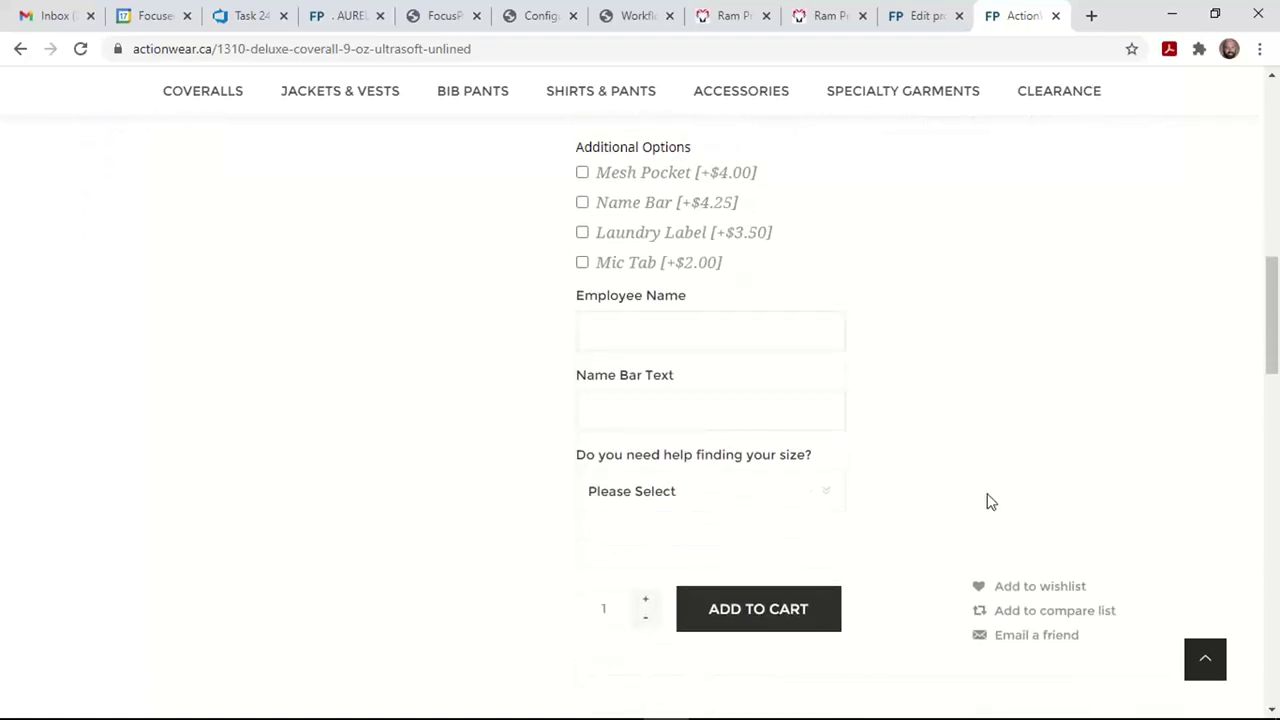
pyautogui.click(812, 497)
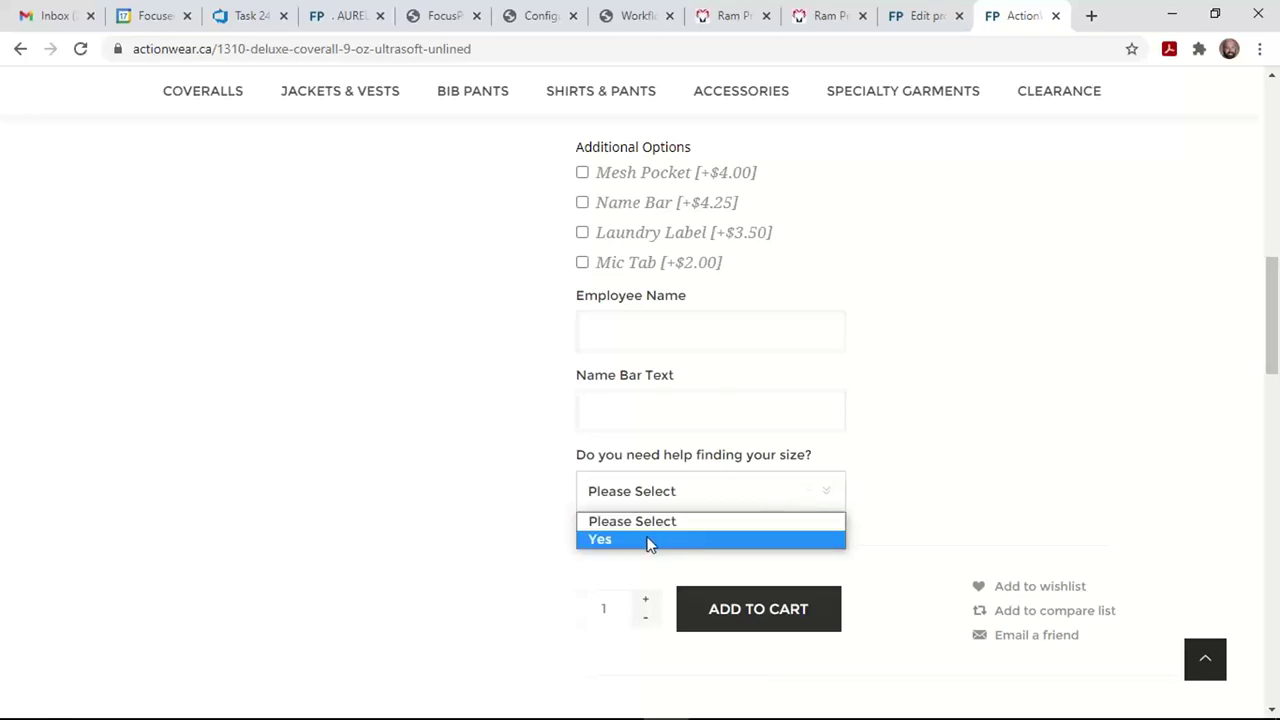
pyautogui.click(1047, 236)
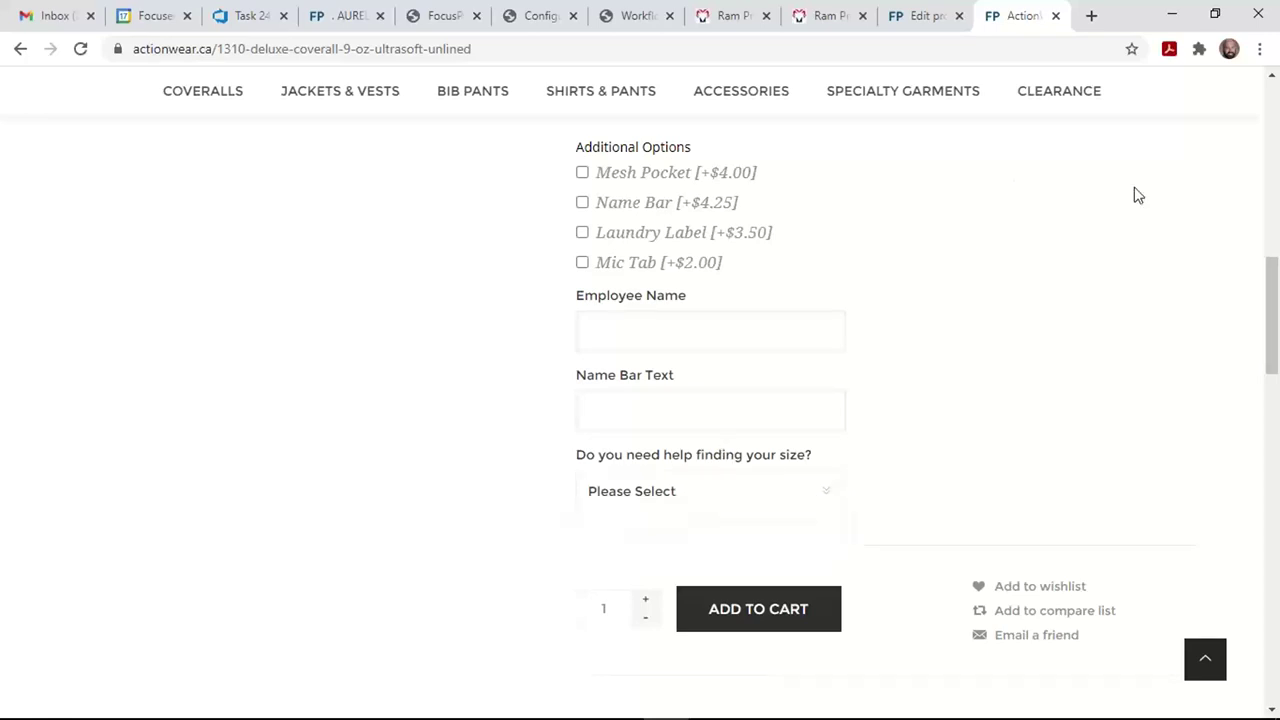
pyautogui.click(1273, 77)
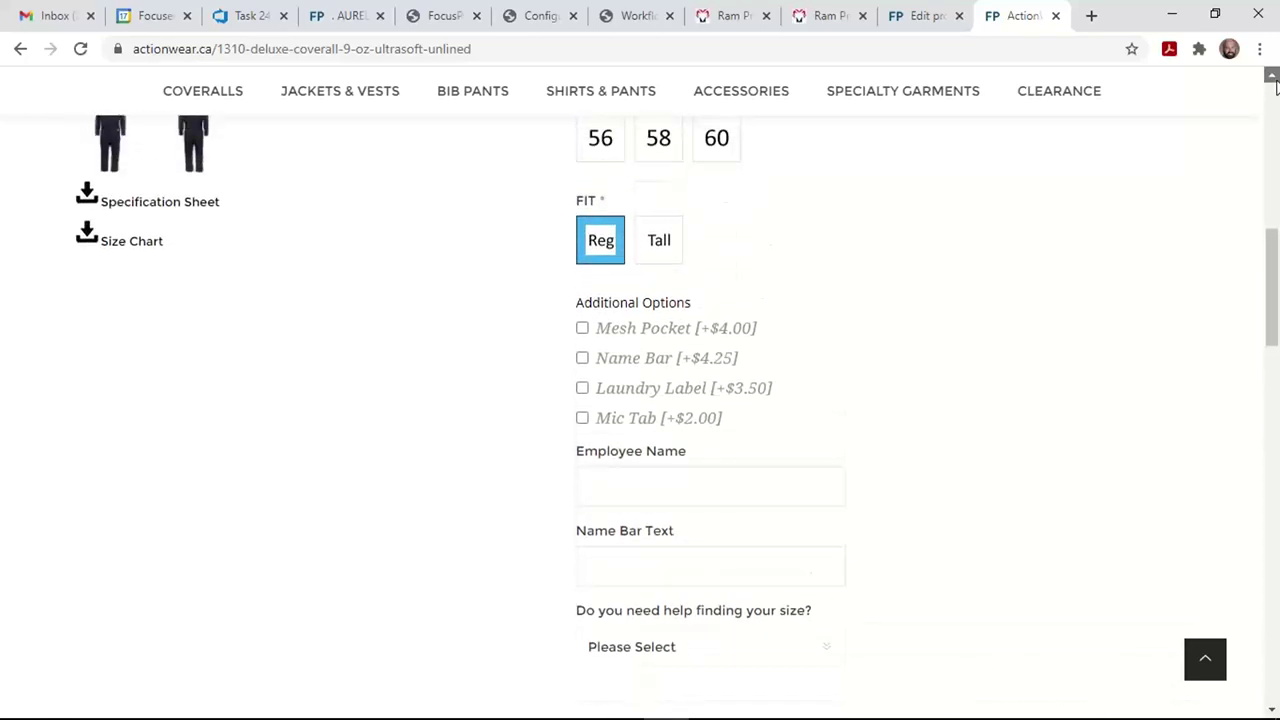
pyautogui.click(1273, 77)
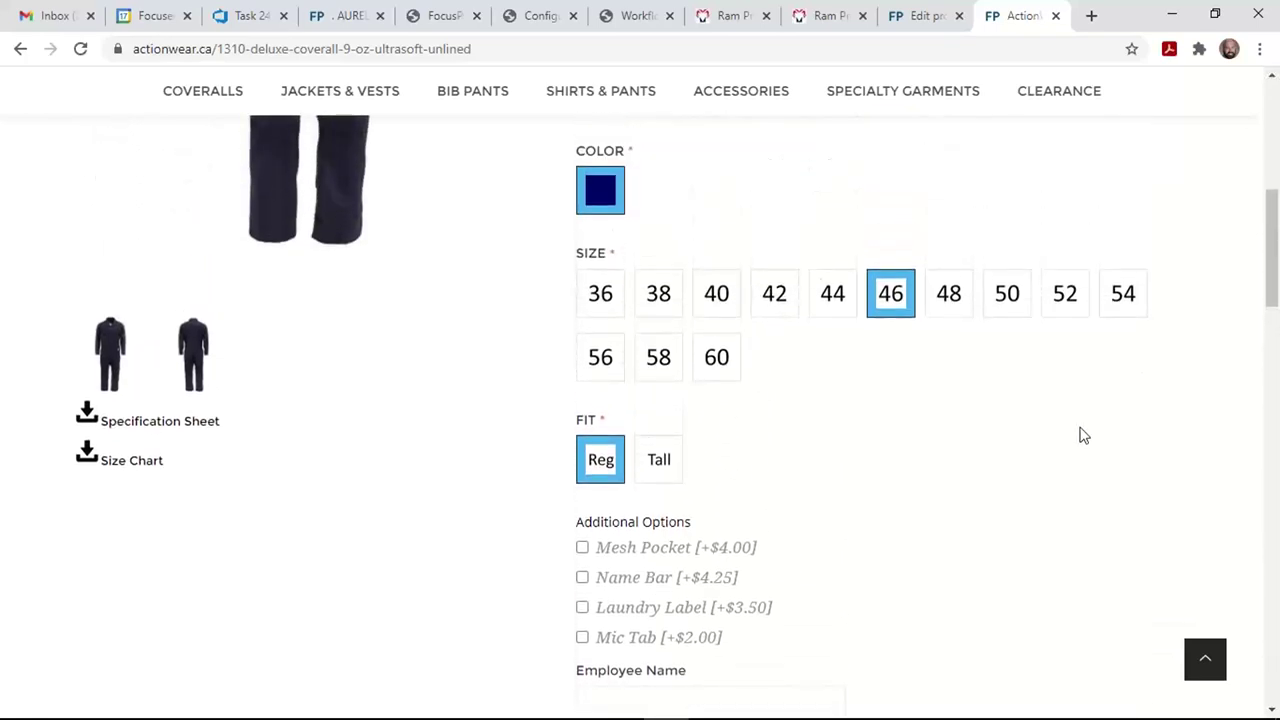
pyautogui.scroll(-5, 1080, 435)
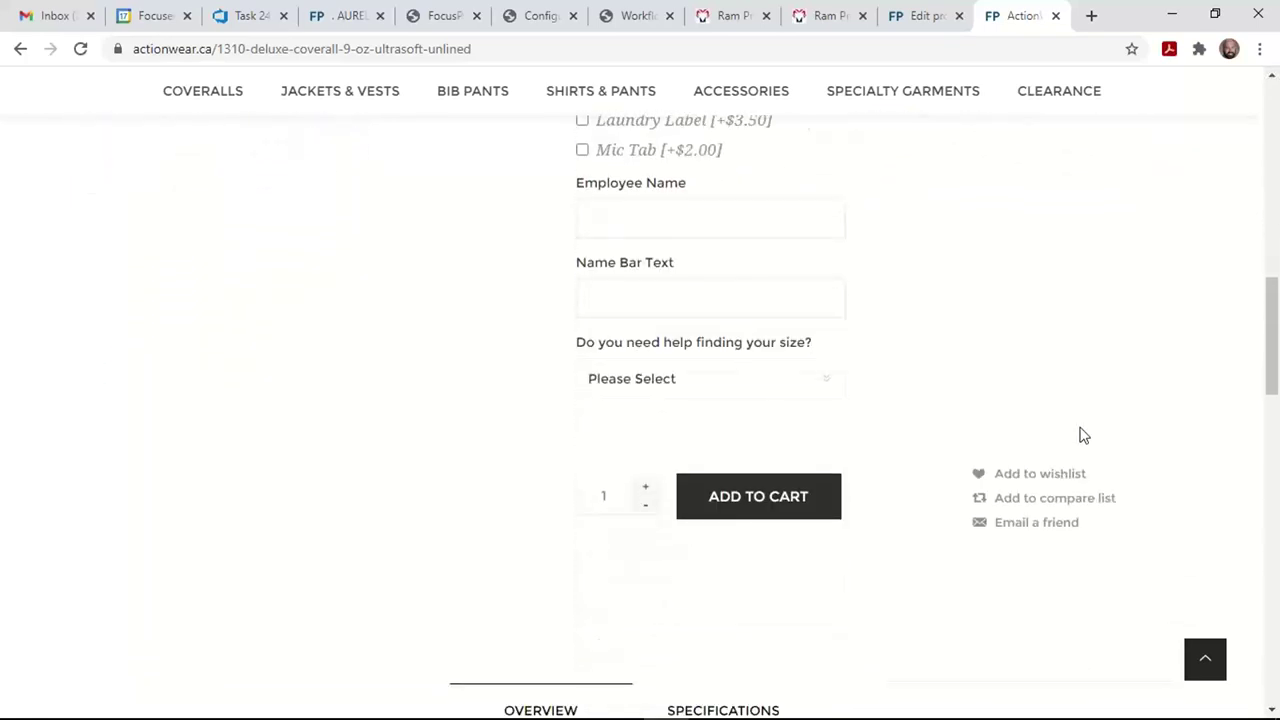
pyautogui.scroll(2, 998, 218)
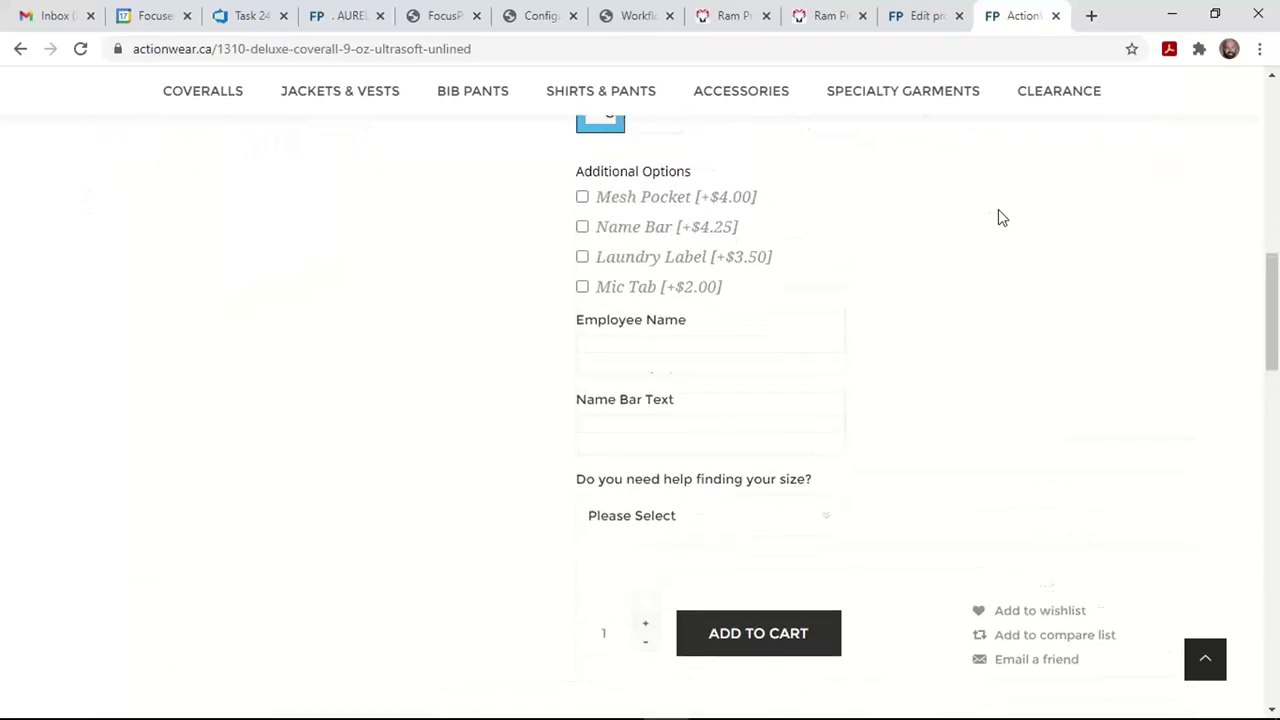
# - Add Name Bar and Laundry Label, enter the employee's name, and set size help to Yes
pyautogui.click(582, 240)
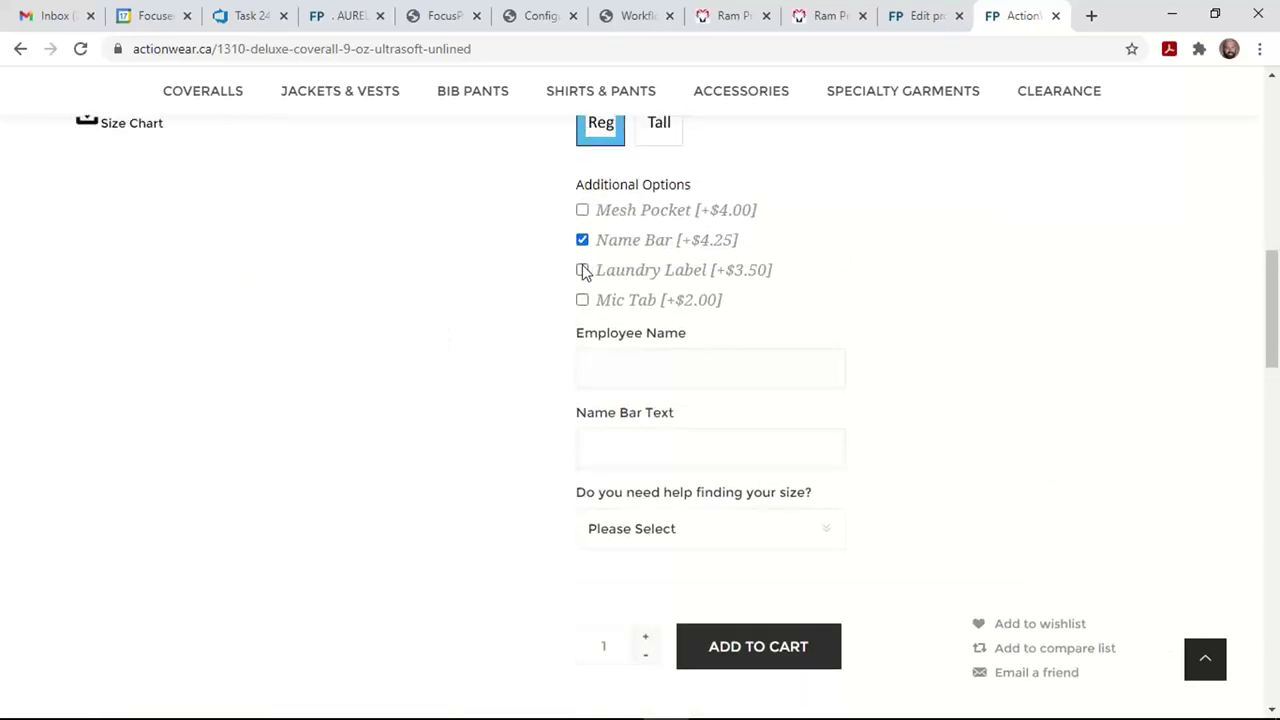
pyautogui.click(582, 270)
pyautogui.click(631, 360)
pyautogui.write('Charles')
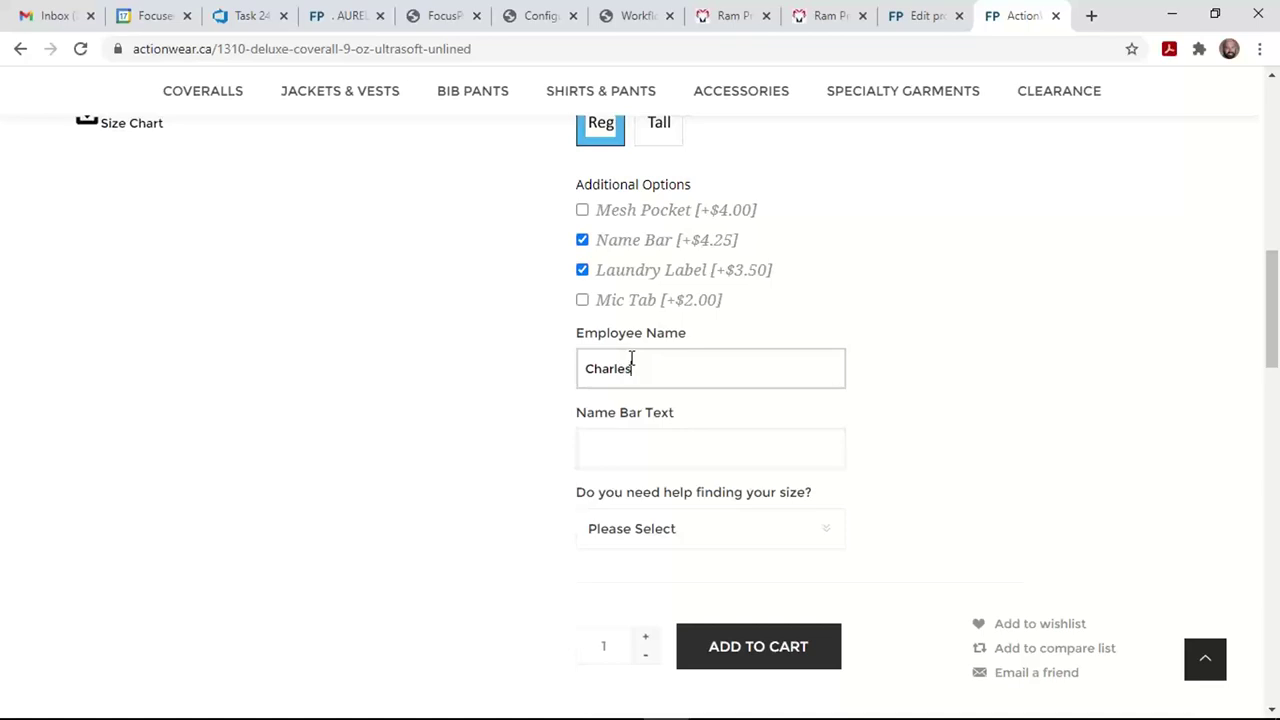
pyautogui.click(755, 538)
pyautogui.click(686, 581)
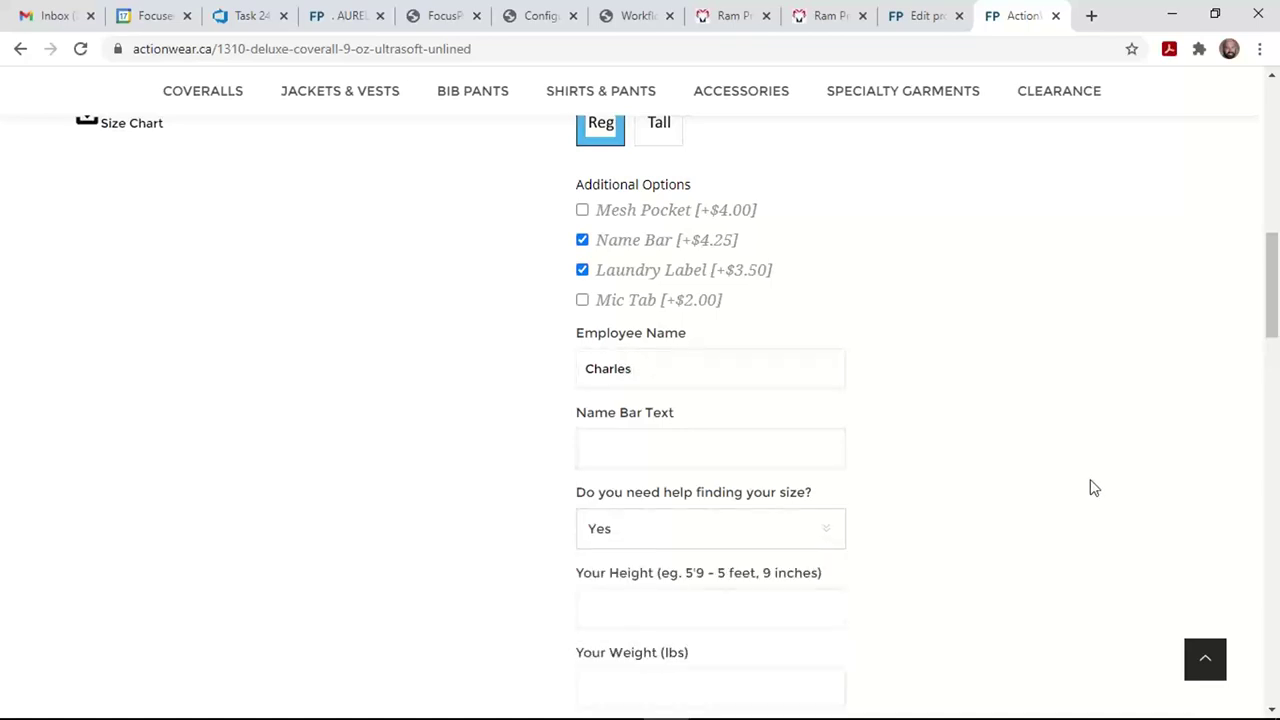
# - Step through the empty height, weight, chest and waist measurement fields
pyautogui.scroll(-3, 1043, 487)
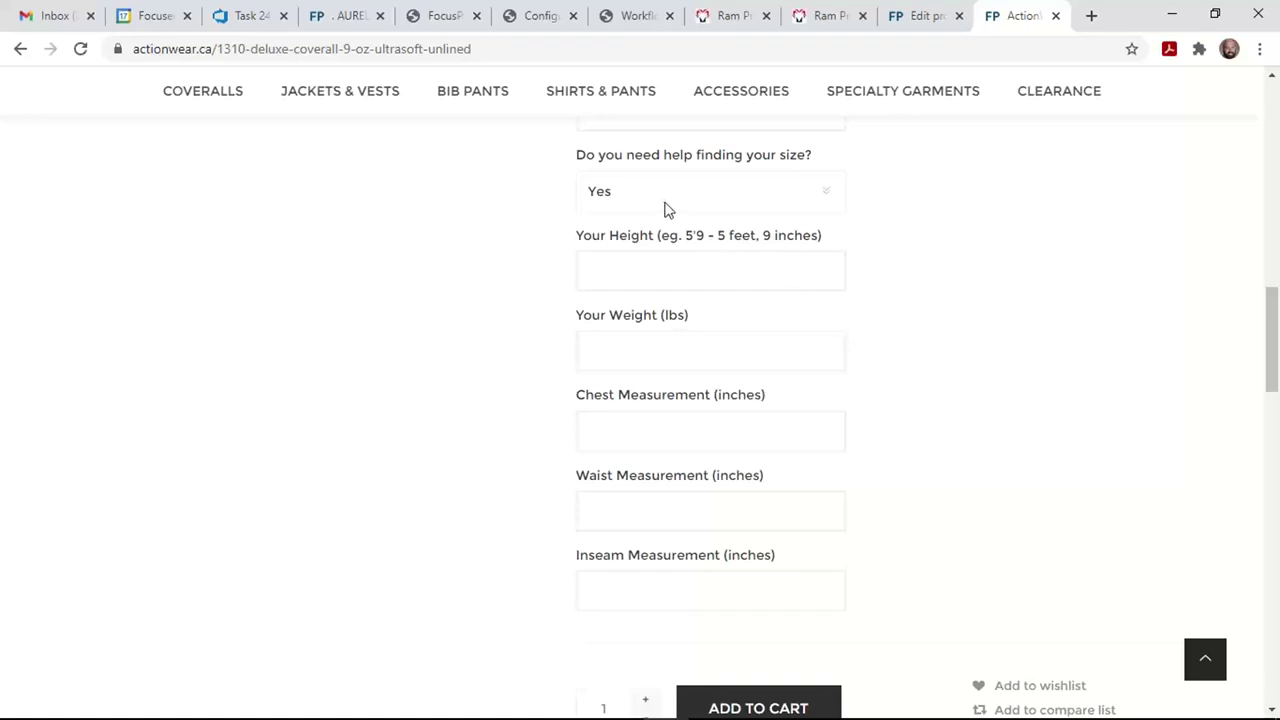
pyautogui.click(654, 268)
pyautogui.click(636, 356)
pyautogui.click(626, 420)
pyautogui.click(612, 505)
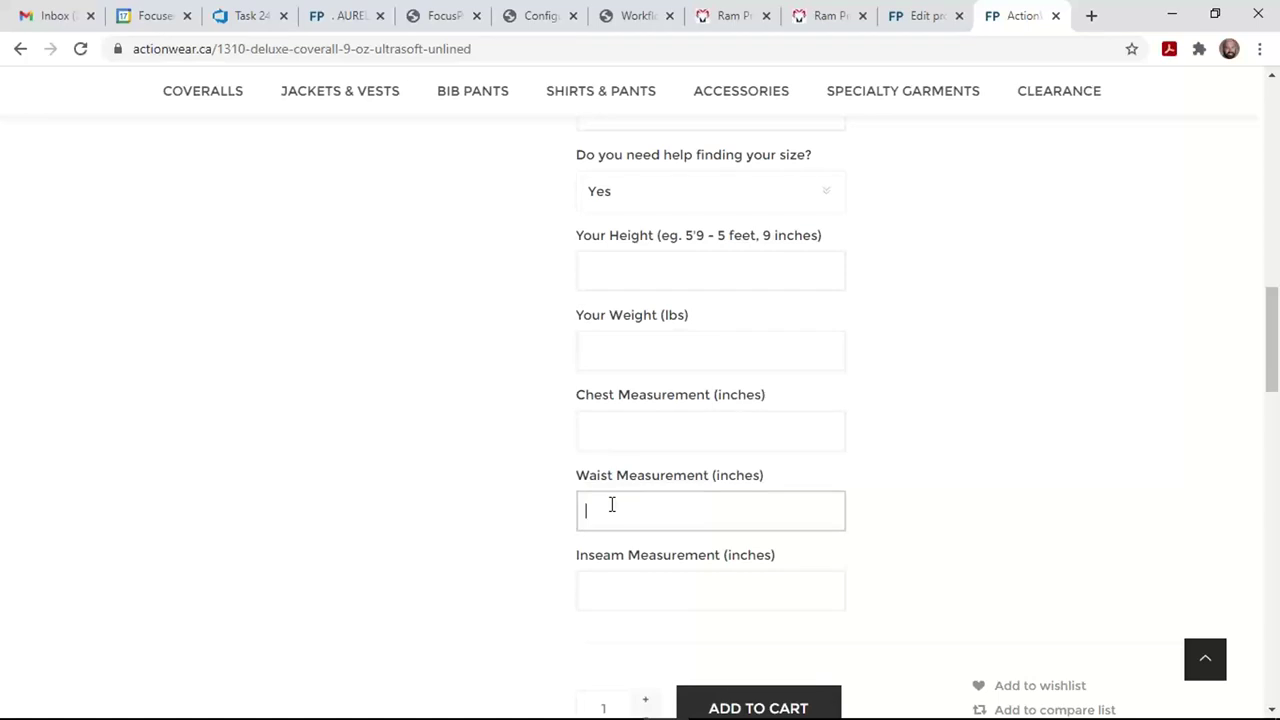
pyautogui.click(681, 284)
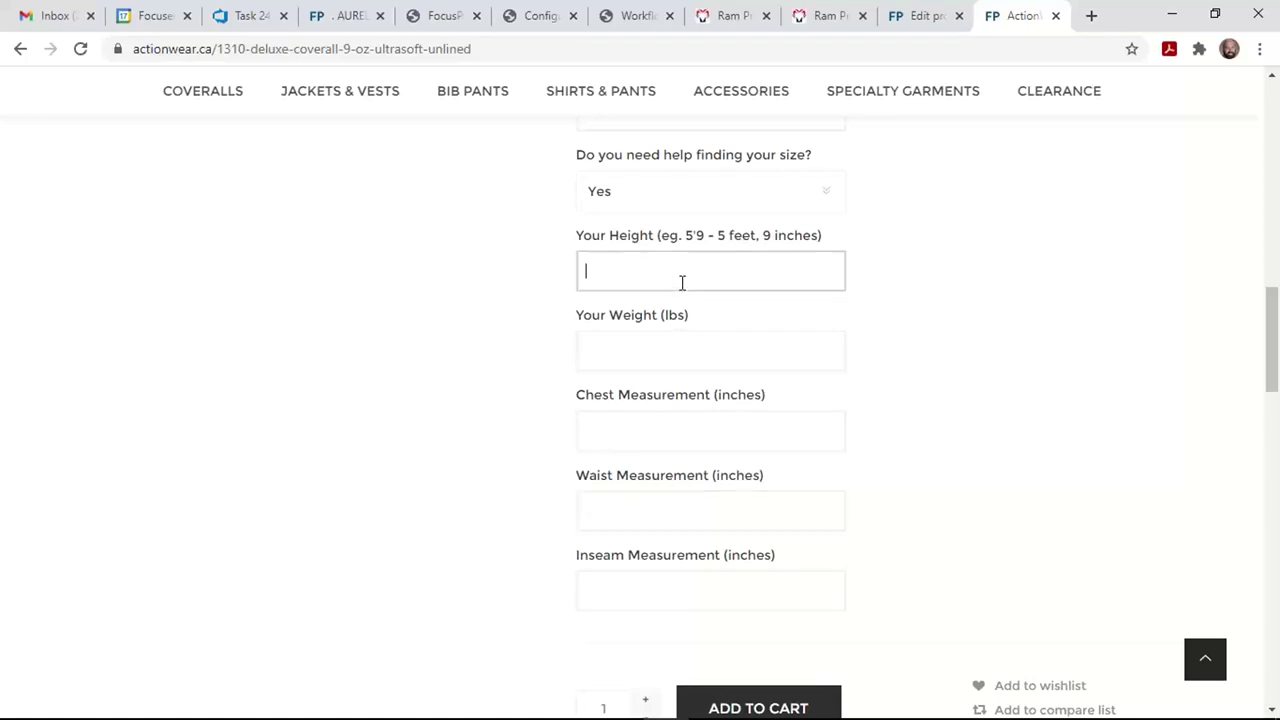
pyautogui.click(688, 350)
pyautogui.click(668, 437)
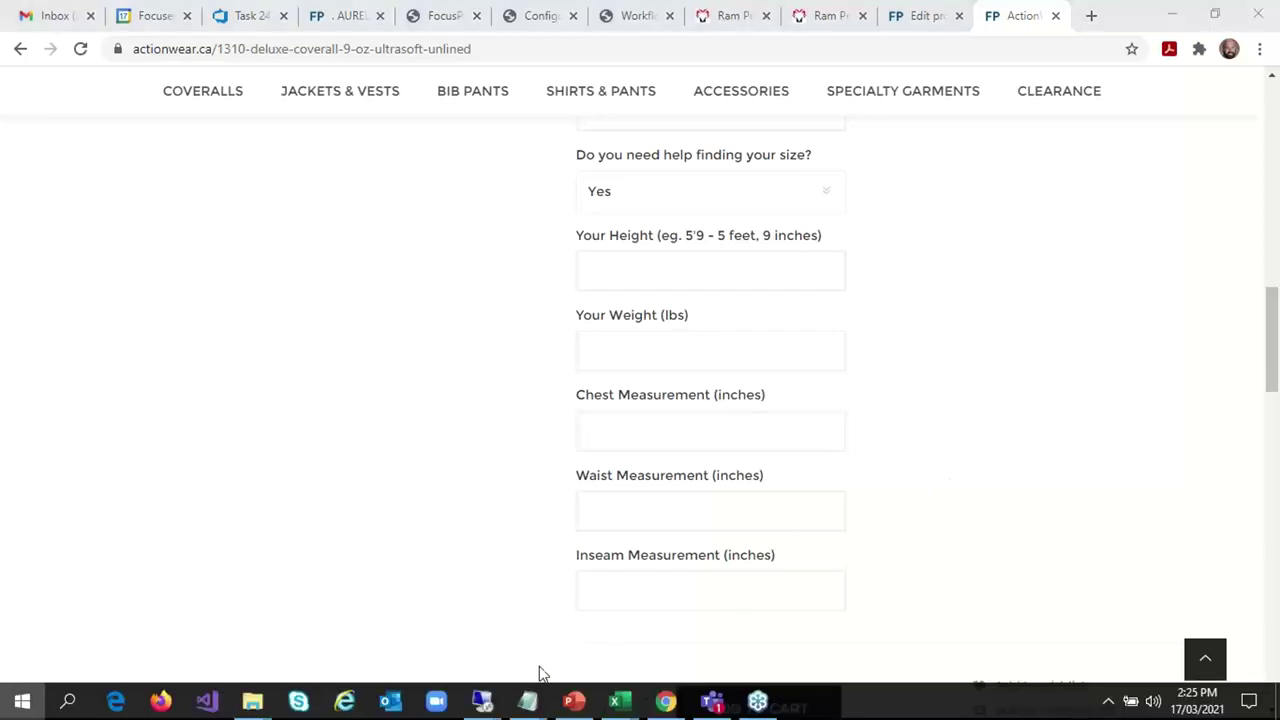
pyautogui.moveTo(487, 703)
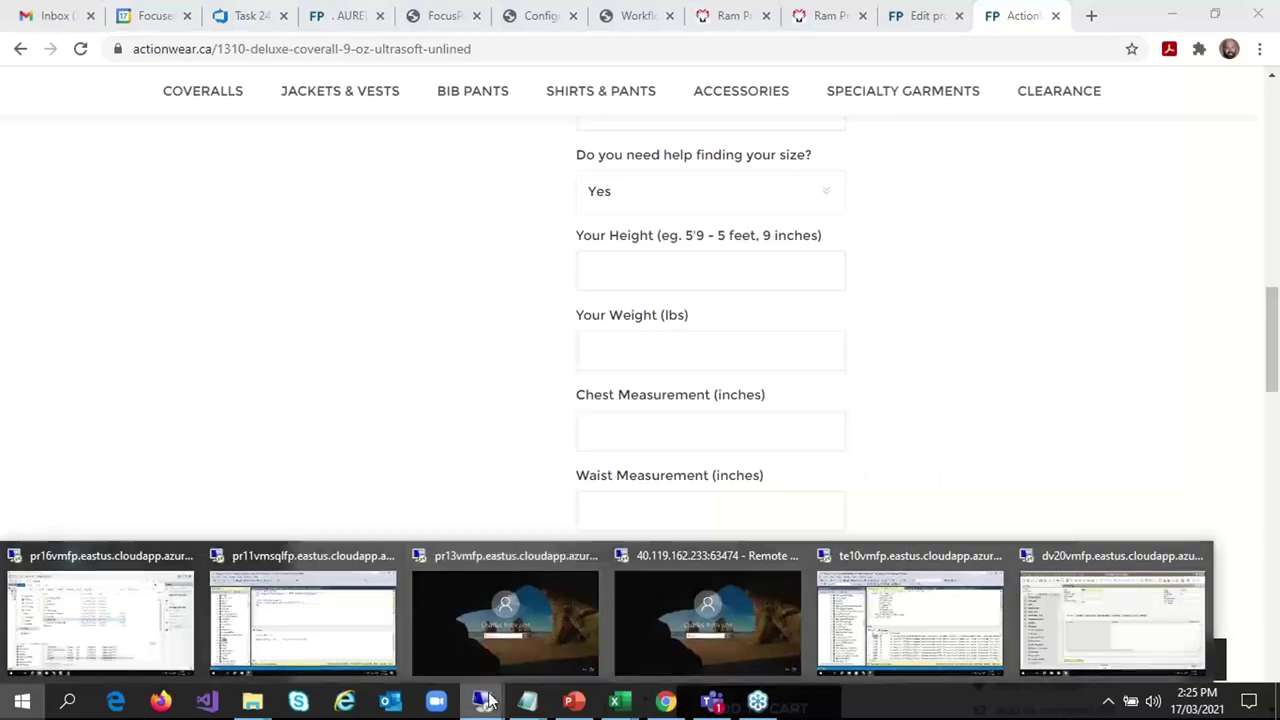
pyautogui.click(1086, 612)
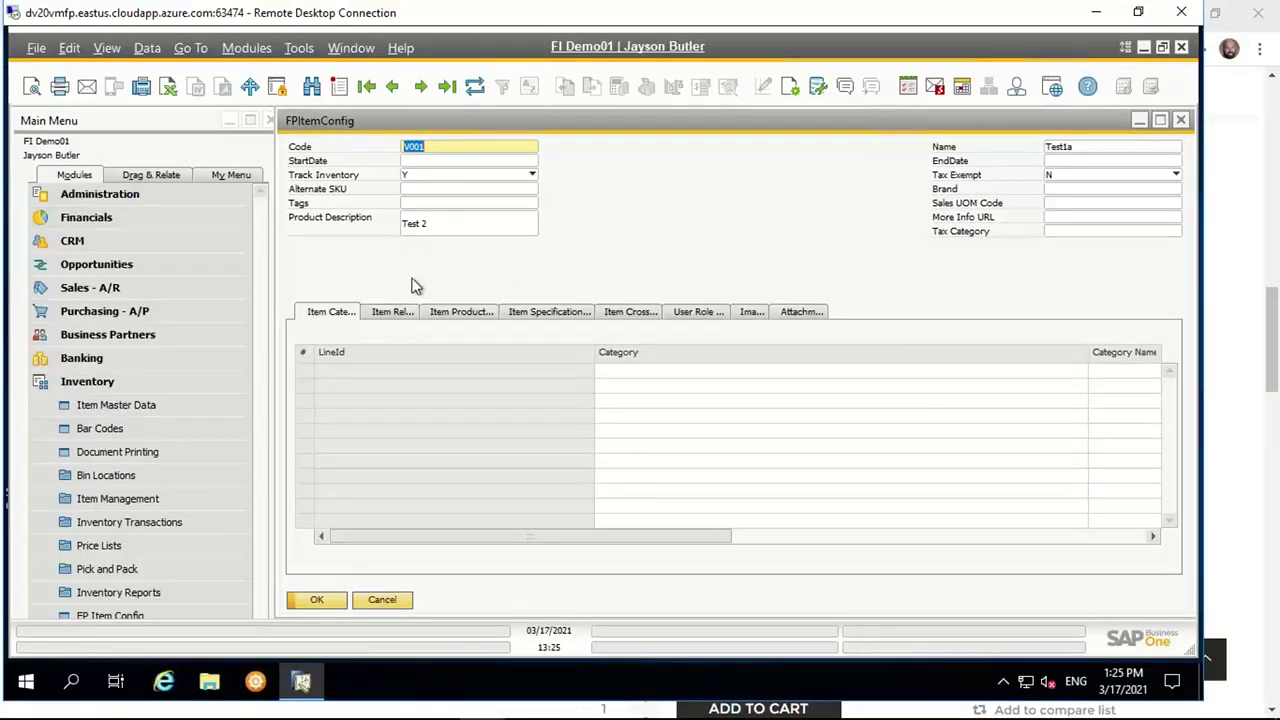
pyautogui.click(533, 176)
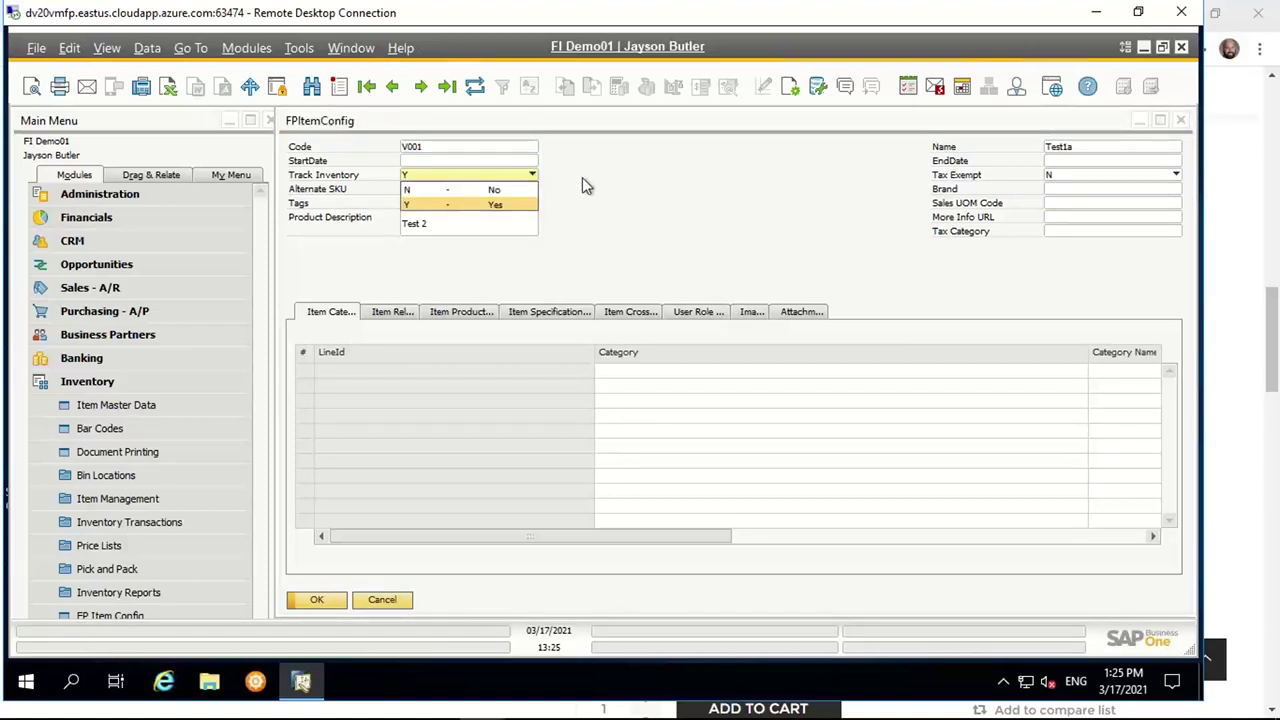
pyautogui.click(584, 183)
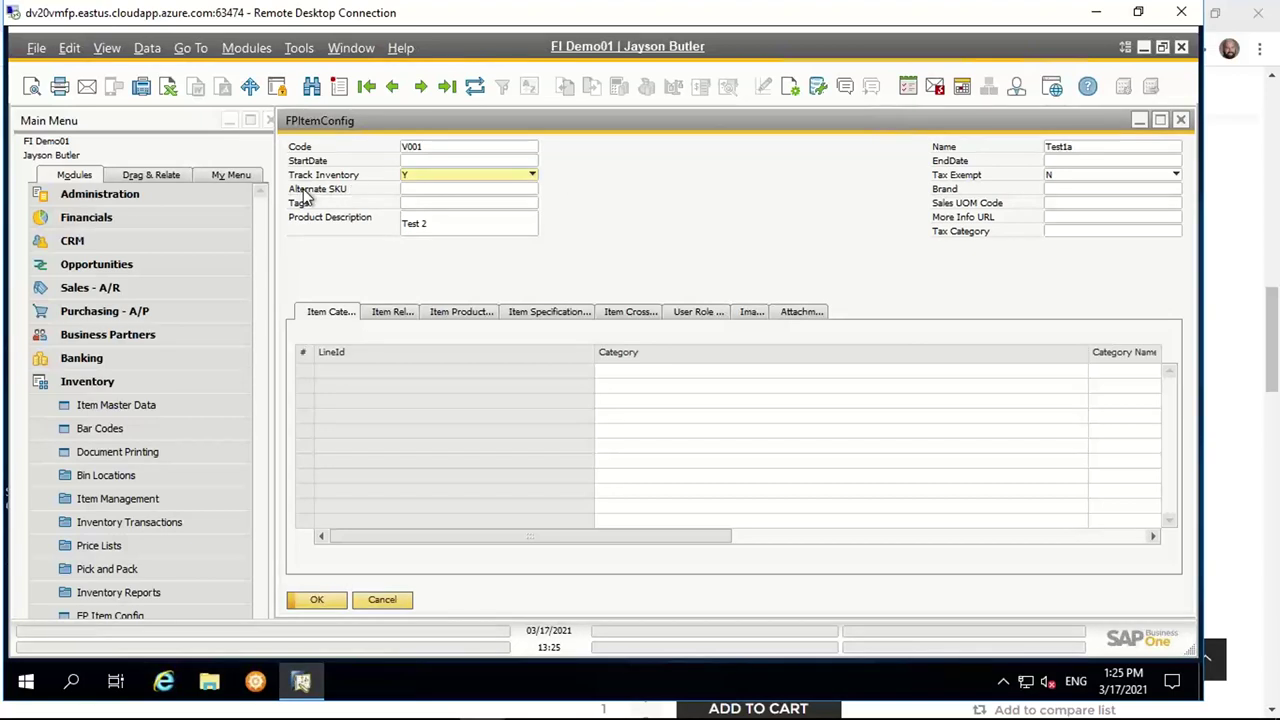
pyautogui.click(457, 189)
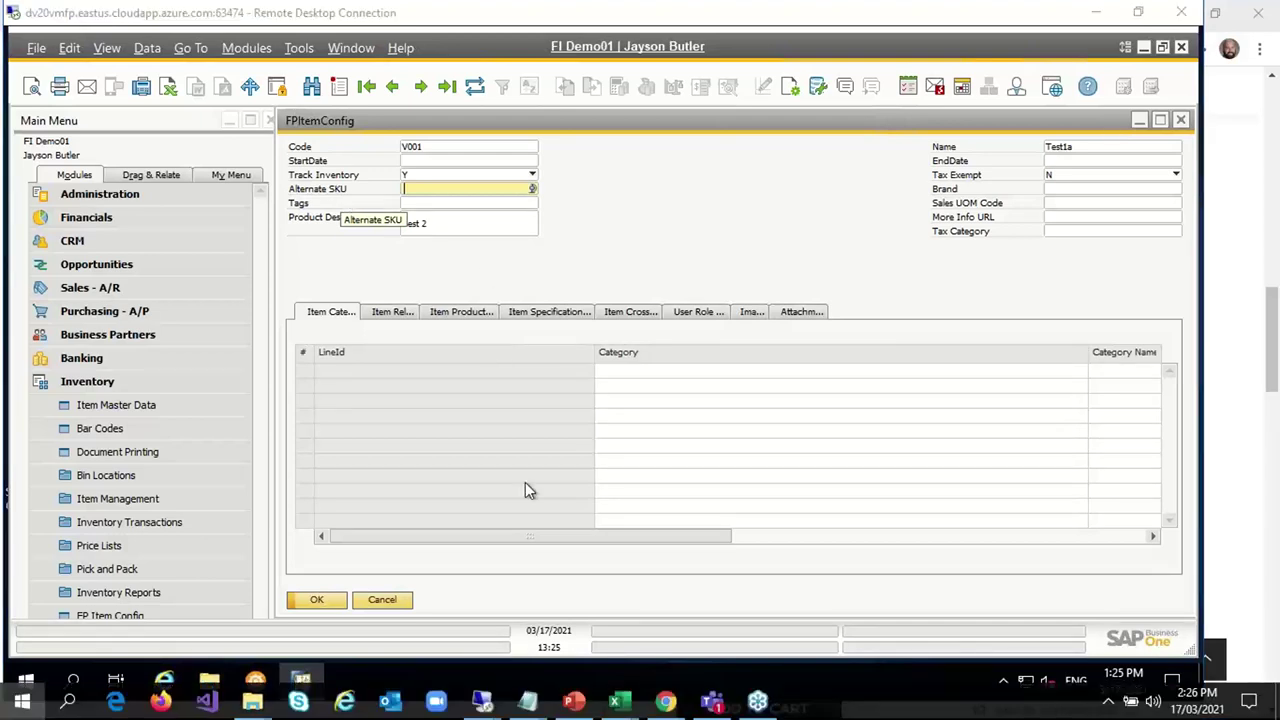
pyautogui.click(667, 705)
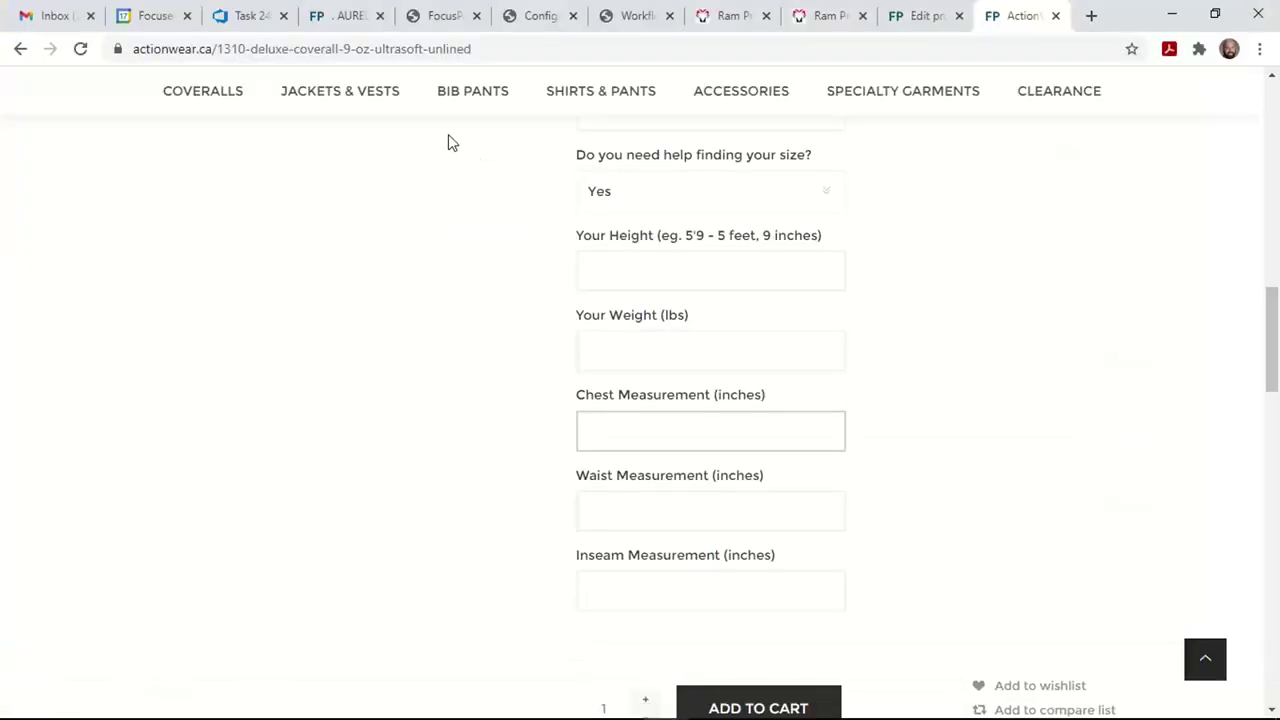
pyautogui.click(353, 18)
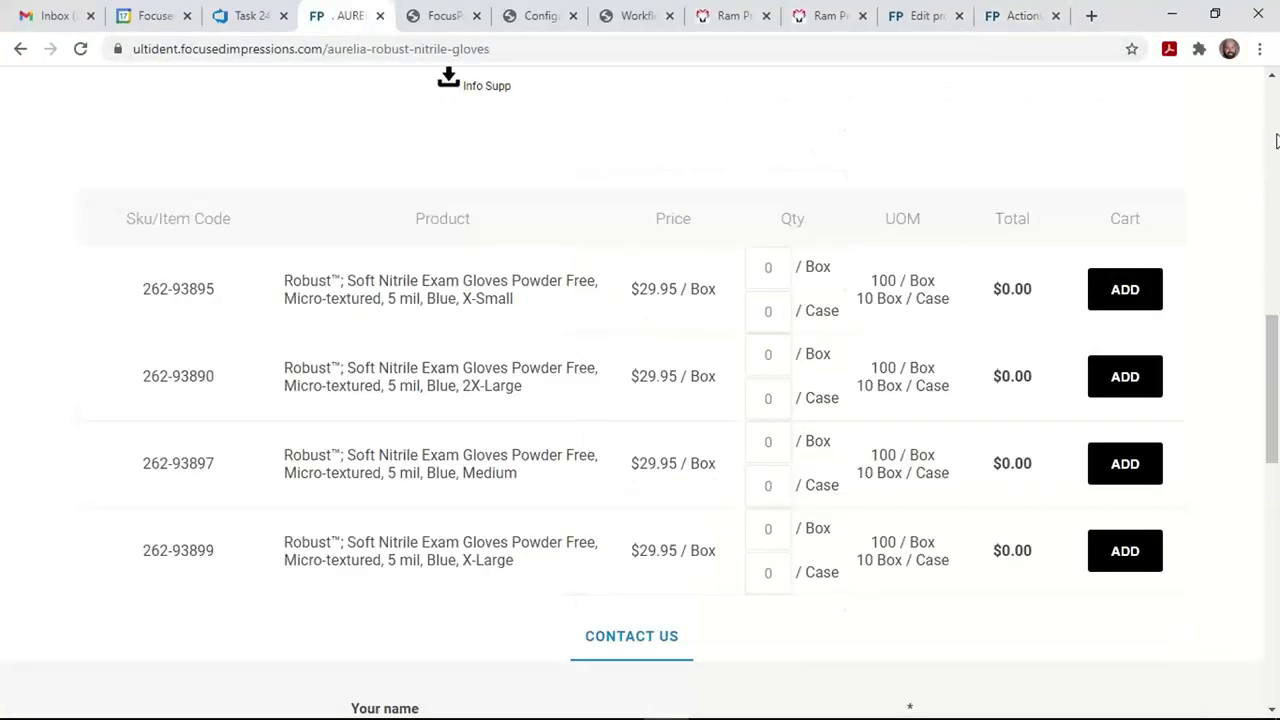
pyautogui.moveTo(1273, 100); pyautogui.dragTo(1277, 181)
pyautogui.moveTo(455, 290); pyautogui.dragTo(742, 475)
pyautogui.click(1015, 546)
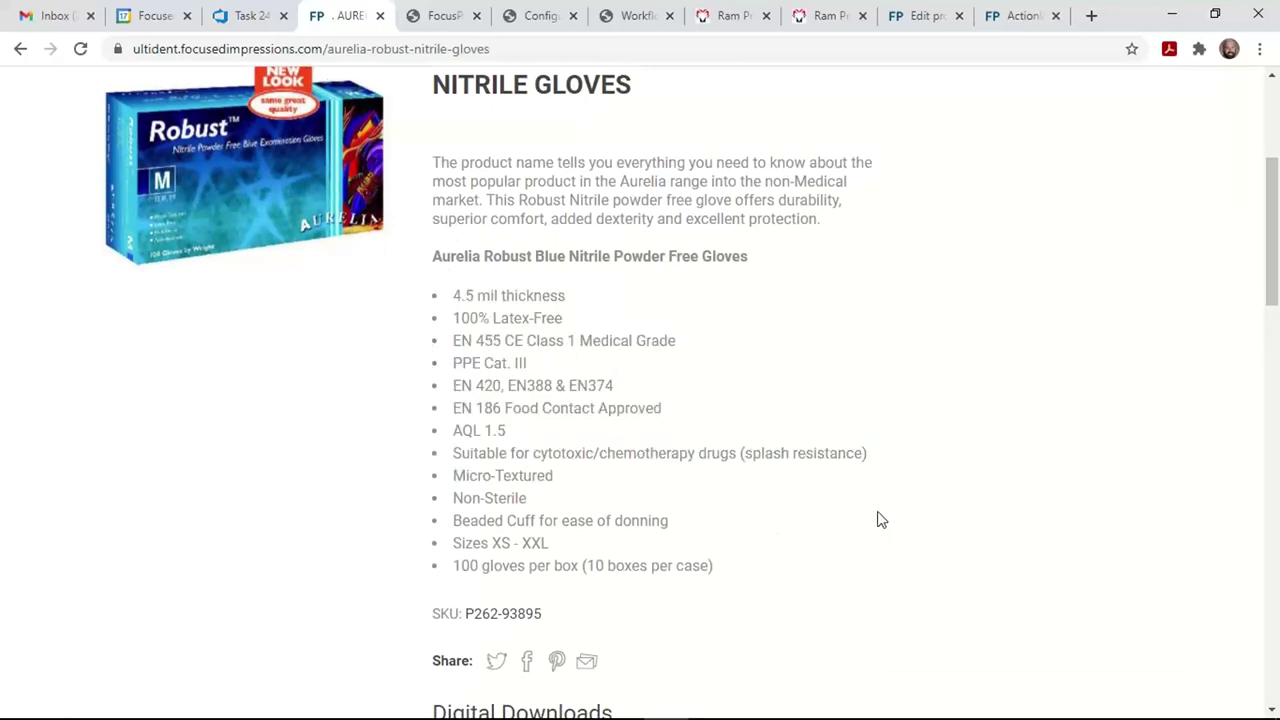
pyautogui.scroll(-4, 880, 520)
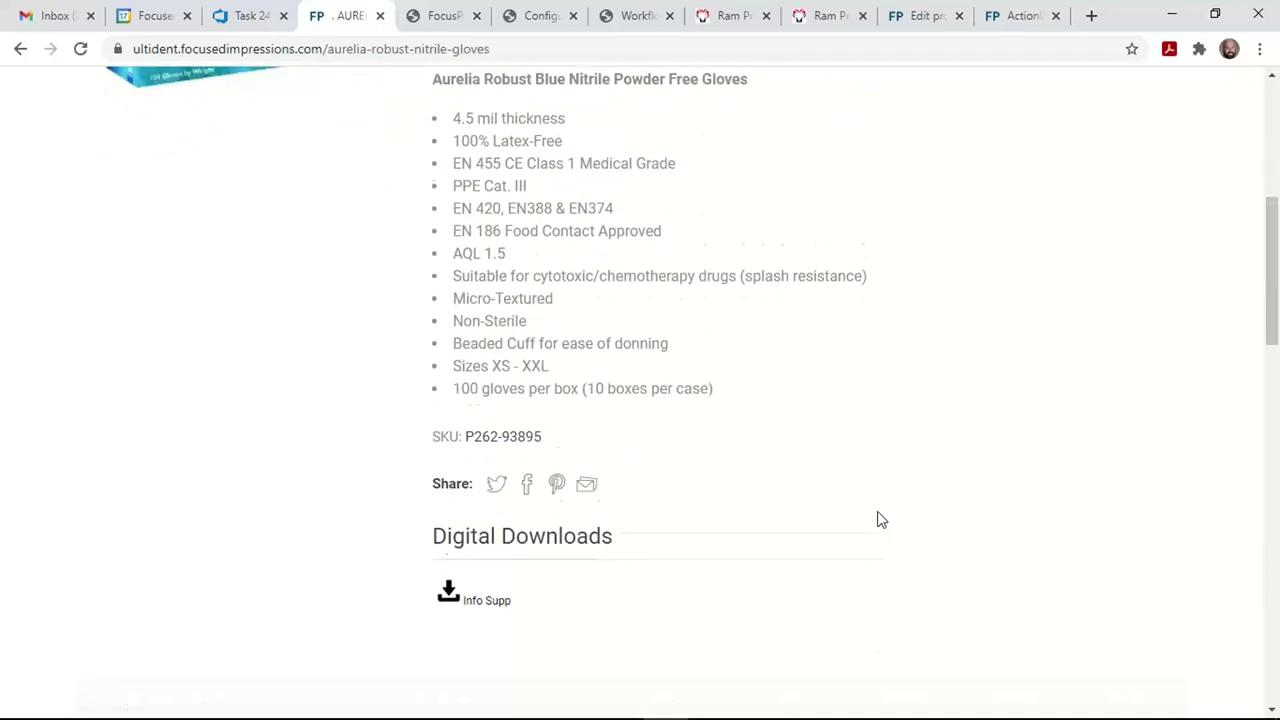
pyautogui.scroll(-1, 880, 519)
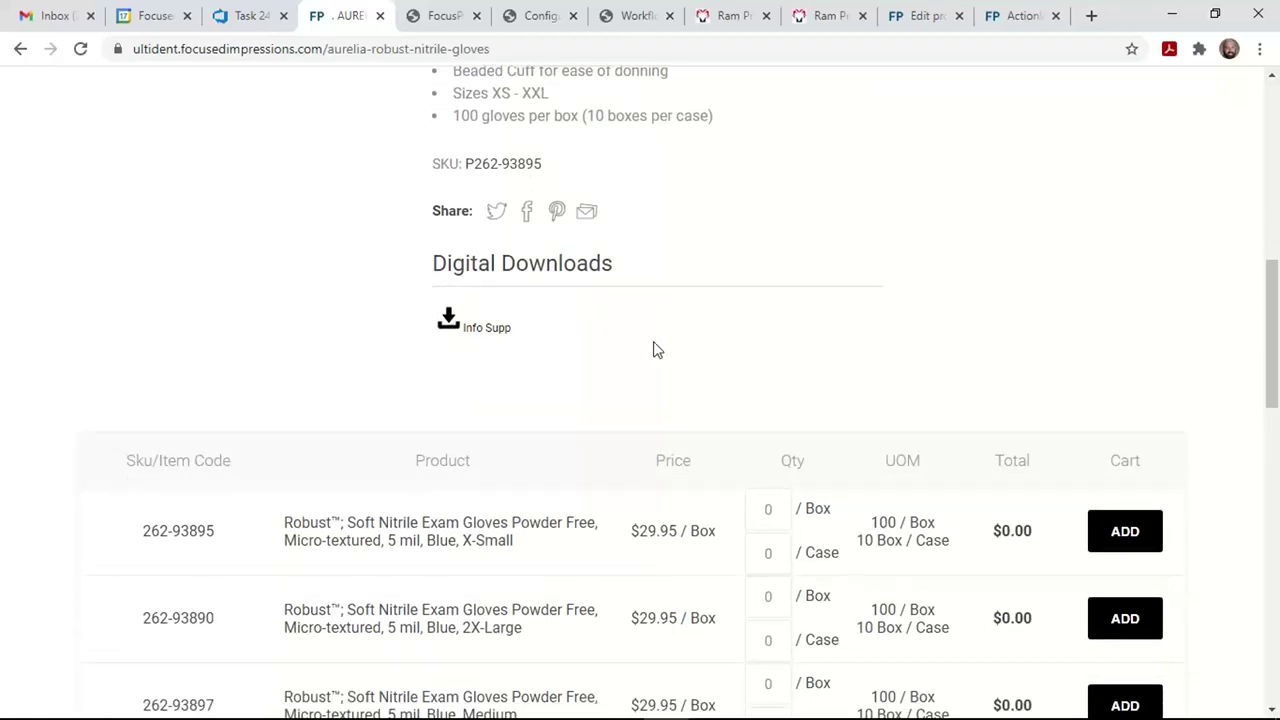
pyautogui.scroll(-3, 652, 349)
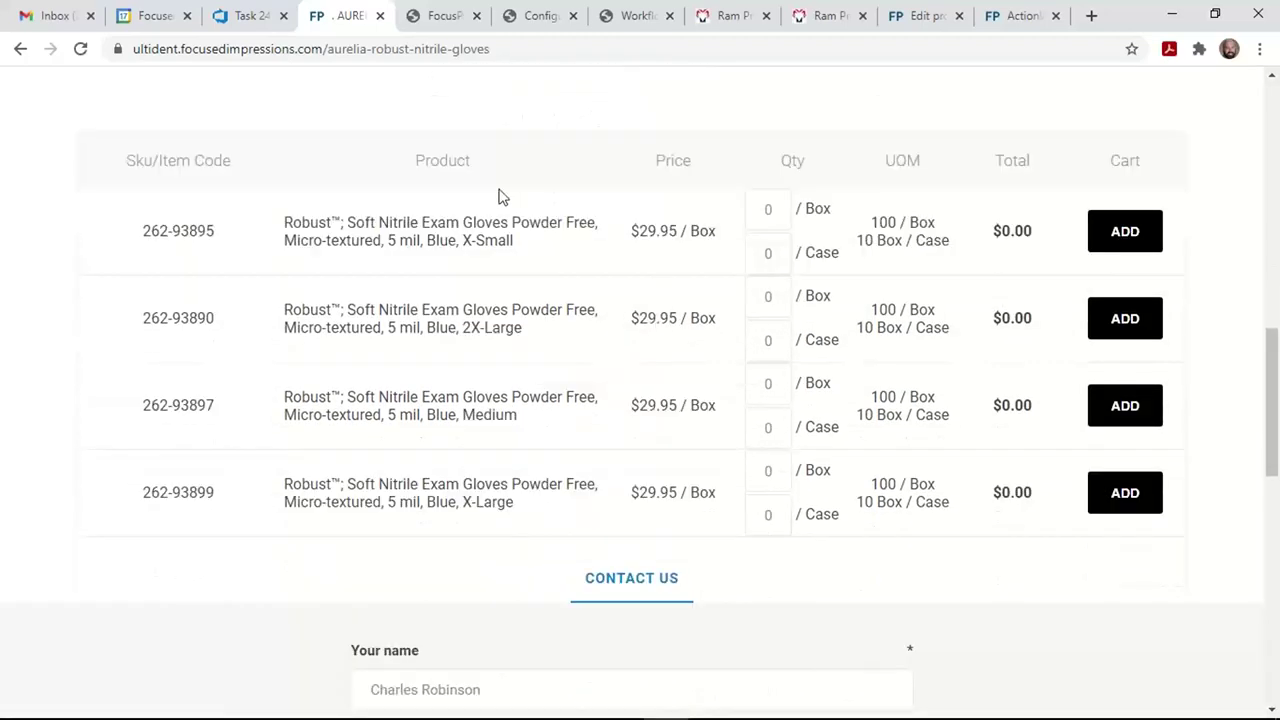
pyautogui.scroll(1, 1275, 112)
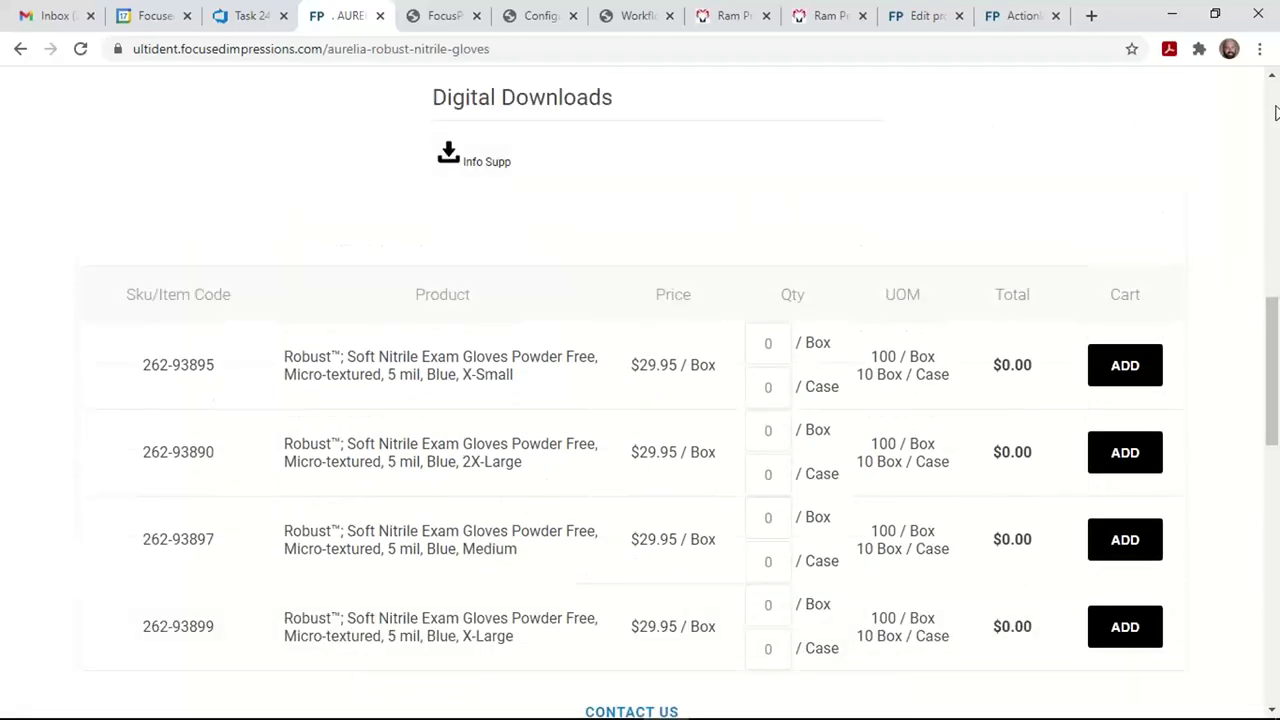
pyautogui.click(1275, 112)
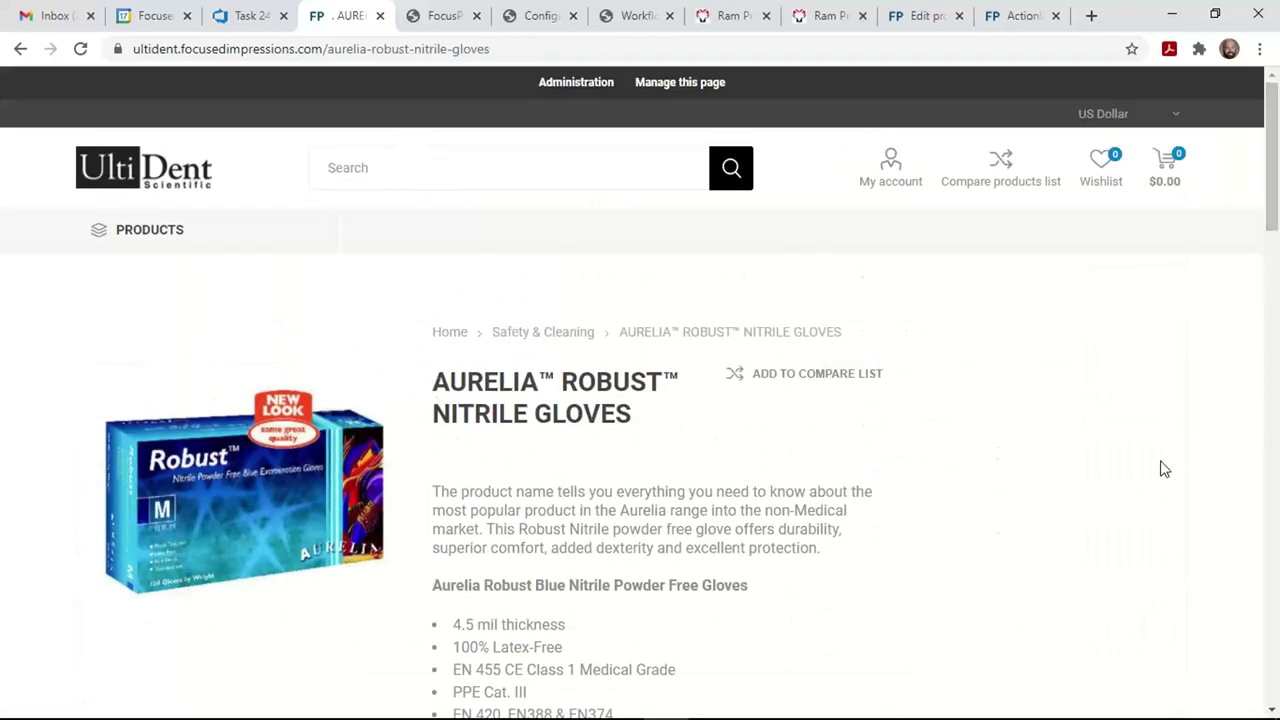
pyautogui.scroll(-10, 1163, 469)
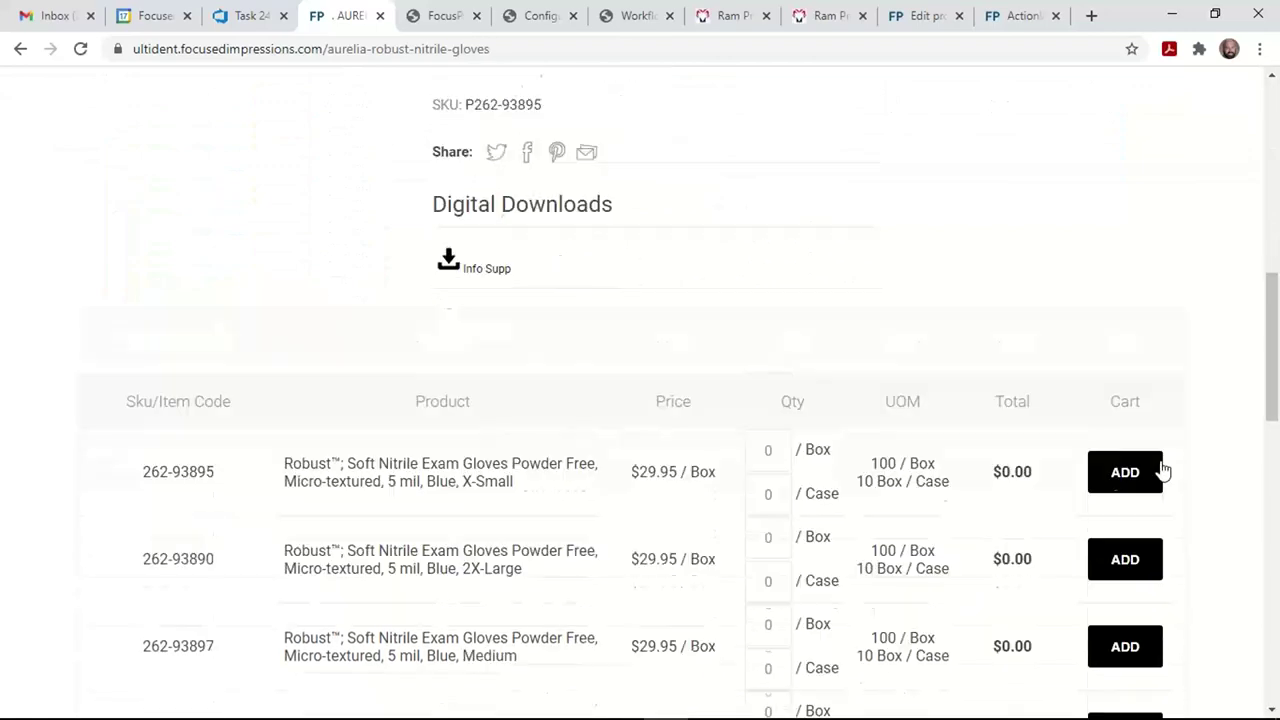
pyautogui.scroll(-2, 1163, 469)
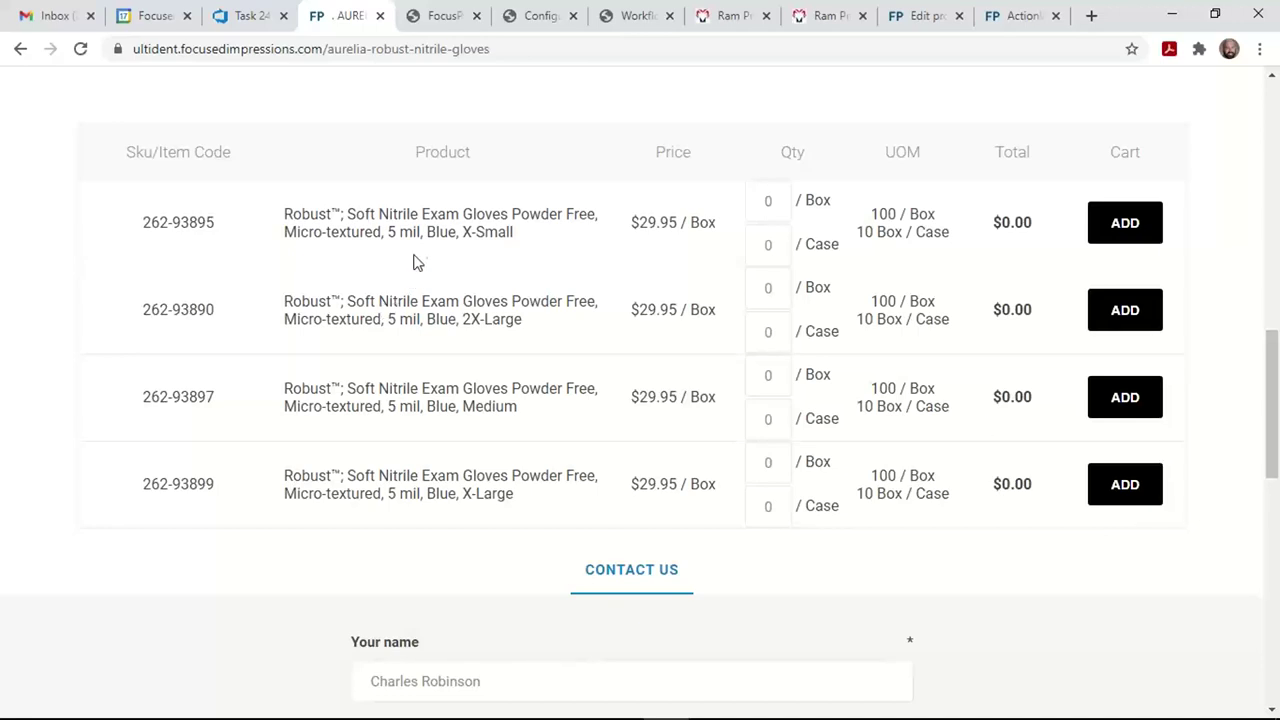
pyautogui.moveTo(427, 232); pyautogui.dragTo(530, 232)
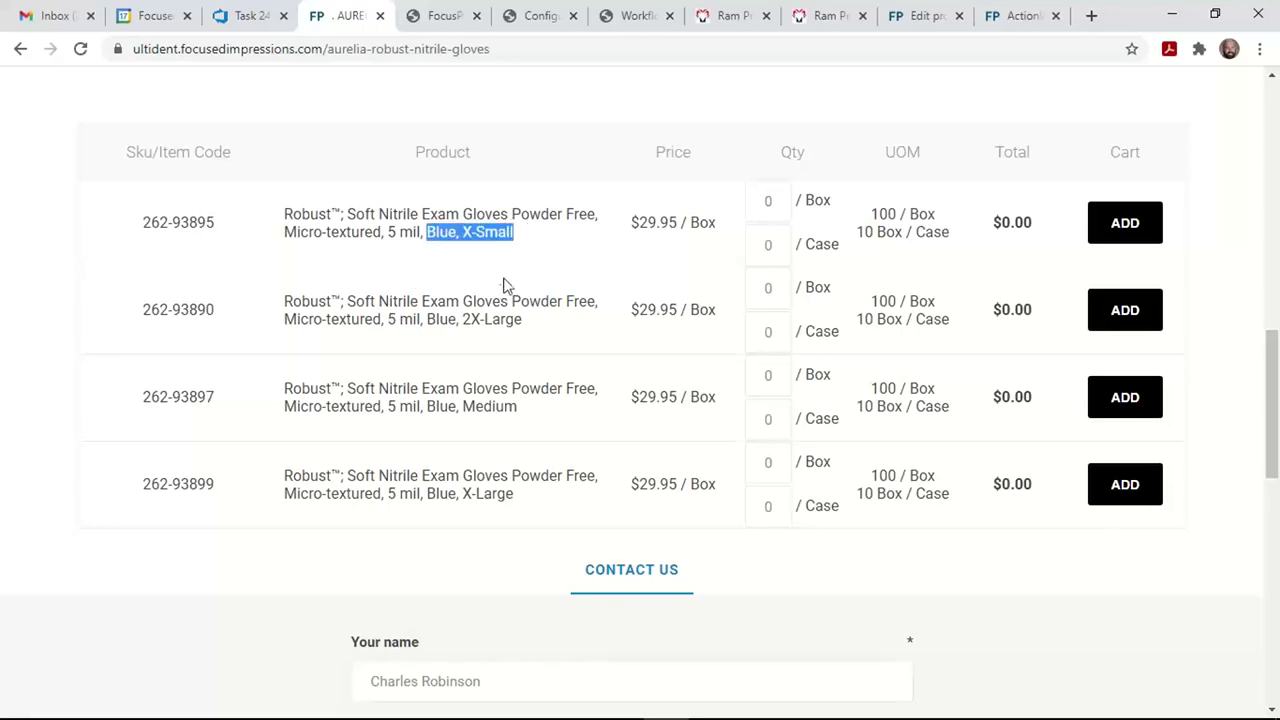
pyautogui.moveTo(464, 319); pyautogui.dragTo(517, 322)
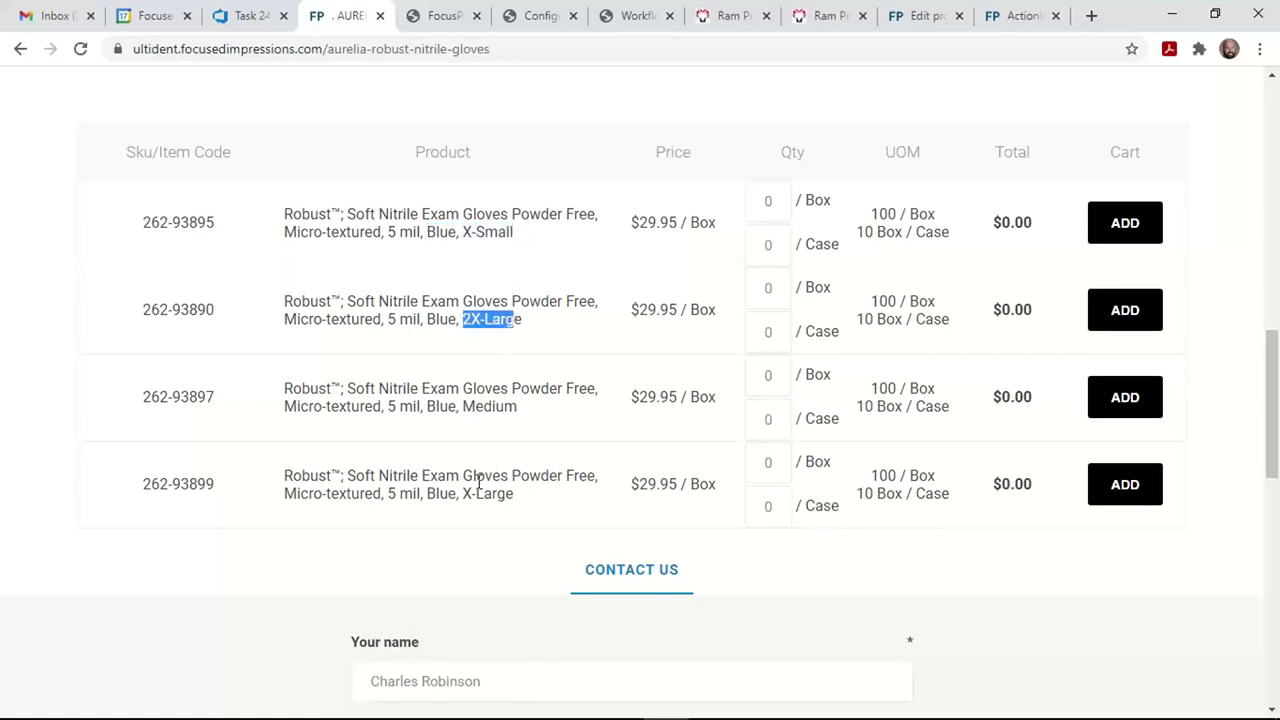
pyautogui.doubleClick(768, 245)
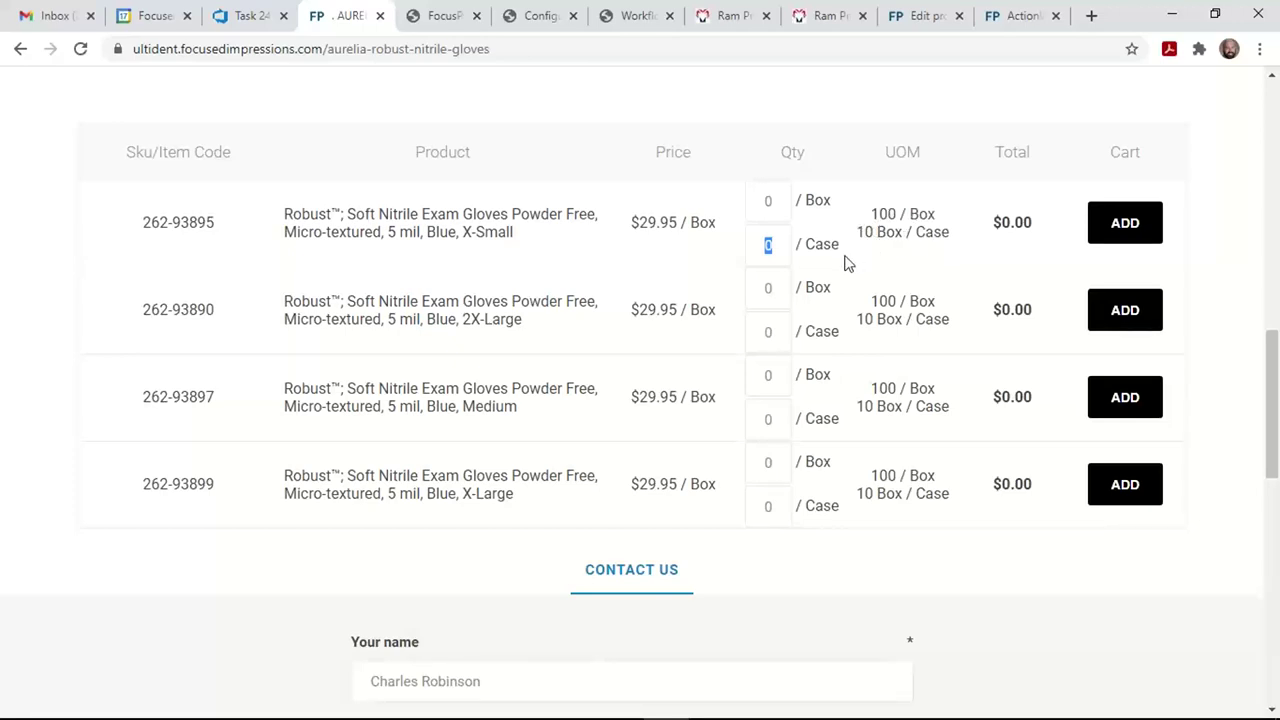
# - Enter 2 in the X-Small row's Case and Box quantity fields
pyautogui.click(1272, 111)
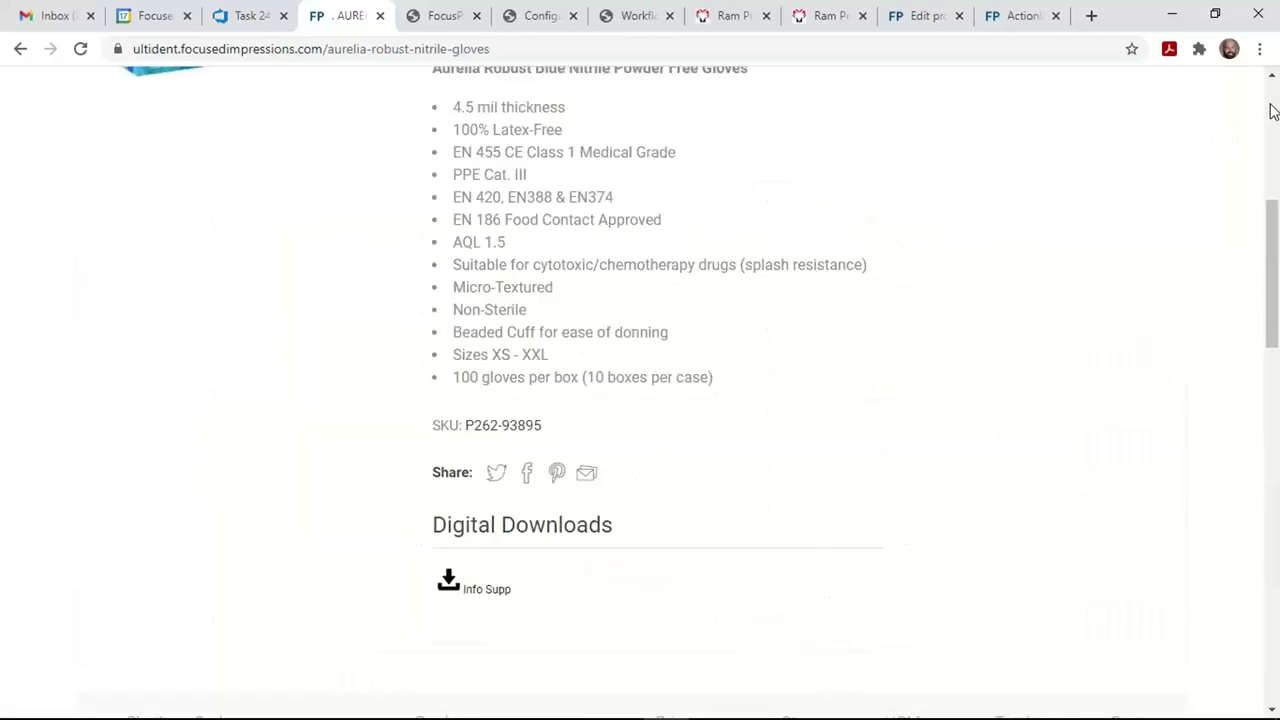
pyautogui.moveTo(1272, 111); pyautogui.dragTo(1275, 360)
pyautogui.write('2')
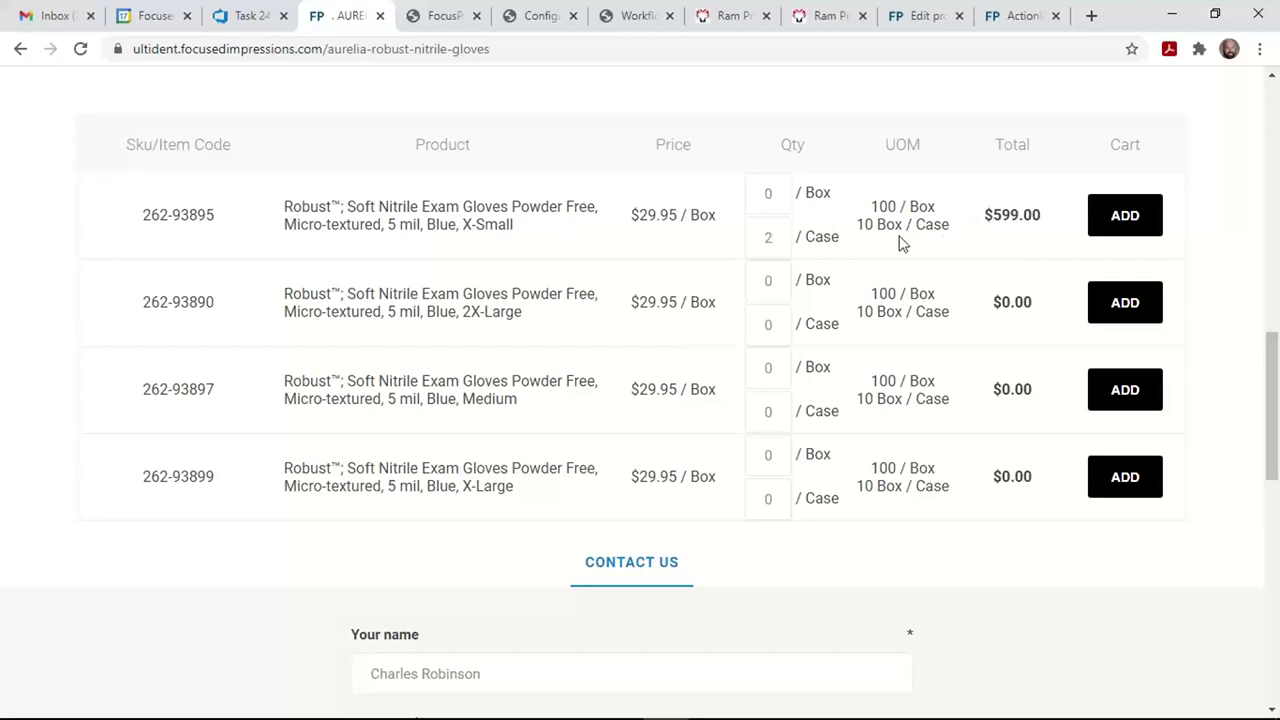
pyautogui.click(775, 244)
pyautogui.click(770, 193)
pyautogui.write('2')
# - Add the X-Small blue nitrile gloves to the cart
pyautogui.scroll(2, 1272, 104)
pyautogui.click(1272, 104)
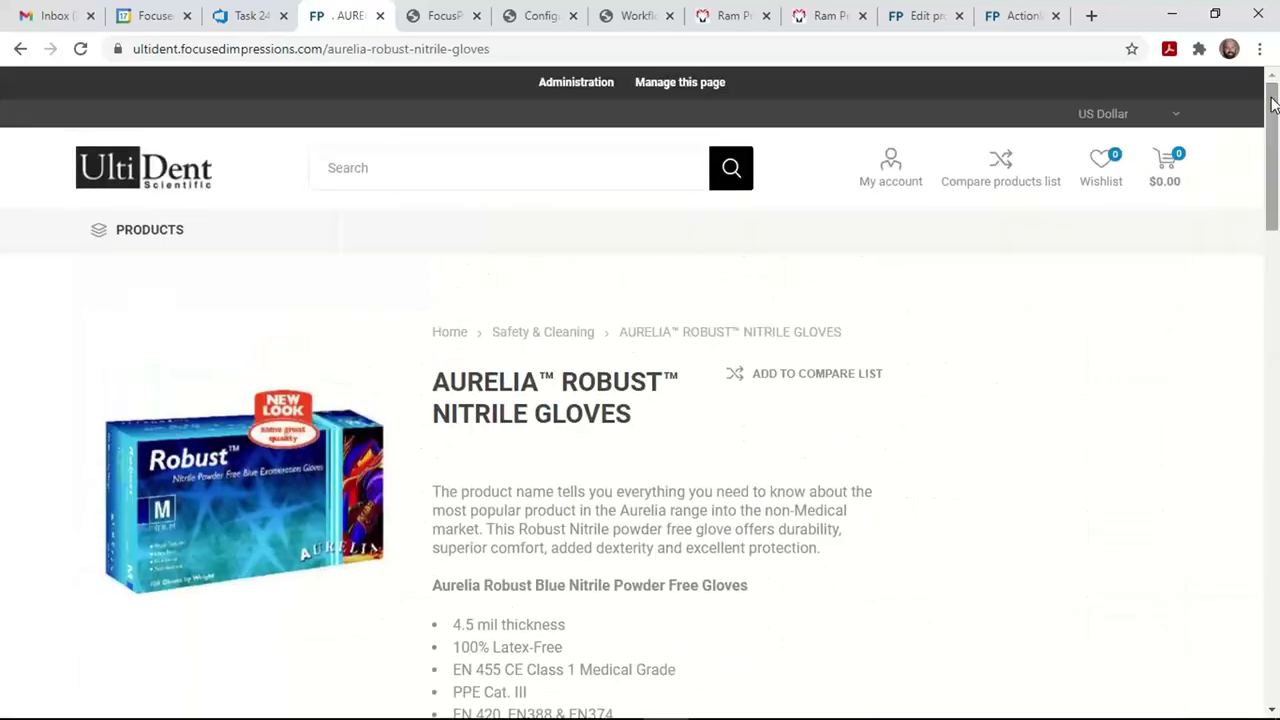
pyautogui.click(1276, 290)
pyautogui.scroll(-4, 1276, 290)
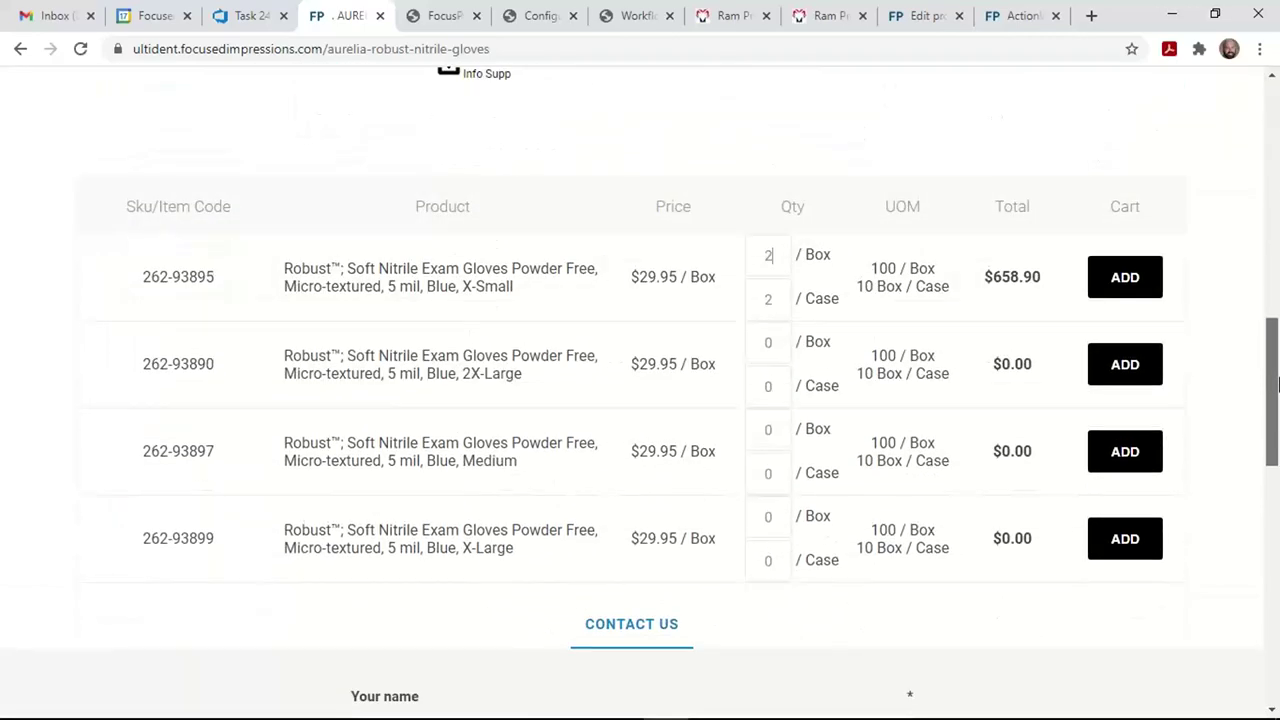
pyautogui.click(1123, 274)
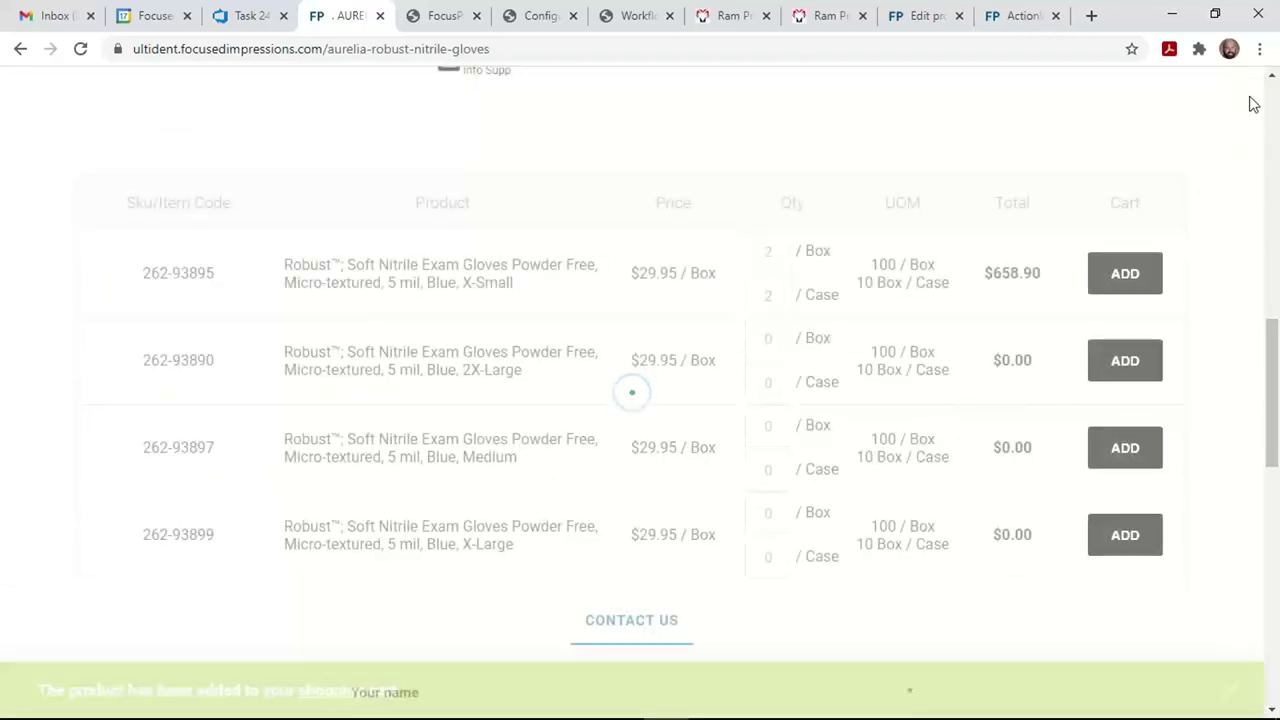
# - Review the cart summary showing 22 items totalling $658.90
pyautogui.click(1275, 98)
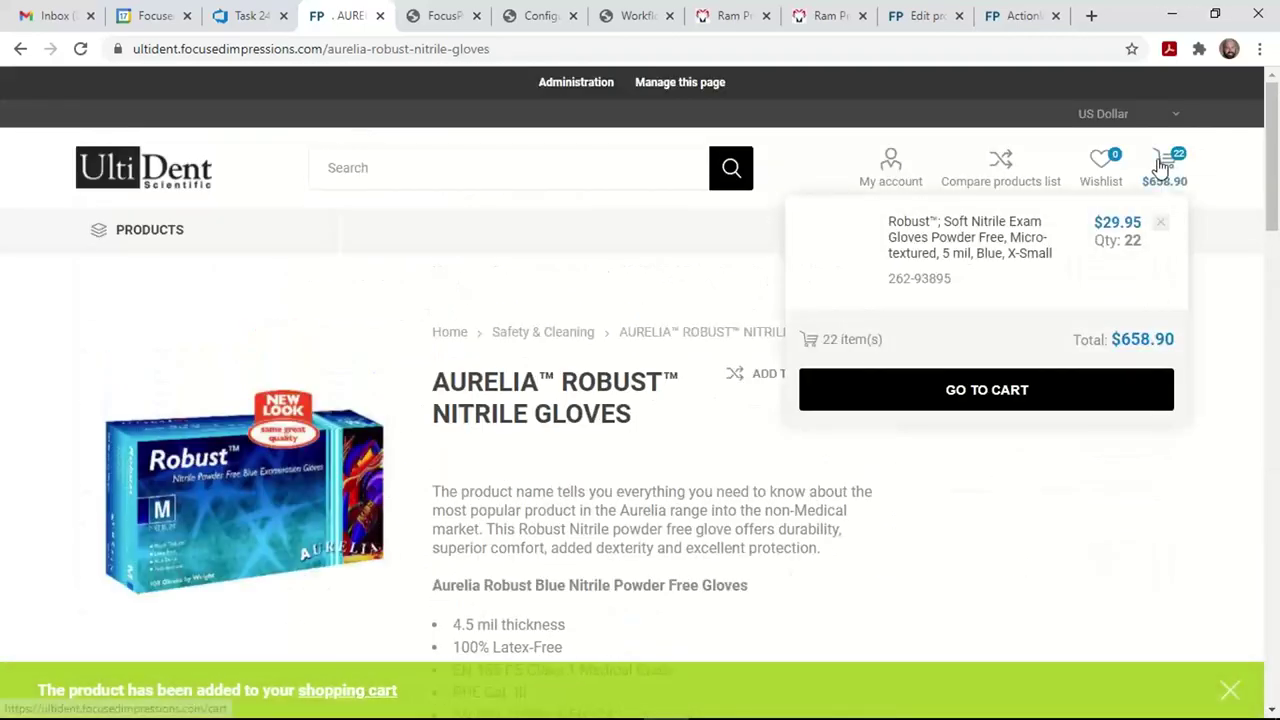
pyautogui.doubleClick(1133, 241)
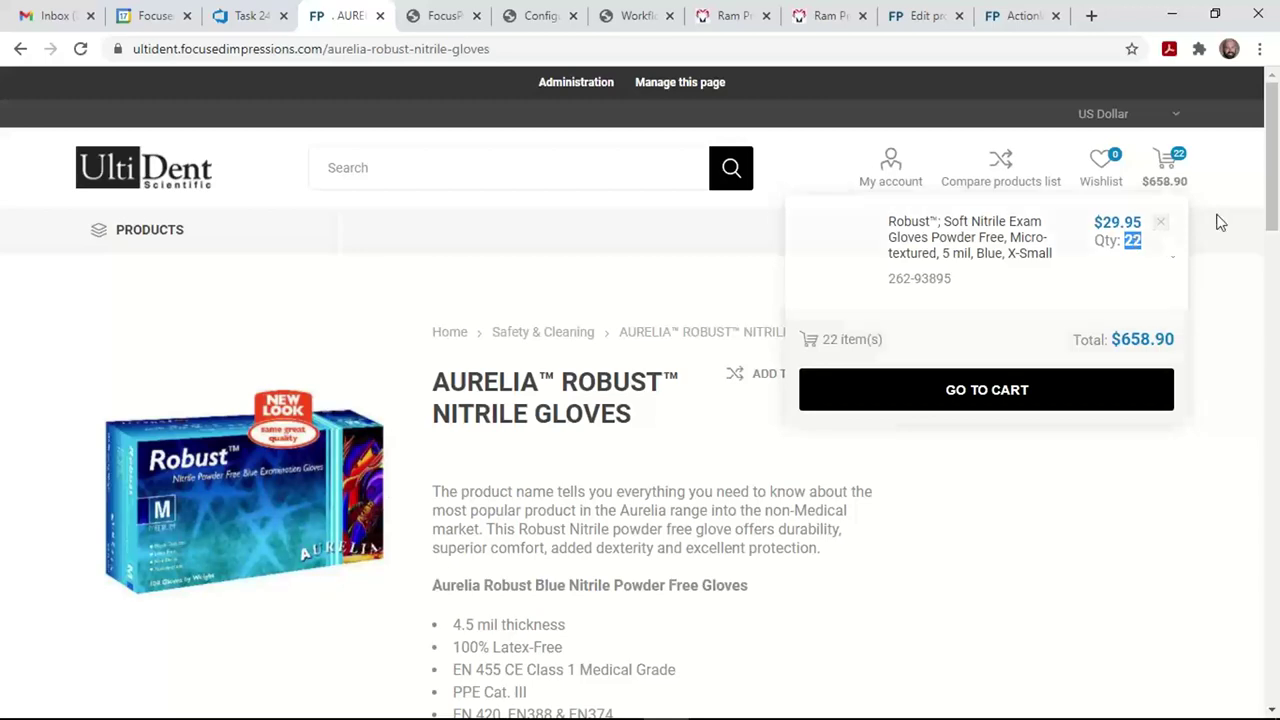
pyautogui.moveTo(1271, 163); pyautogui.dragTo(1275, 447)
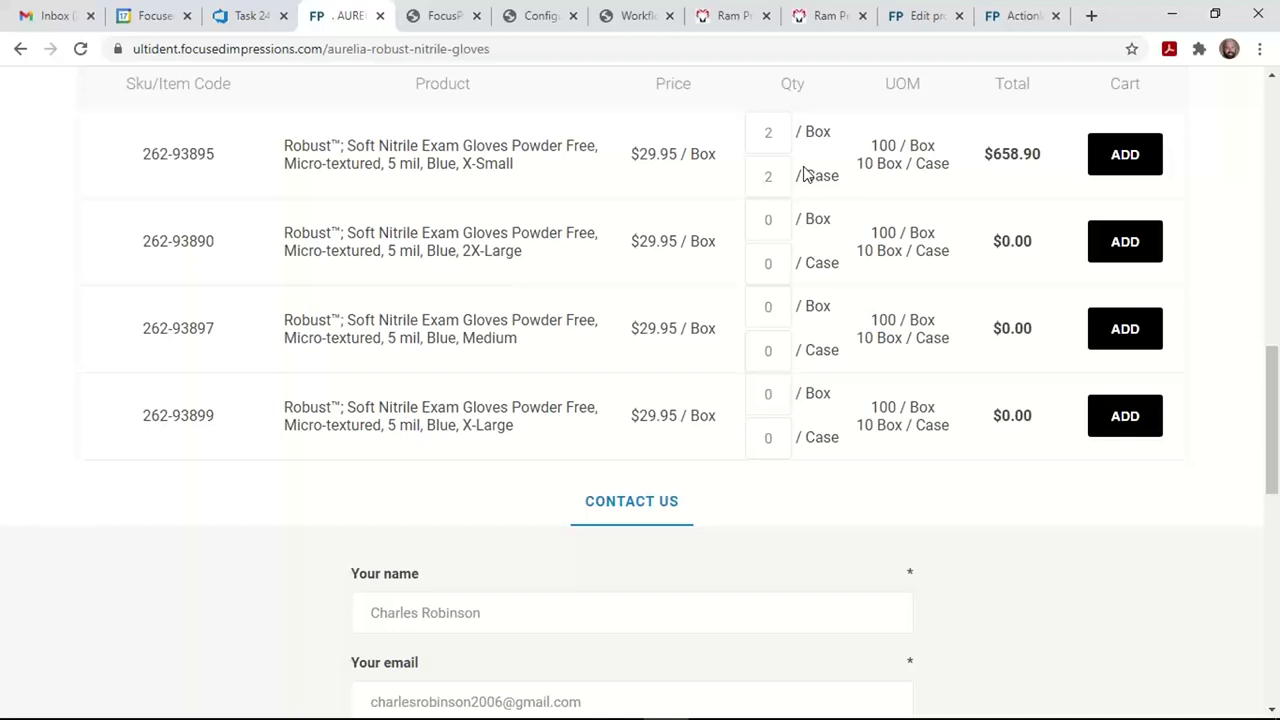
pyautogui.click(771, 129)
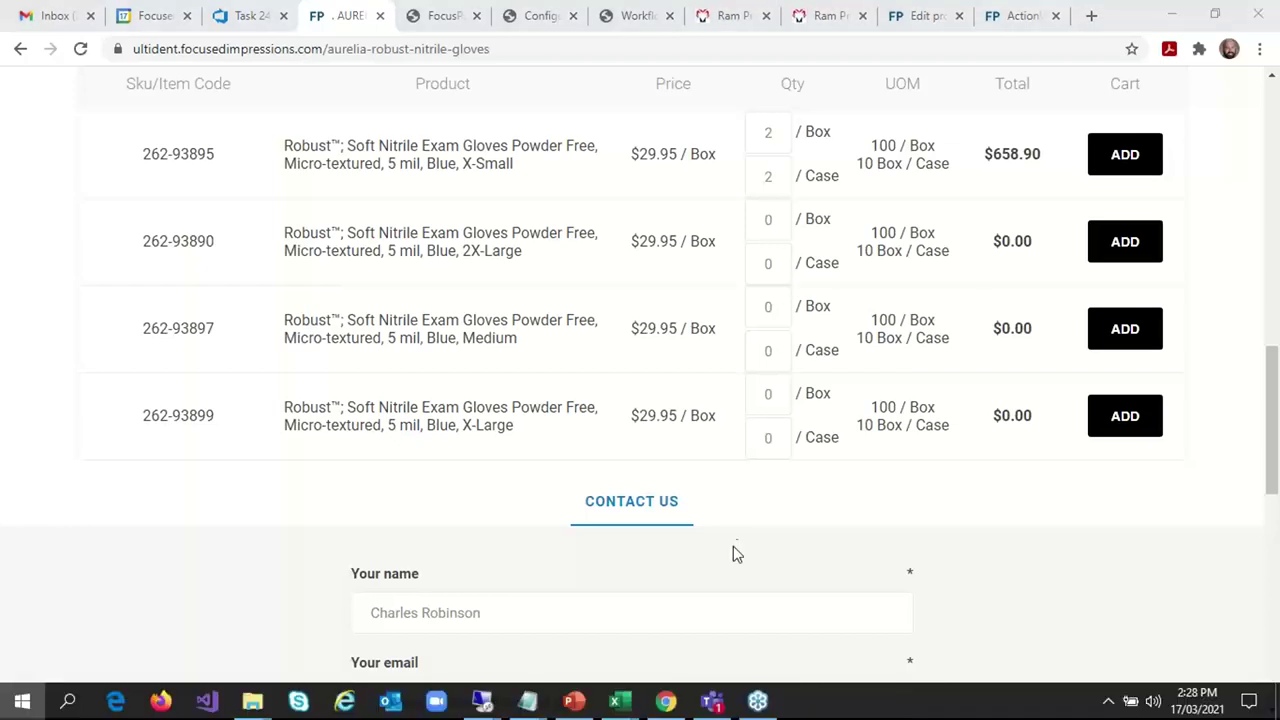
pyautogui.moveTo(481, 703)
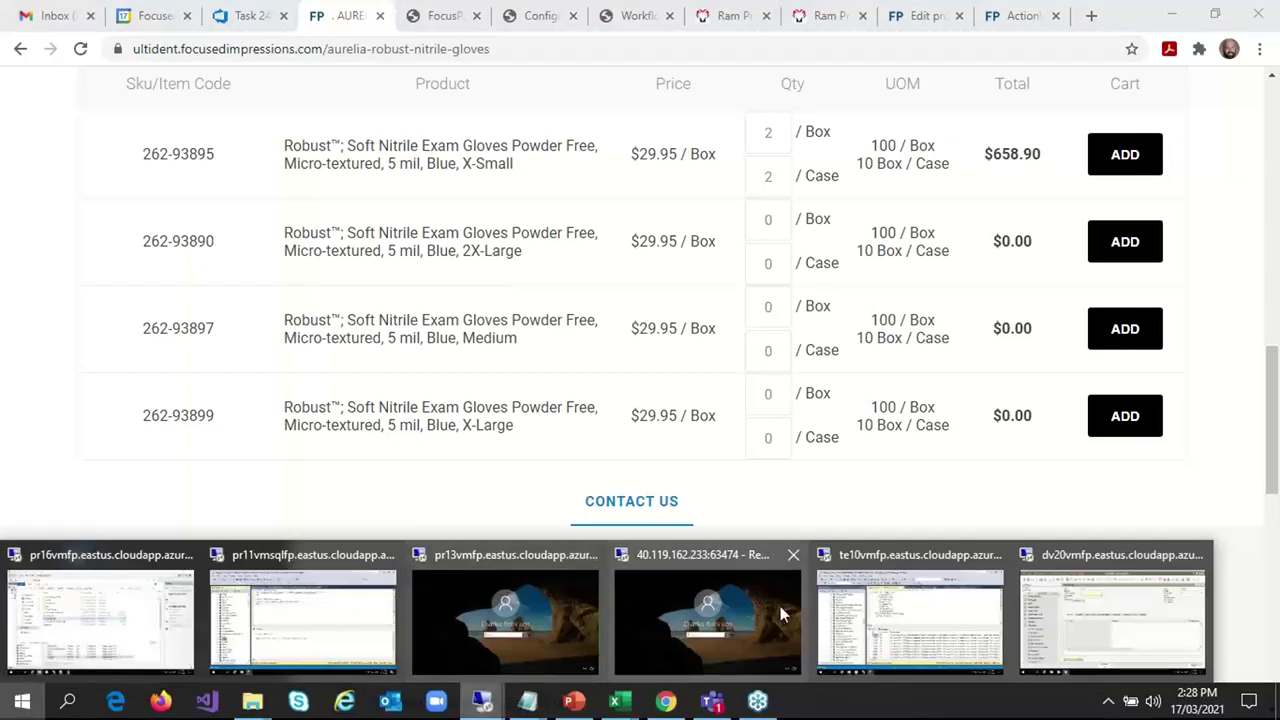
# - Add a line to item V001's Item Categories grid and open the category lookup
pyautogui.click(1078, 597)
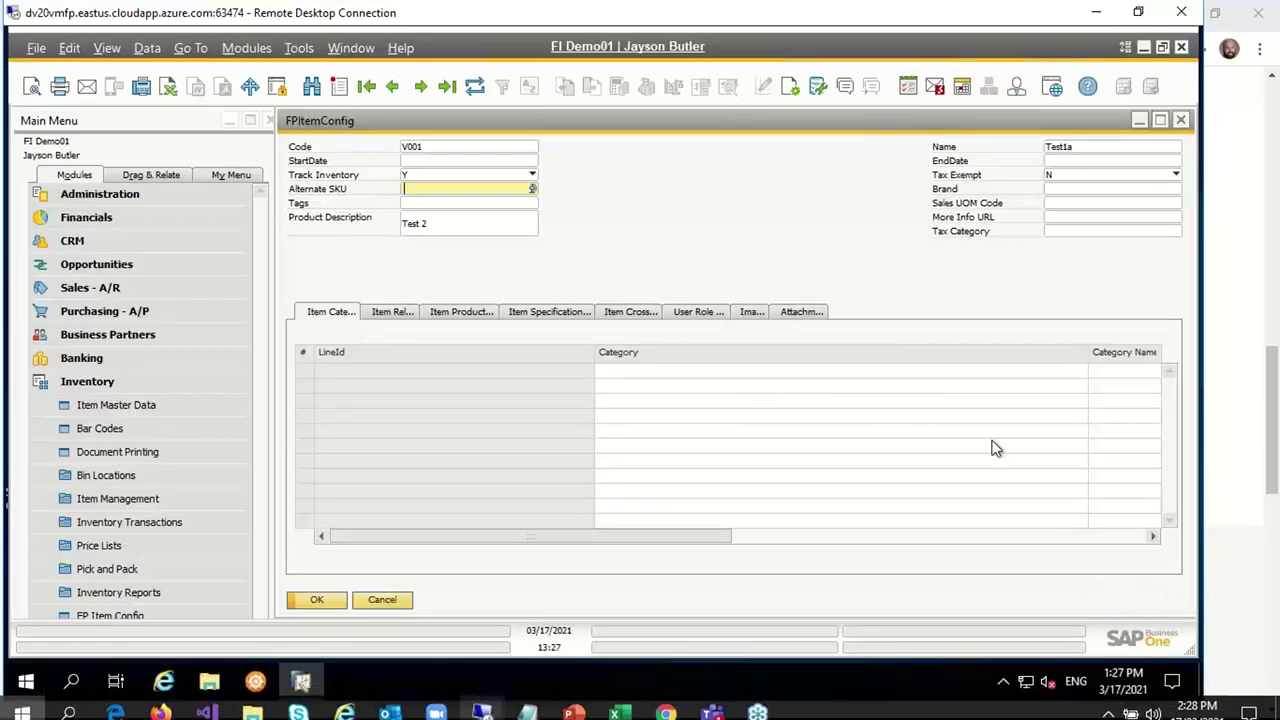
pyautogui.rightClick(306, 358)
pyautogui.click(389, 479)
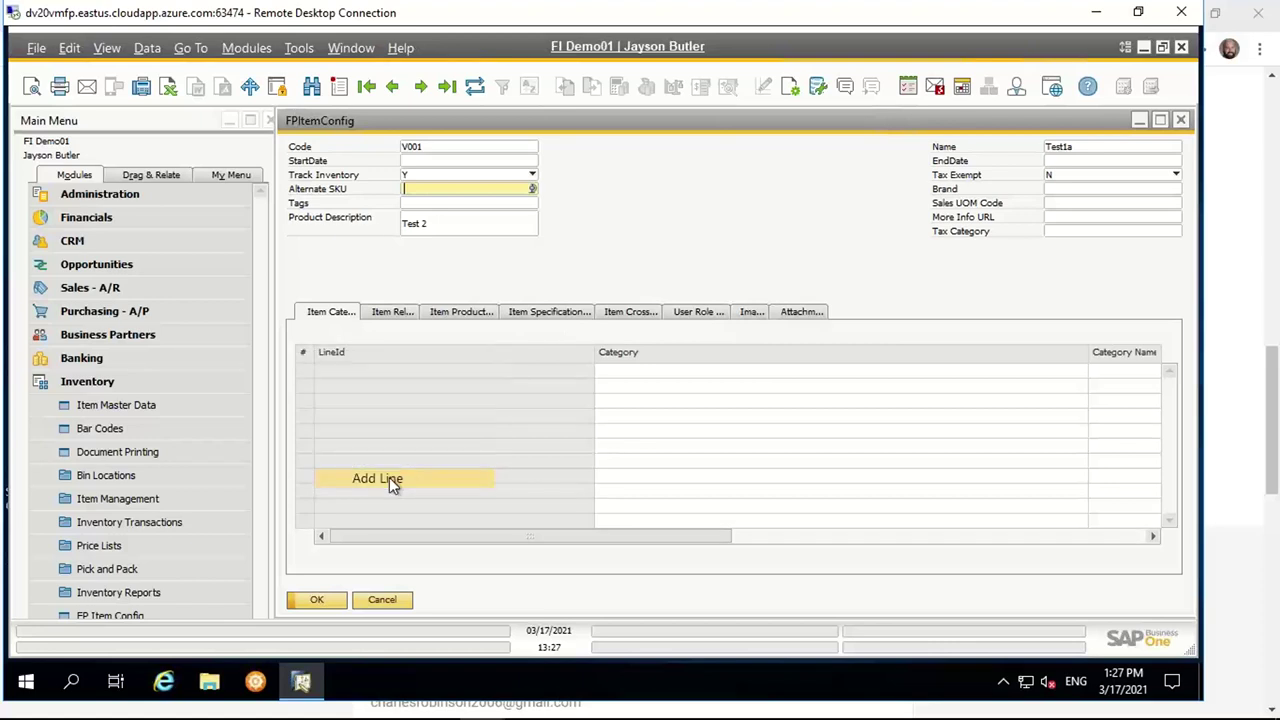
pyautogui.click(652, 369)
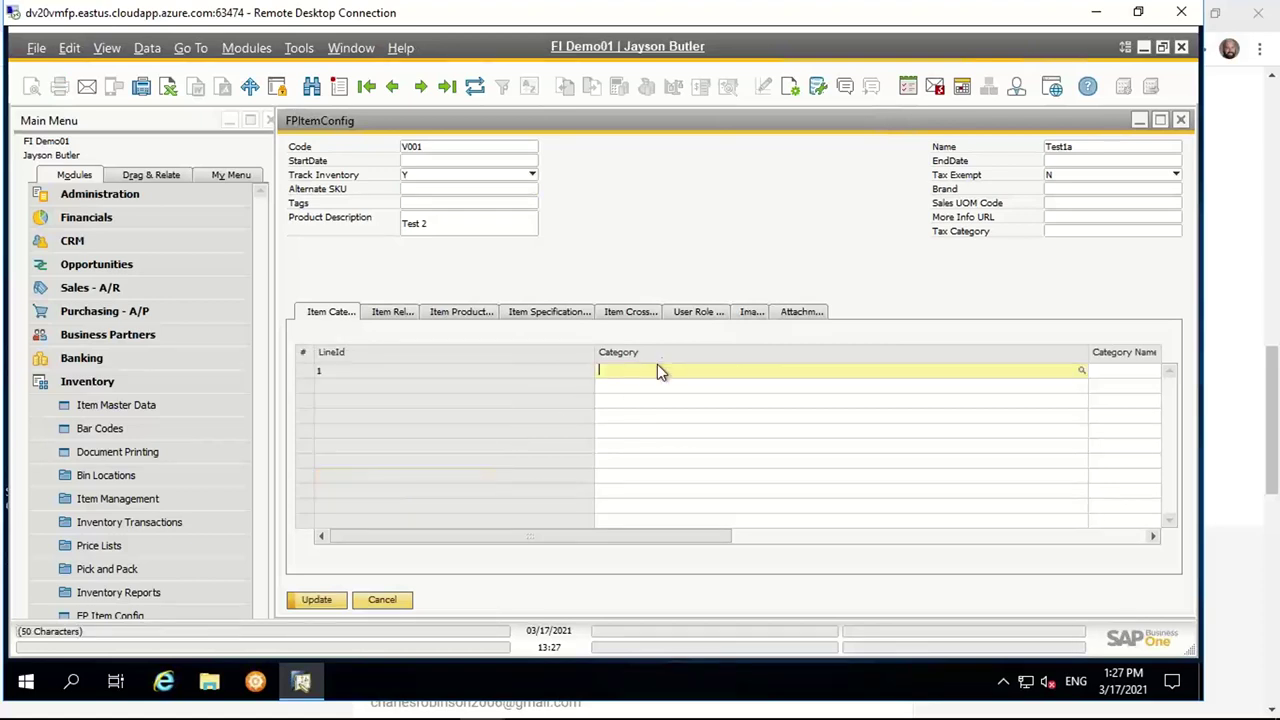
pyautogui.click(1083, 371)
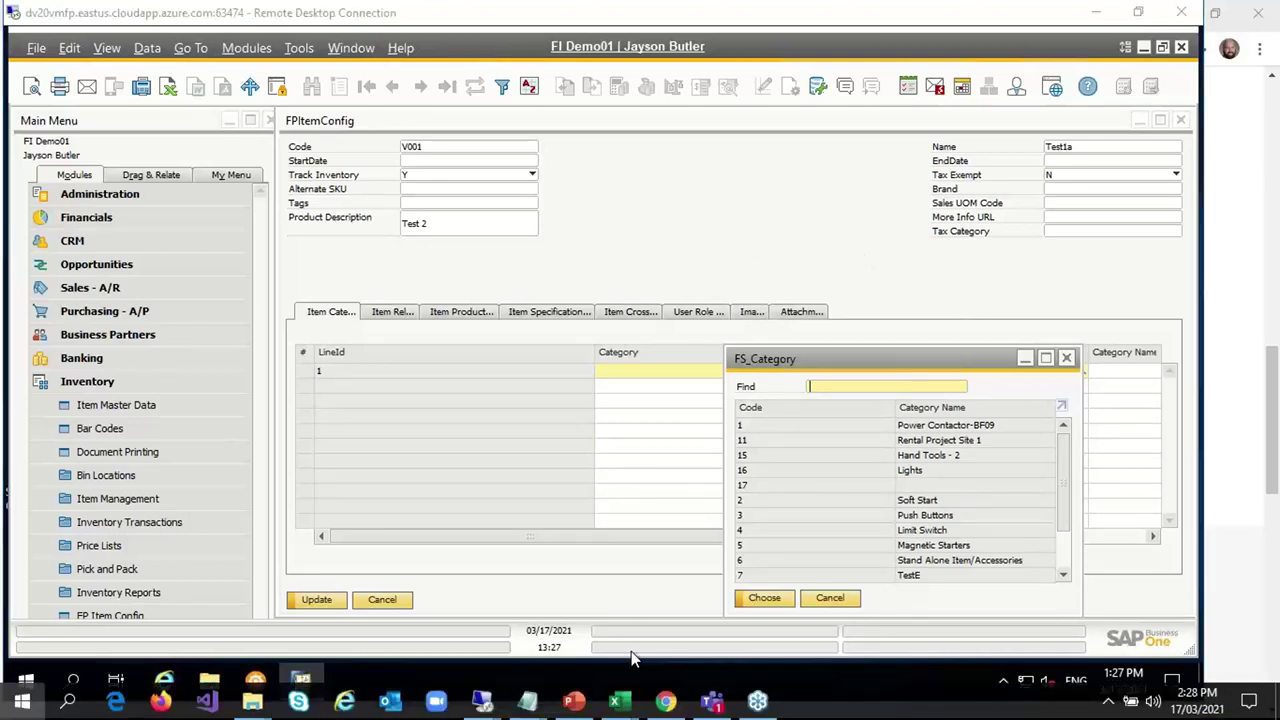
# - Show the United States hops catalogue on another FocusPoint storefront tab
pyautogui.click(665, 701)
pyautogui.click(437, 17)
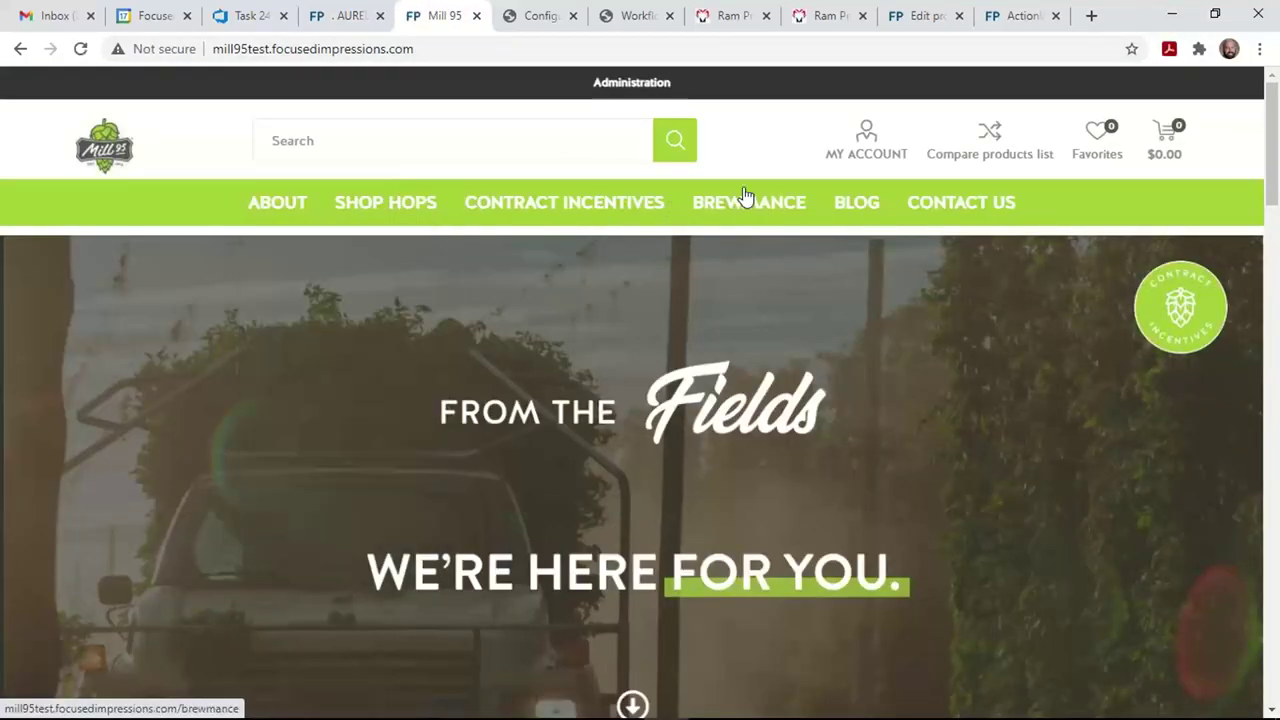
pyautogui.click(335, 262)
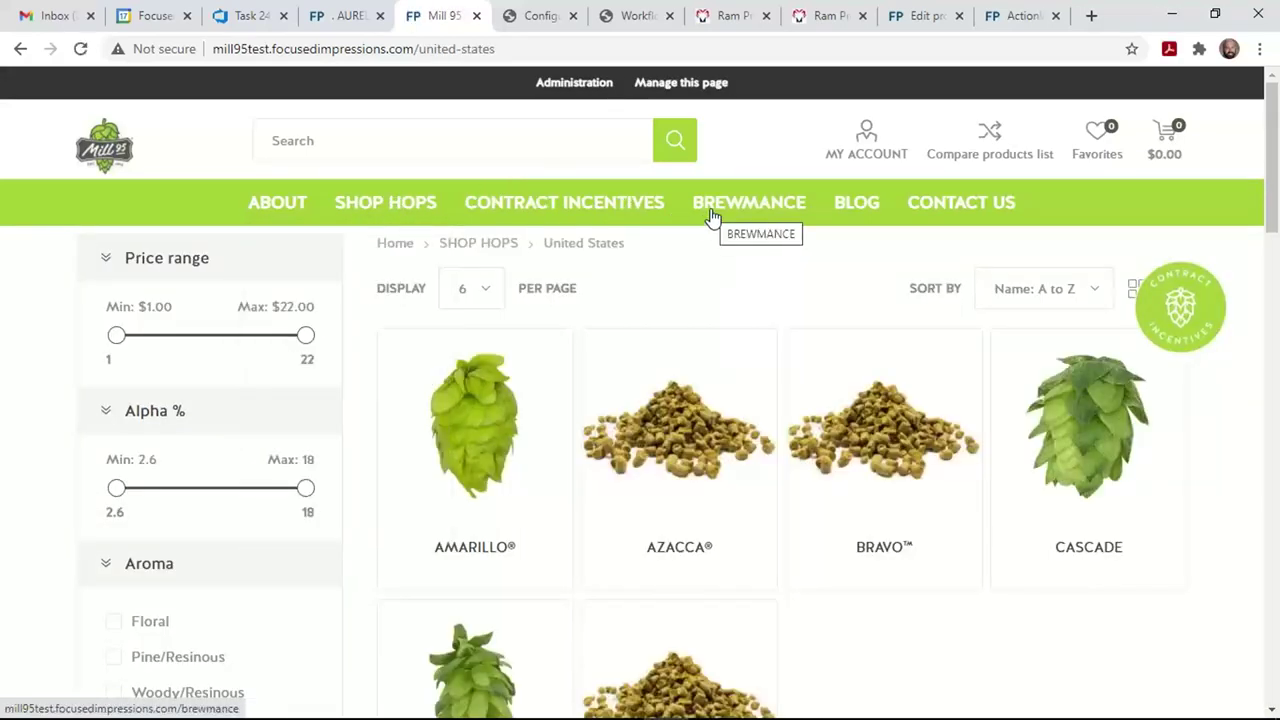
pyautogui.hotkey('alt', 'Tab')
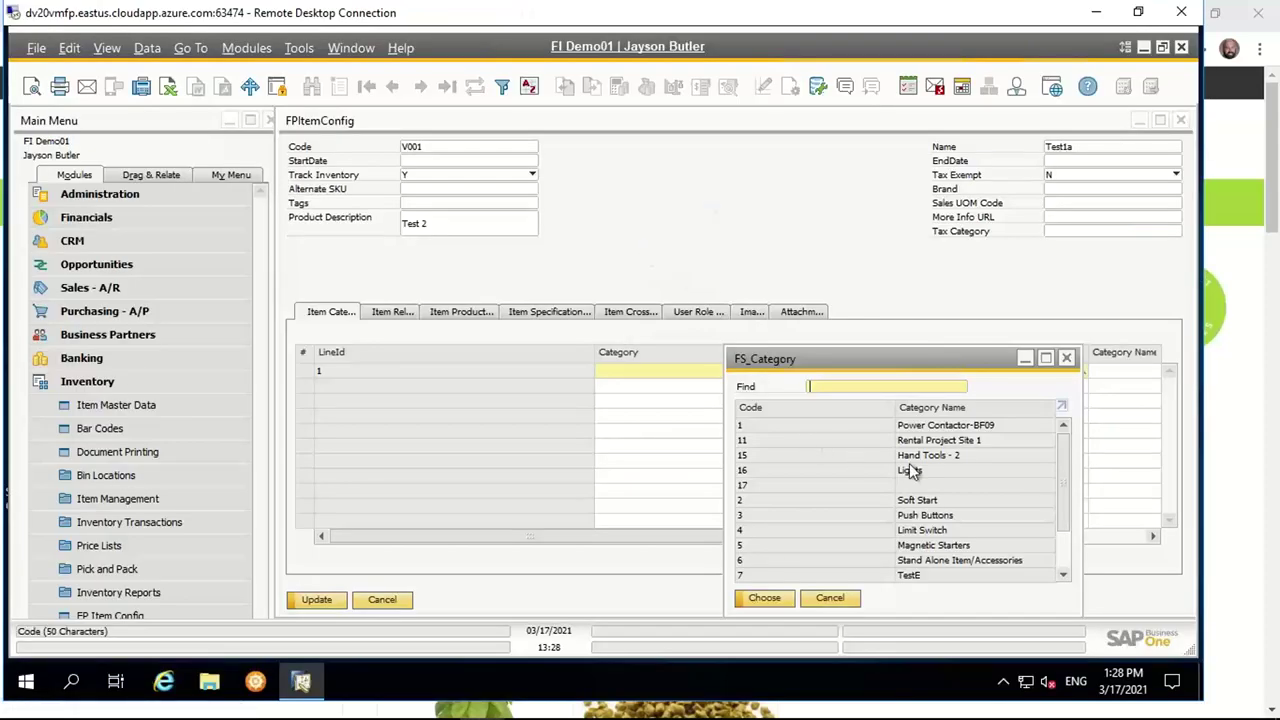
# - Set row 1's category to 1 Power Contactor-BF09 and view the Item Related list
pyautogui.click(950, 427)
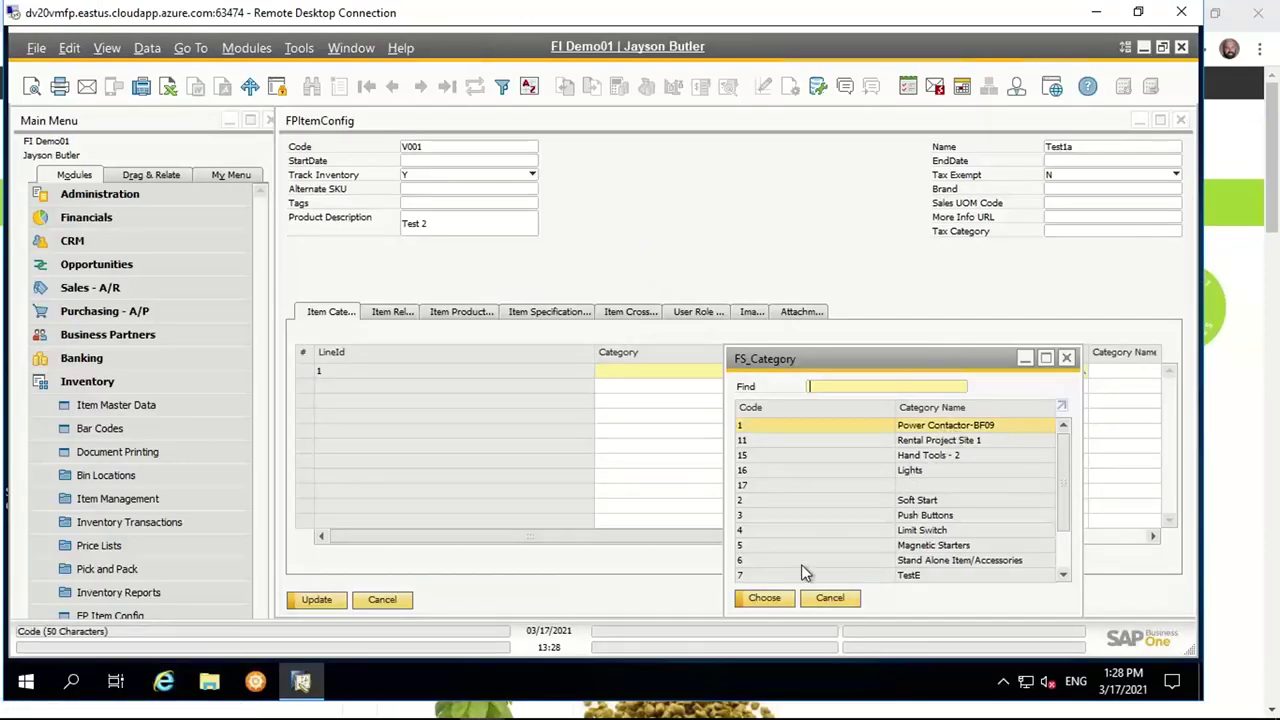
pyautogui.click(762, 598)
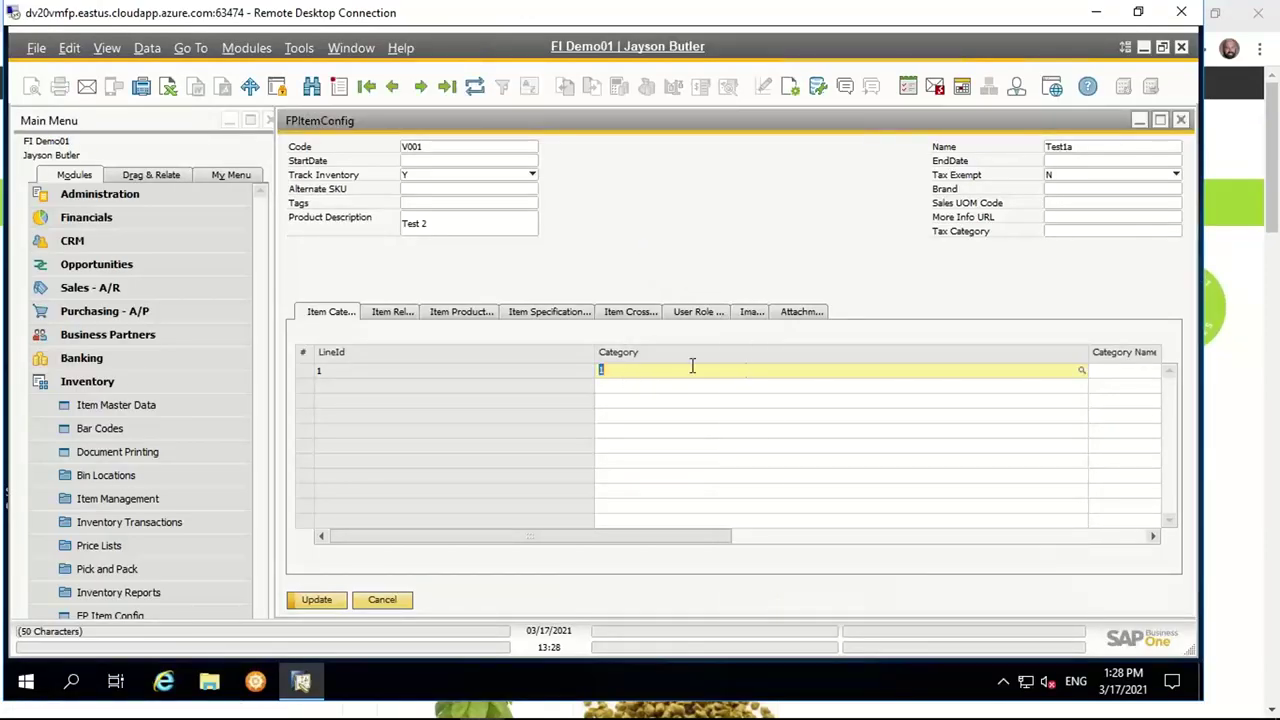
pyautogui.click(400, 311)
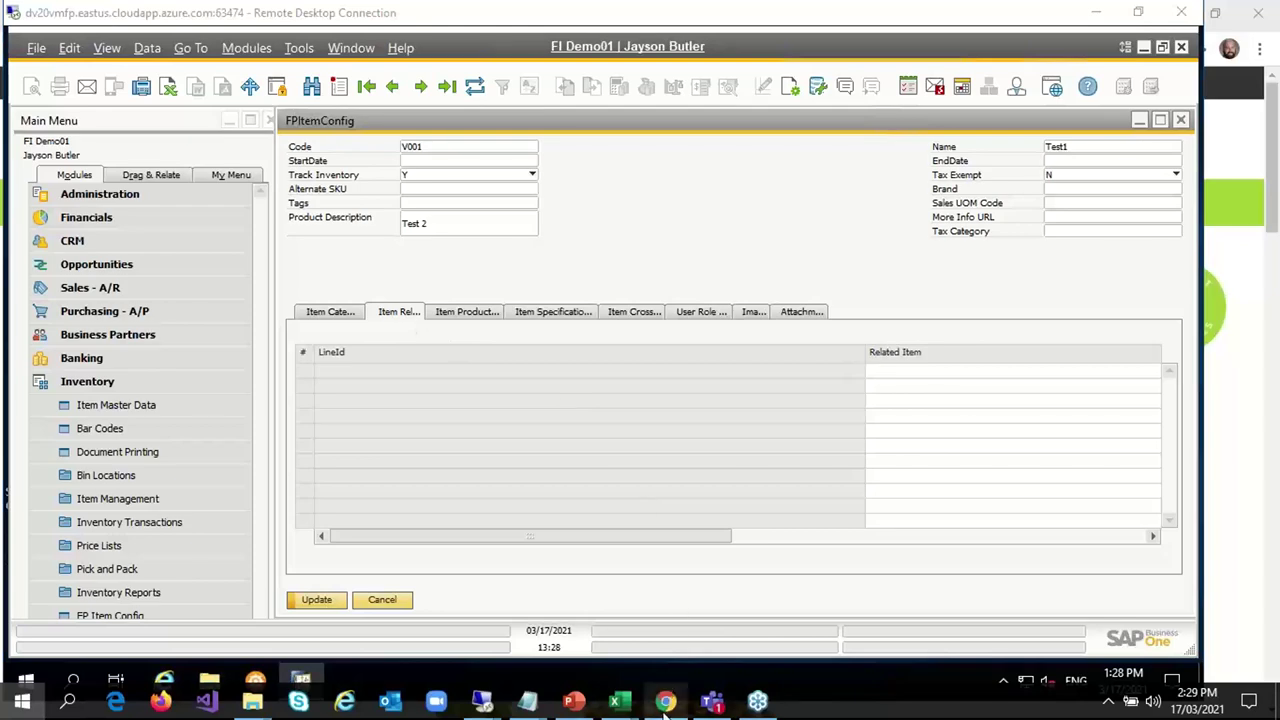
# - Load the action-ind.com site in a new browser tab
pyautogui.click(666, 697)
pyautogui.click(1091, 16)
pyautogui.write('www.ac')
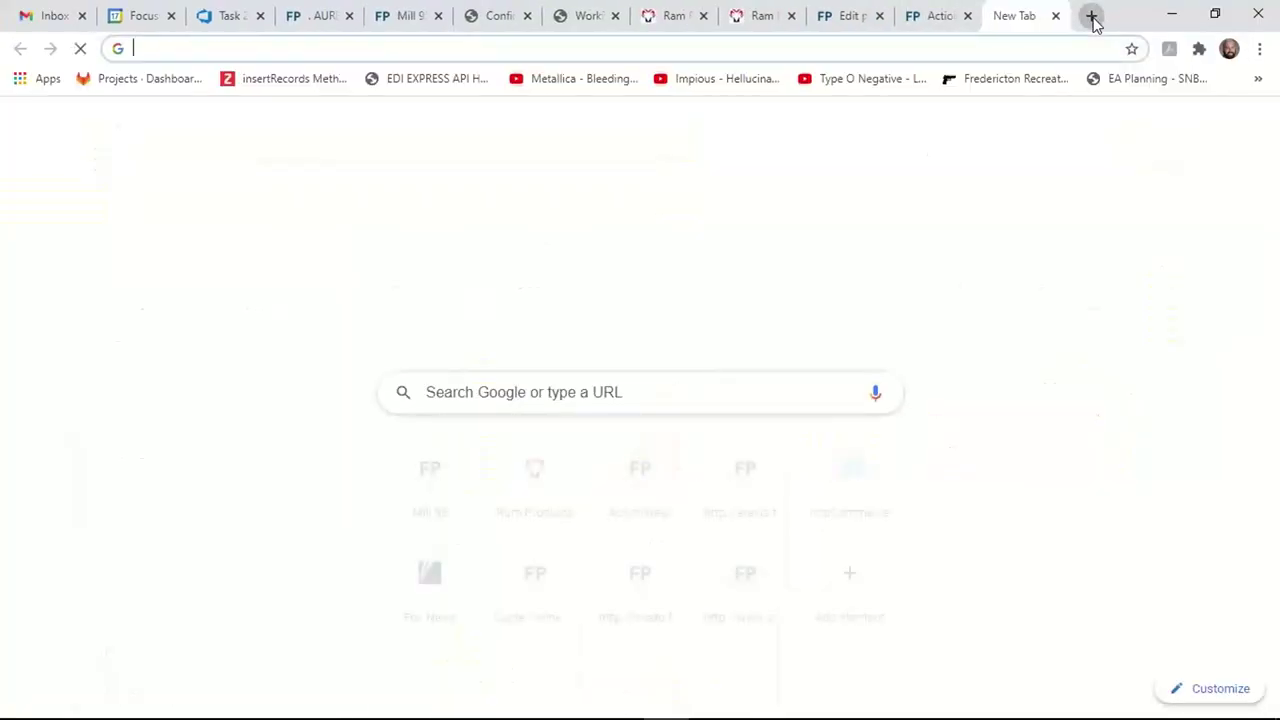
pyautogui.write('tion')
pyautogui.press('BackSpace')
pyautogui.press('BackSpace')
pyautogui.press('BackSpace')
pyautogui.press('BackSpace')
pyautogui.write('ction-')
pyautogui.press('Return')
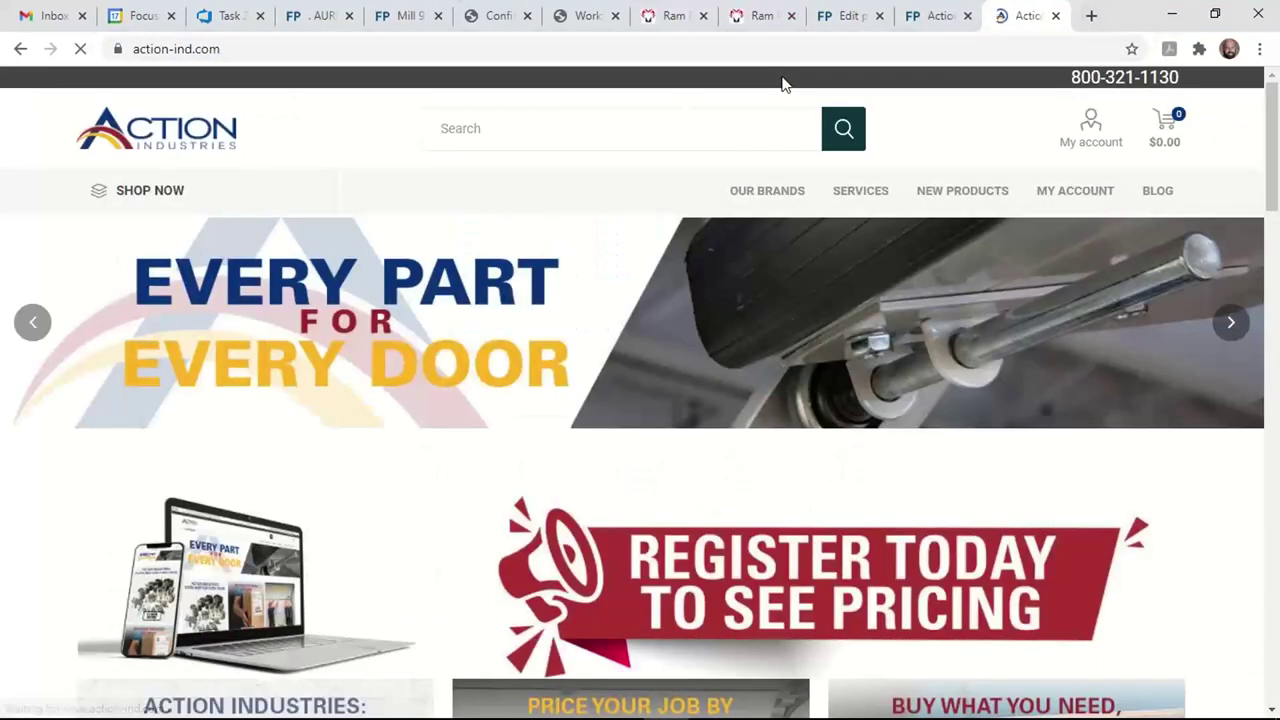
# - Search for 'bottom t rubber' and open the BOTTOM-T-RUBBER page under Bottom Seals
pyautogui.click(506, 127)
pyautogui.write('bottom t rubber')
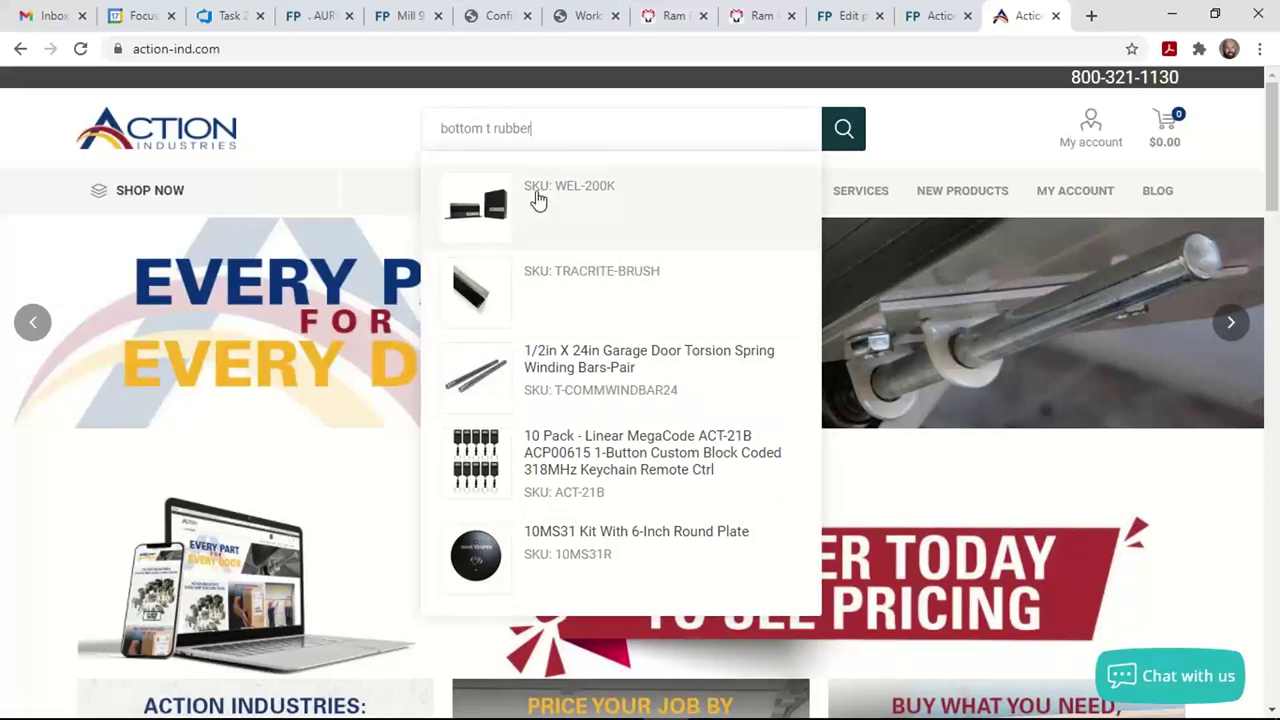
pyautogui.press('Return')
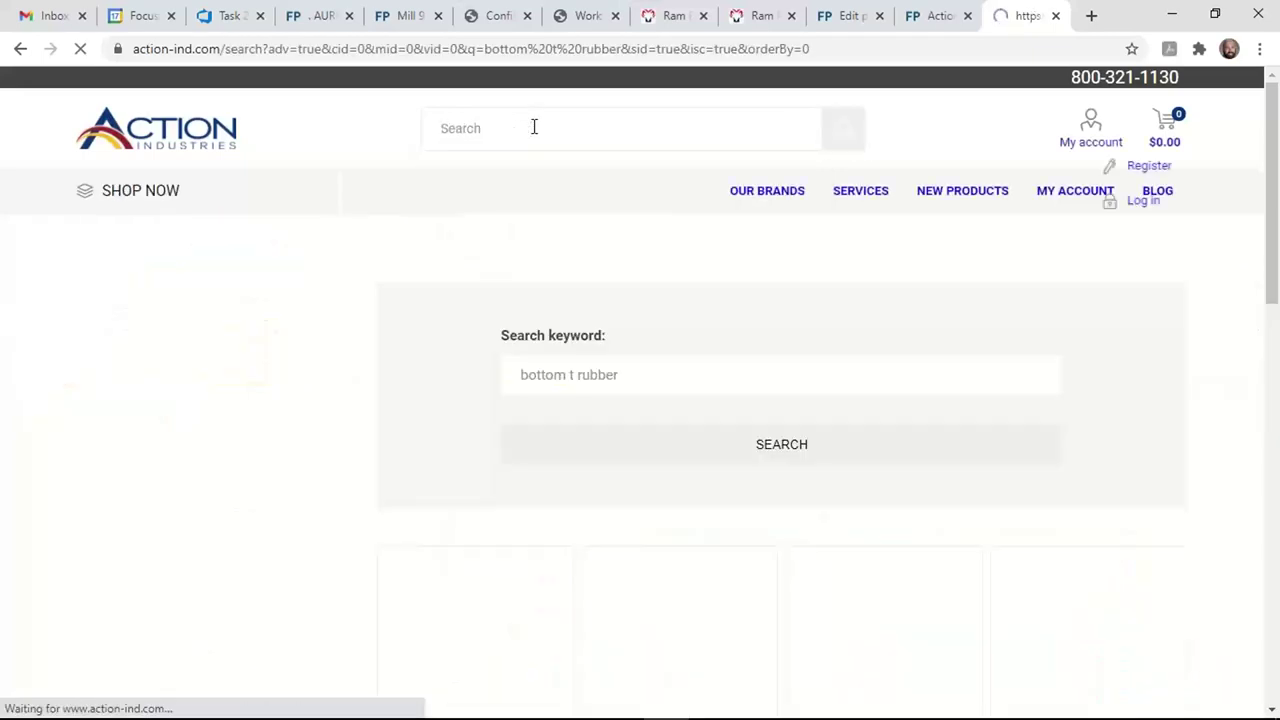
pyautogui.moveTo(1272, 172)
pyautogui.mouseDown()
pyautogui.moveTo(1272, 507)
pyautogui.moveTo(1272, 174)
pyautogui.mouseUp()
pyautogui.click(150, 362)
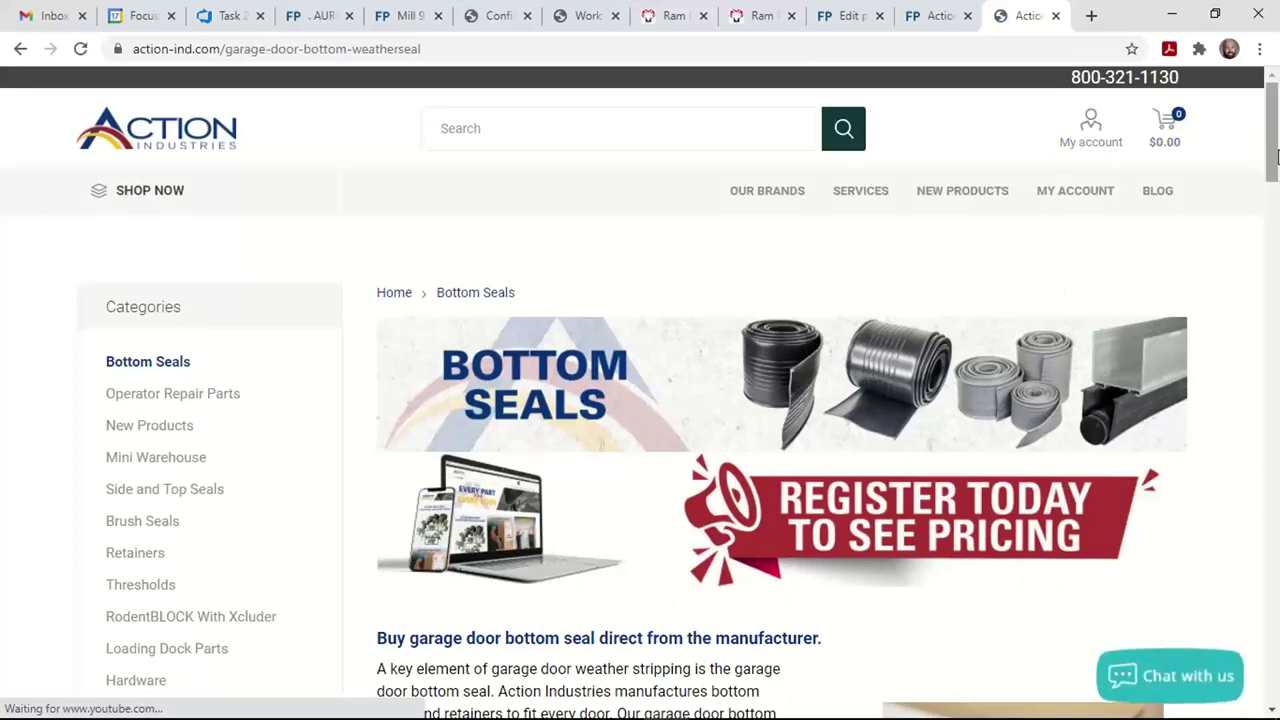
pyautogui.moveTo(1272, 150); pyautogui.dragTo(1276, 184)
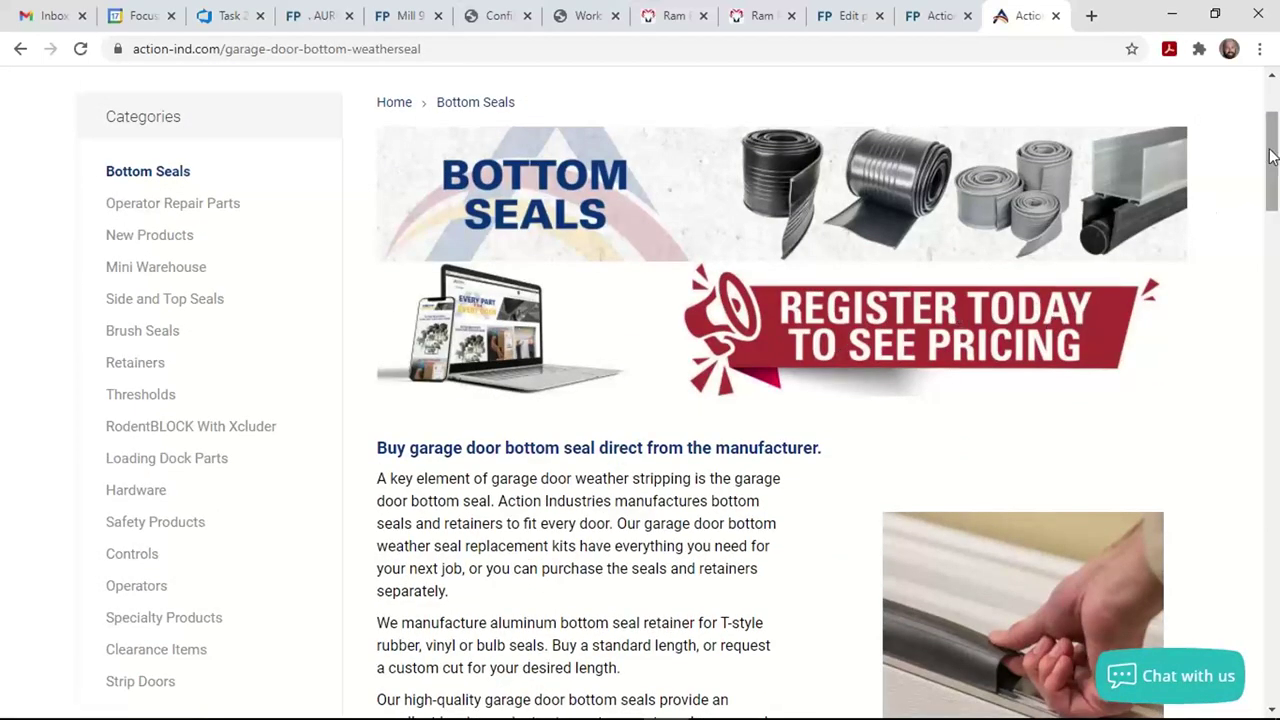
pyautogui.moveTo(1268, 157); pyautogui.dragTo(1273, 334)
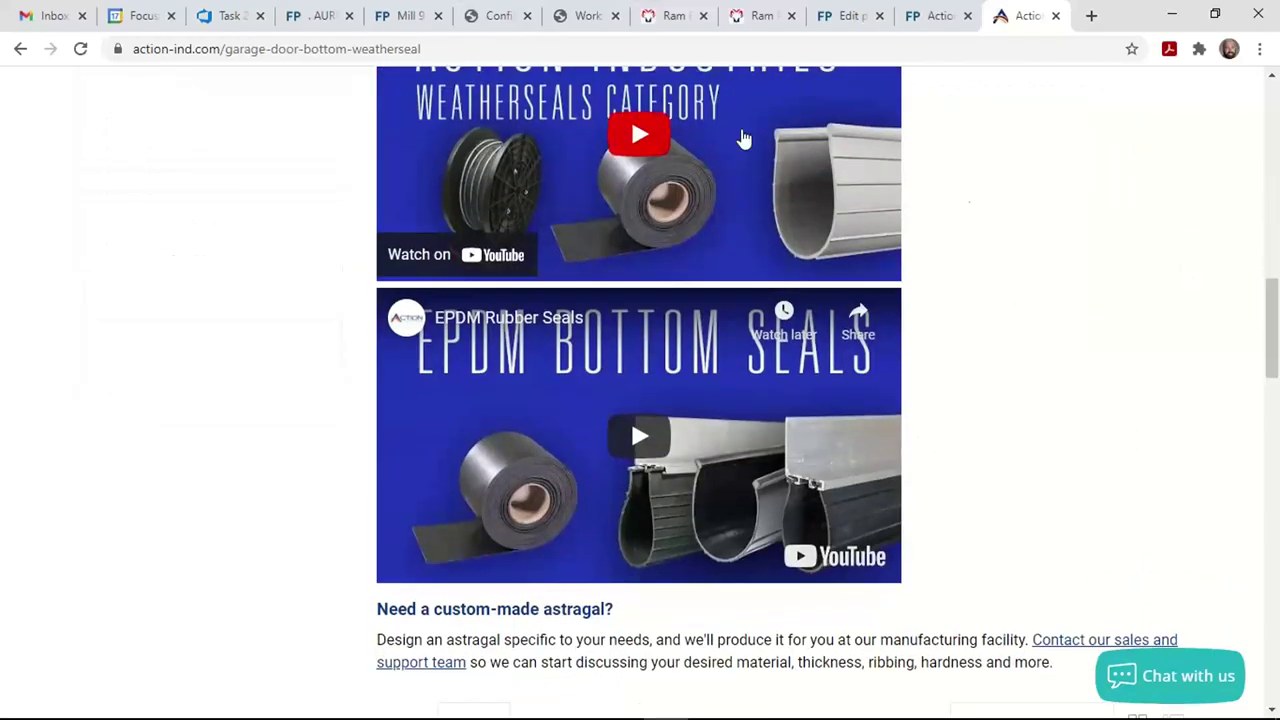
pyautogui.scroll(-5, 1090, 428)
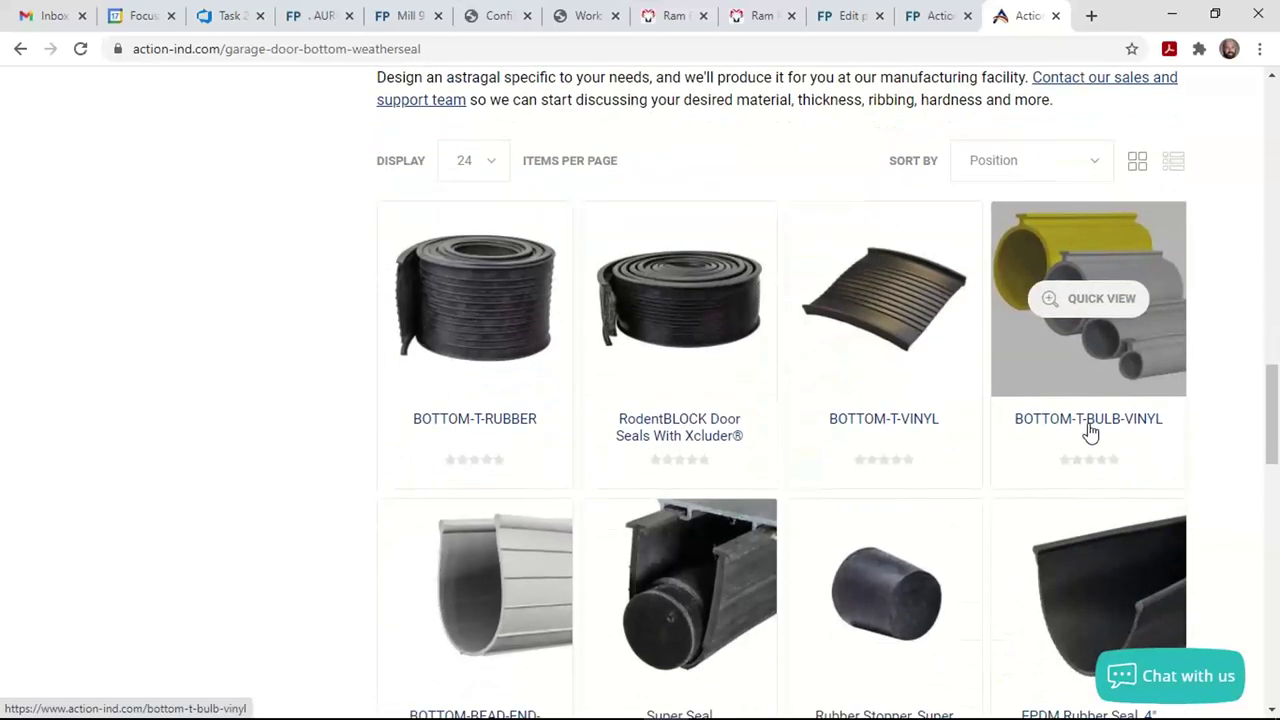
pyautogui.click(469, 233)
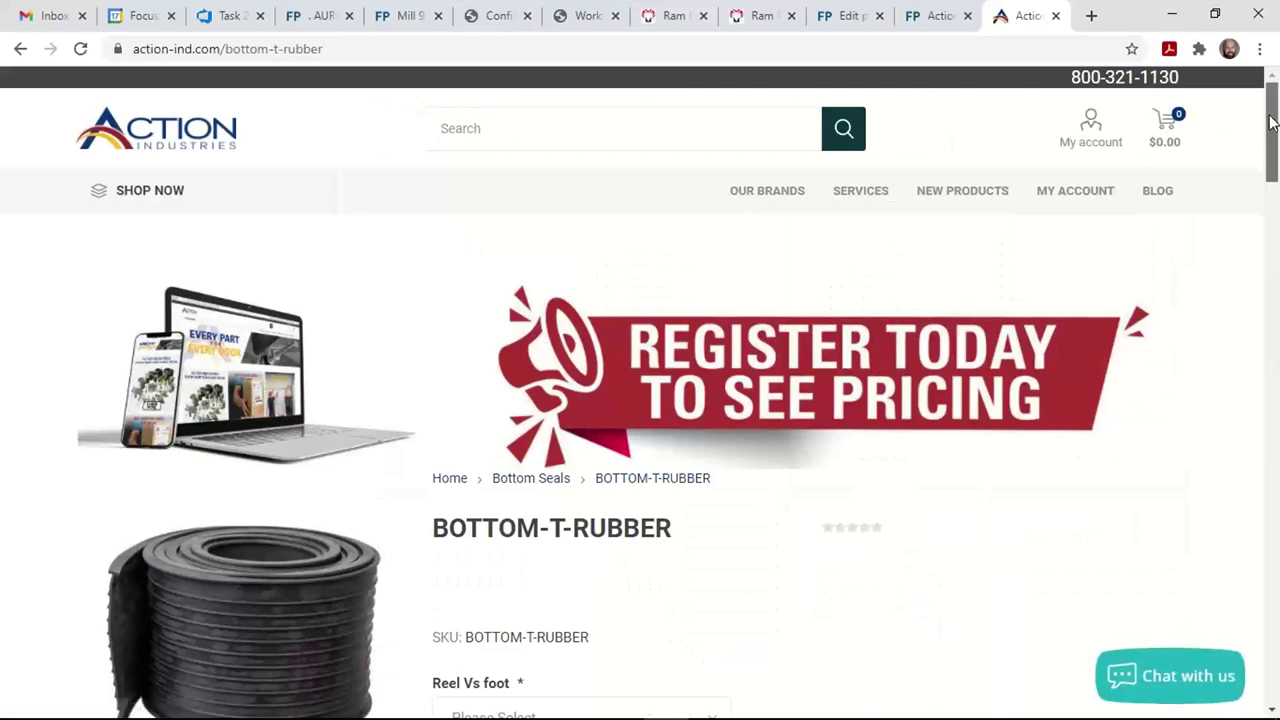
# - Highlight the Related products heading, then return to the SAP item configuration form
pyautogui.moveTo(1270, 122); pyautogui.dragTo(1229, 322)
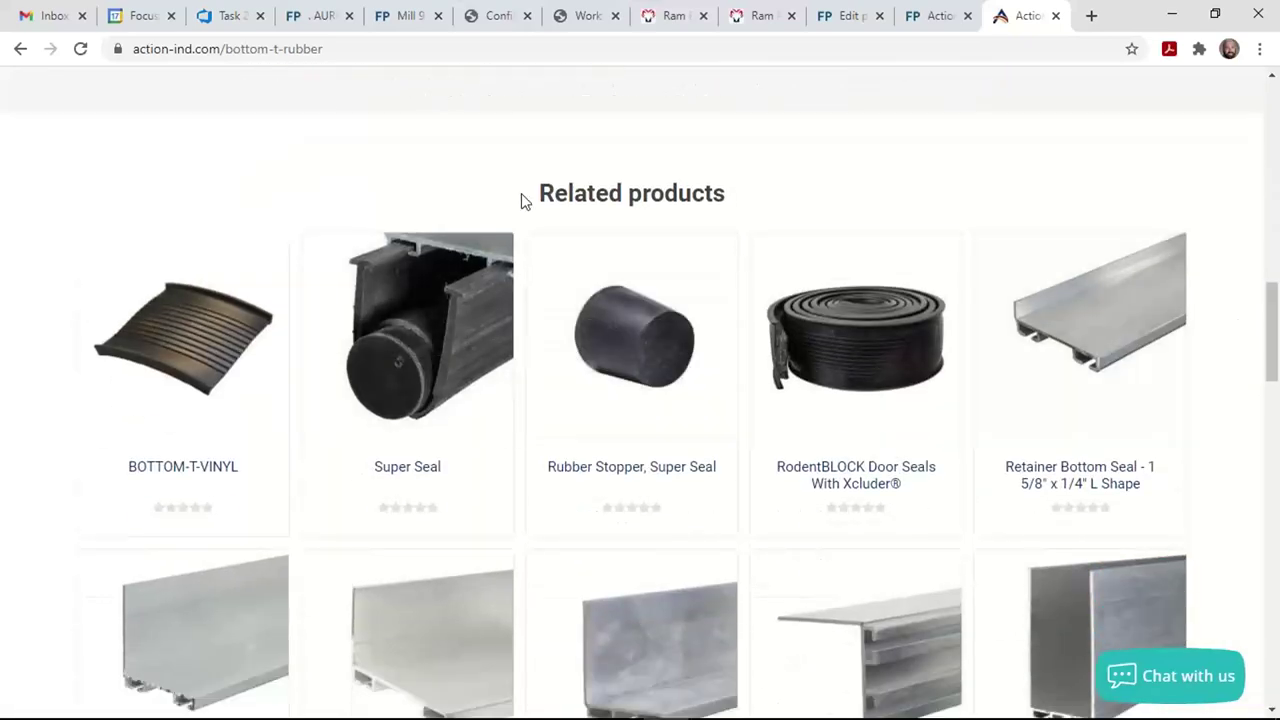
pyautogui.moveTo(521, 195); pyautogui.dragTo(766, 189)
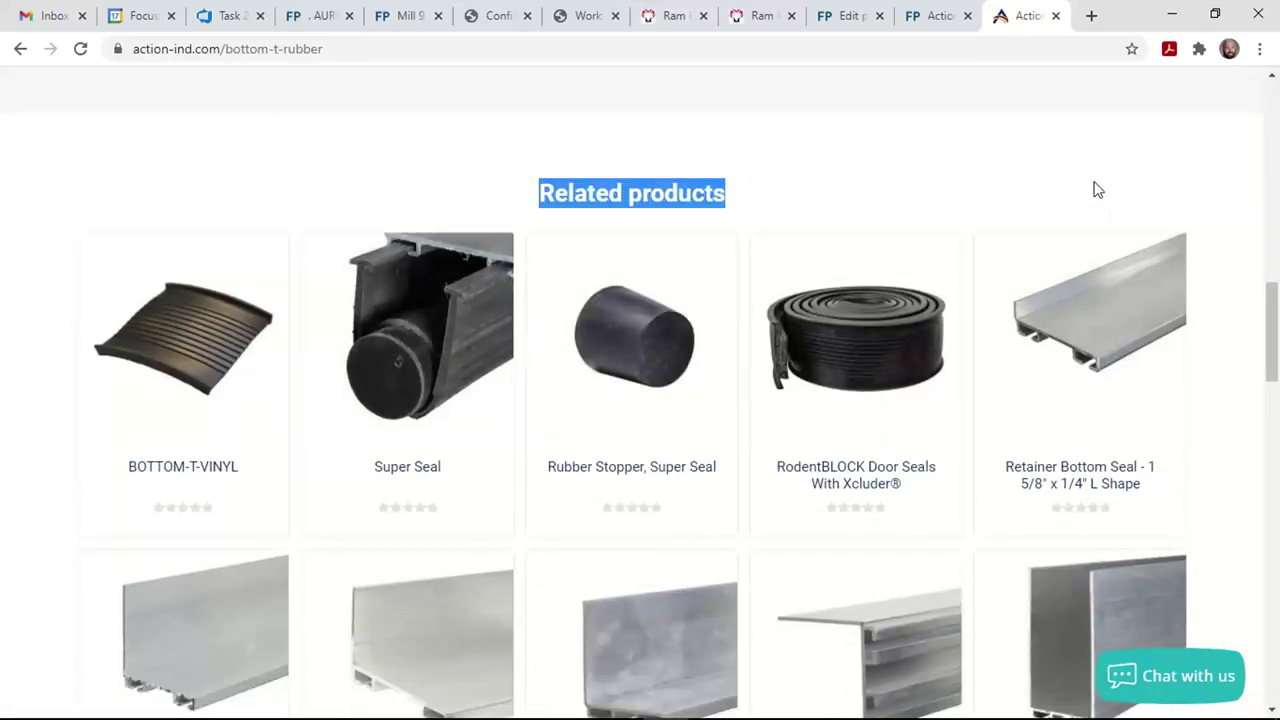
pyautogui.click(118, 171)
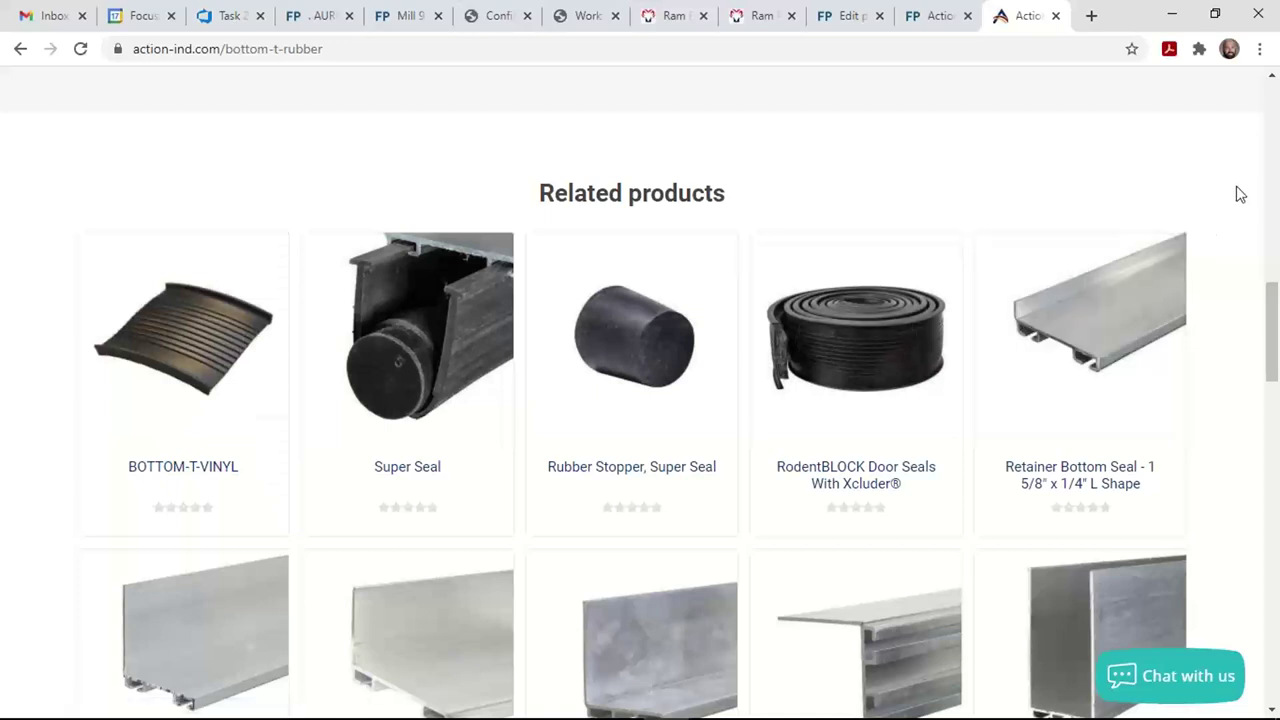
pyautogui.hotkey('alt', 'Tab')
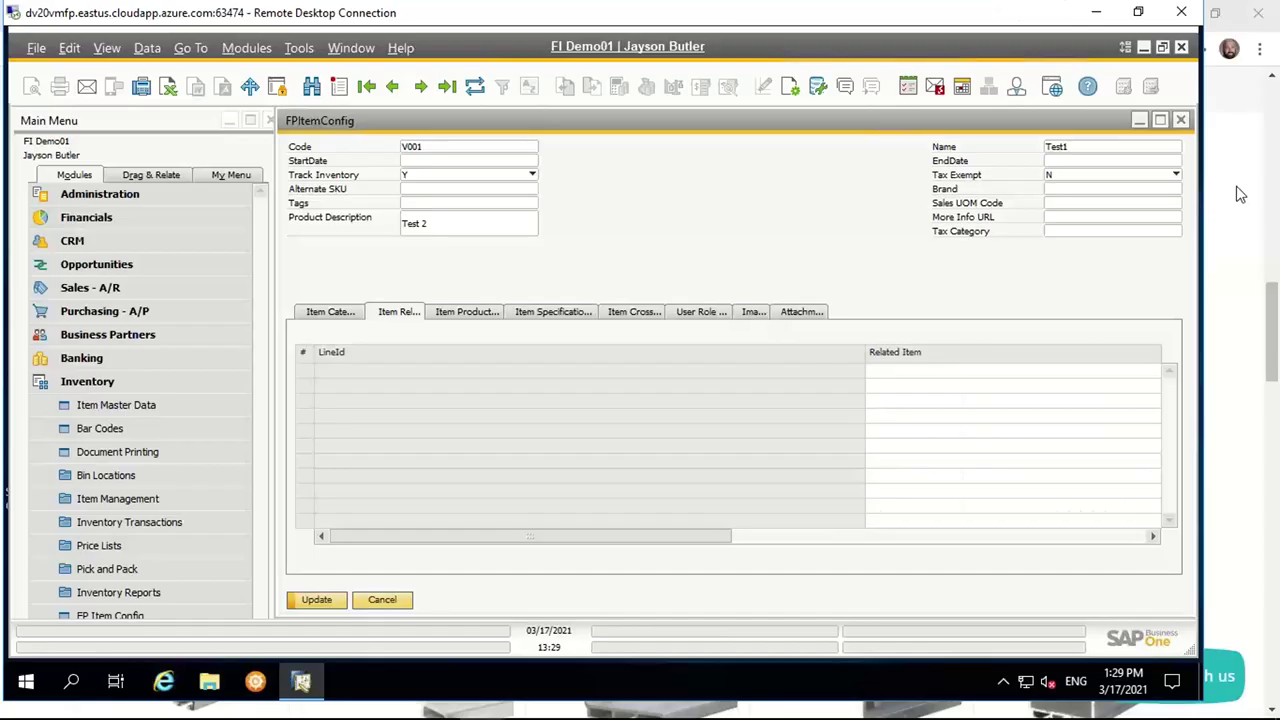
# - On the Item Product tab, add attribute line 1 with Attribute Type O - Option
pyautogui.click(460, 314)
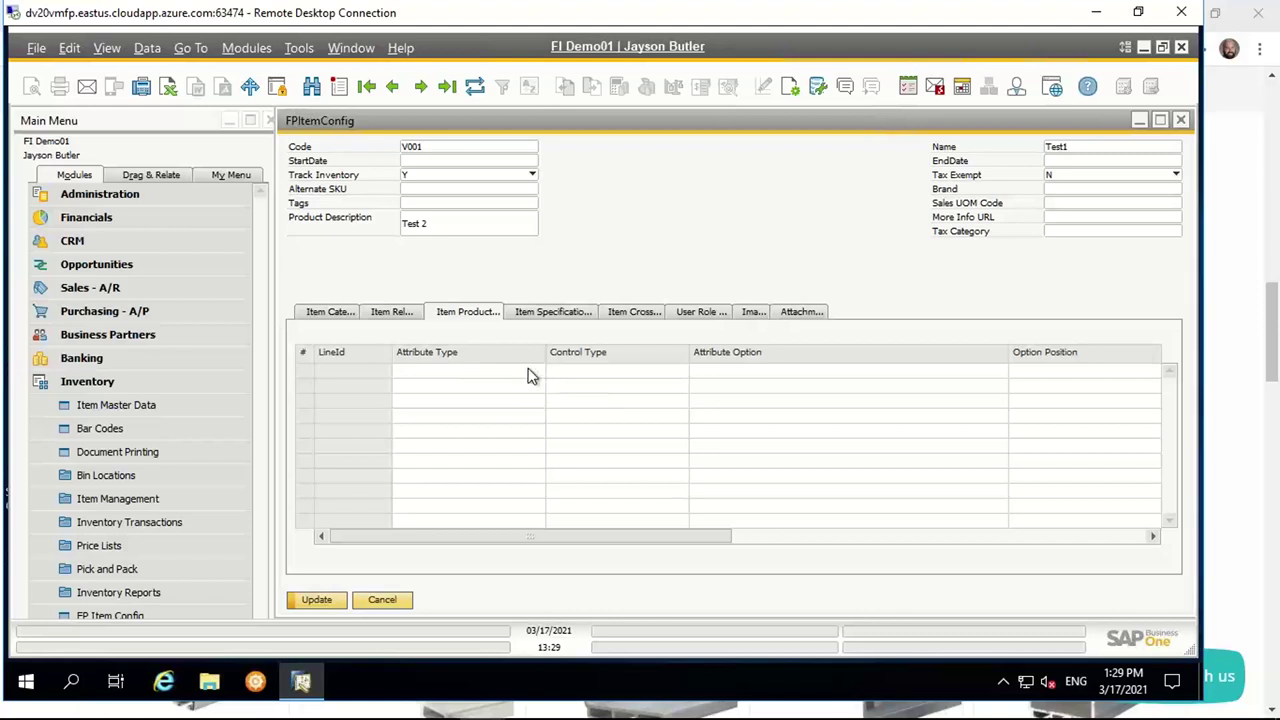
pyautogui.rightClick(306, 352)
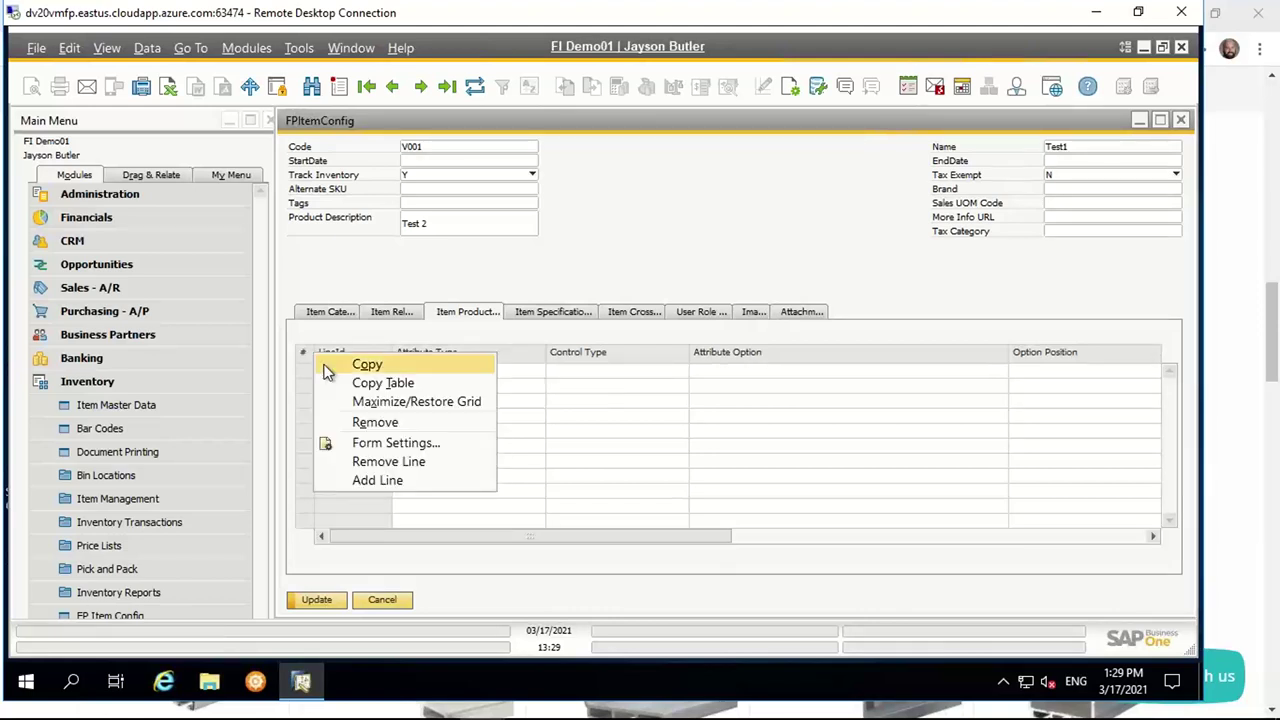
pyautogui.click(372, 480)
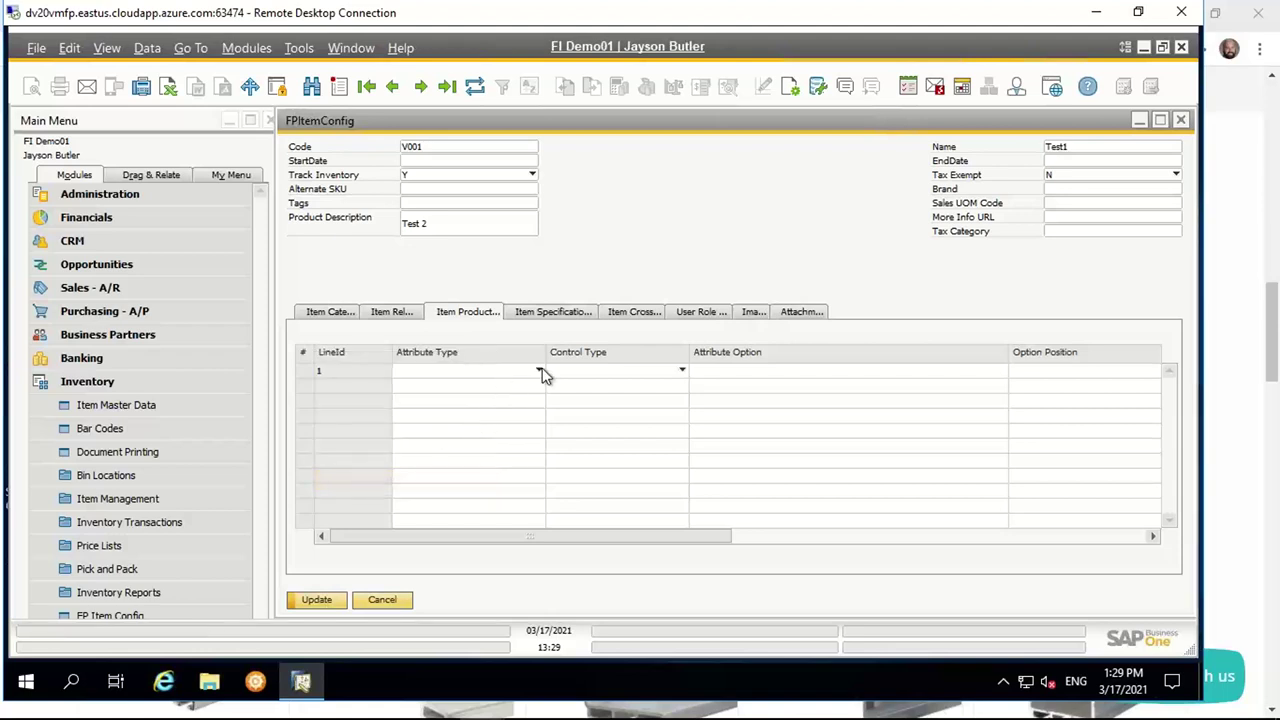
pyautogui.click(540, 371)
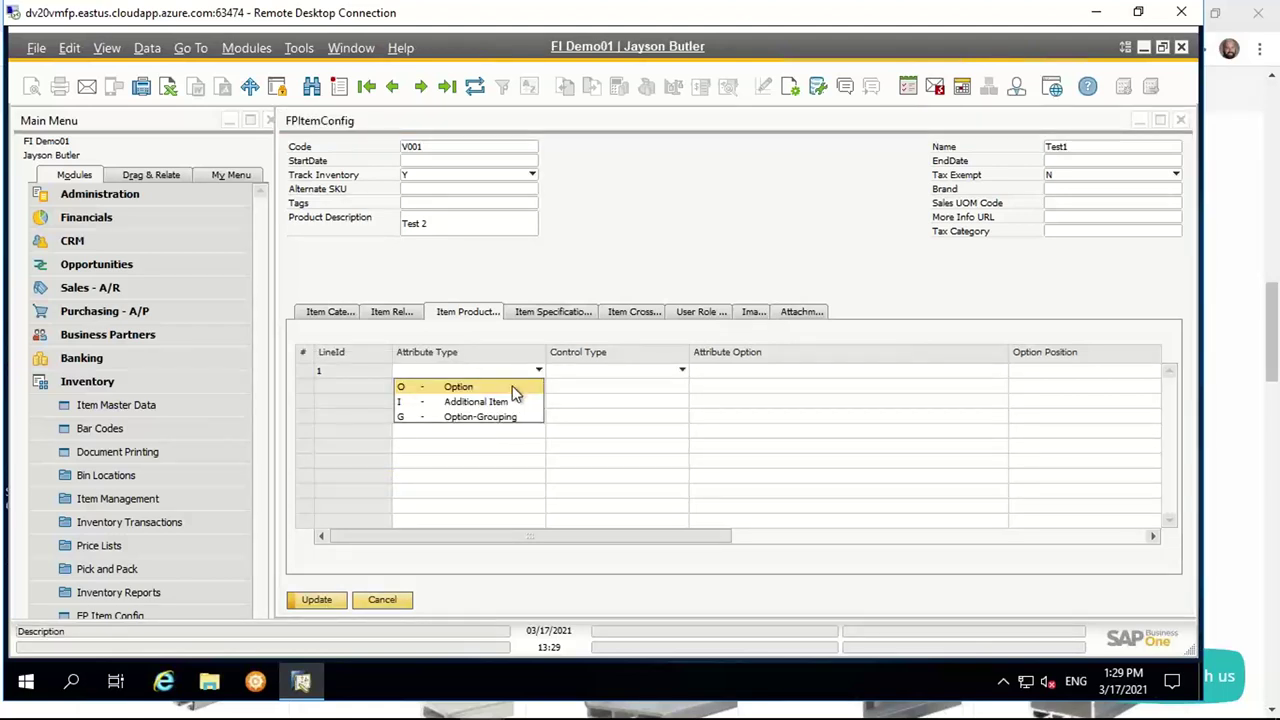
pyautogui.click(526, 387)
pyautogui.click(683, 375)
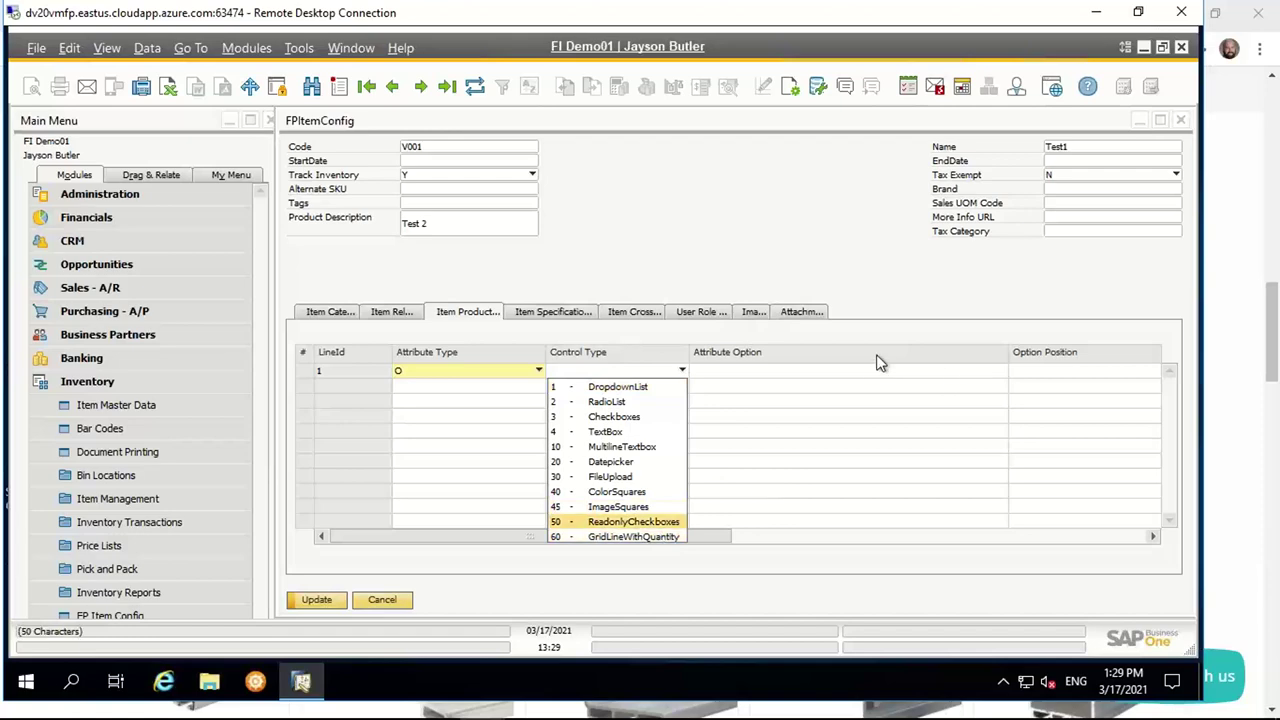
# - On the Mill 95 storefront, open Amarillo and choose crop year 2019
pyautogui.hotkey('alt', 'Tab')
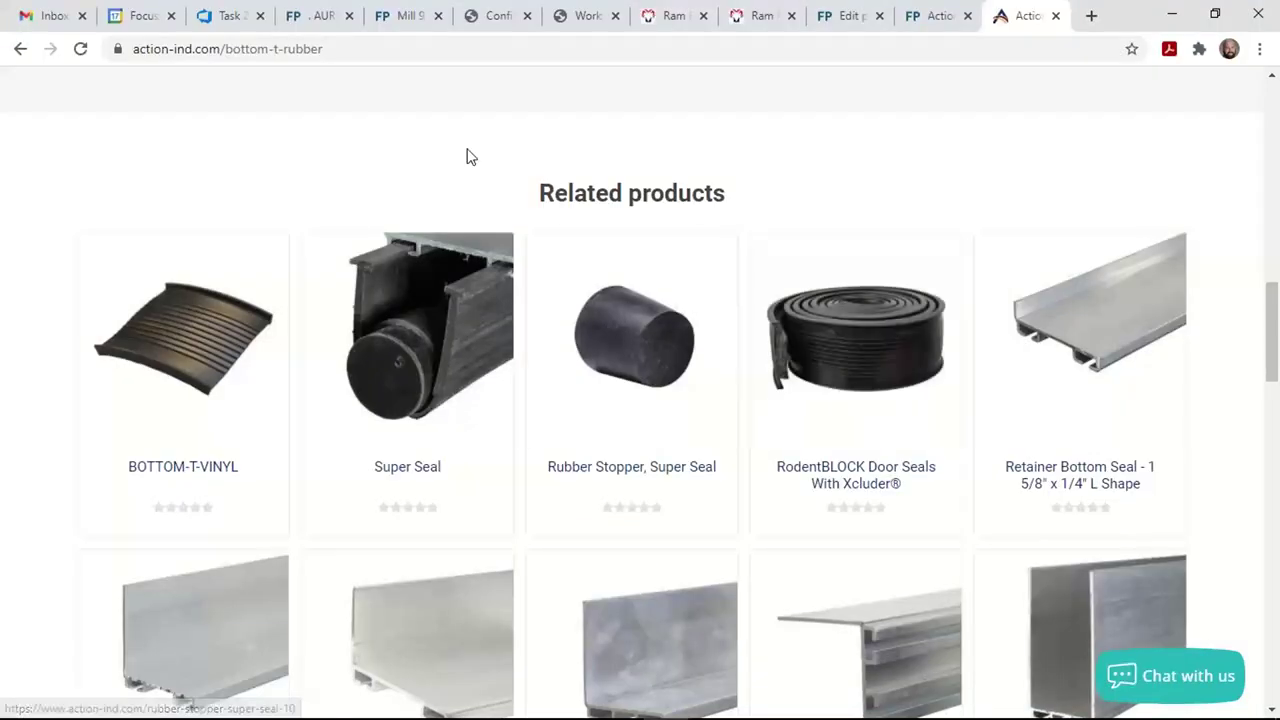
pyautogui.click(410, 16)
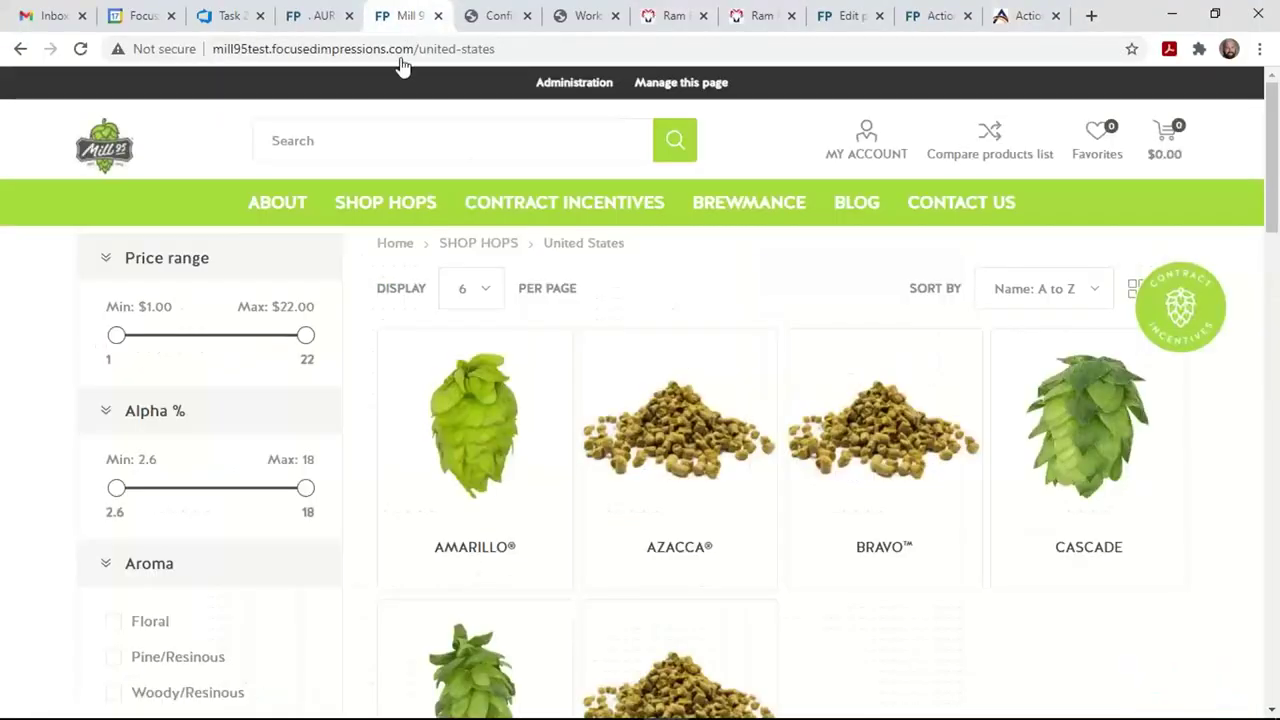
pyautogui.click(490, 365)
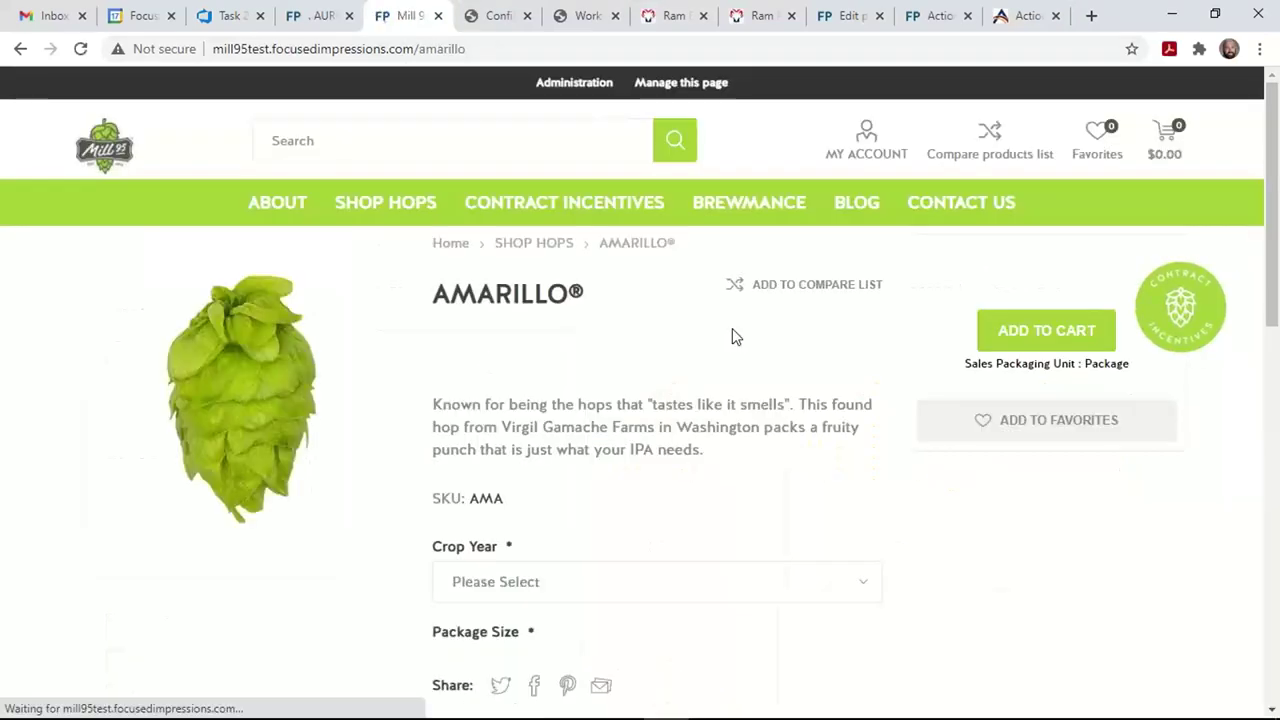
pyautogui.moveTo(1275, 175); pyautogui.dragTo(1275, 302)
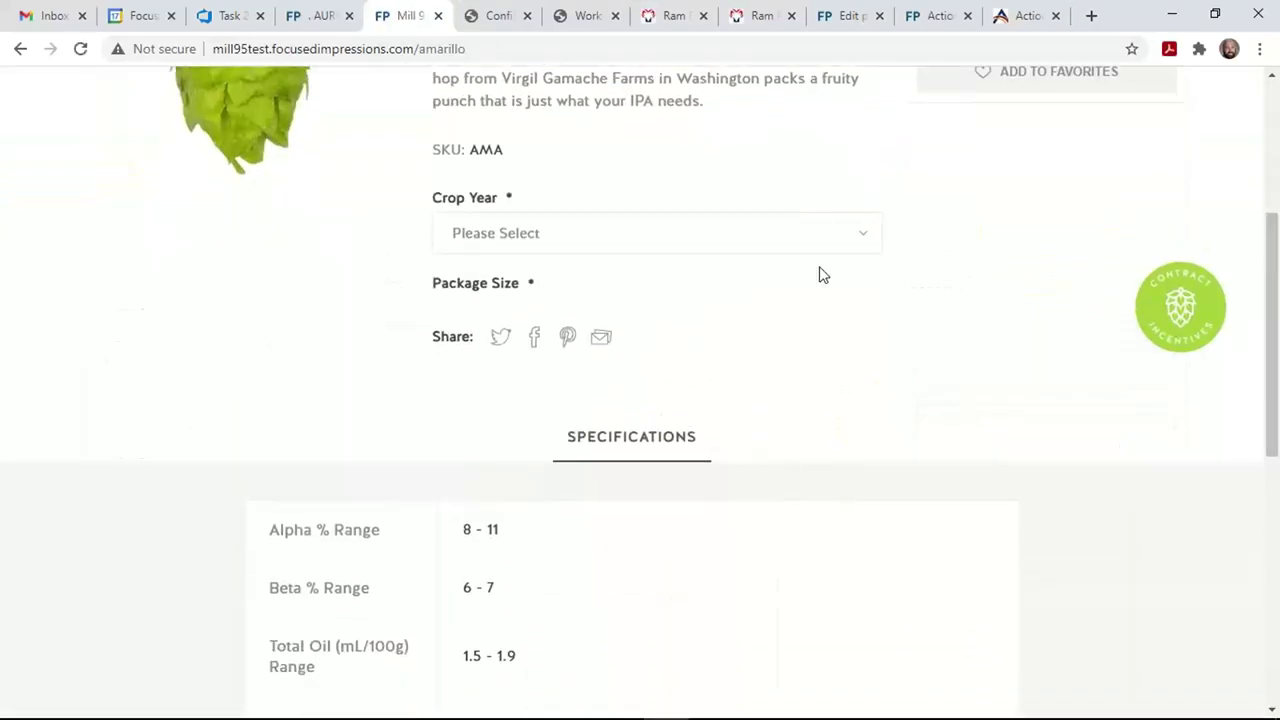
pyautogui.click(703, 240)
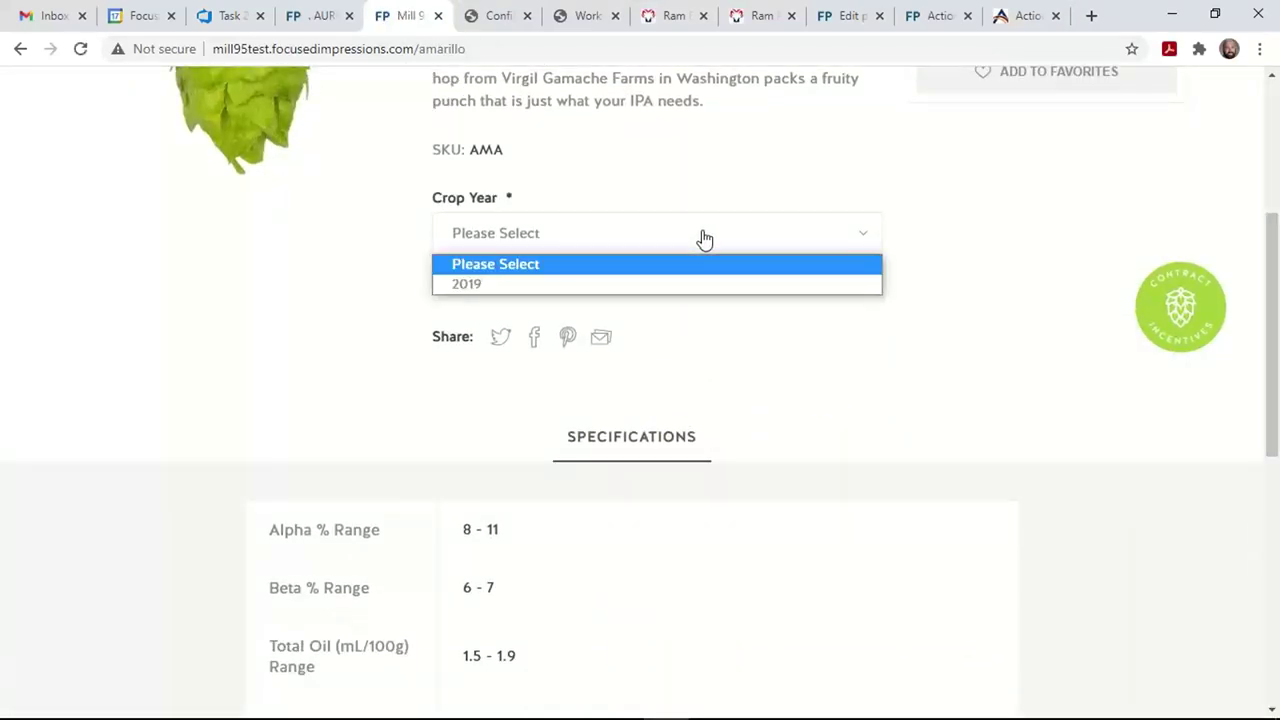
pyautogui.click(529, 286)
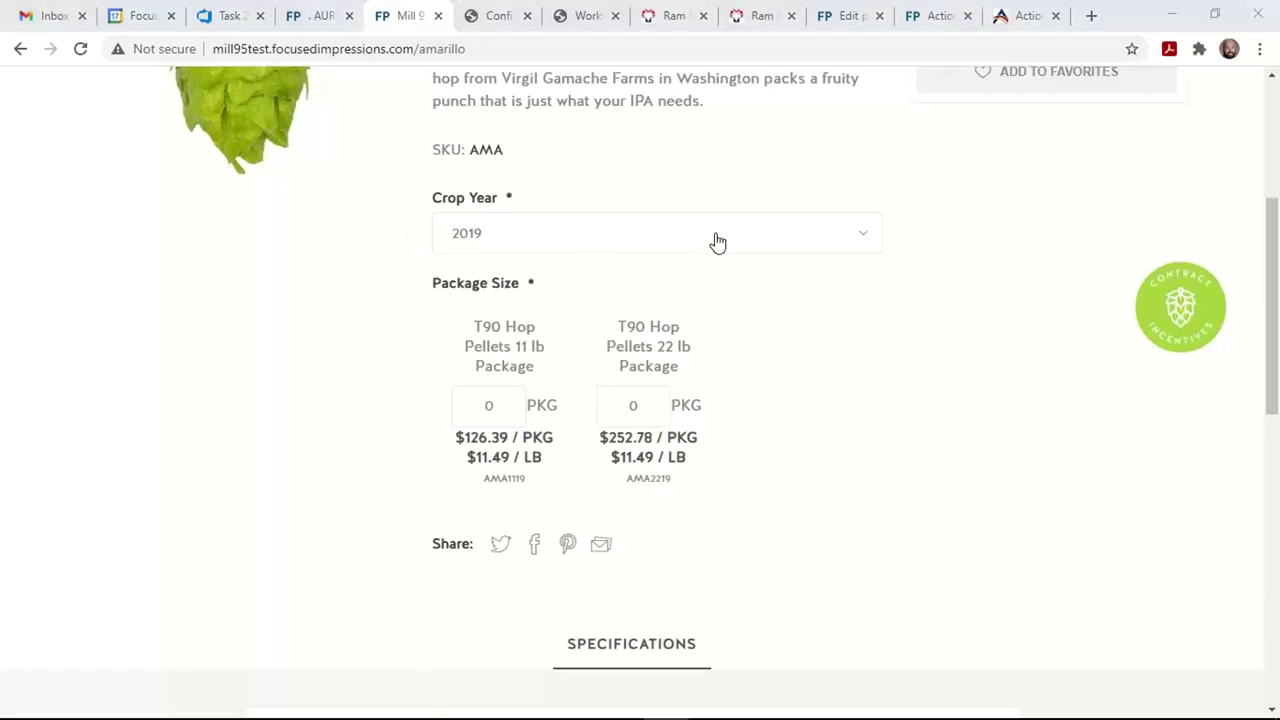
# - Glance at the SAP form, then show the ActionWear coverall page with size 46, Reg fit
pyautogui.hotkey('alt', 'Tab')
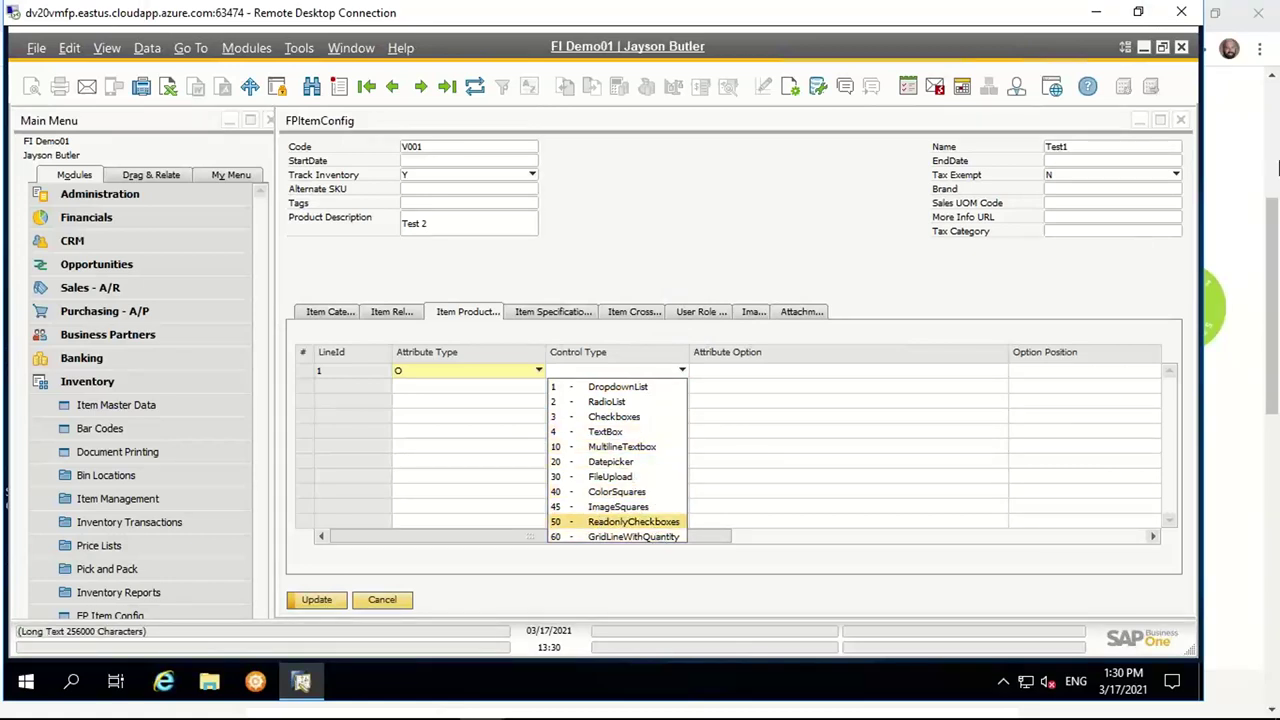
pyautogui.click(1224, 147)
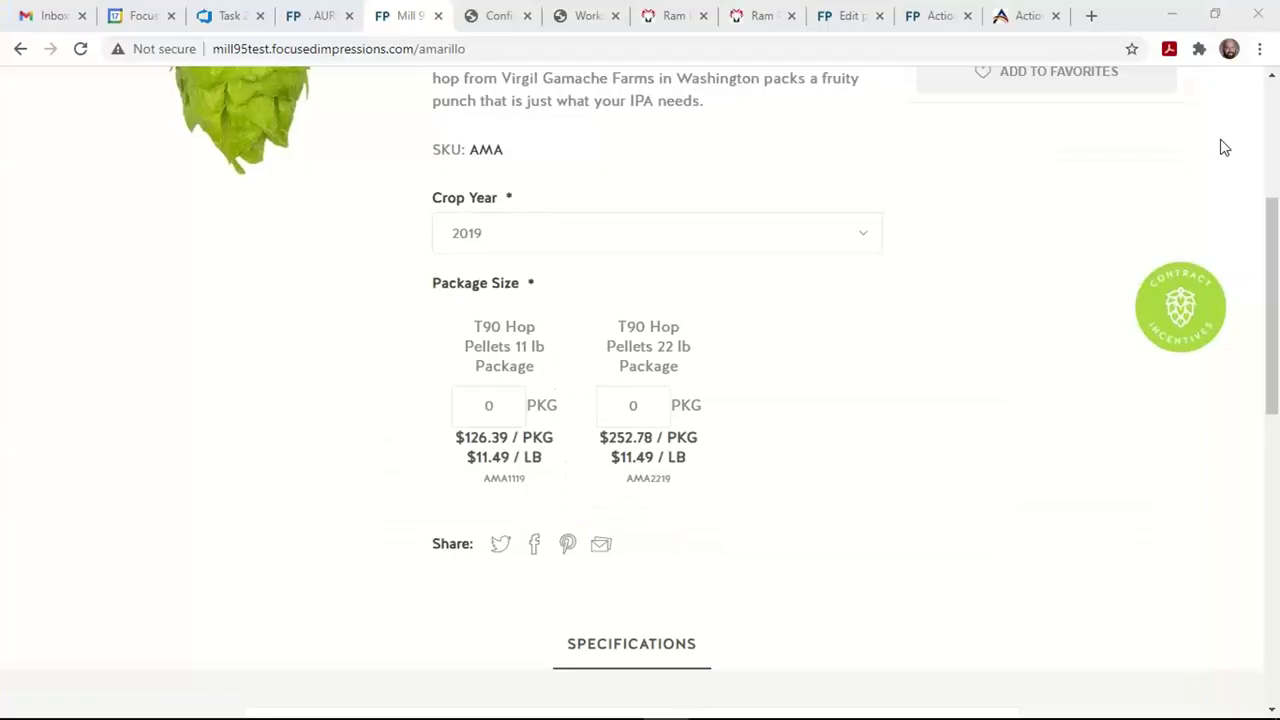
pyautogui.click(932, 15)
# - Scan the coverall sizes, set SAP Control Type to 1 - DropdownList, then show BOTTOM-T-RUBBER
pyautogui.click(1274, 100)
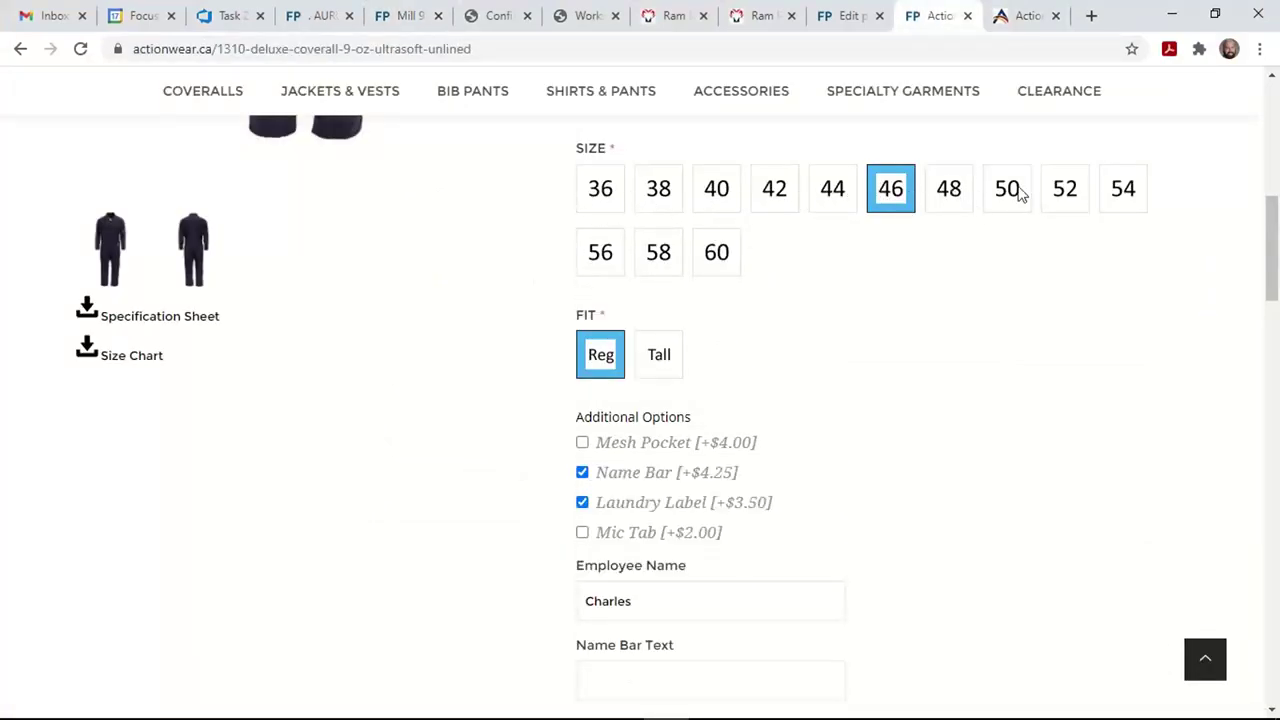
pyautogui.moveTo(1274, 210); pyautogui.dragTo(1271, 171)
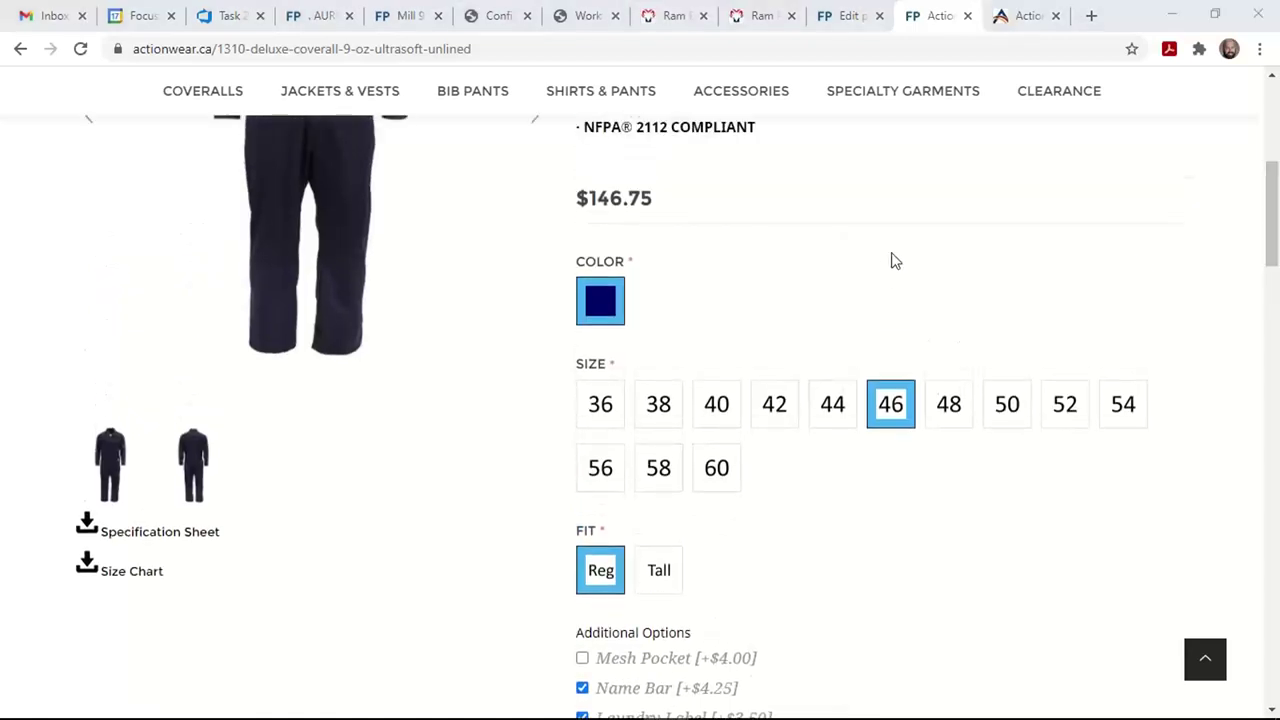
pyautogui.hotkey('alt', 'Tab')
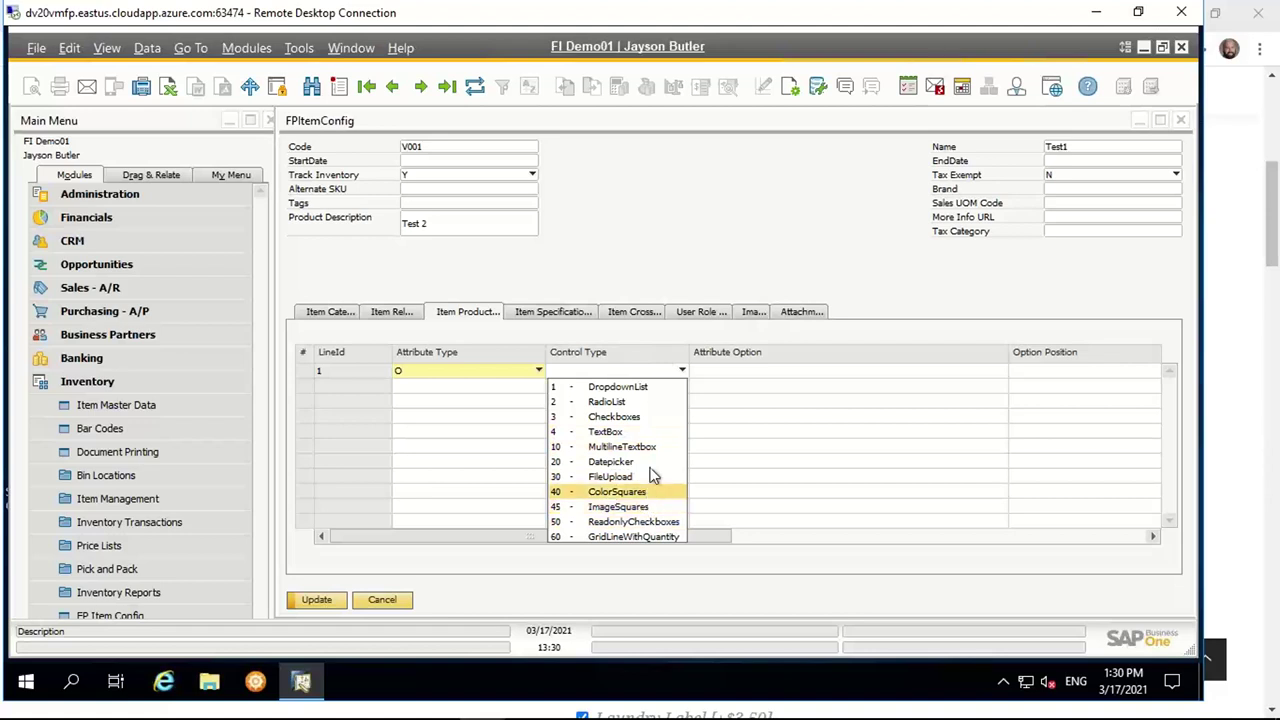
pyautogui.click(645, 390)
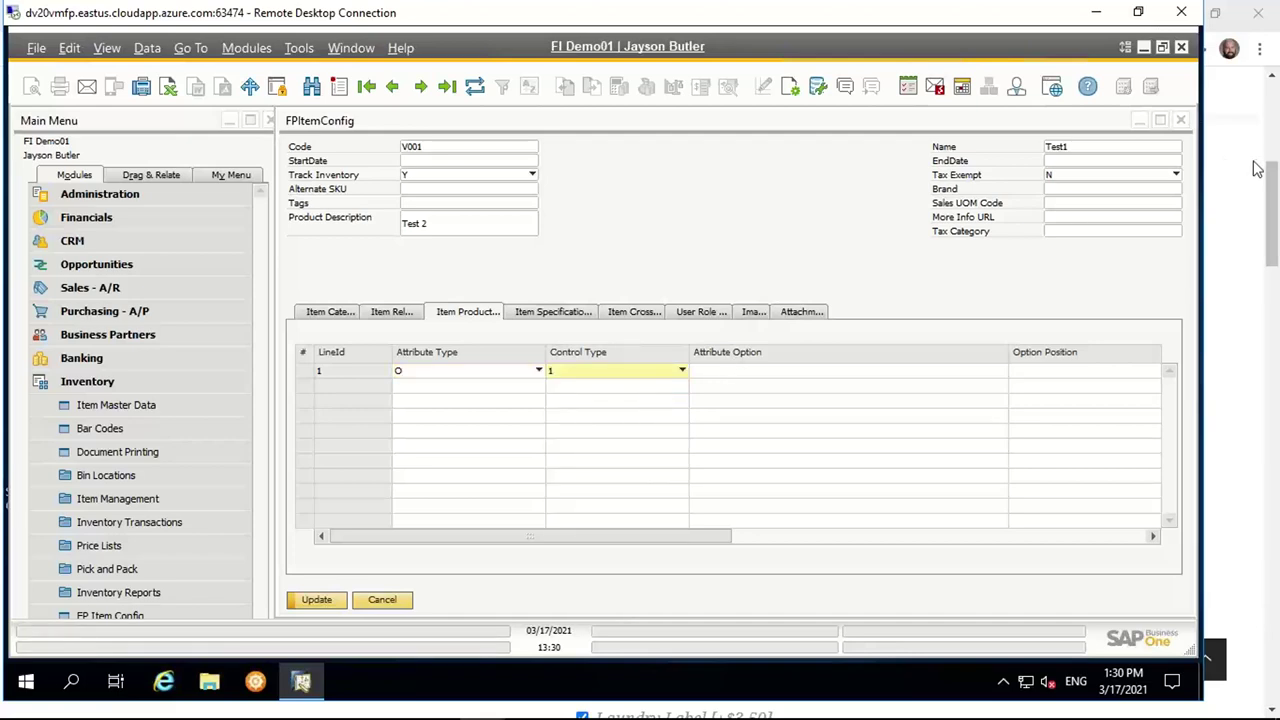
pyautogui.click(682, 371)
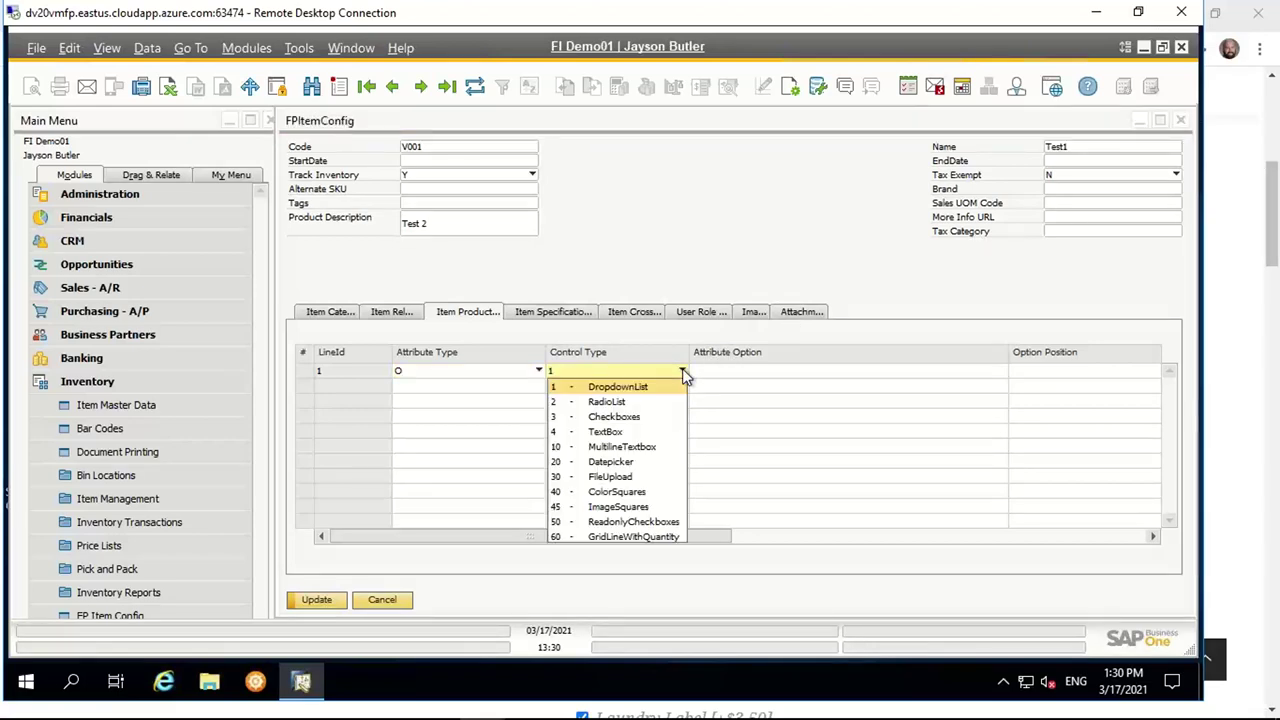
pyautogui.hotkey('alt', 'Tab')
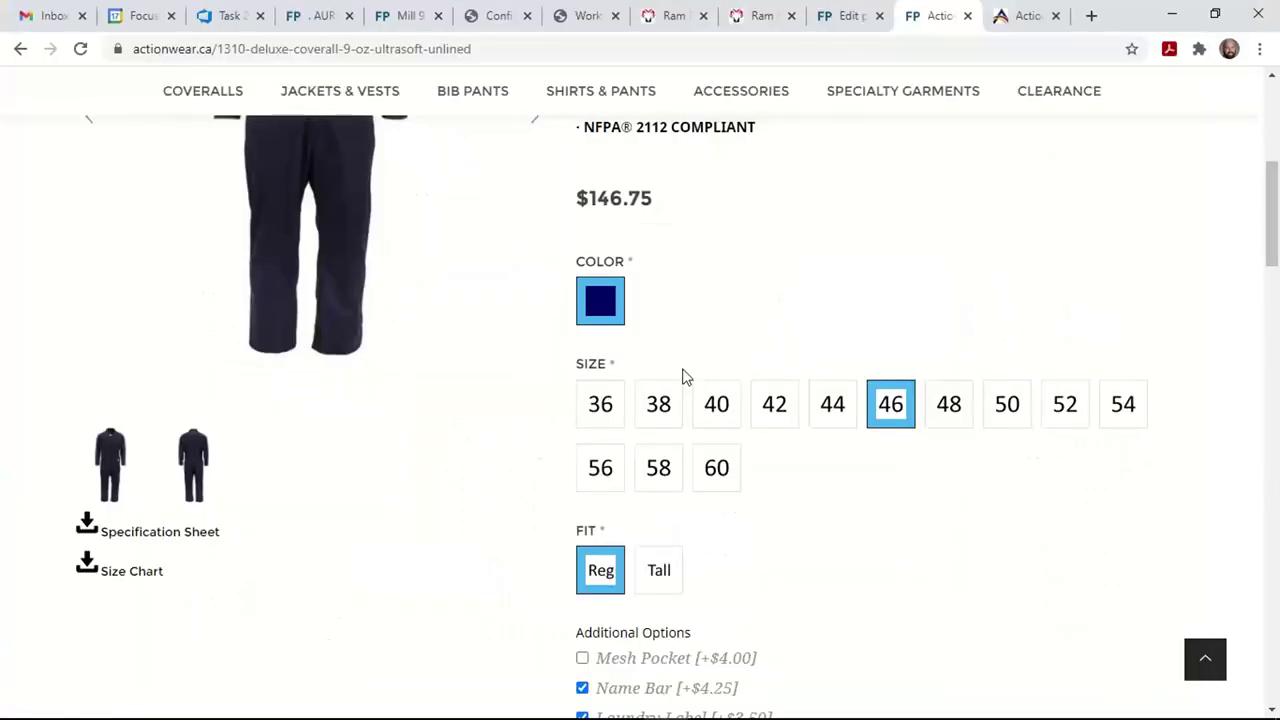
pyautogui.click(1005, 16)
# - Show BOTTOM-T-RUBBER's Reel Vs foot dropdown options, then return to SAP's FPItemConfig form
pyautogui.click(1274, 123)
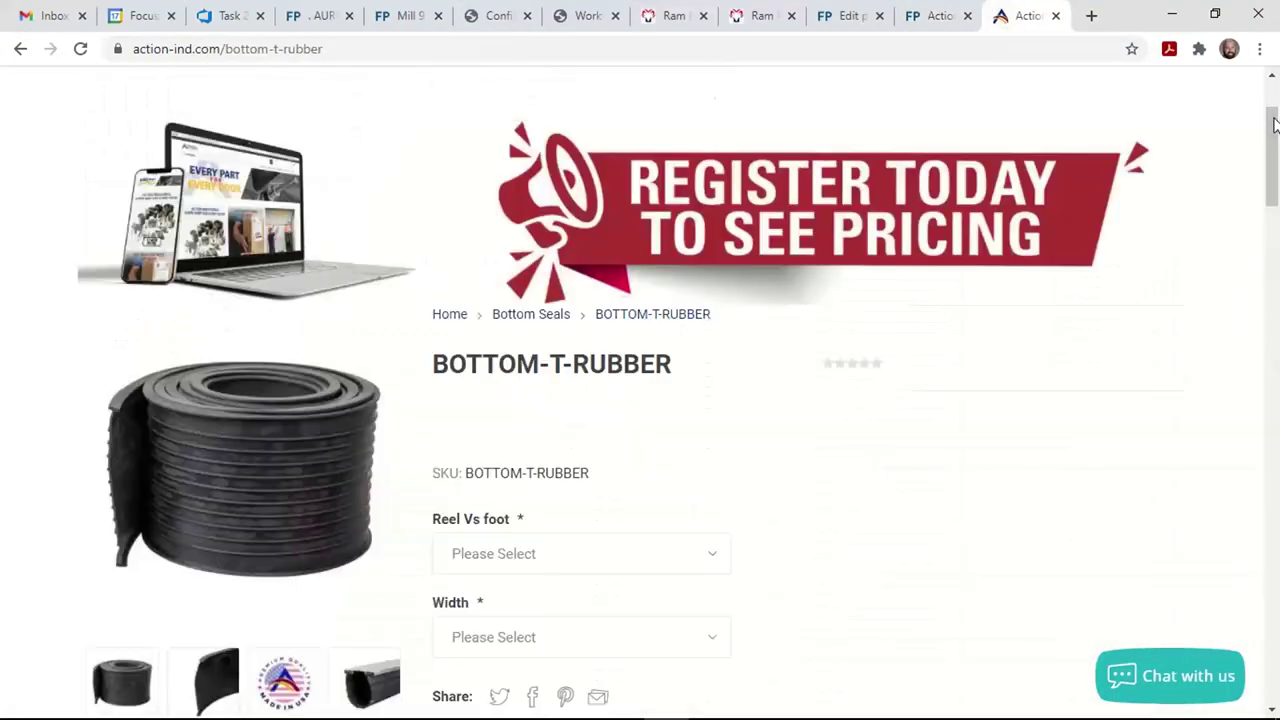
pyautogui.click(554, 566)
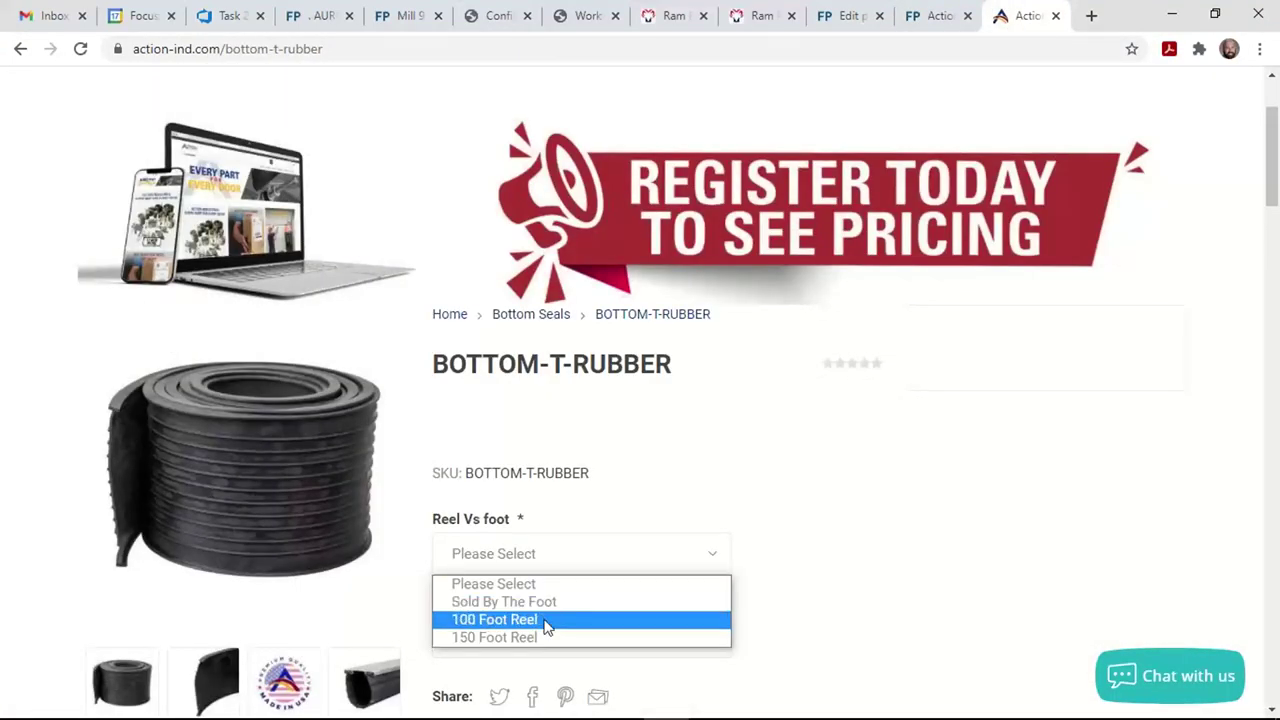
pyautogui.hotkey('alt', 'Tab')
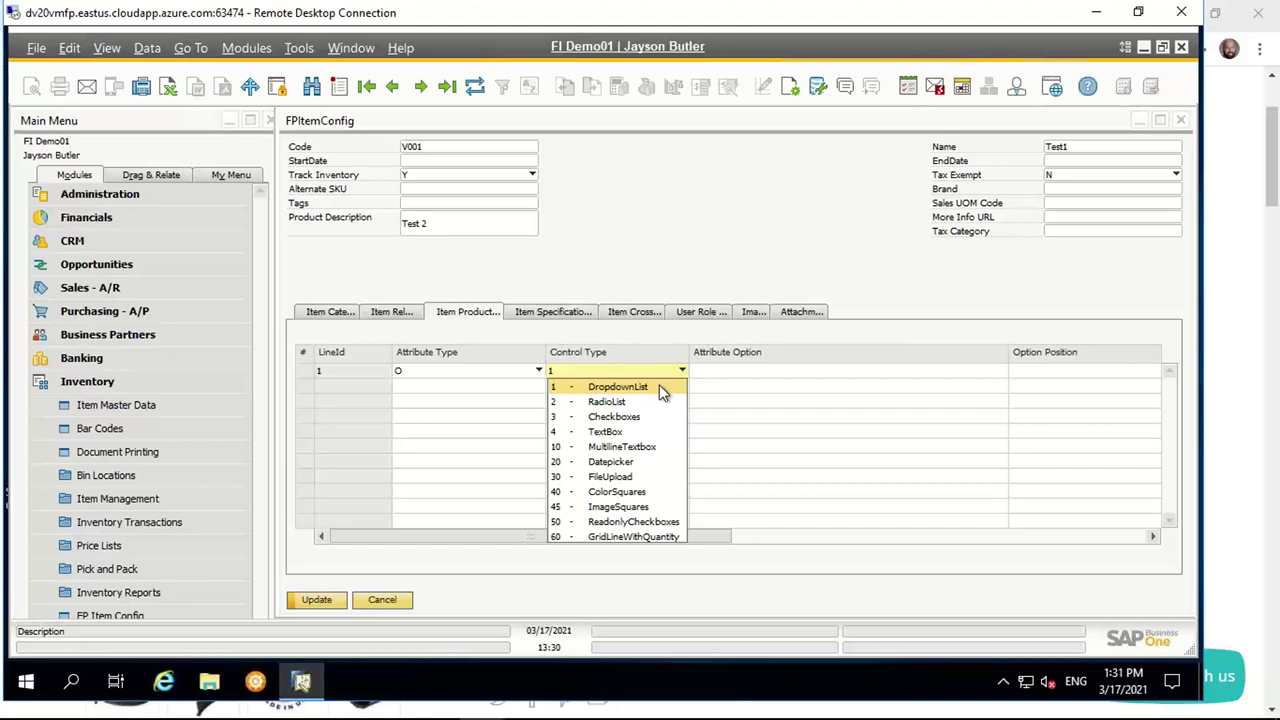
# - Add an Item Specification line with Attribute Type O - Option, then show the Amarillo page
pyautogui.click(558, 313)
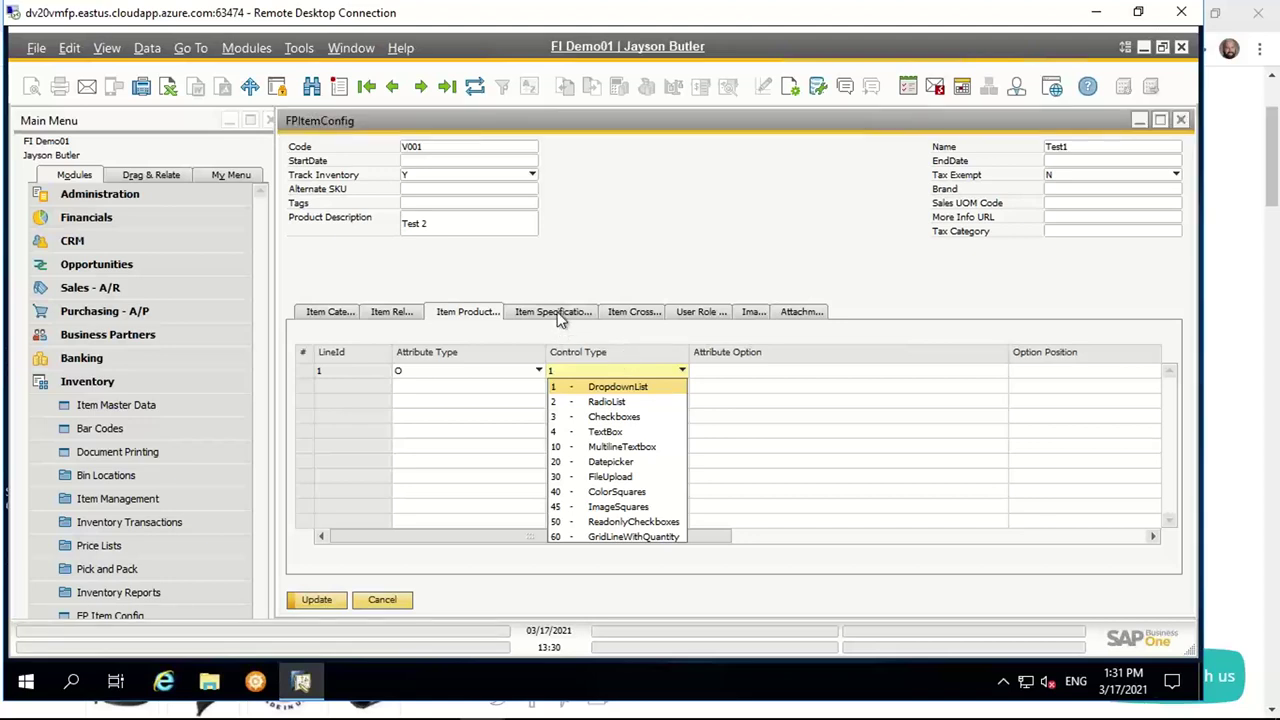
pyautogui.rightClick(309, 358)
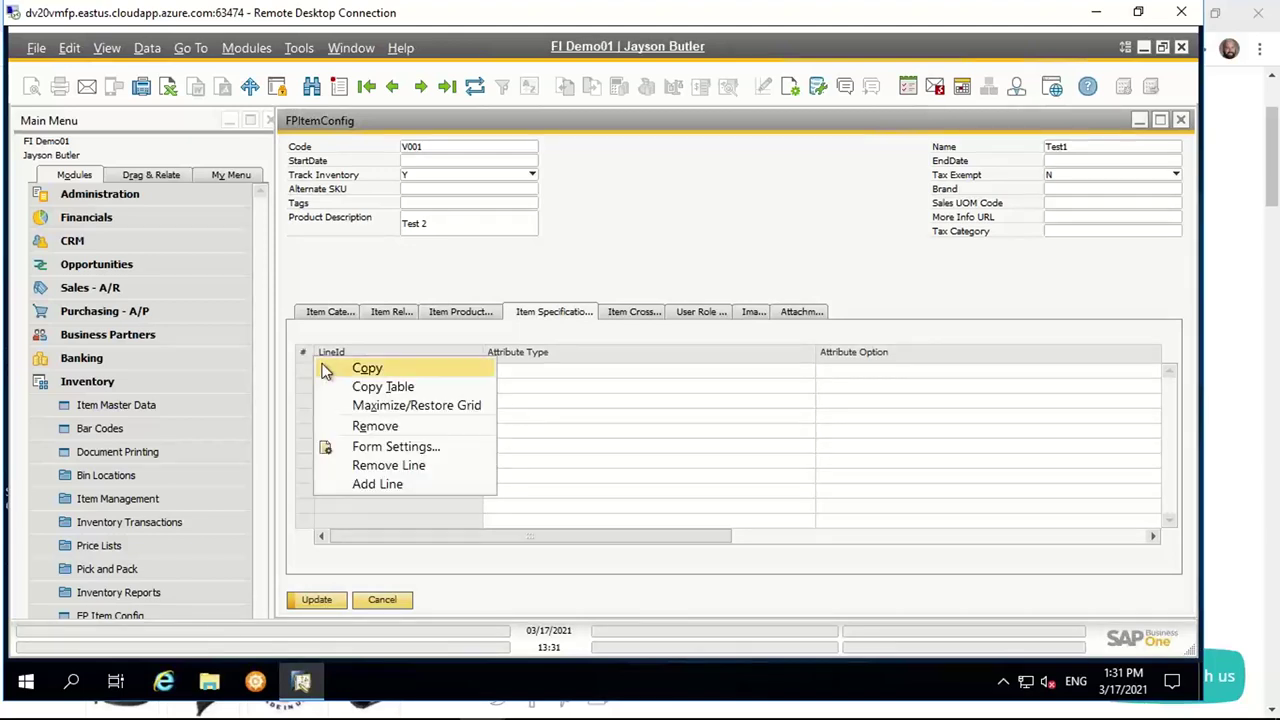
pyautogui.click(415, 484)
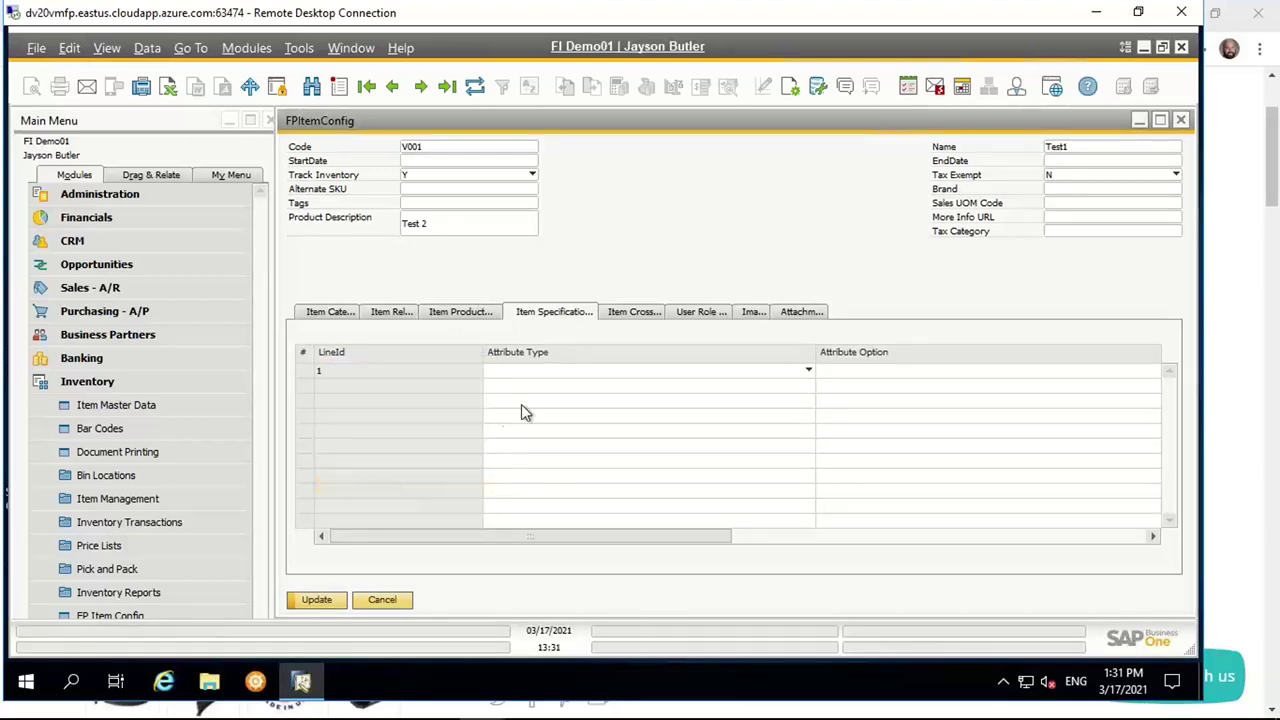
pyautogui.click(610, 372)
pyautogui.click(700, 386)
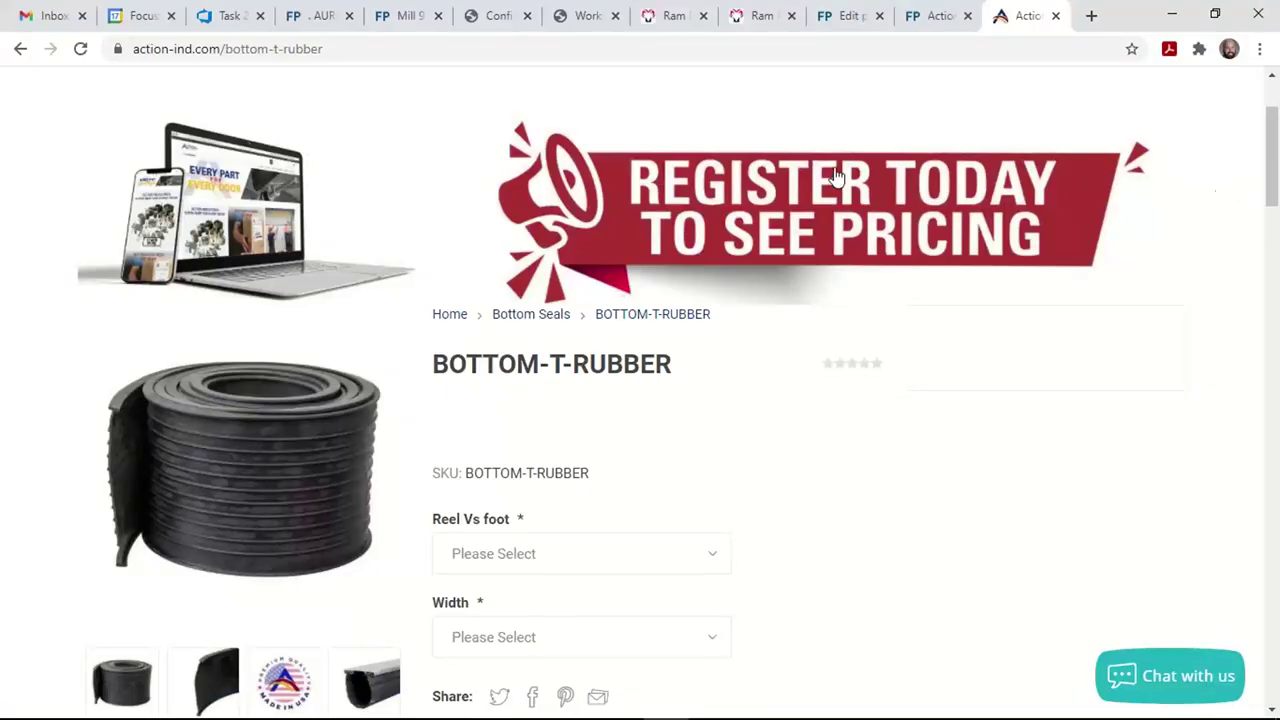
pyautogui.click(398, 16)
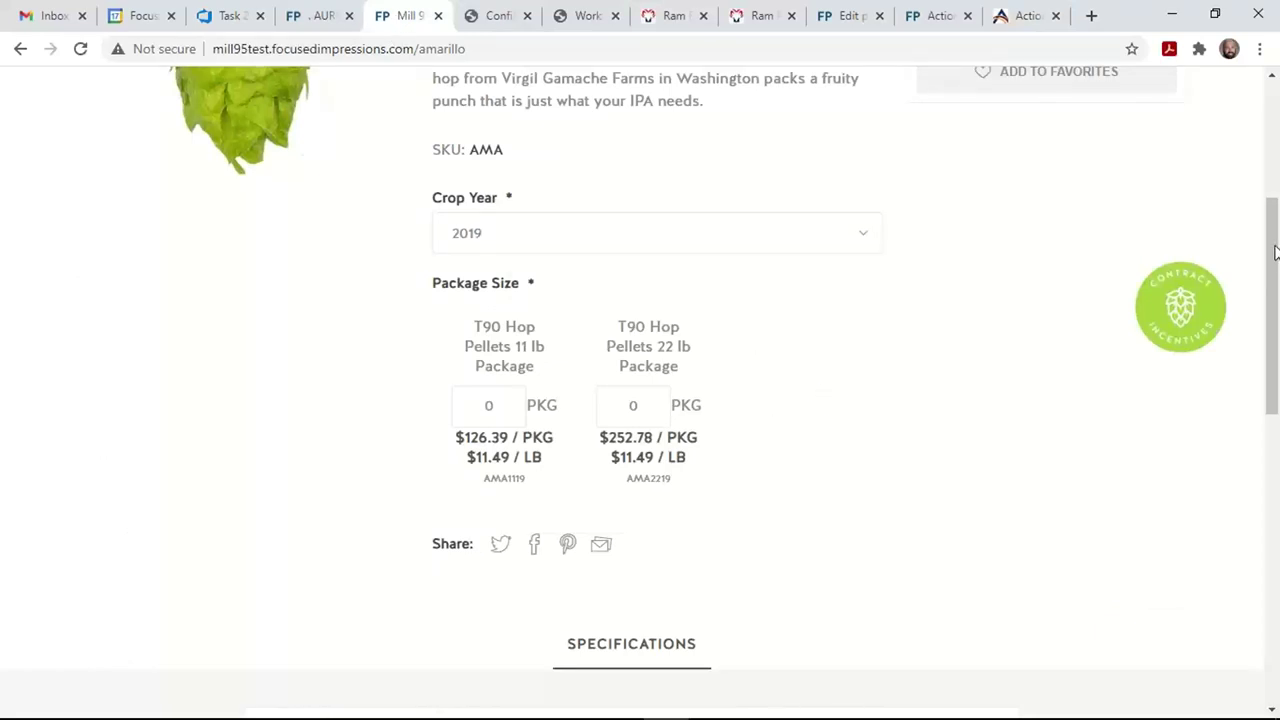
# - Review the Amarillo specifications table, then go back to the admin Product Global Settings tab
pyautogui.scroll(-5, 1272, 300)
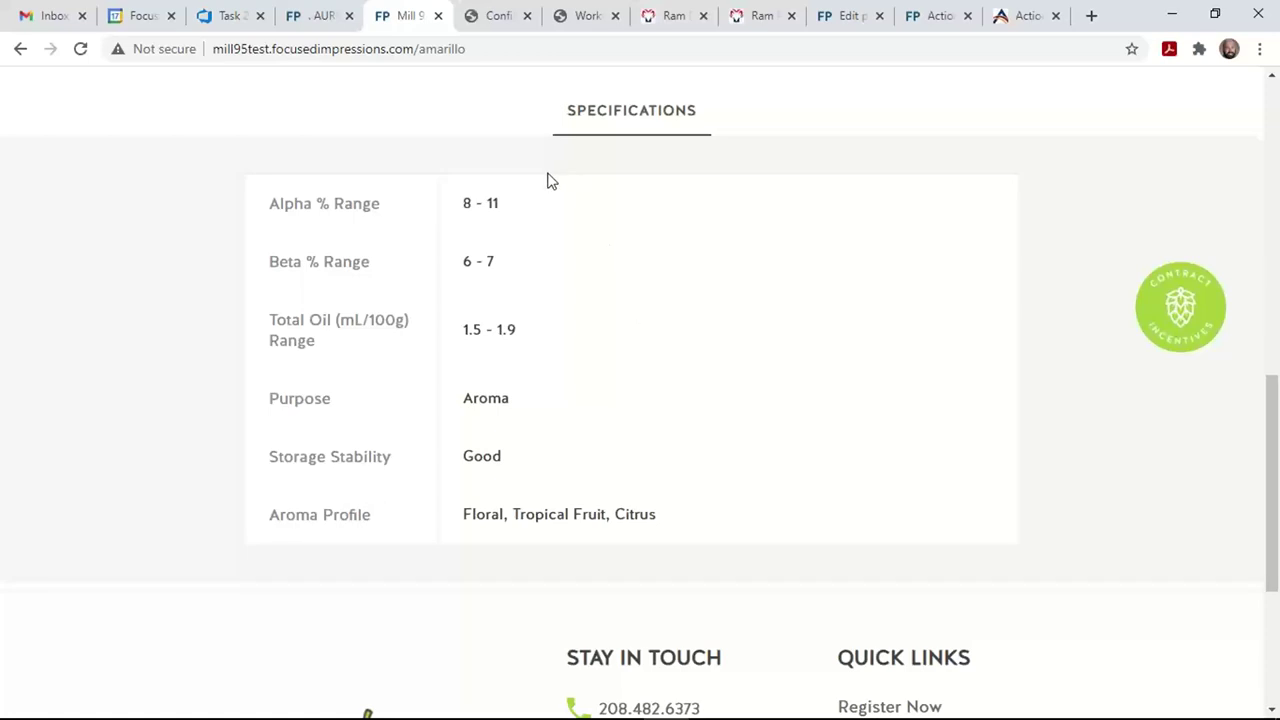
pyautogui.click(493, 20)
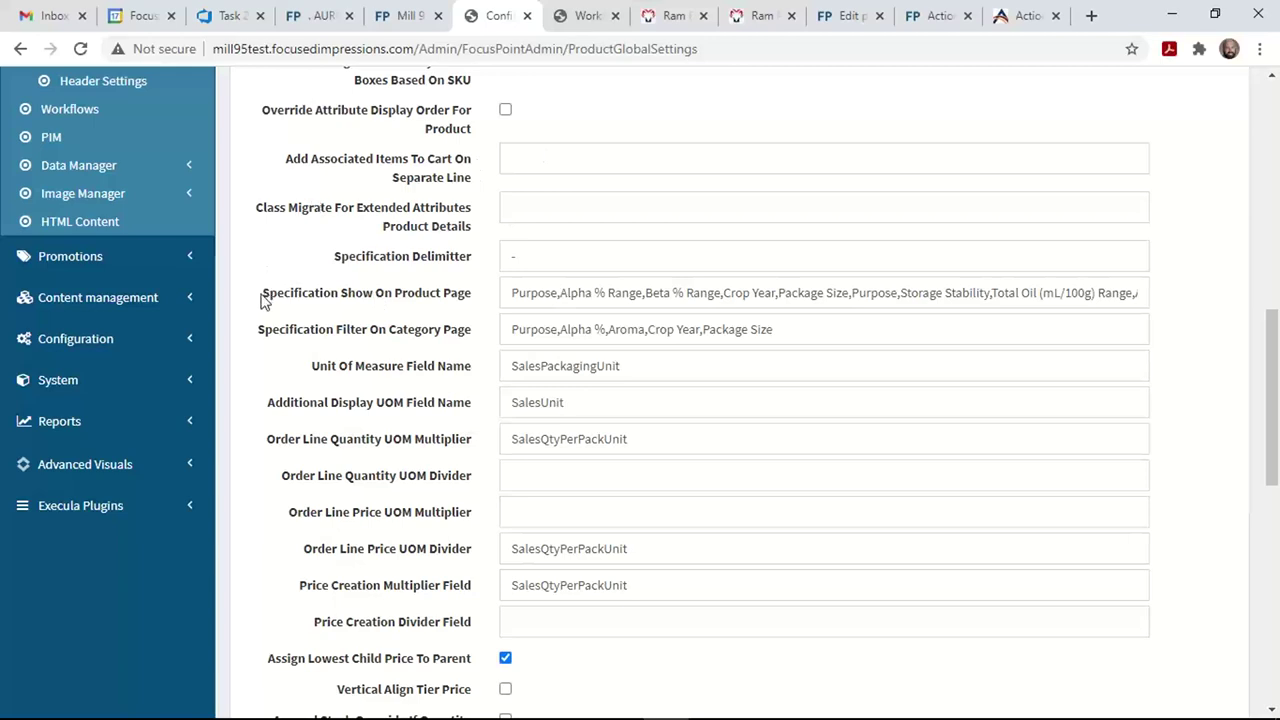
# - Compare the Specification Show On Product Page setting with Amarillo's Alpha % Range 8 - 11
pyautogui.moveTo(262, 293); pyautogui.dragTo(466, 306)
pyautogui.tripleClick(466, 306)
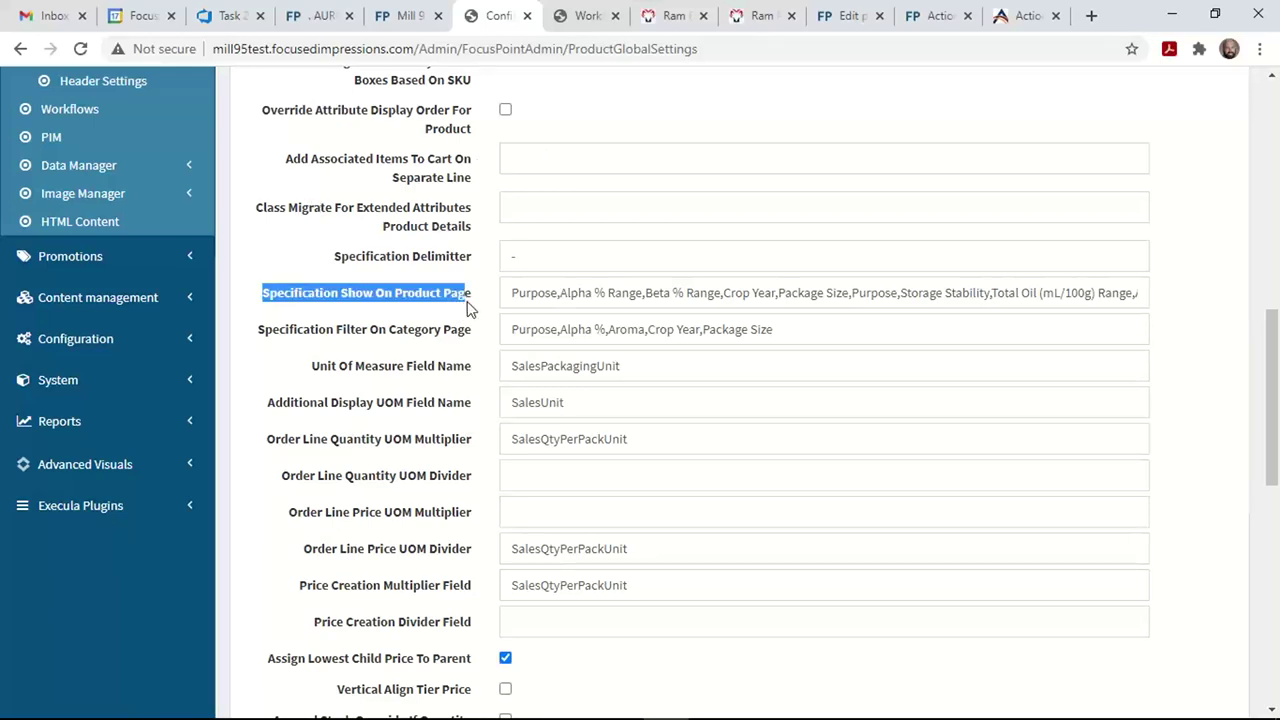
pyautogui.click(551, 291)
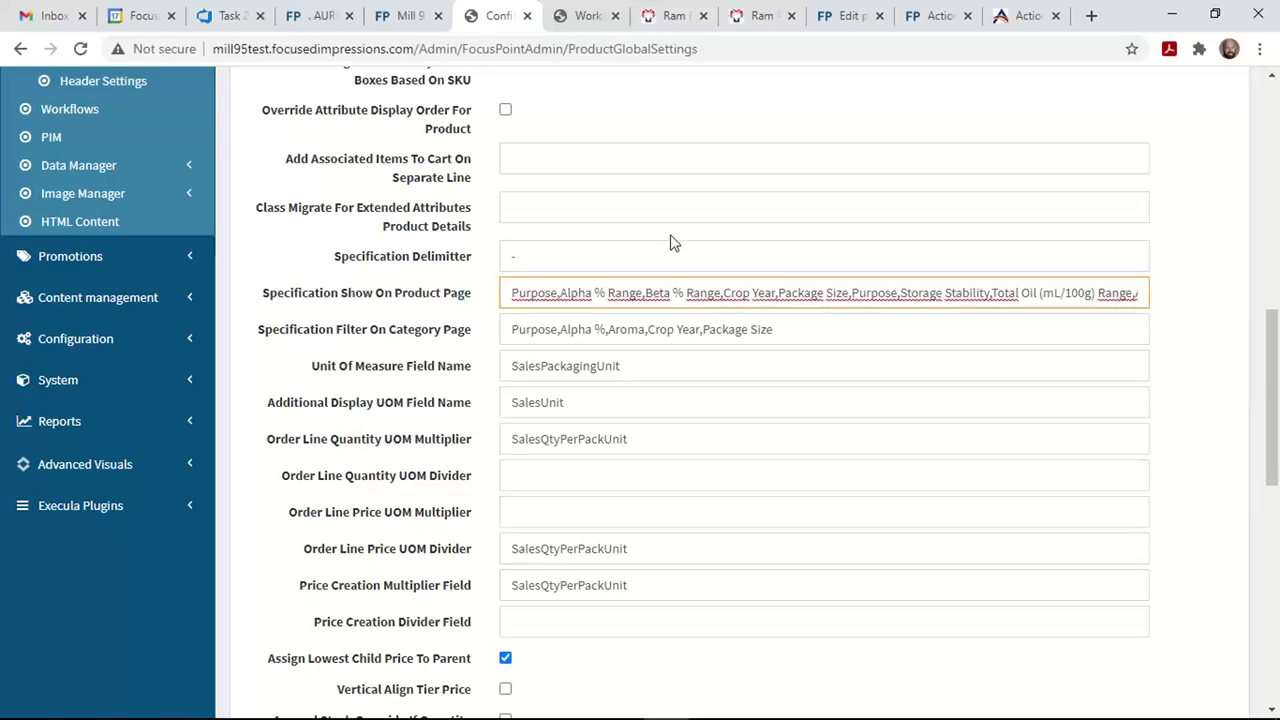
pyautogui.click(410, 28)
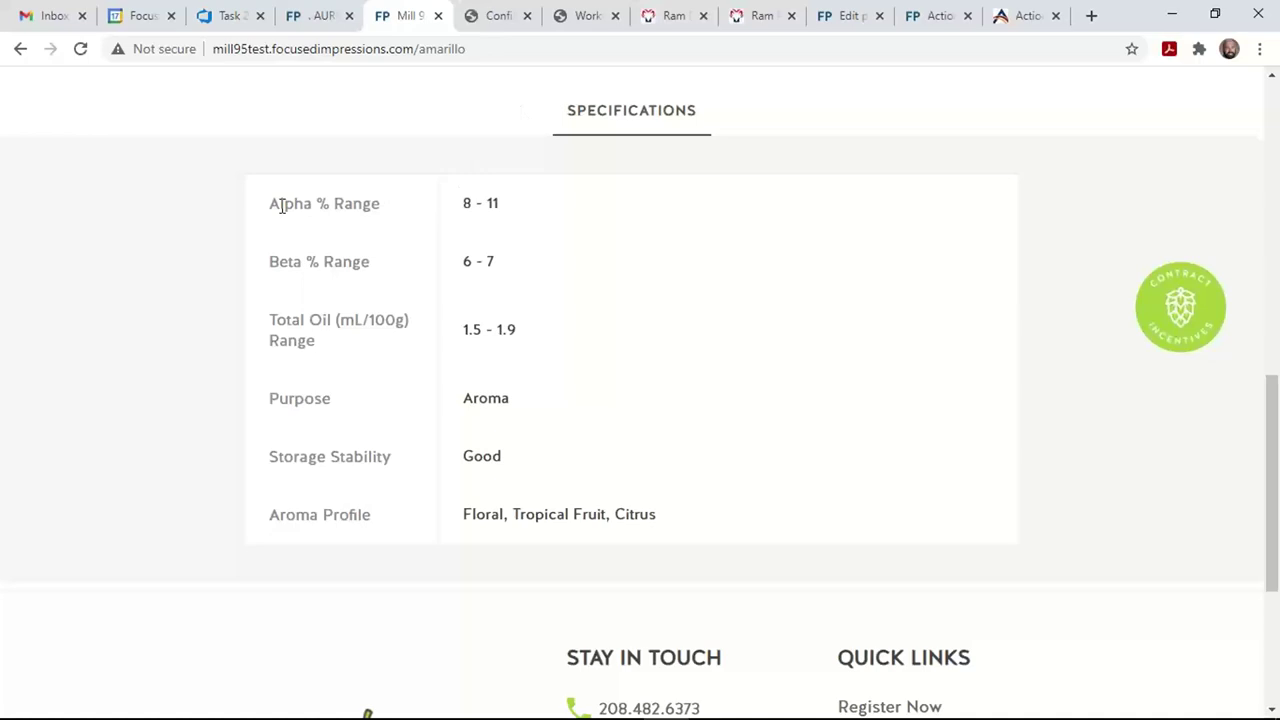
pyautogui.moveTo(457, 203); pyautogui.dragTo(518, 208)
# - Highlight the Specification Filter On Category Page list, then return to the Amarillo page
pyautogui.click(490, 20)
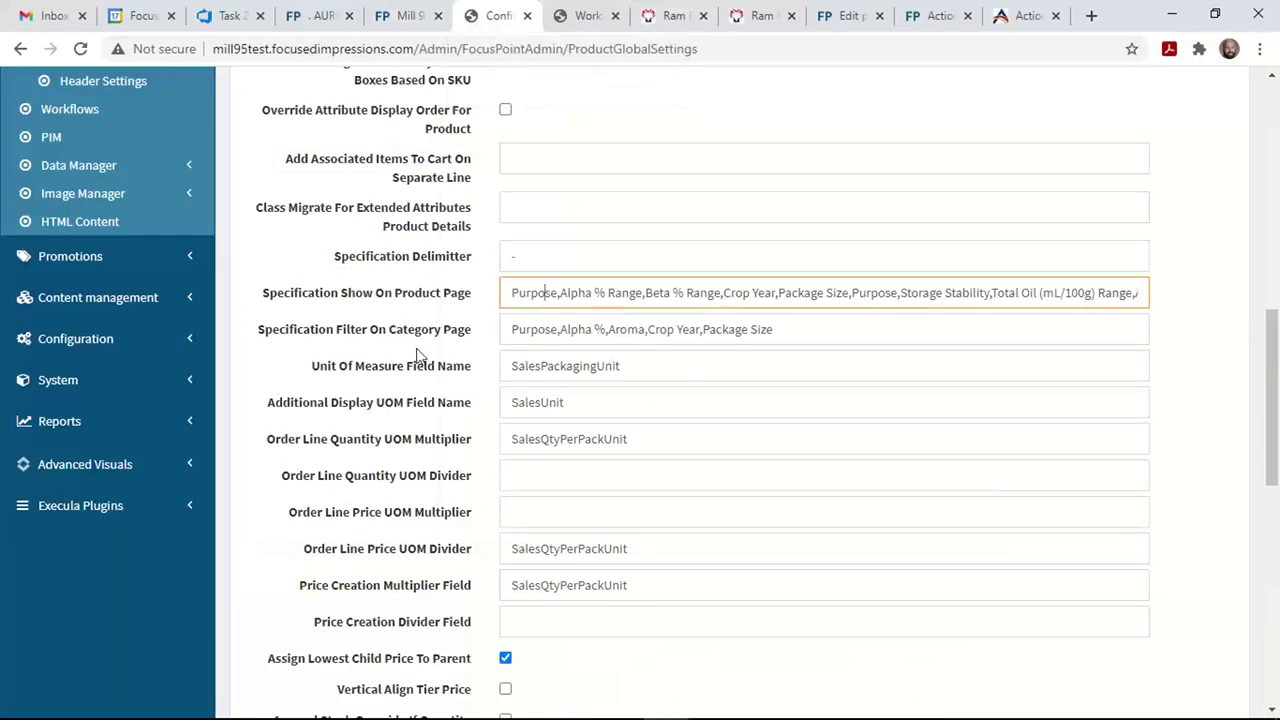
pyautogui.moveTo(800, 331); pyautogui.dragTo(424, 335)
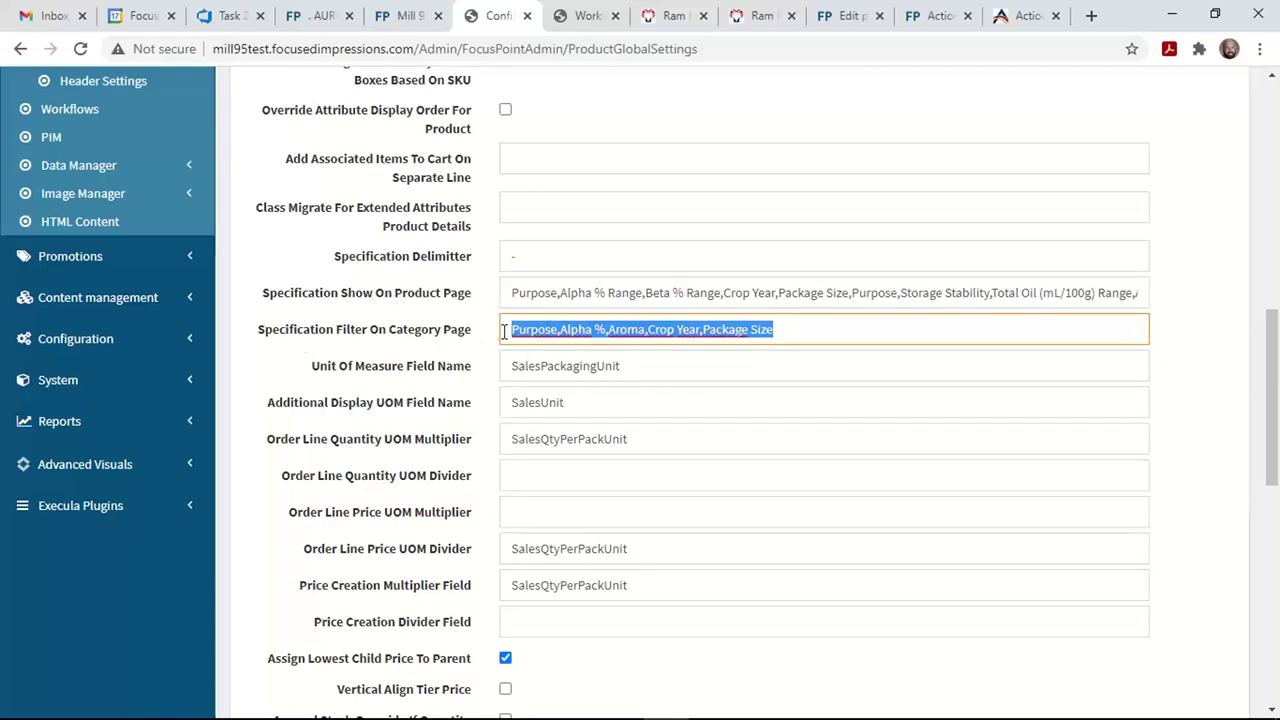
pyautogui.moveTo(846, 331); pyautogui.dragTo(474, 354)
pyautogui.click(405, 16)
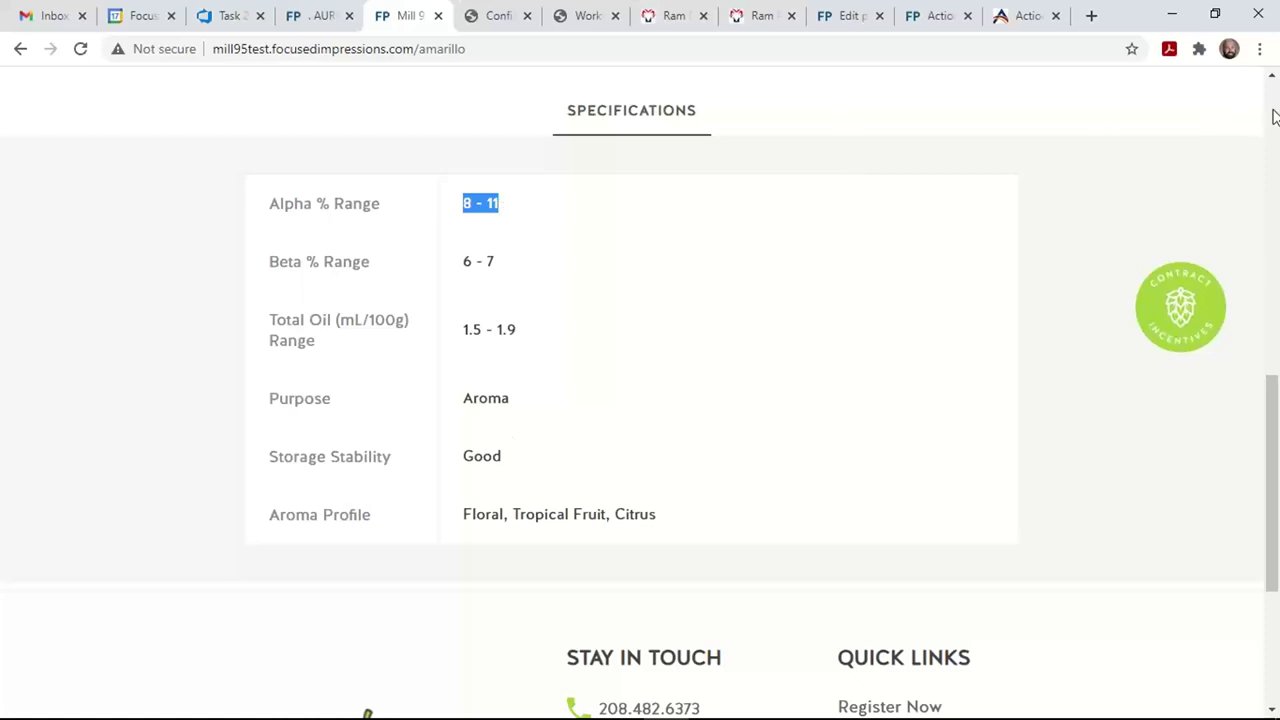
# - Browse the Shop Hops catalogue and its Alpha %, Aroma, Purpose and Package Size filters
pyautogui.scroll(10, 1273, 115)
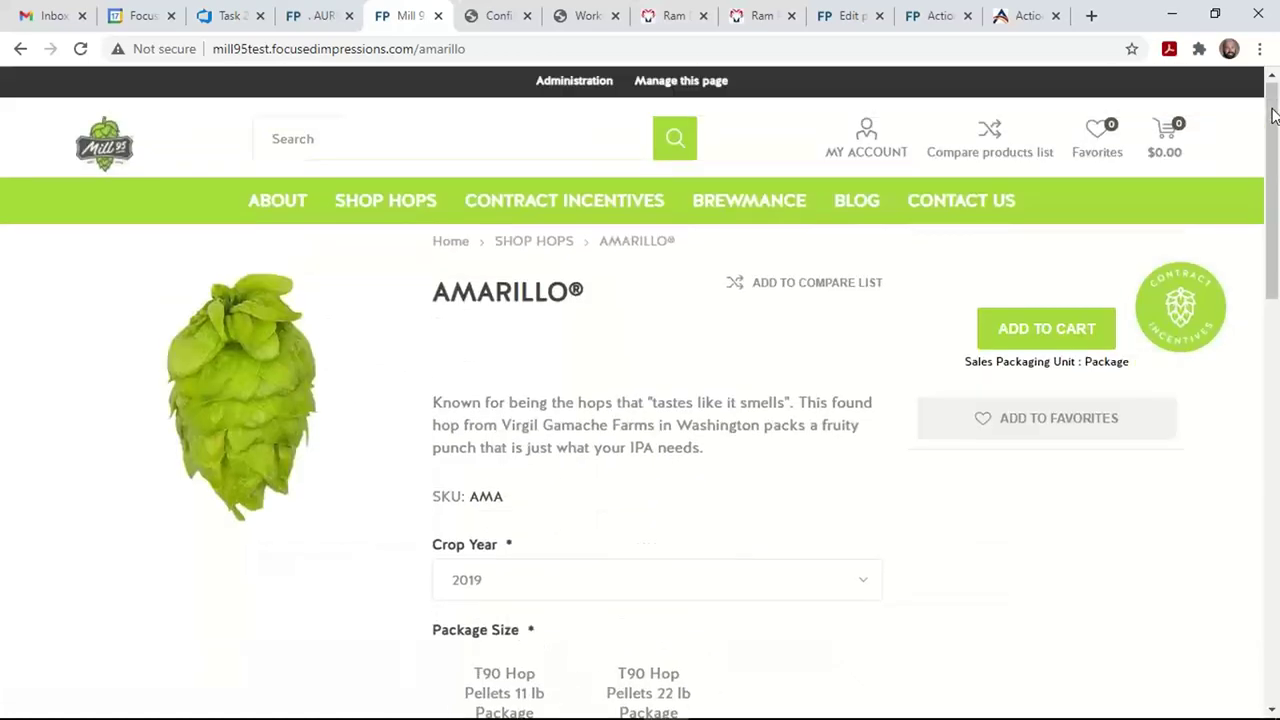
pyautogui.click(405, 205)
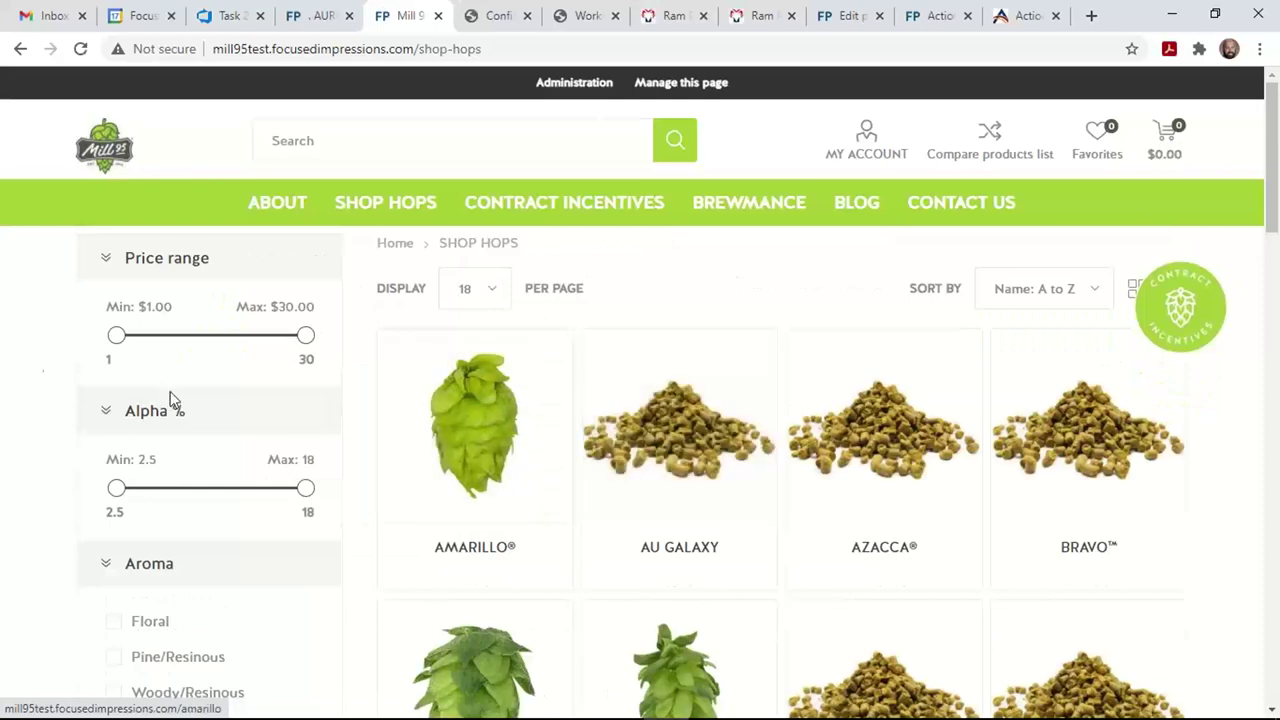
pyautogui.scroll(-6, 42, 438)
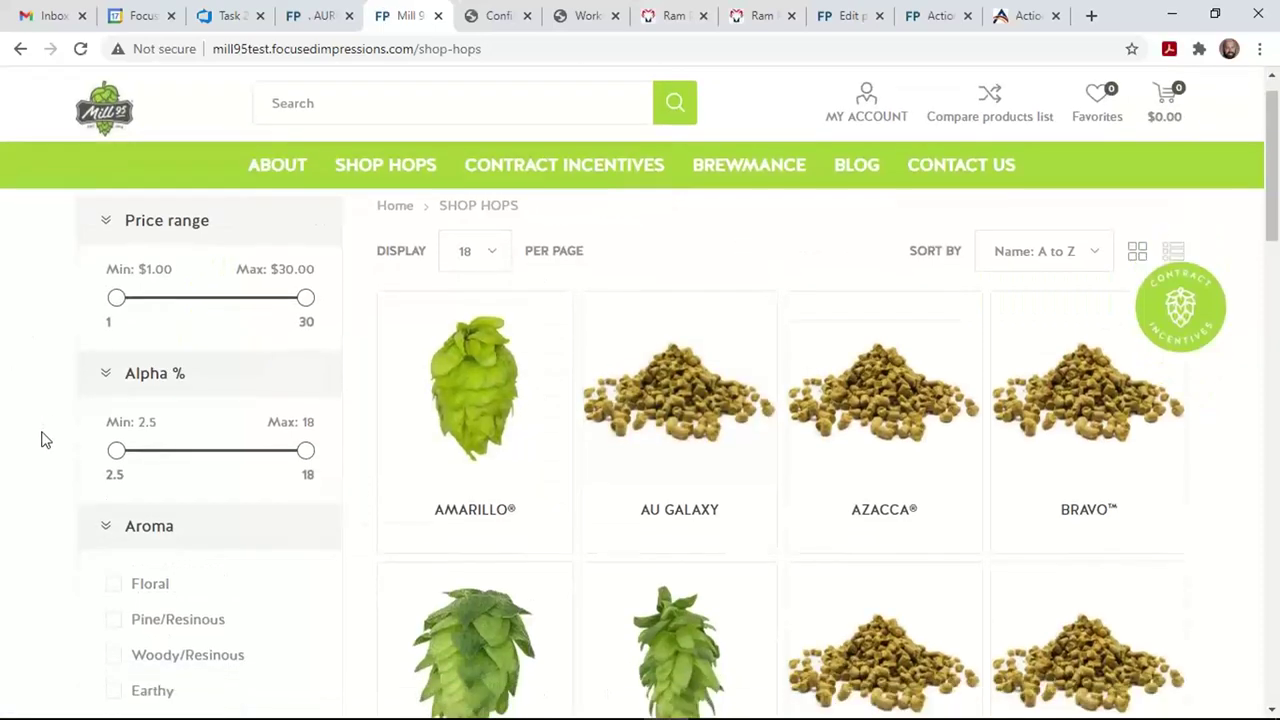
pyautogui.scroll(-5, 42, 438)
pyautogui.scroll(-1, 42, 438)
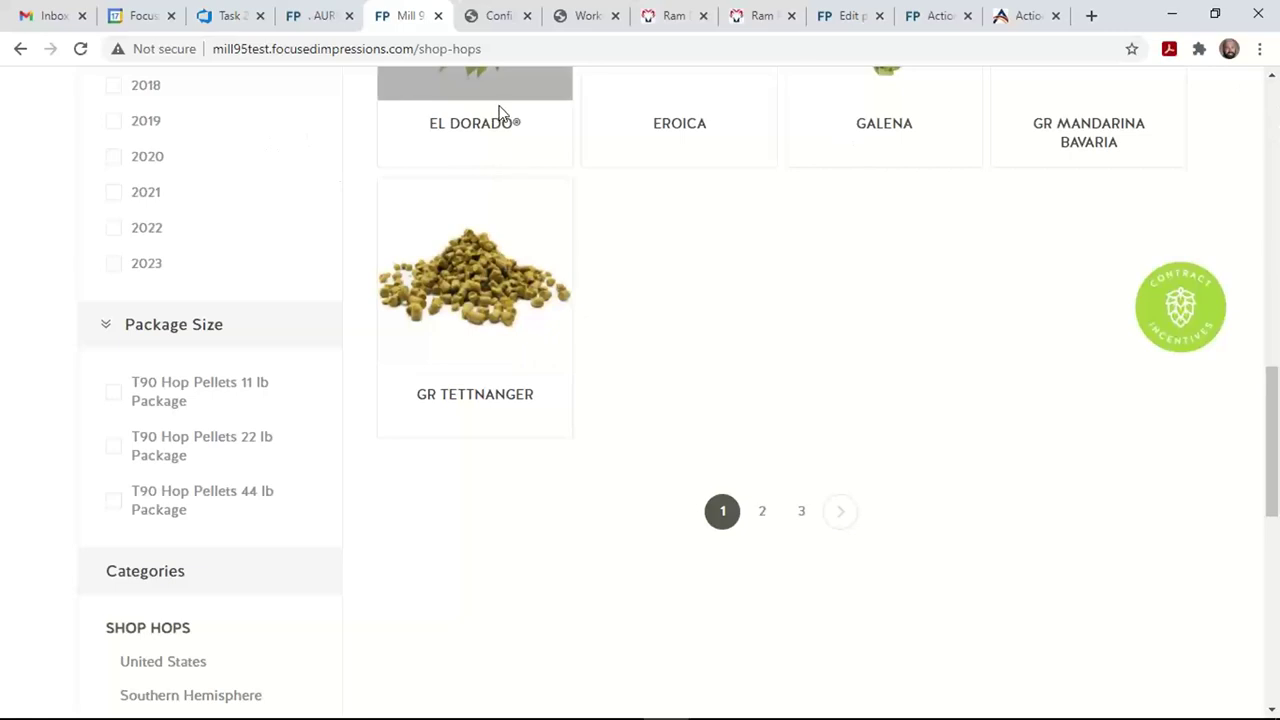
# - Highlight the category filters Aroma, Crop Year, Package Size and the Unit Of Measure Field Name setting
pyautogui.click(495, 15)
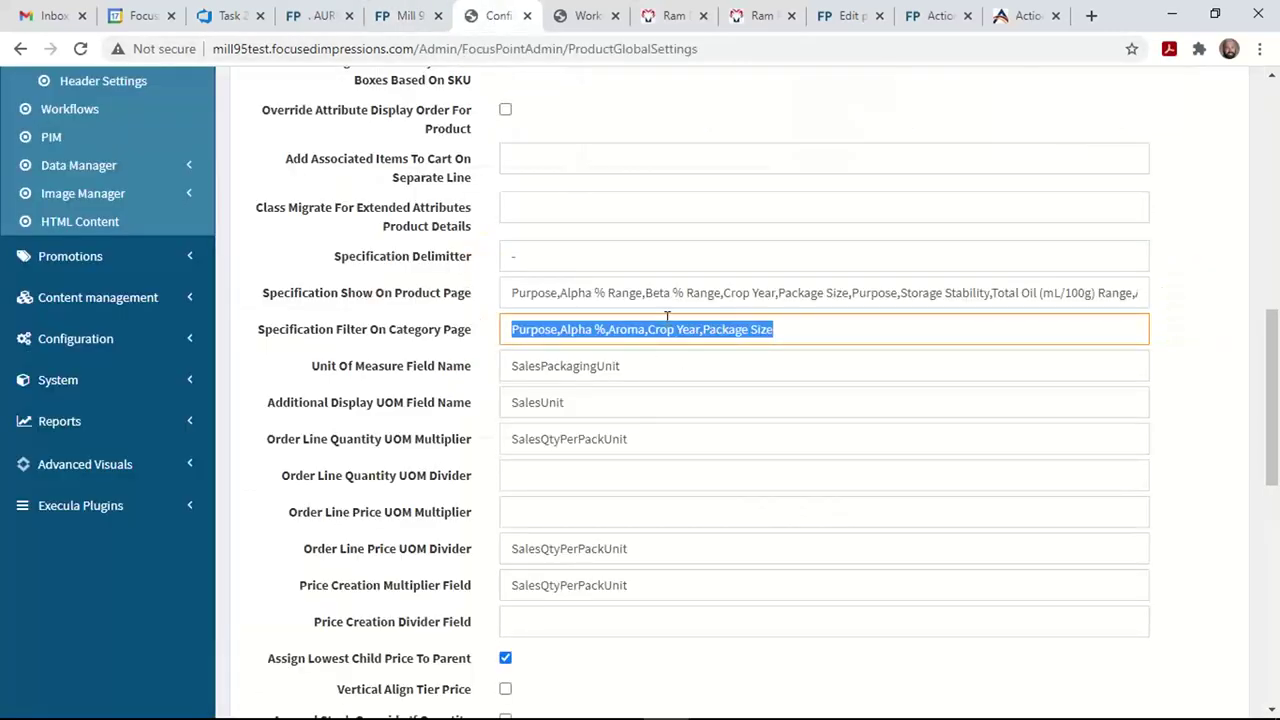
pyautogui.click(608, 329)
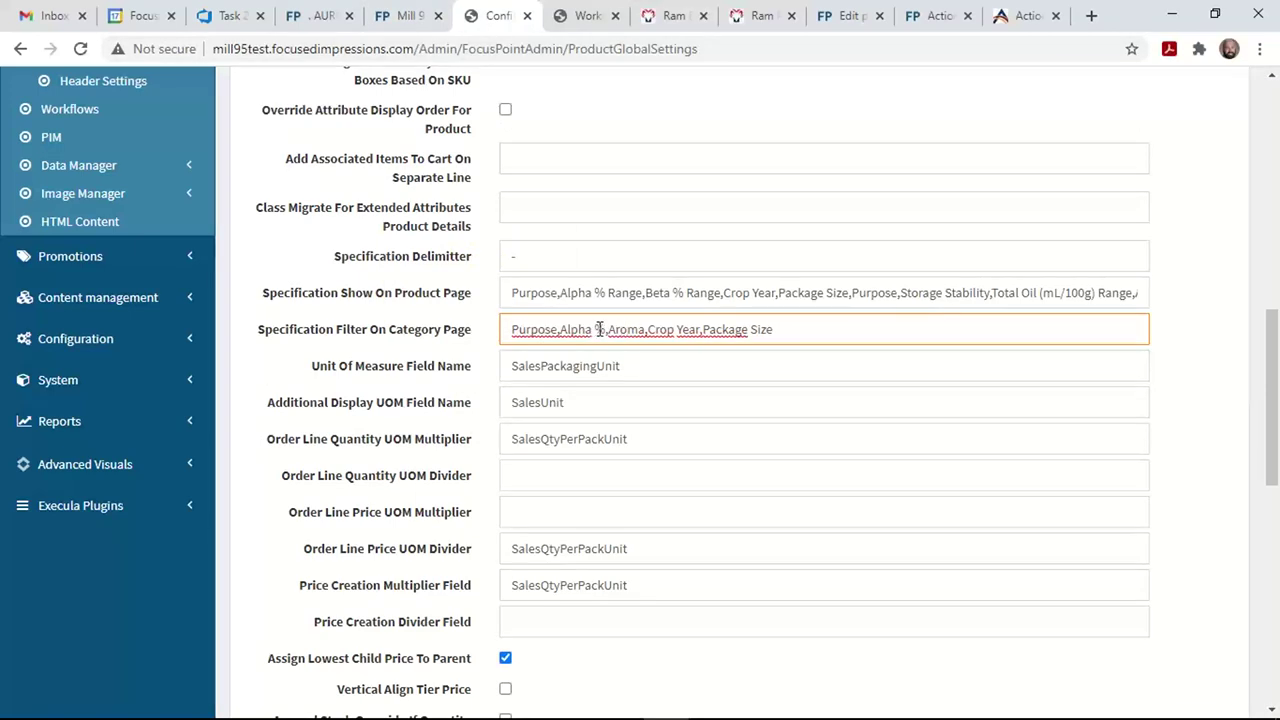
pyautogui.moveTo(608, 329); pyautogui.dragTo(790, 352)
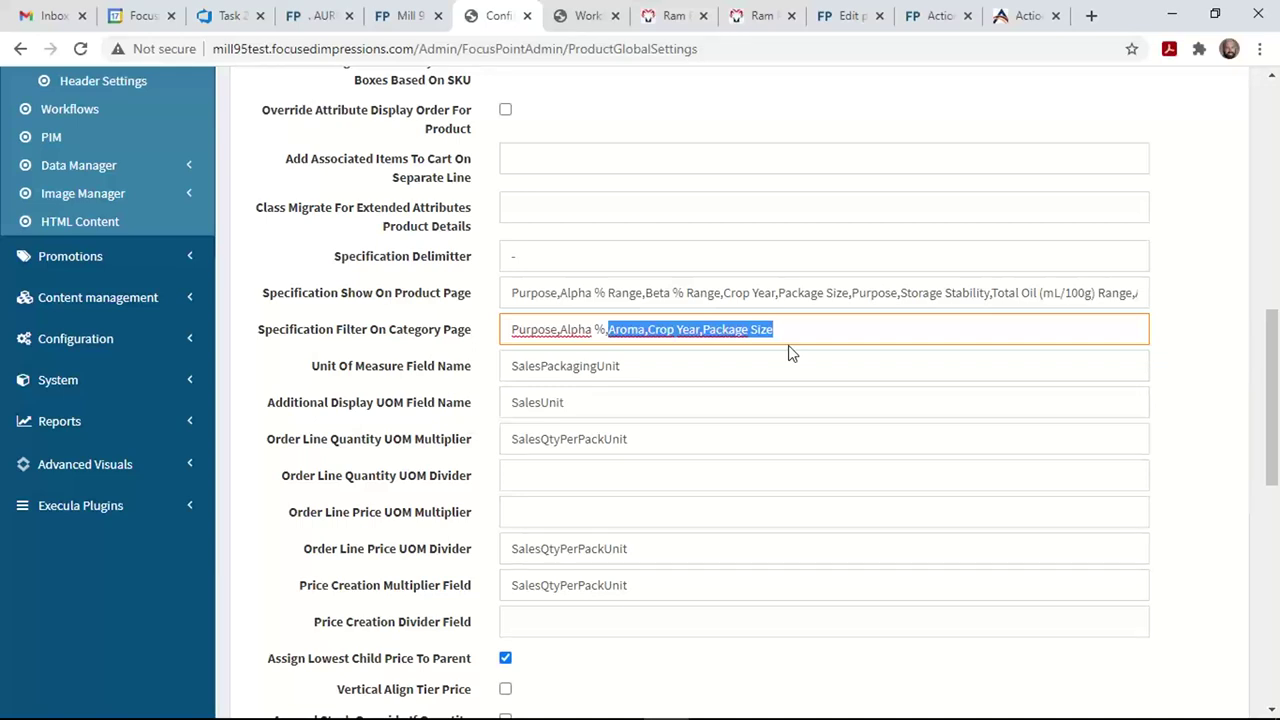
pyautogui.click(243, 335)
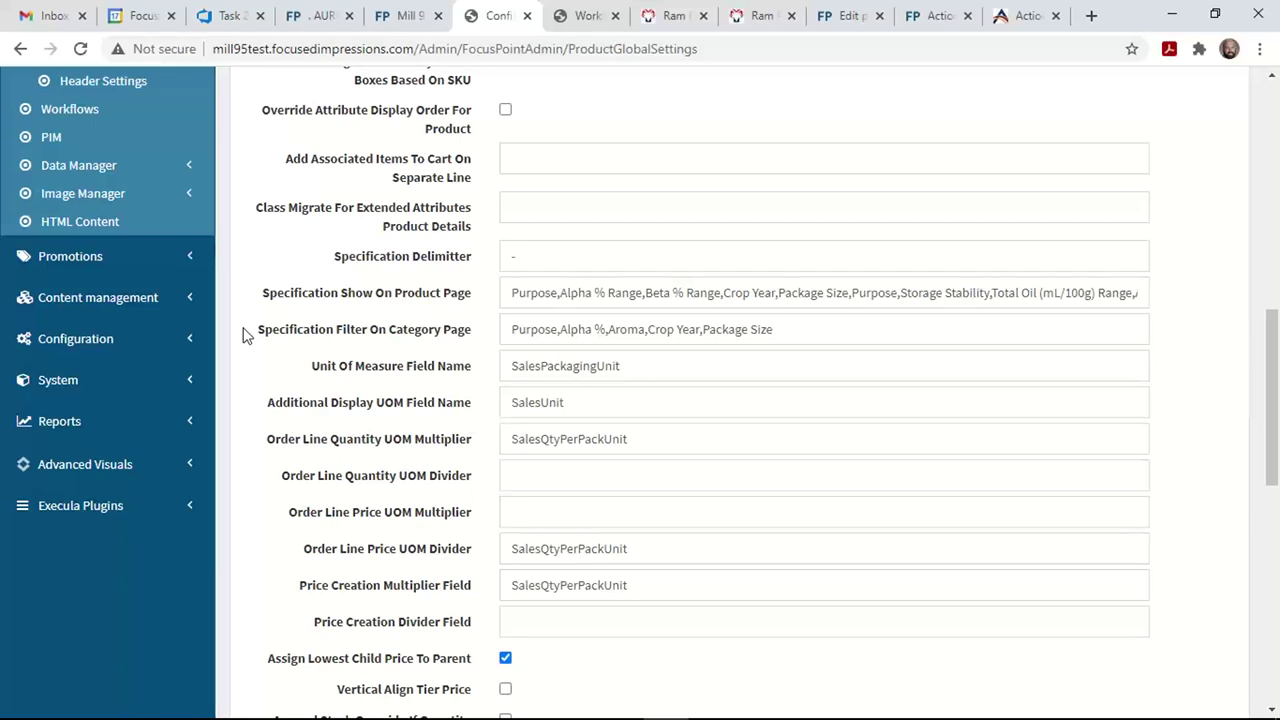
pyautogui.click(623, 366)
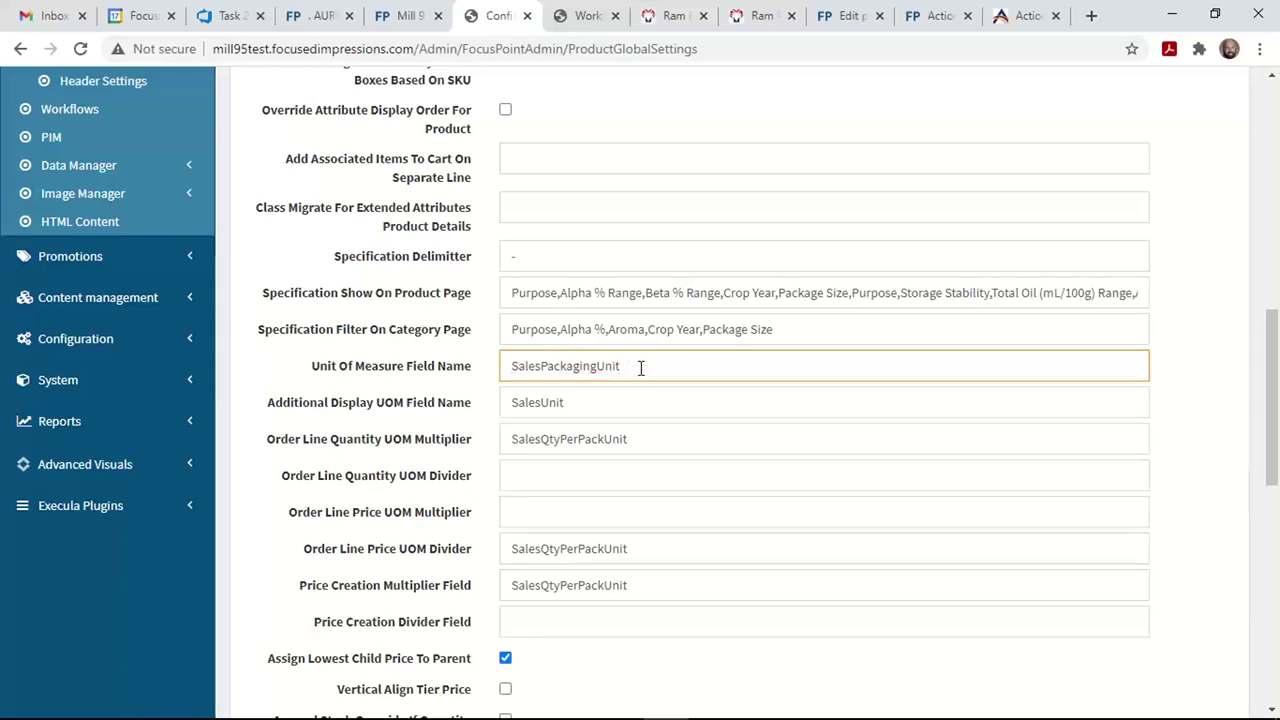
pyautogui.hotkey('alt', 'Tab')
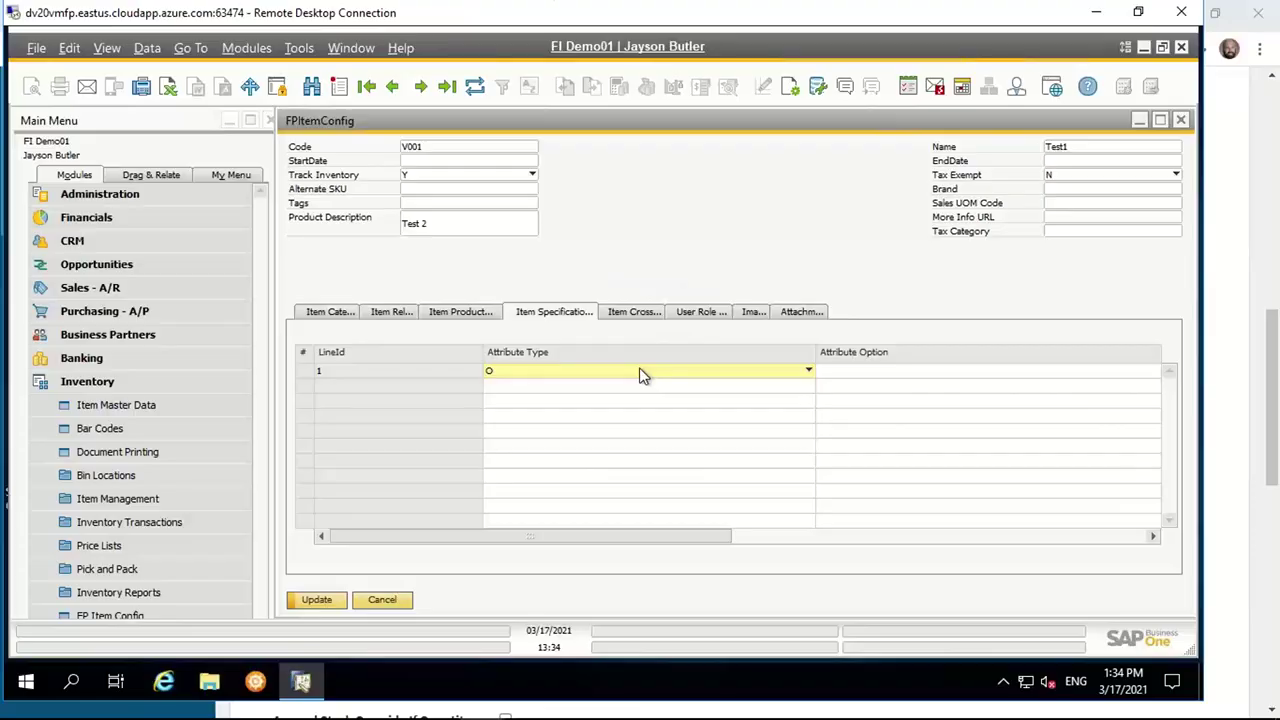
# - Add a blank row to item V001's cross-sell list and browse the item chooser without picking
pyautogui.click(633, 313)
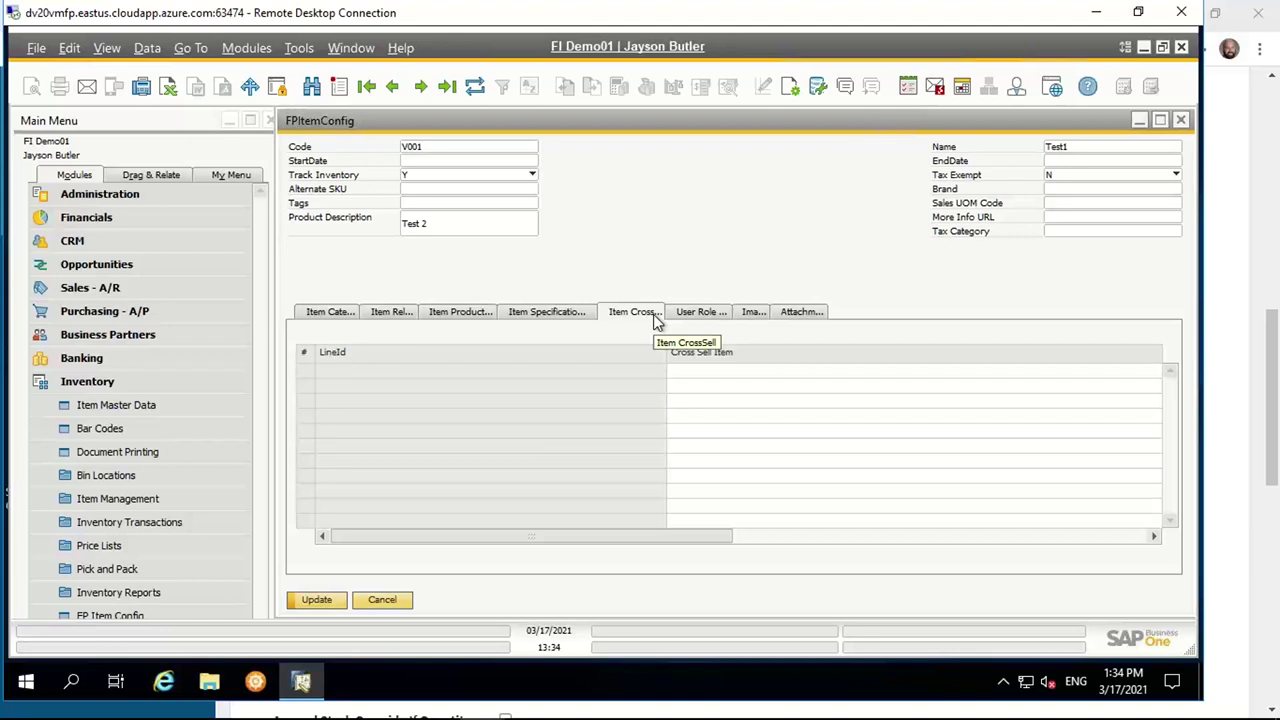
pyautogui.rightClick(312, 358)
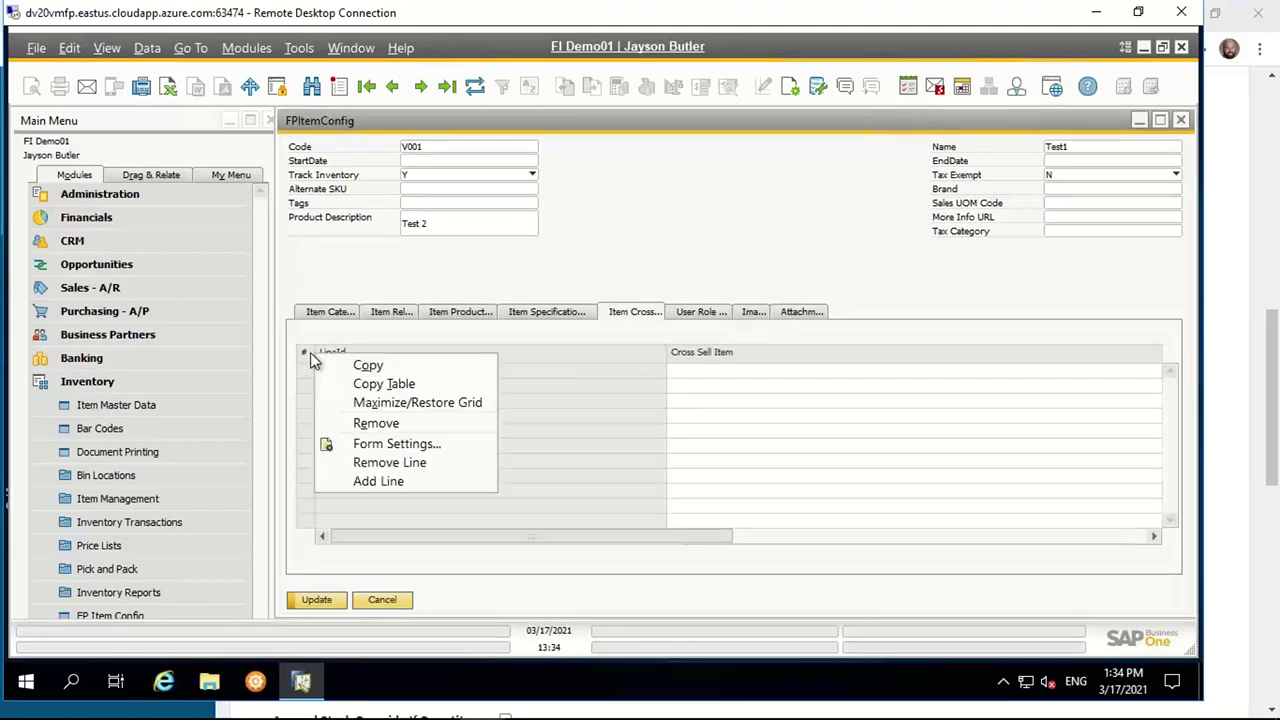
pyautogui.click(388, 481)
pyautogui.click(748, 370)
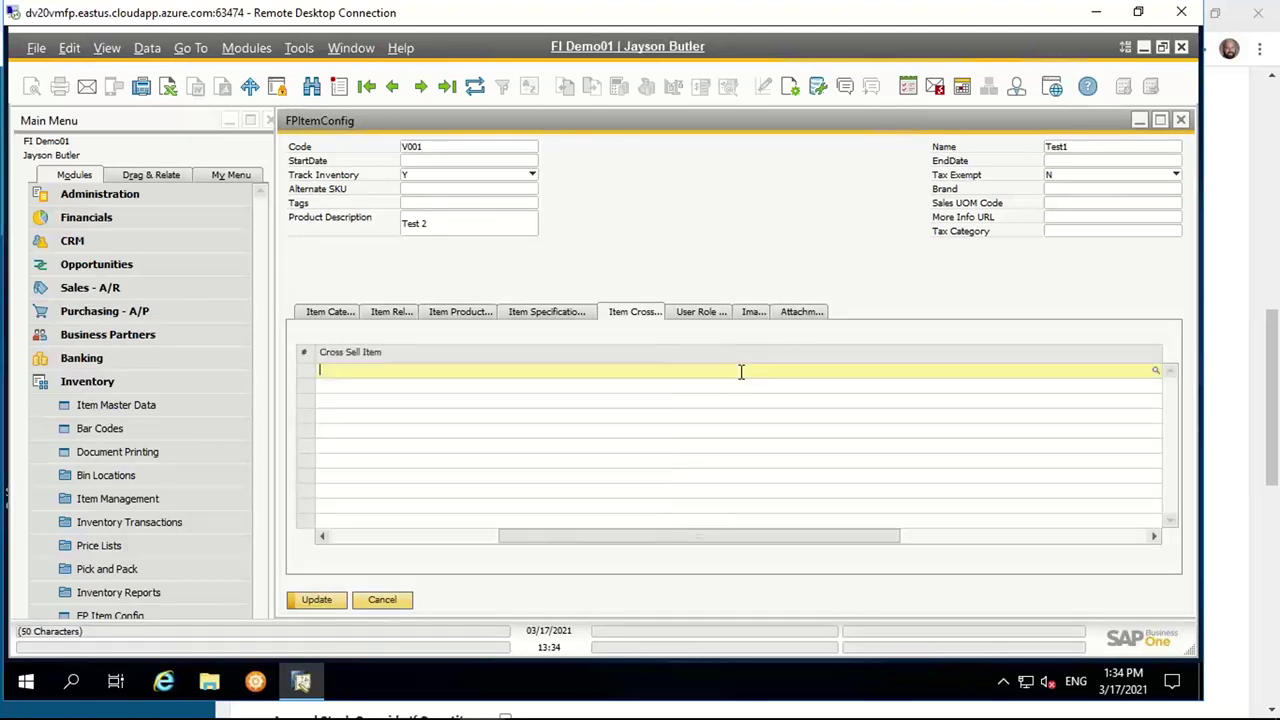
pyautogui.click(1156, 372)
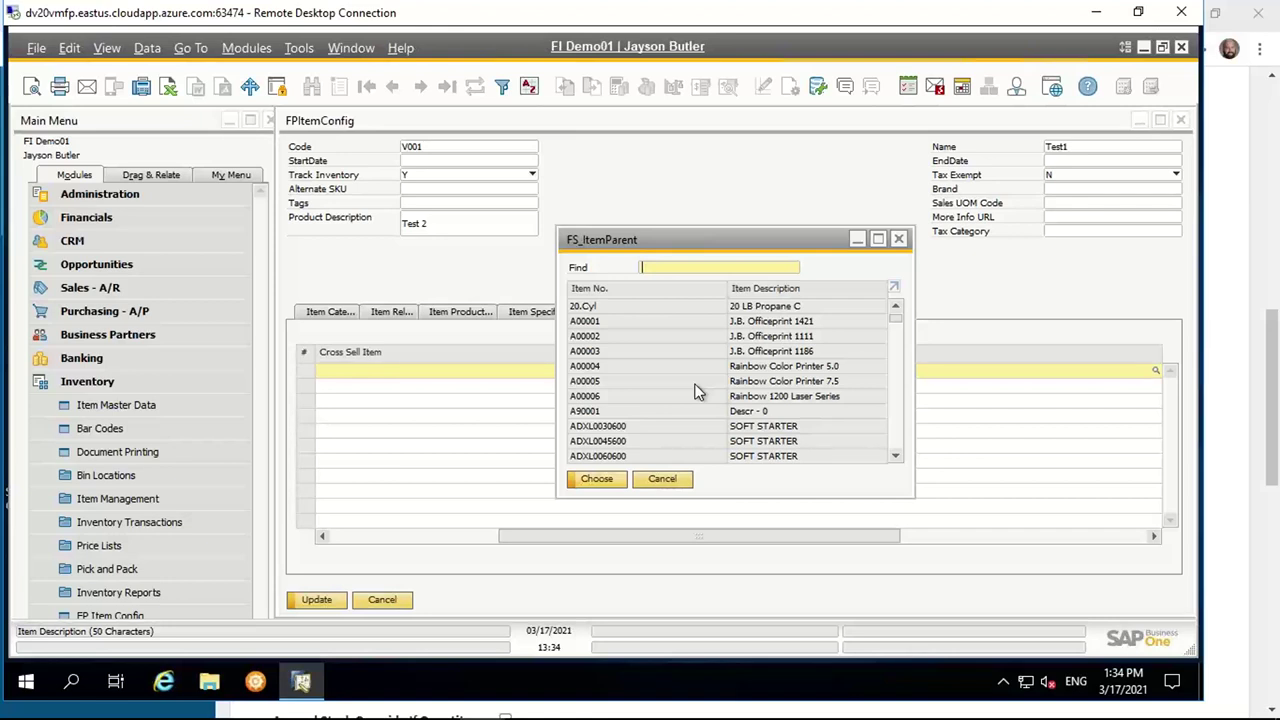
pyautogui.click(898, 239)
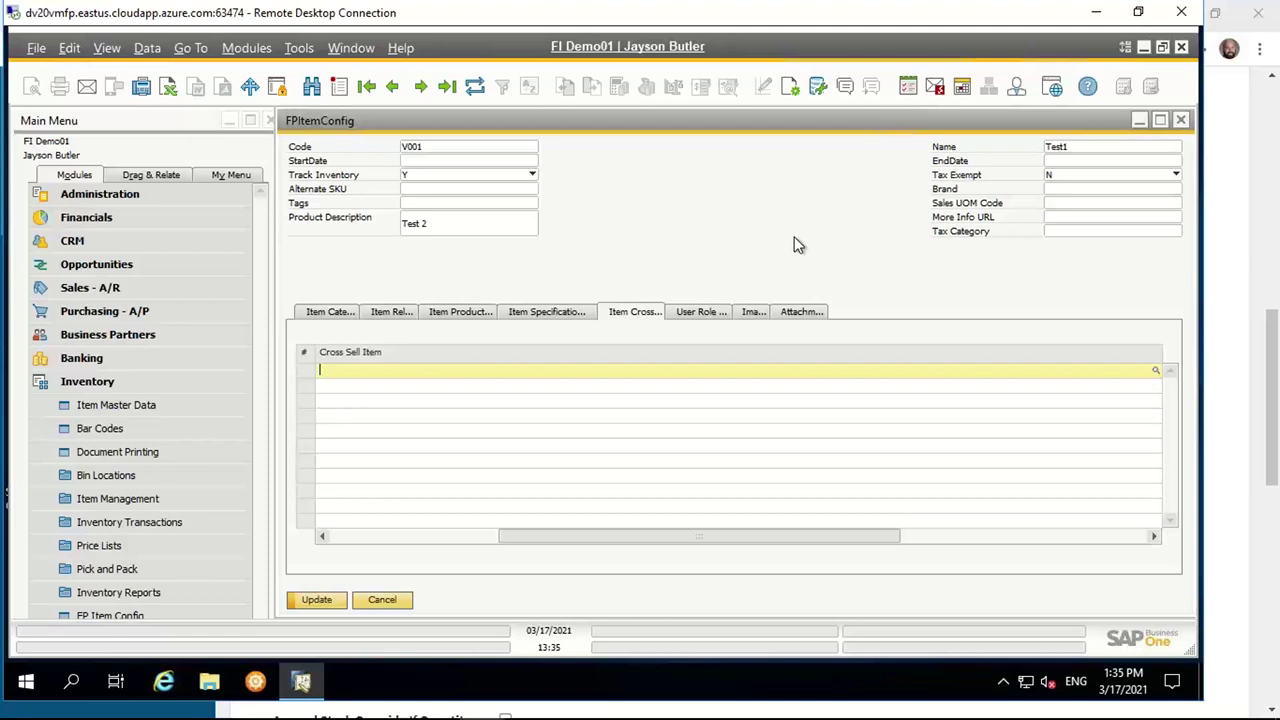
# - Add a blank User Role ACL row and browse the customer roles chooser, closing it unused
pyautogui.click(702, 312)
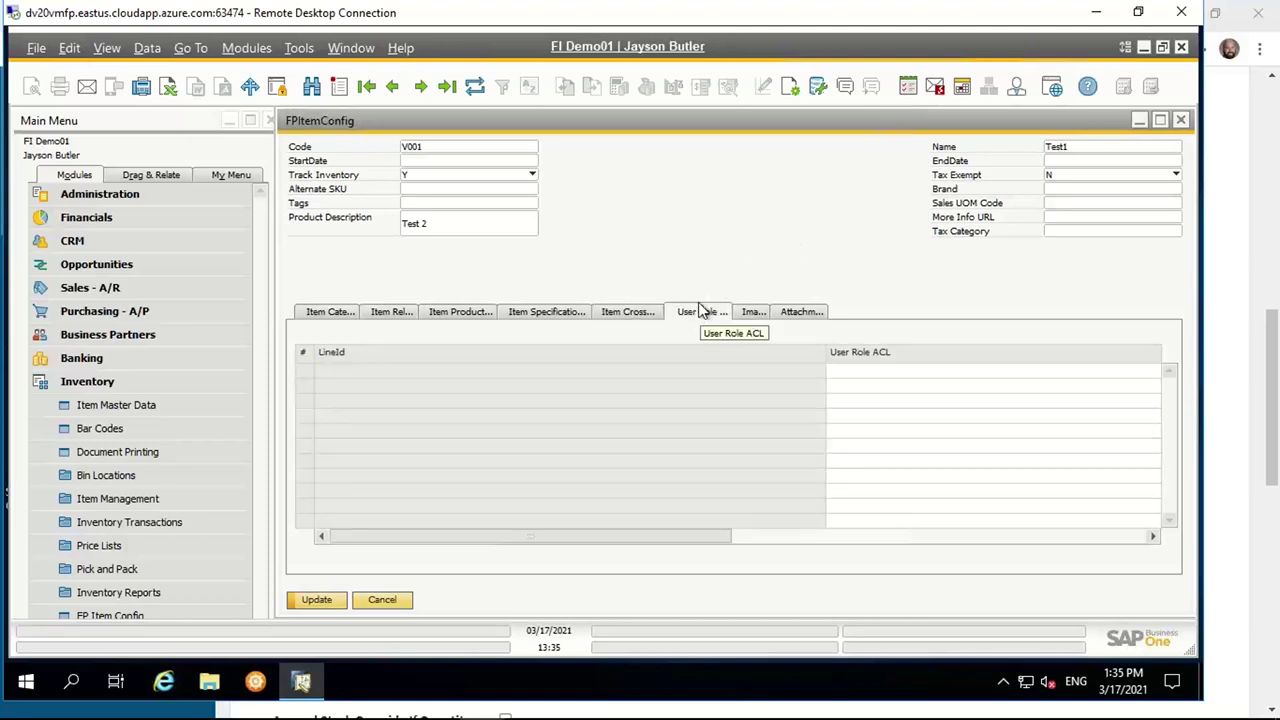
pyautogui.rightClick(305, 355)
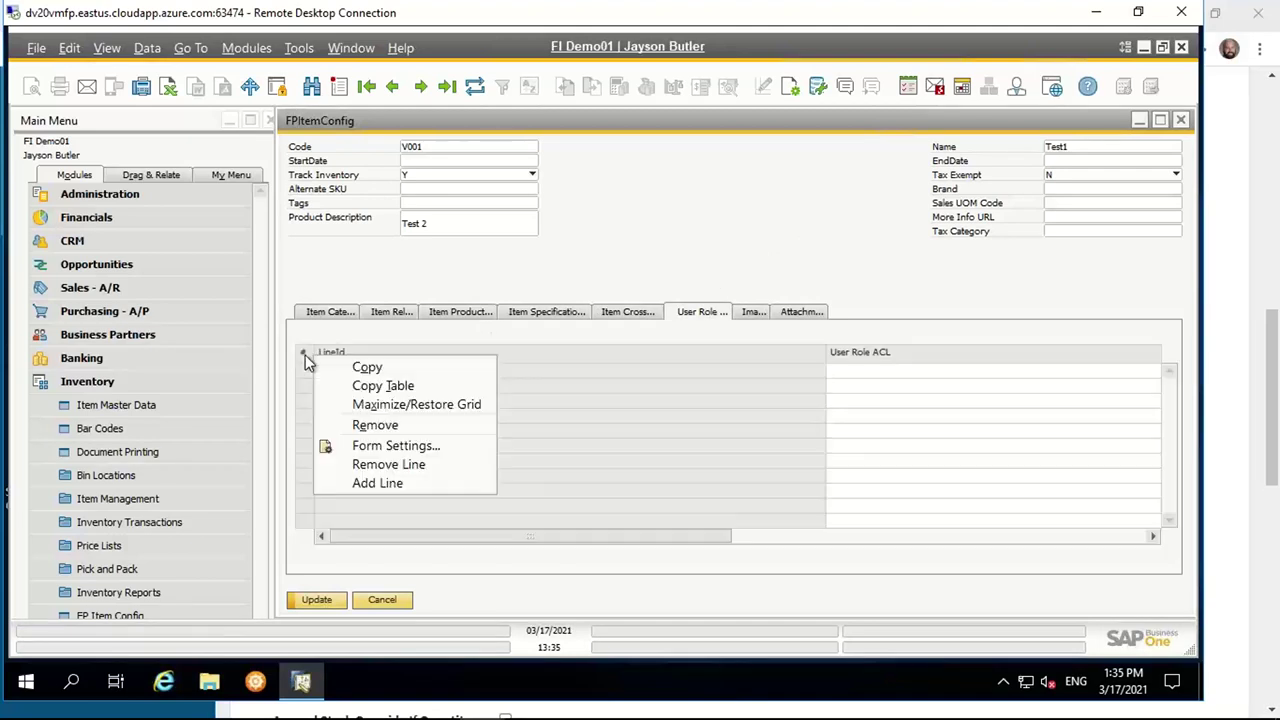
pyautogui.click(376, 485)
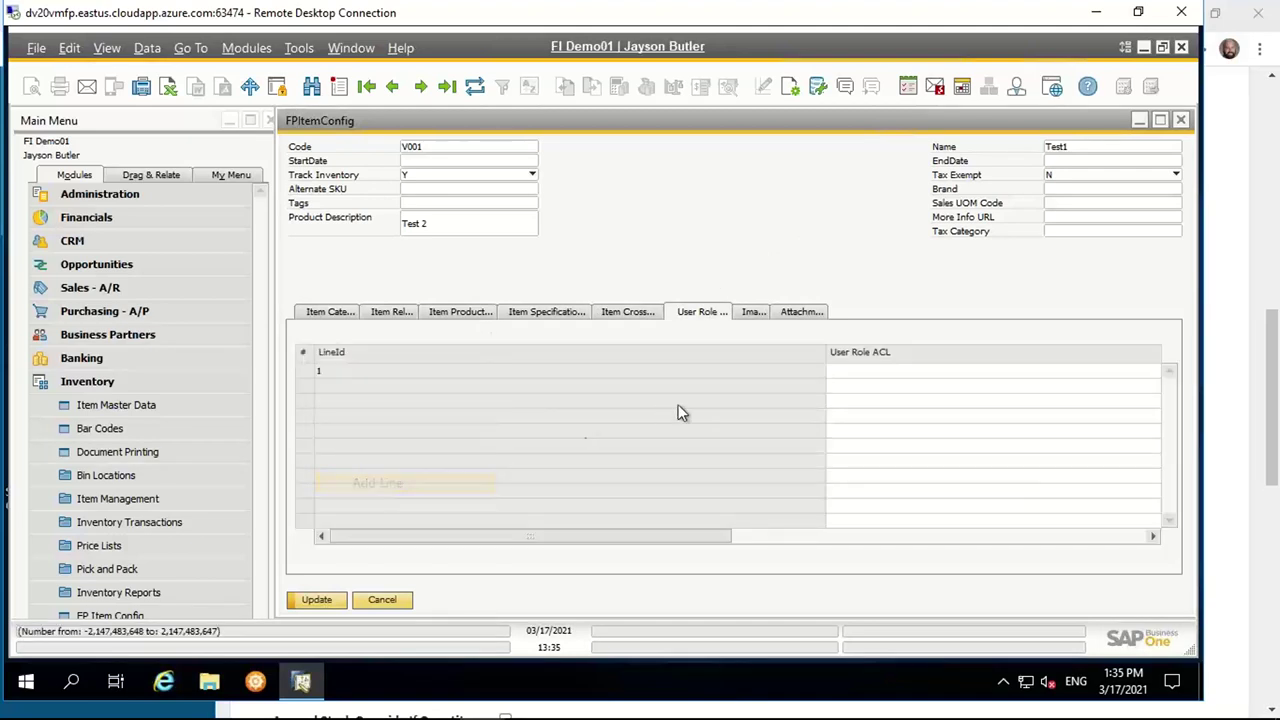
pyautogui.click(916, 374)
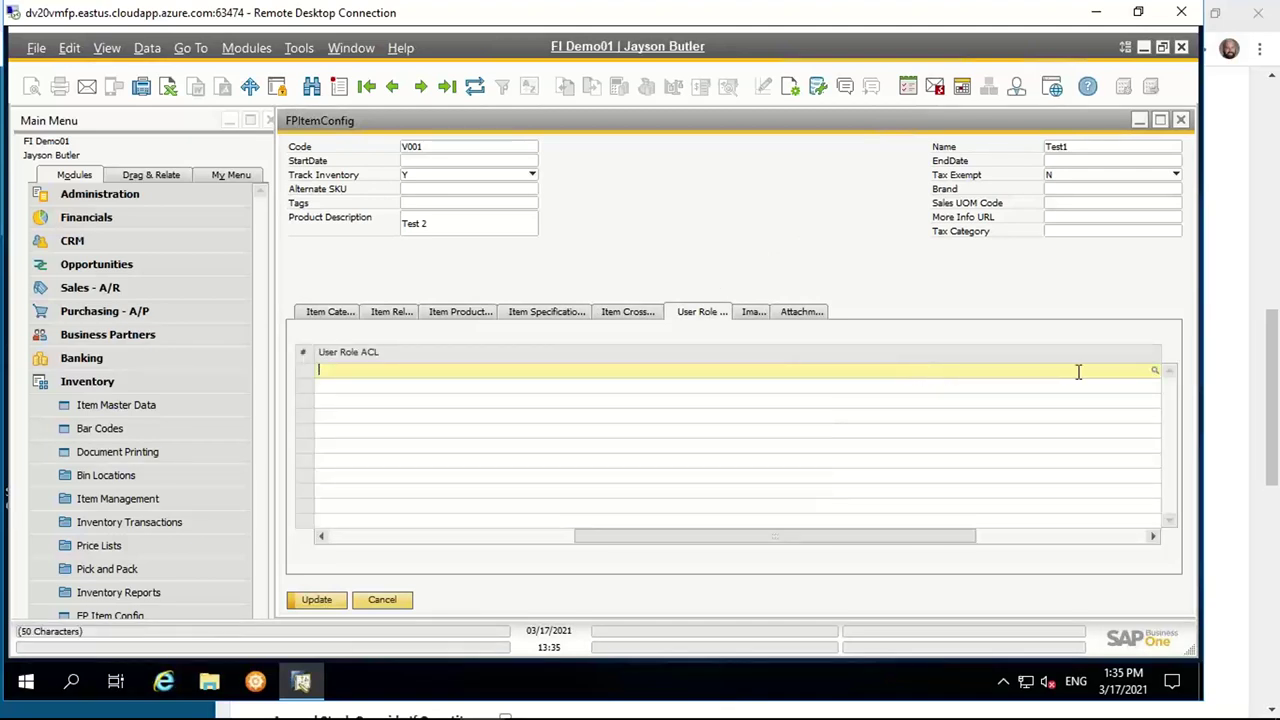
pyautogui.click(1155, 370)
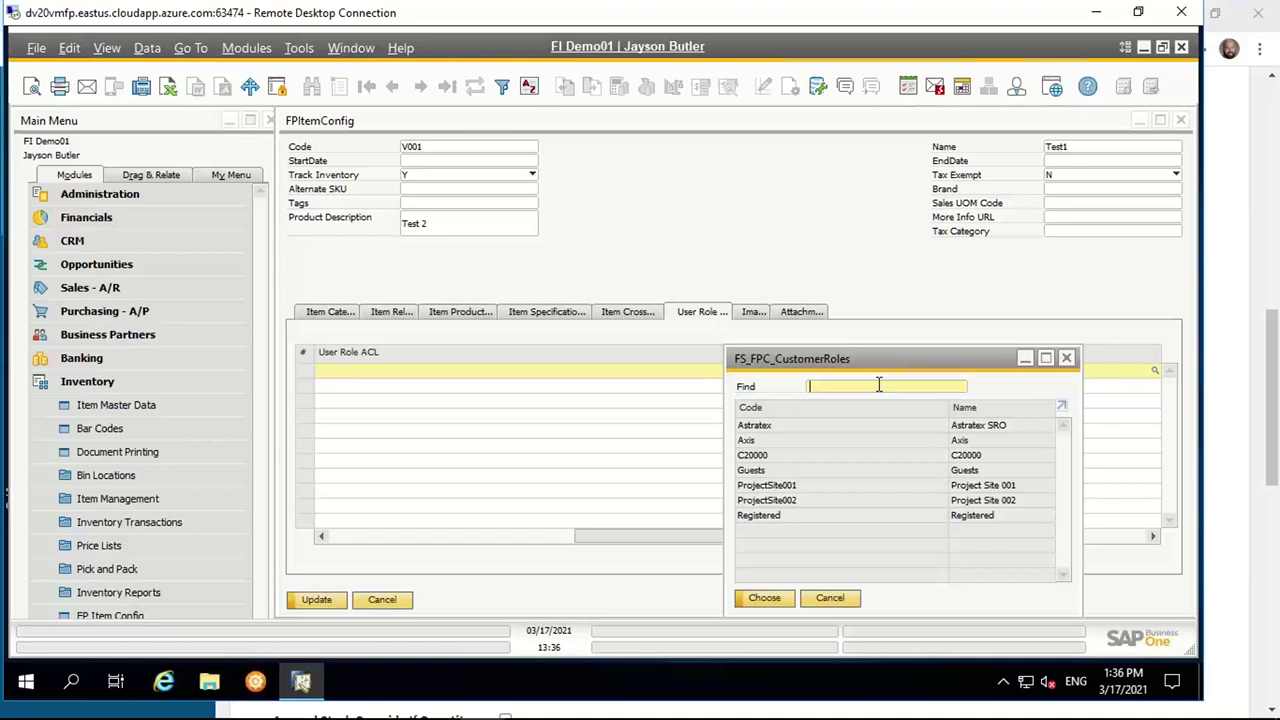
pyautogui.click(1066, 357)
pyautogui.click(754, 316)
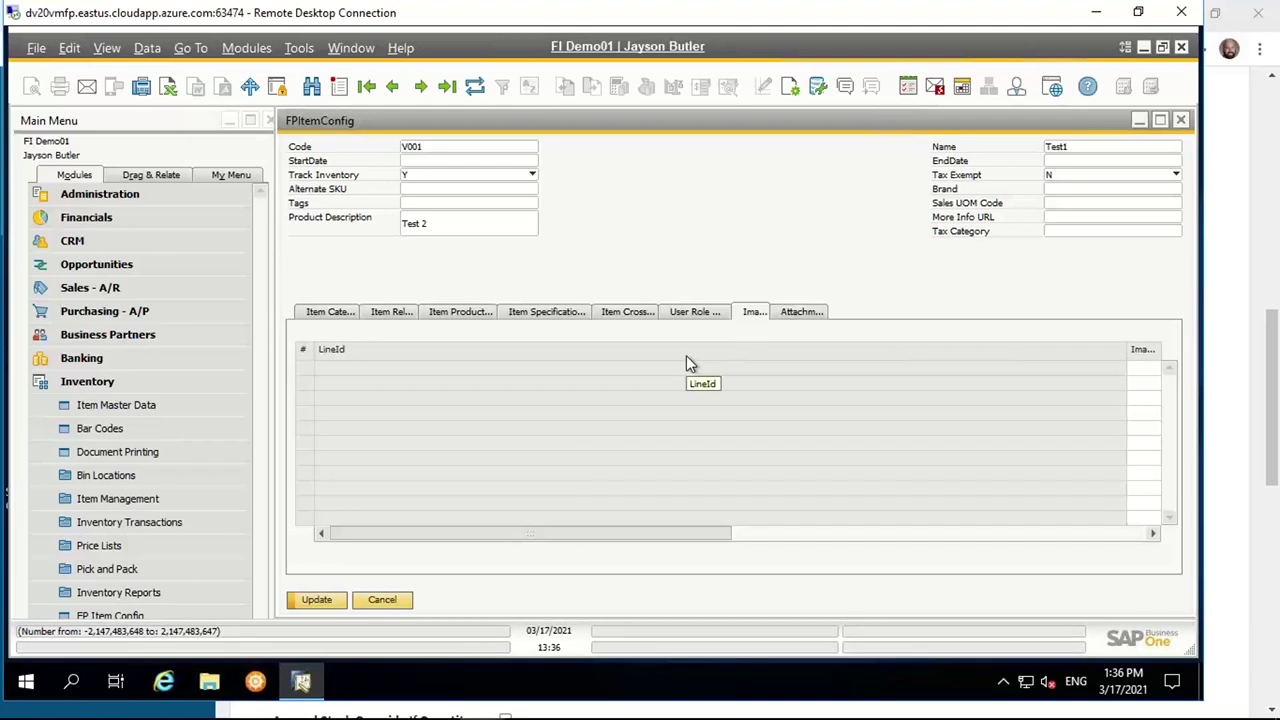
# - Add a blank row to item V001's Images list and scroll across its columns
pyautogui.rightClick(303, 350)
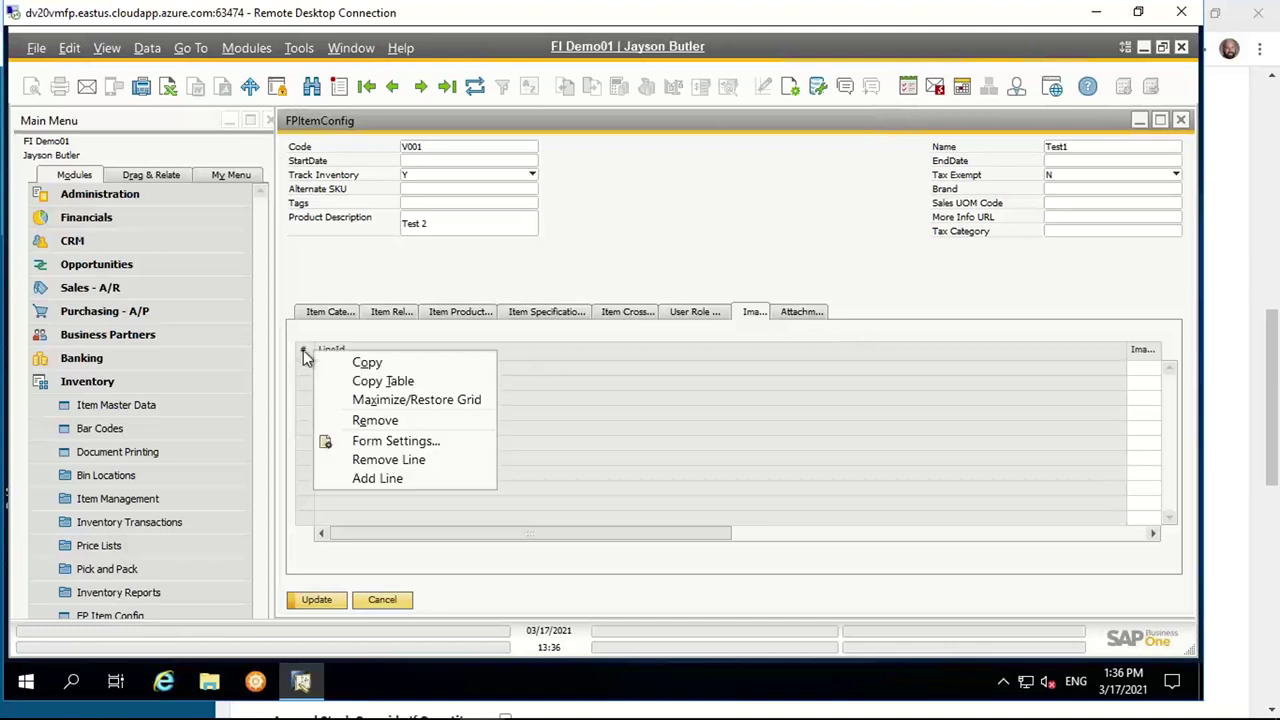
pyautogui.click(390, 478)
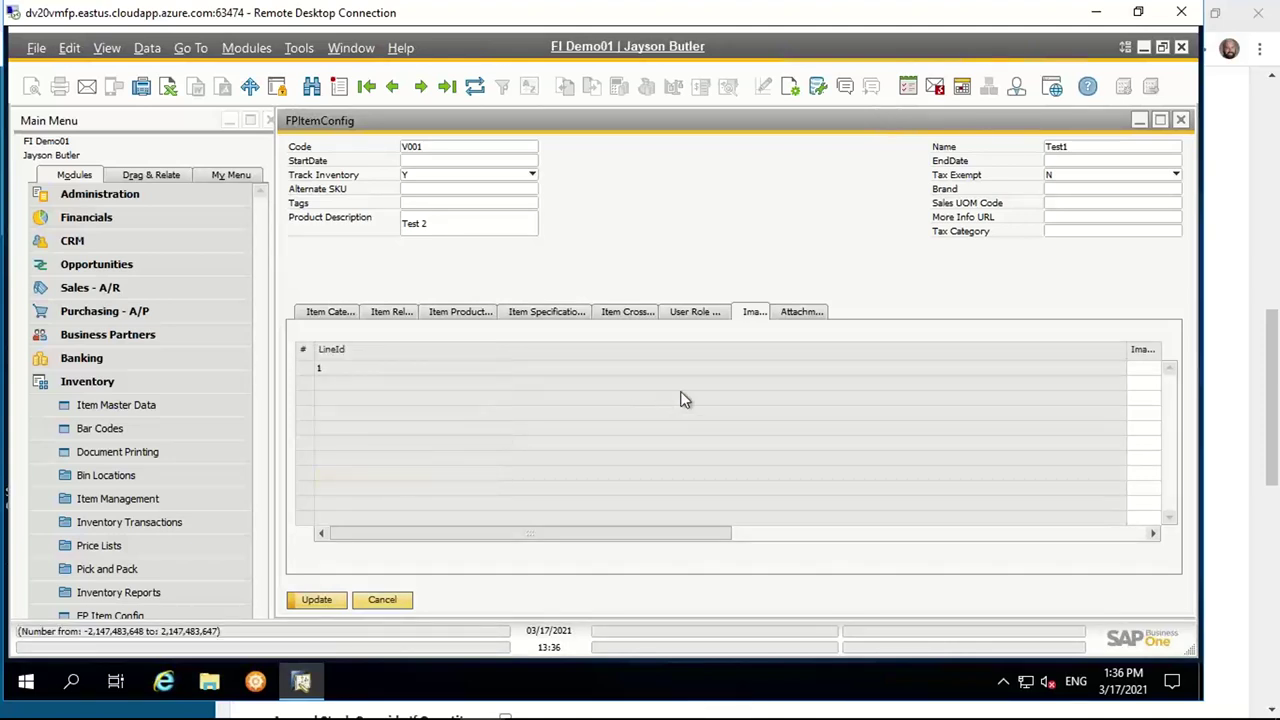
pyautogui.click(1145, 368)
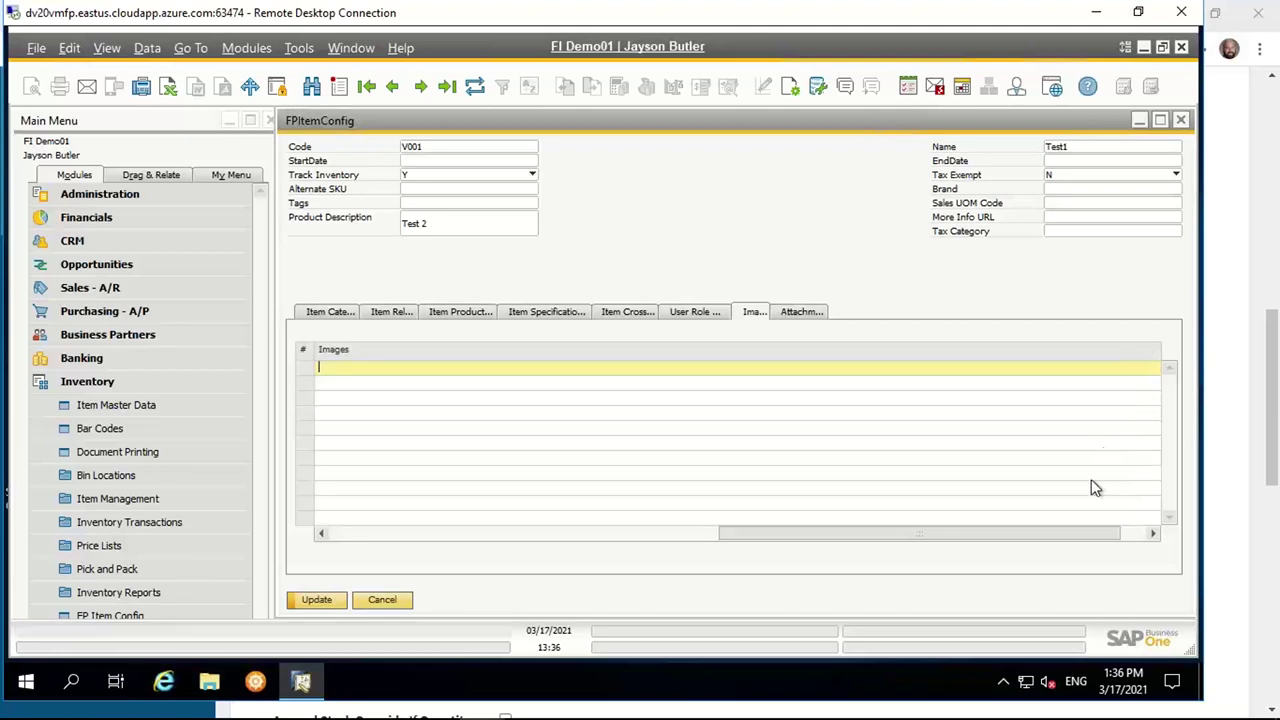
pyautogui.moveTo(1069, 531); pyautogui.dragTo(705, 453)
pyautogui.click(790, 312)
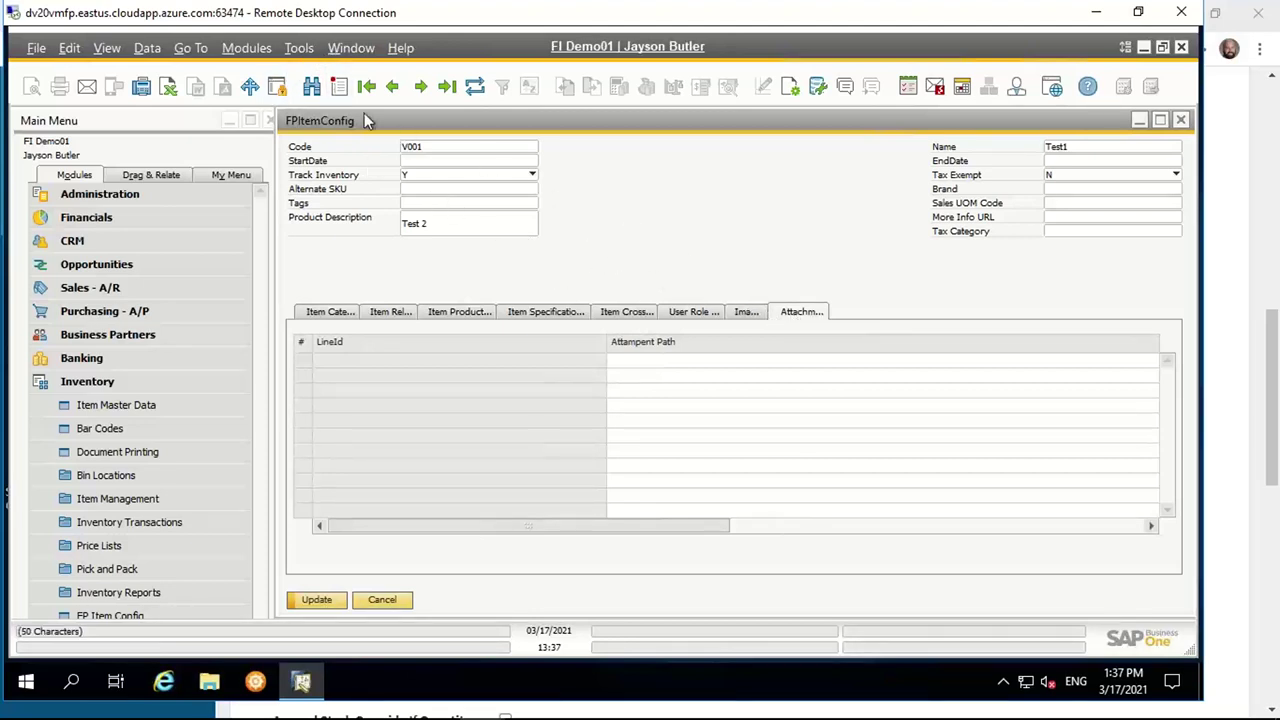
# - Open the MITI_ADD_MAP - FP Additional Field window from Tools > User-Defined Windows
pyautogui.click(299, 47)
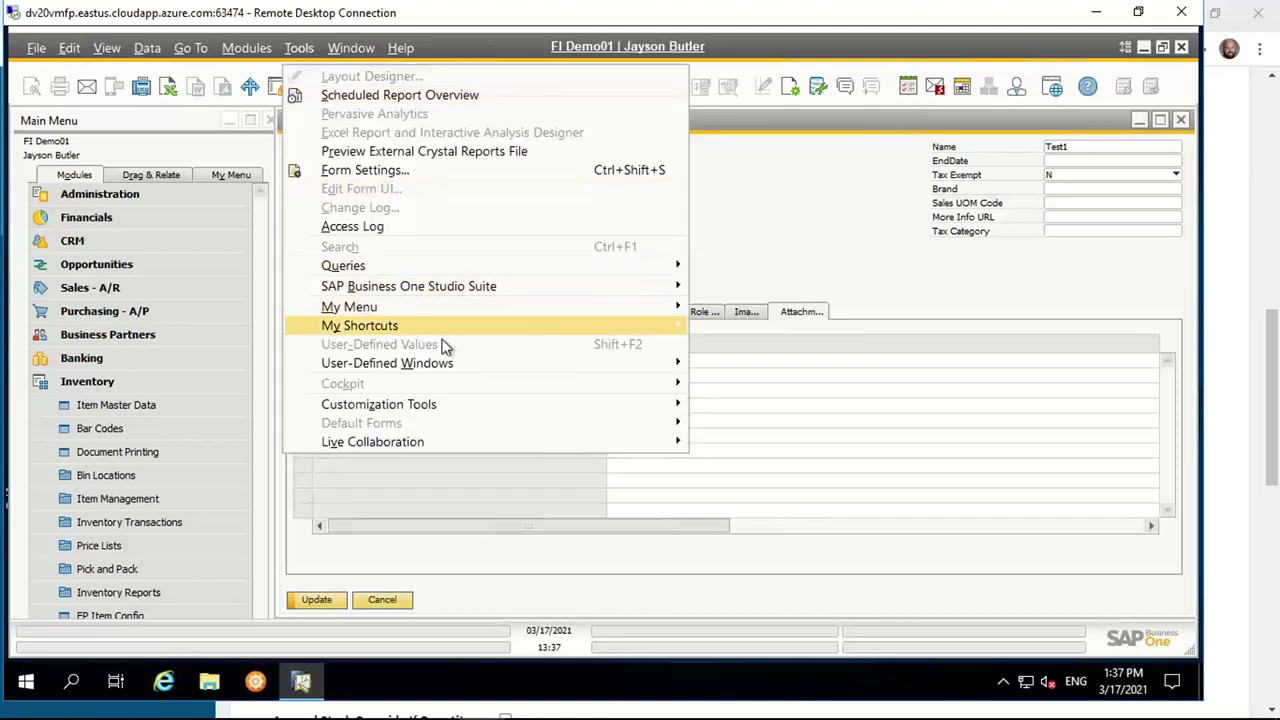
pyautogui.moveTo(449, 365)
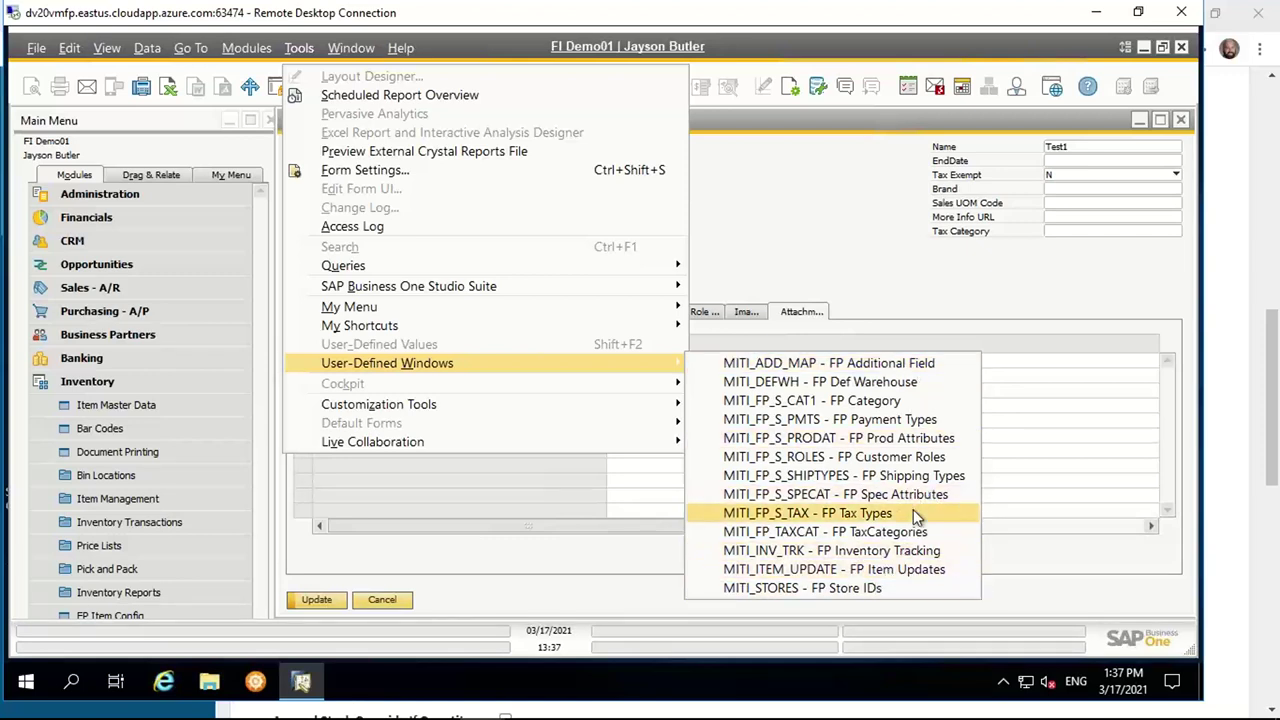
pyautogui.click(865, 363)
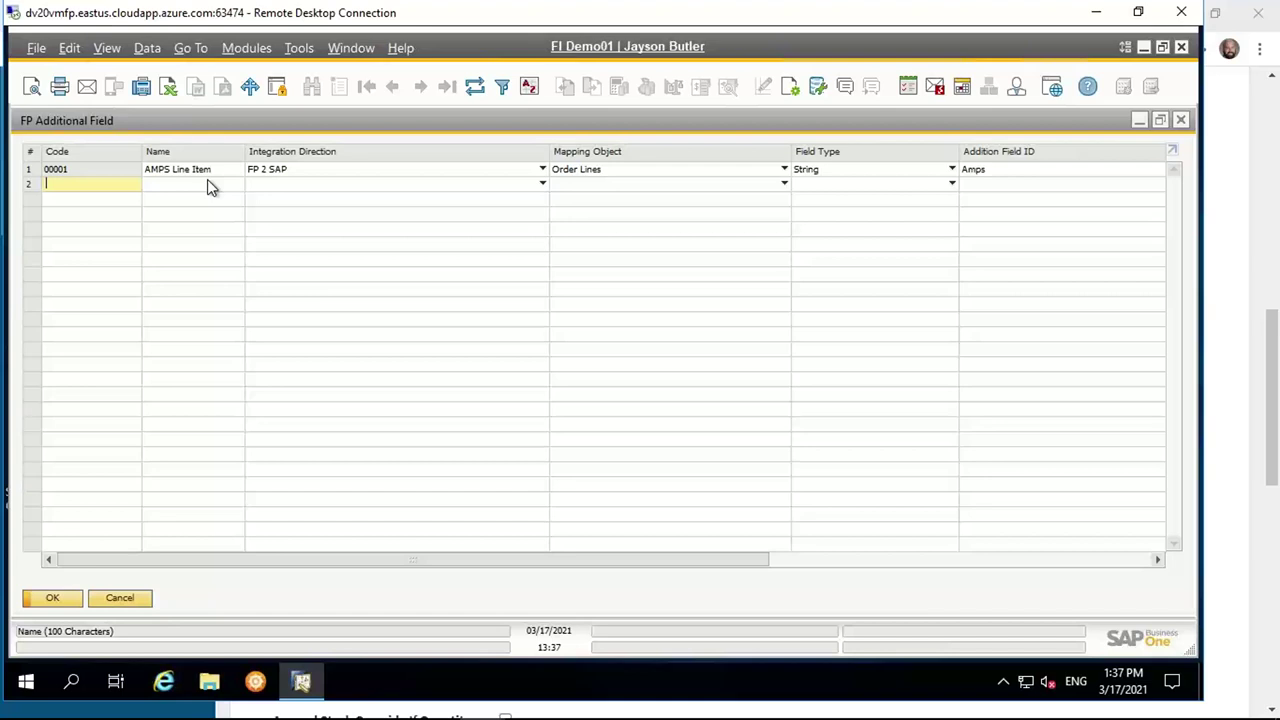
pyautogui.click(209, 183)
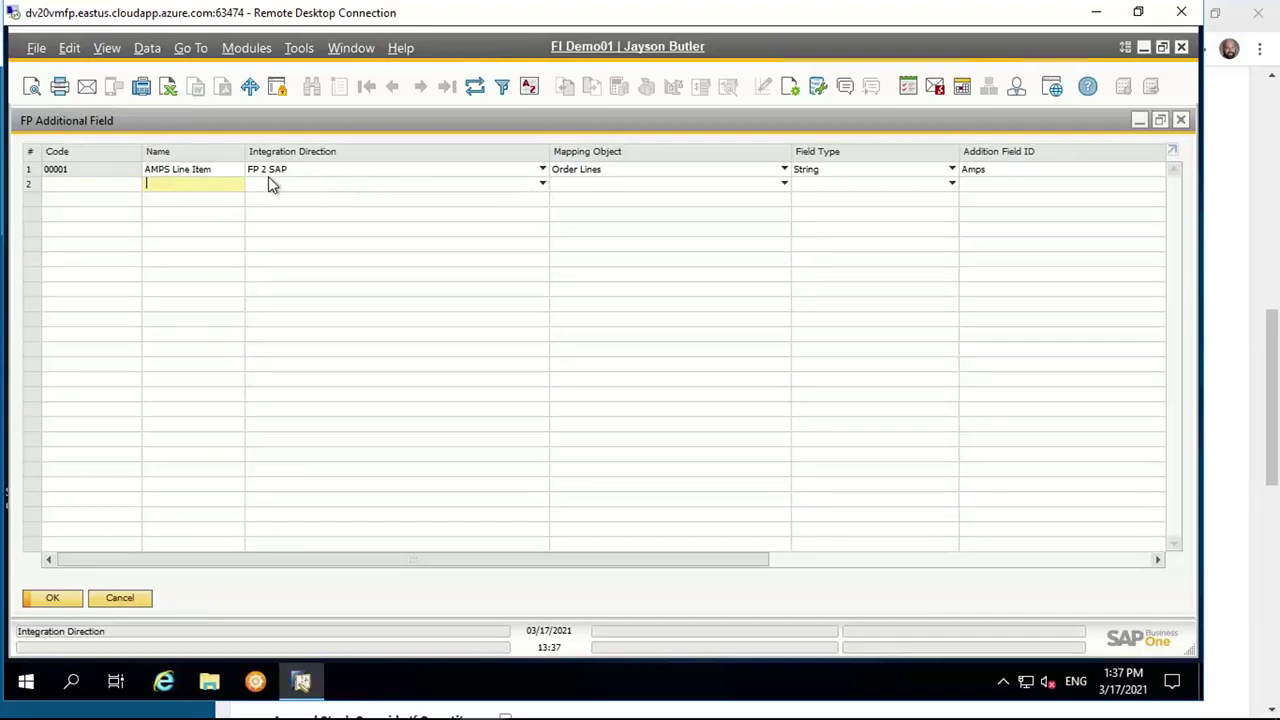
pyautogui.click(212, 168)
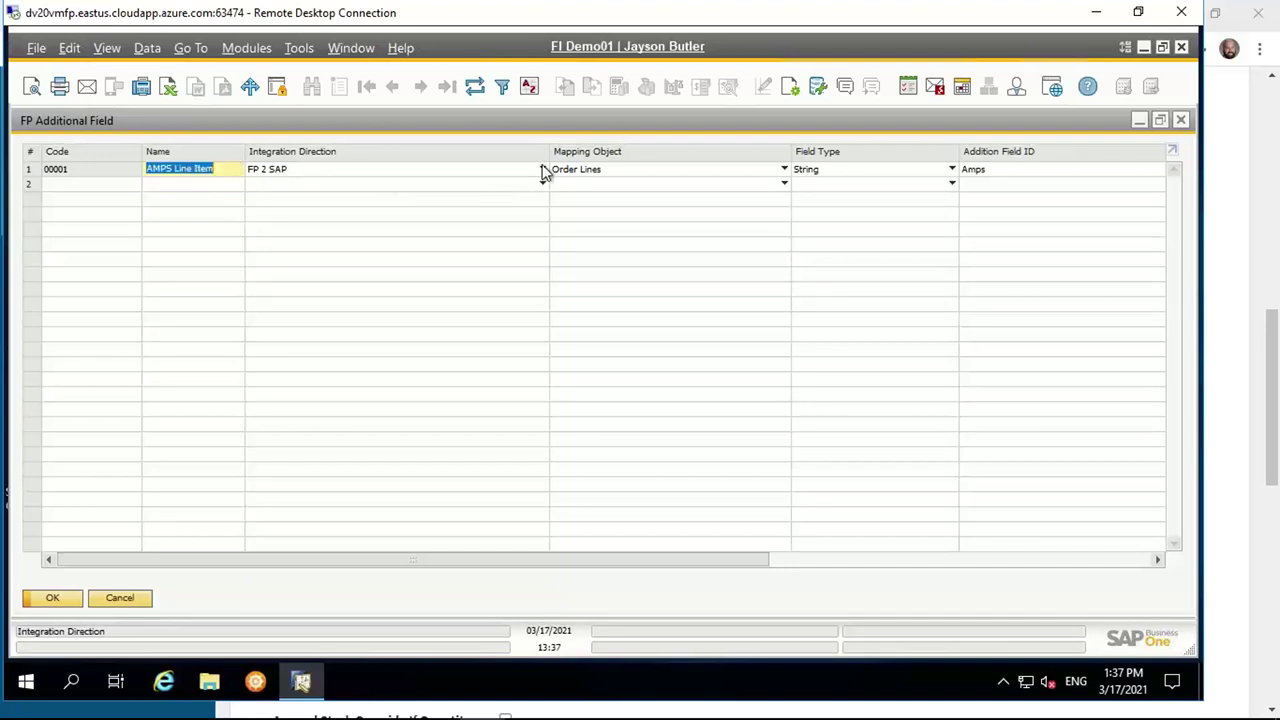
pyautogui.click(543, 170)
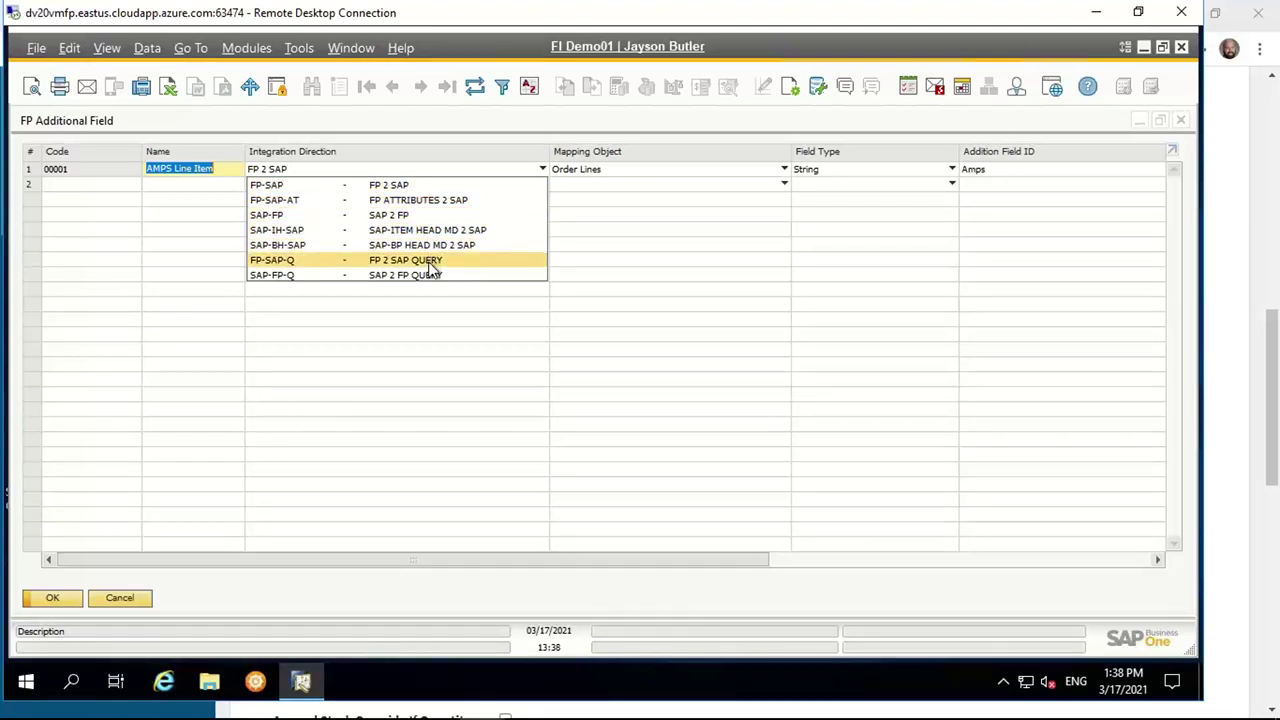
pyautogui.click(591, 184)
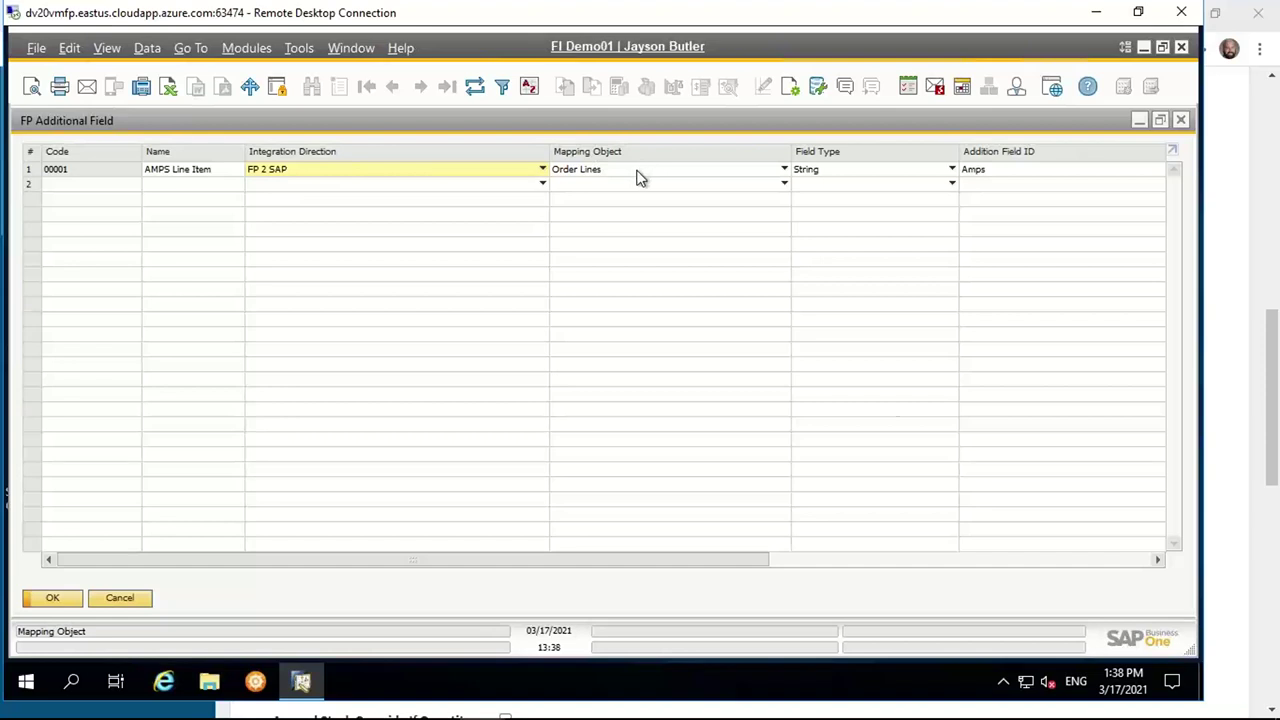
pyautogui.click(639, 175)
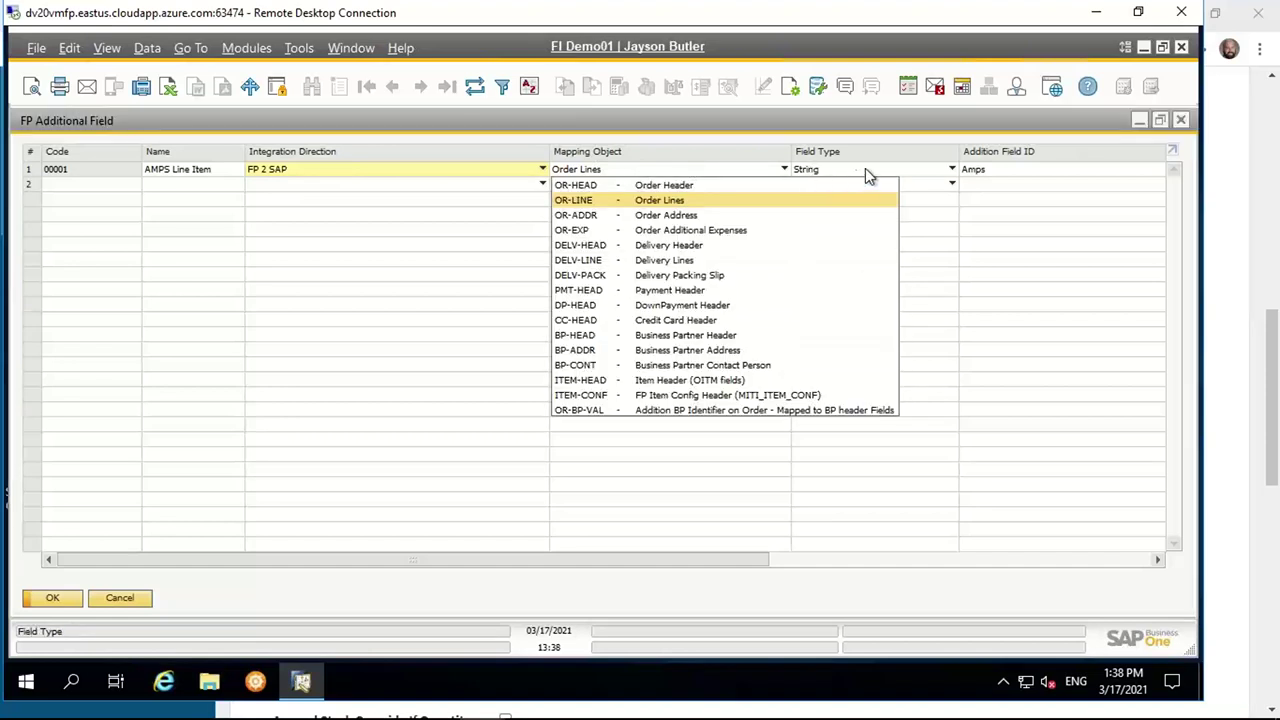
pyautogui.click(1000, 196)
pyautogui.moveTo(697, 561); pyautogui.dragTo(907, 545)
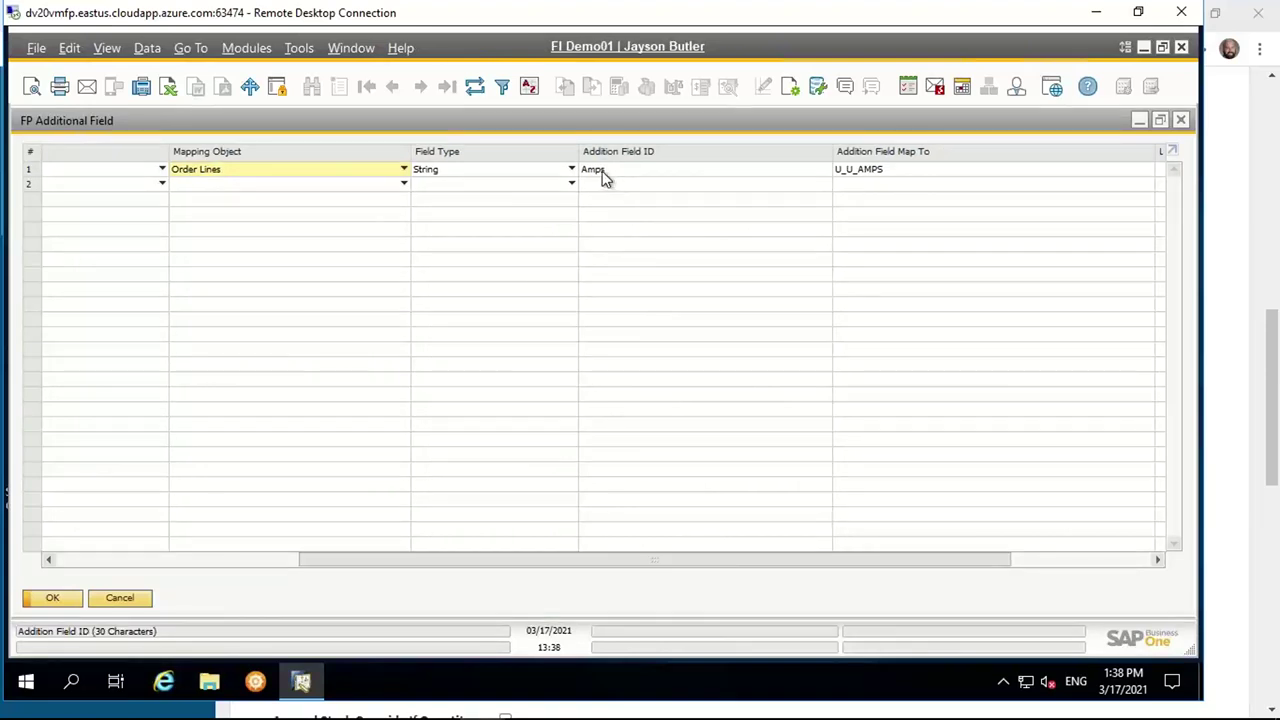
pyautogui.moveTo(974, 566); pyautogui.dragTo(1097, 557)
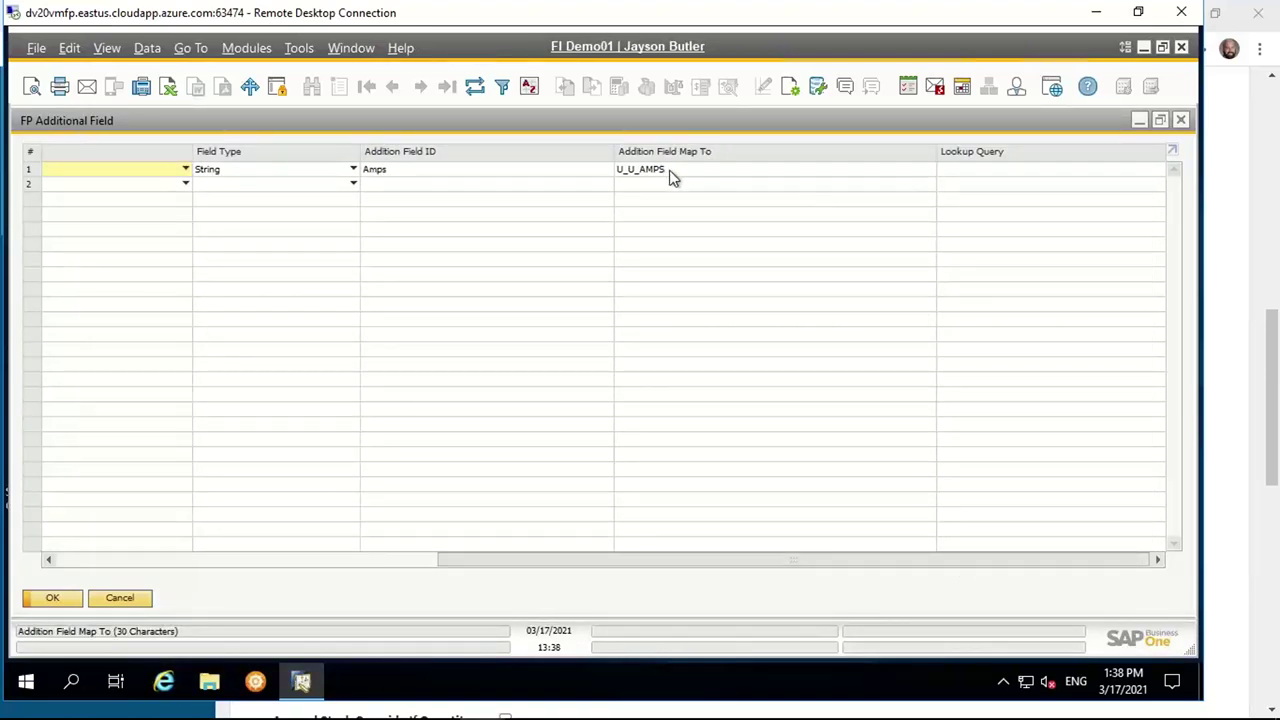
pyautogui.click(671, 170)
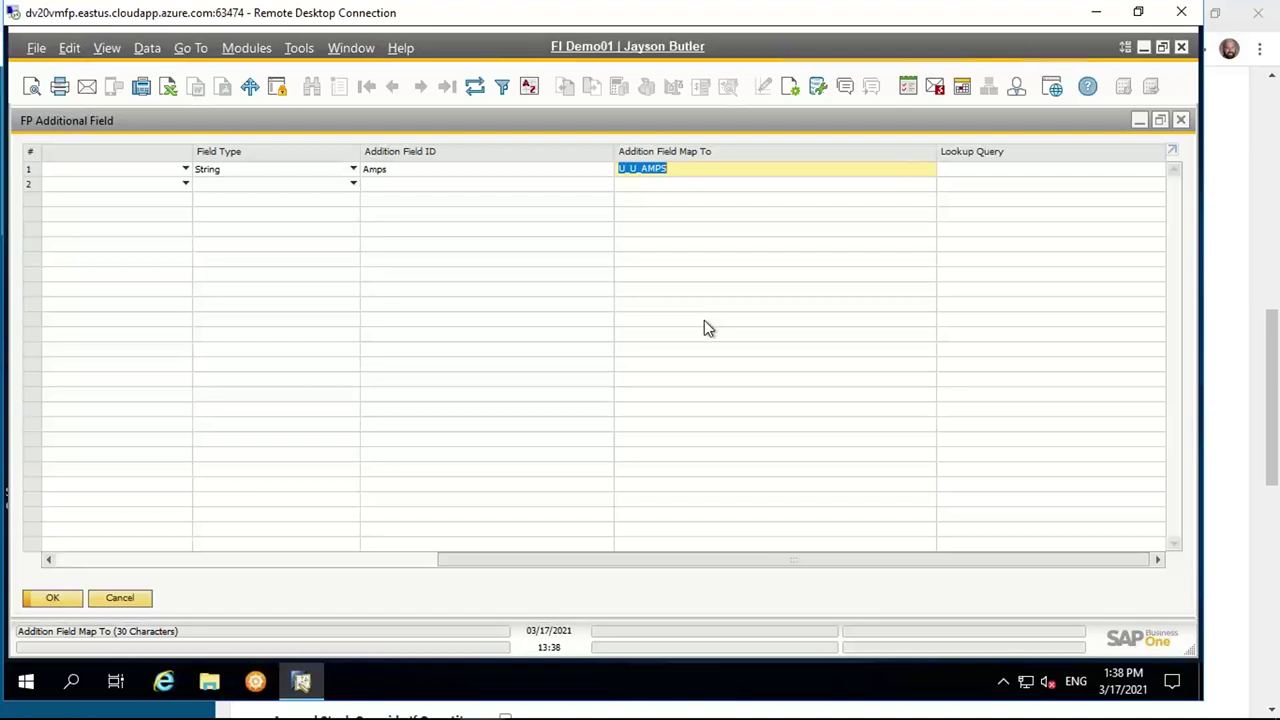
pyautogui.doubleClick(626, 169)
pyautogui.click(1008, 170)
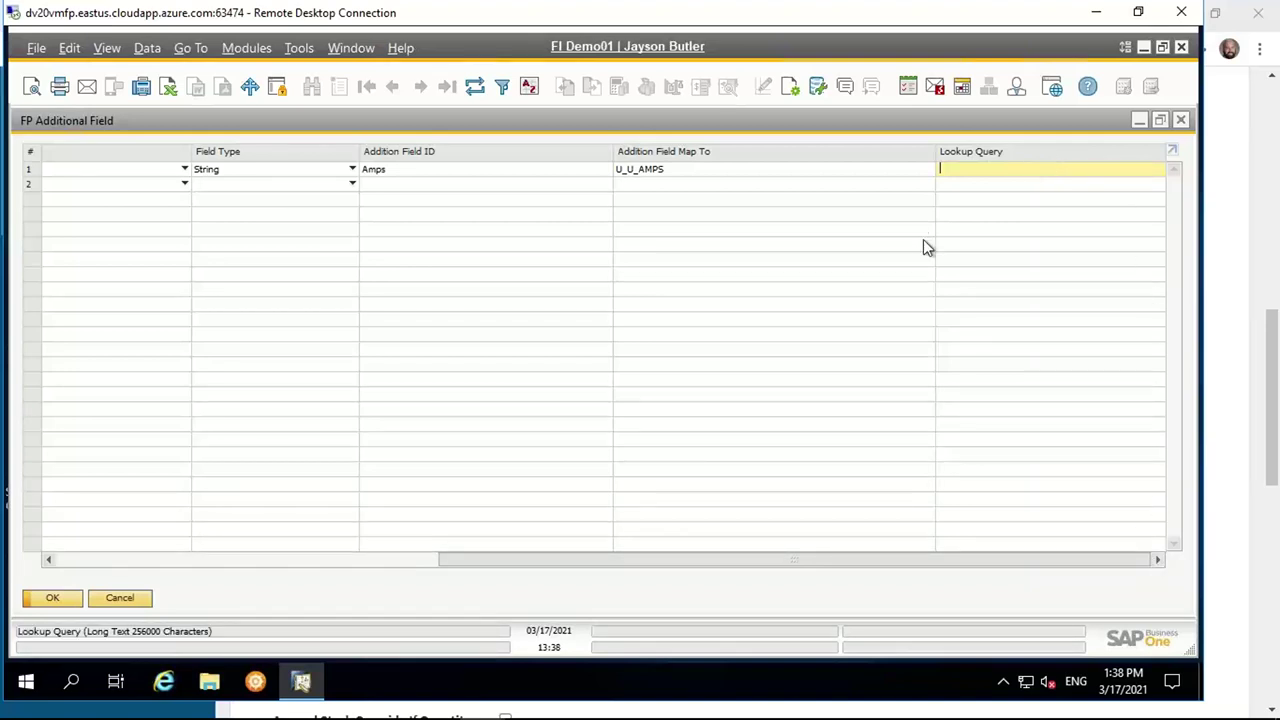
pyautogui.click(292, 559)
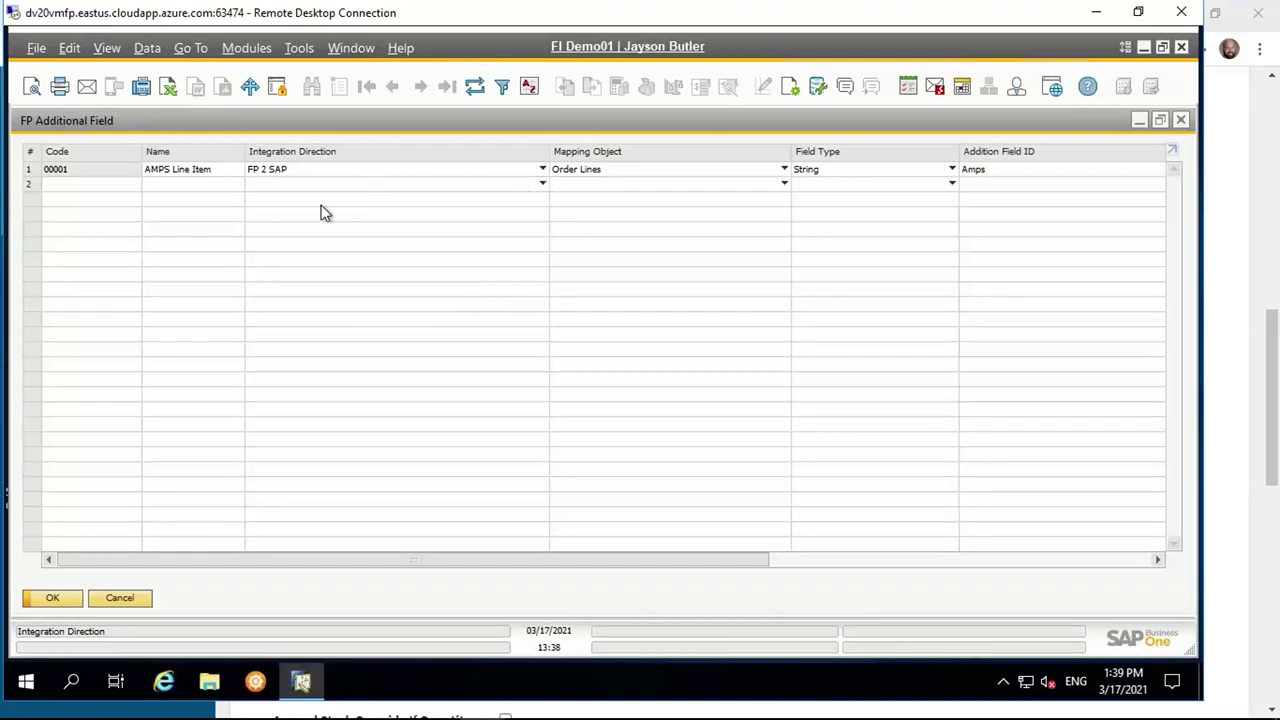
# - Set row 00001 AMPS Line Item's Integration Direction to SAP 2 FP
pyautogui.click(543, 170)
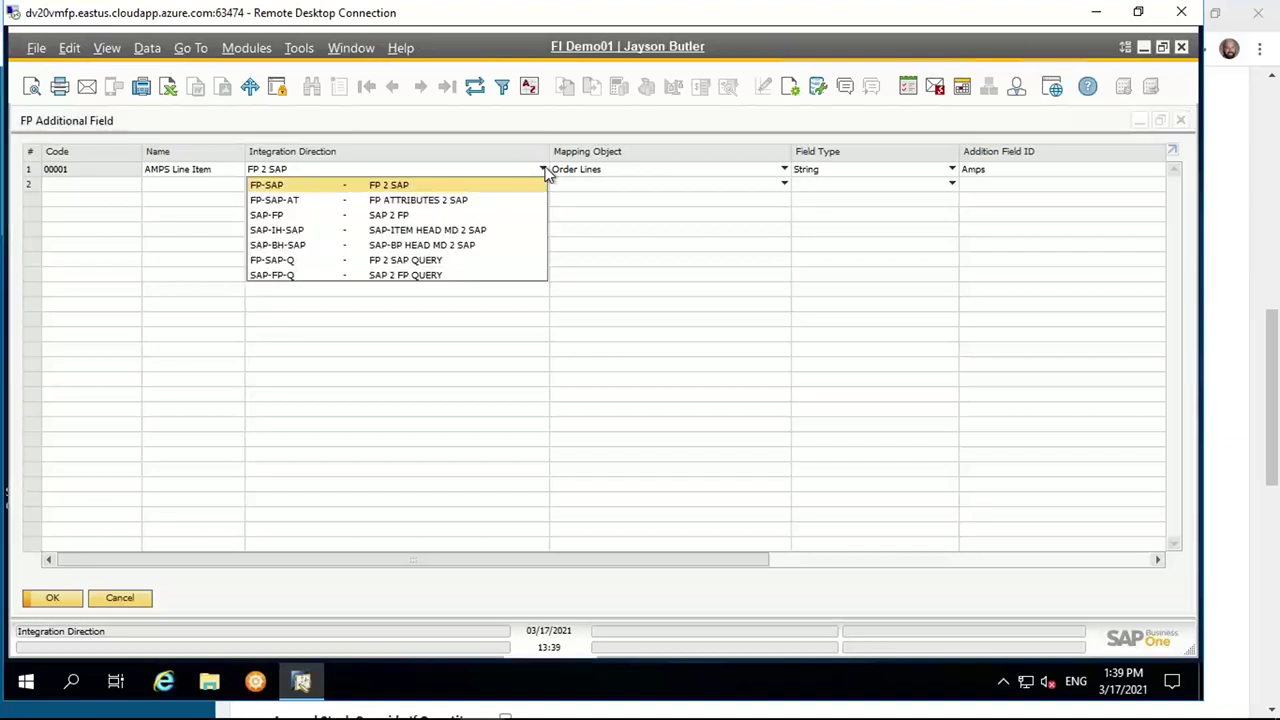
pyautogui.click(477, 216)
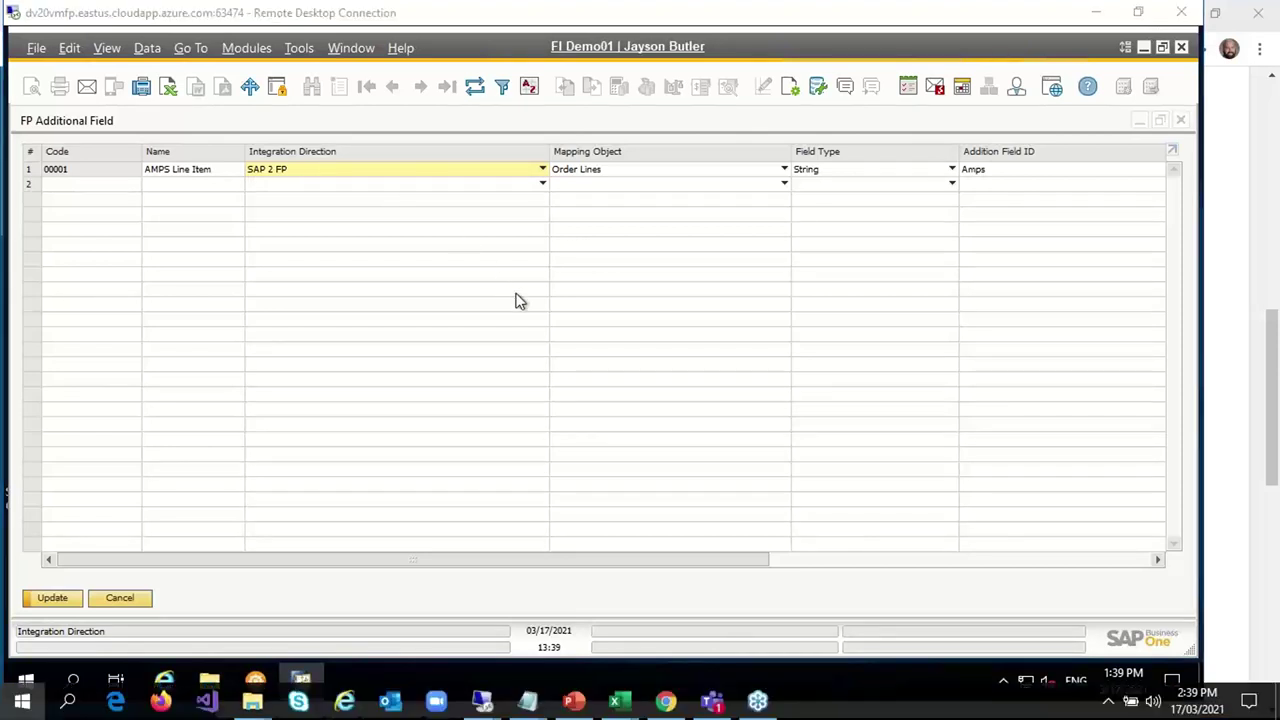
# - Open FocusPoint's SAP Integration > Additional Field Mapping page in a new browser tab
pyautogui.click(665, 701)
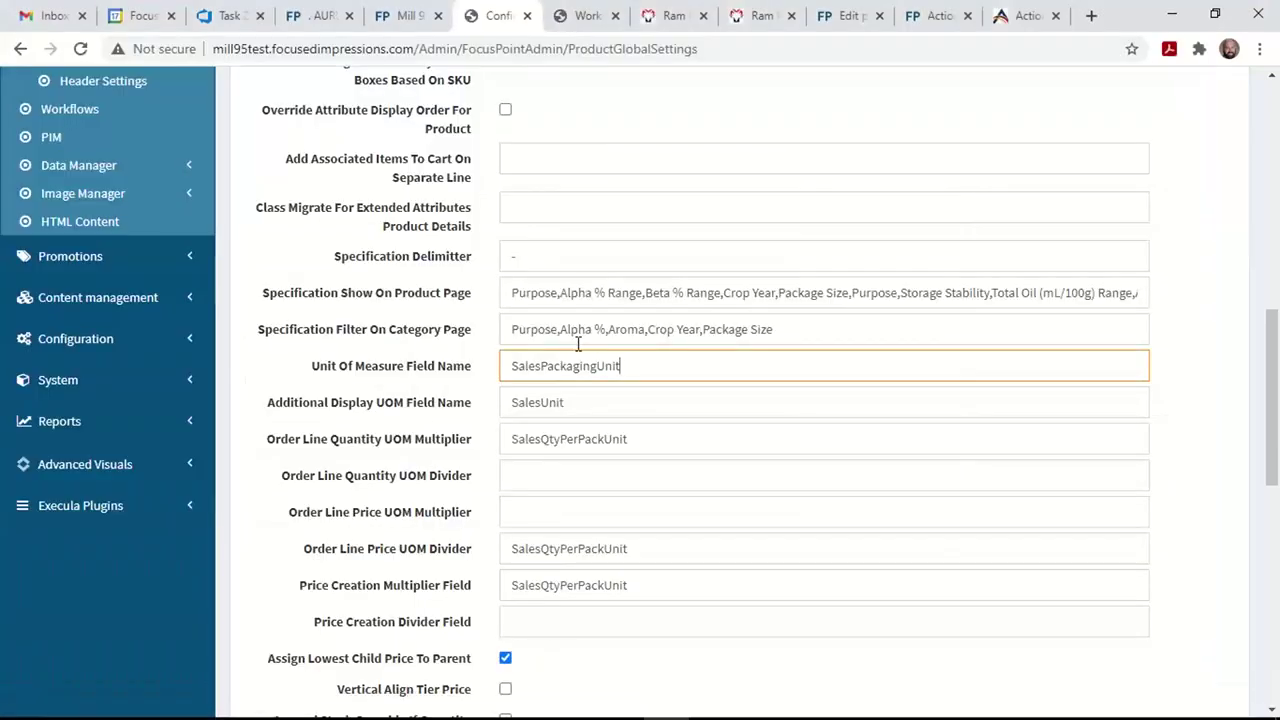
pyautogui.click(1274, 104)
pyautogui.click(160, 243)
pyautogui.rightClick(112, 329)
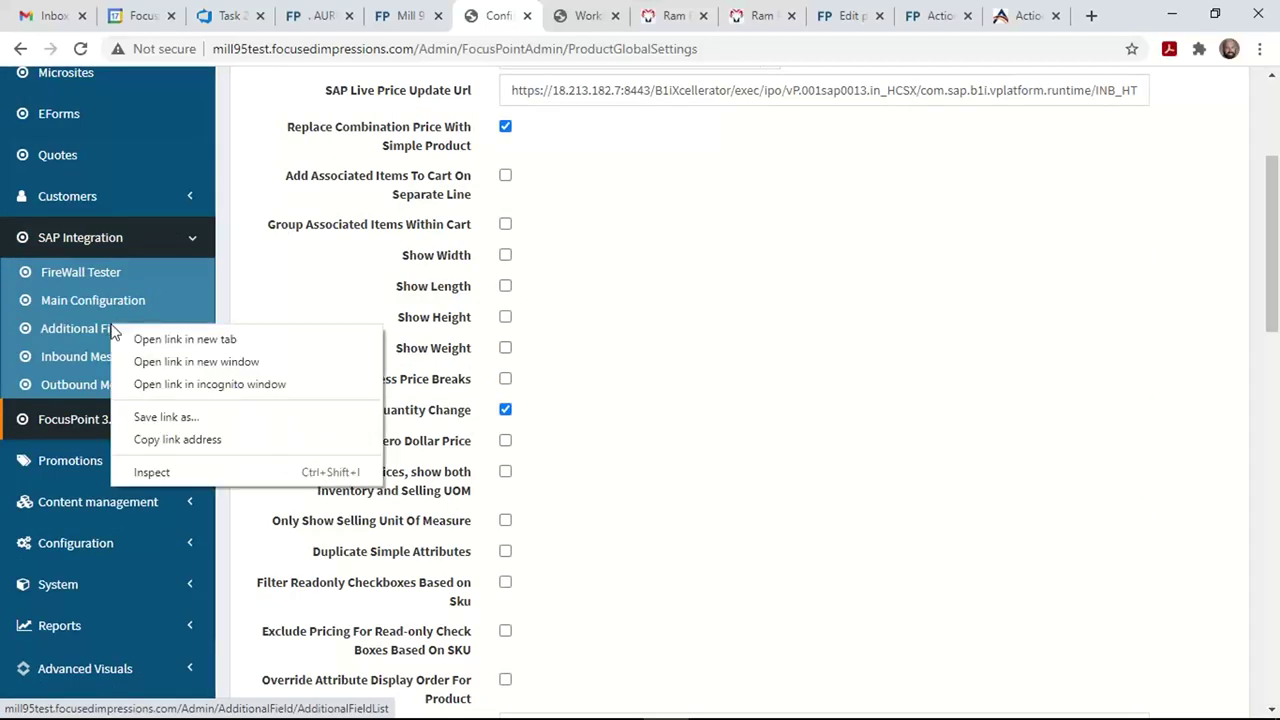
pyautogui.click(210, 340)
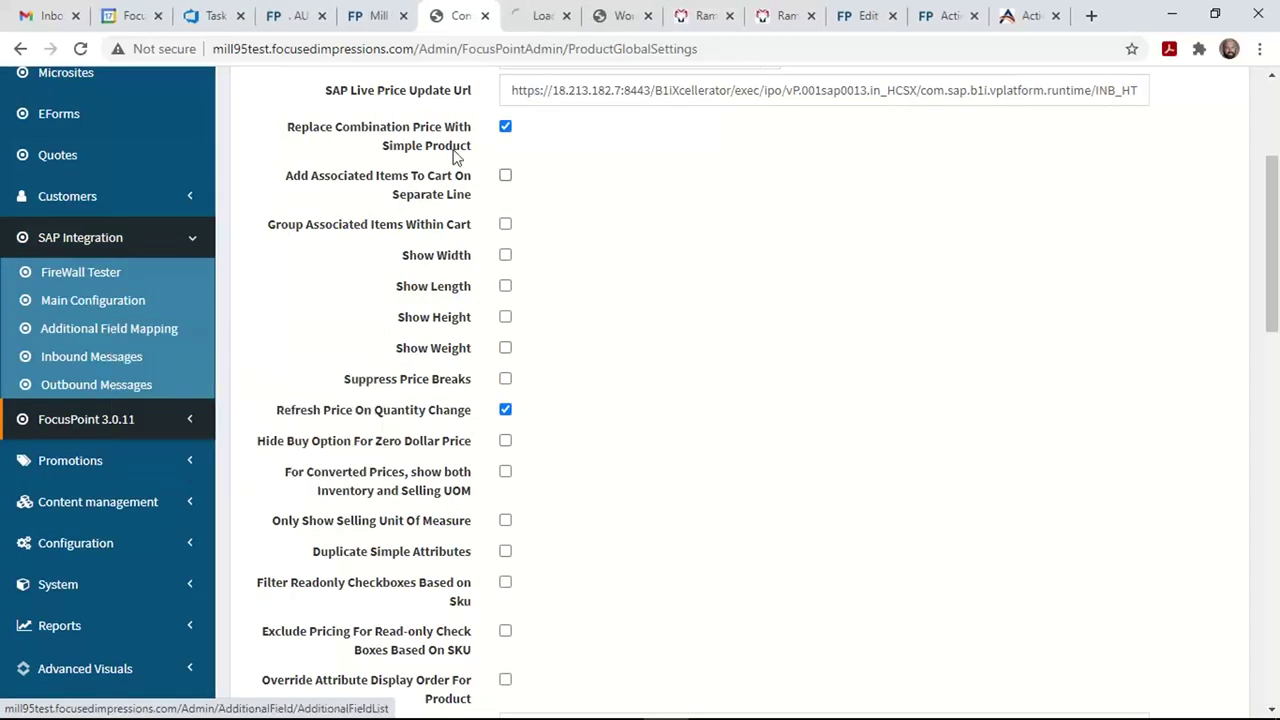
pyautogui.click(534, 18)
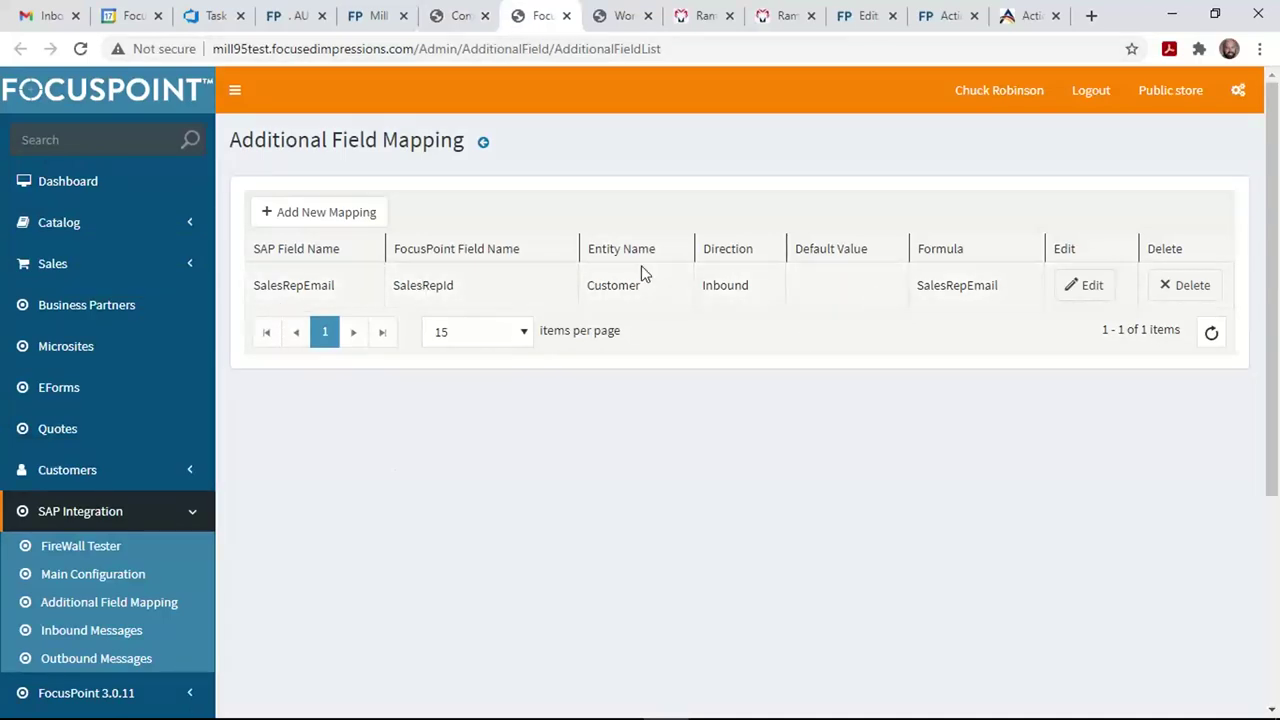
# - In the RAM Products order portal, end the impersonated customer session
pyautogui.click(790, 10)
pyautogui.click(685, 14)
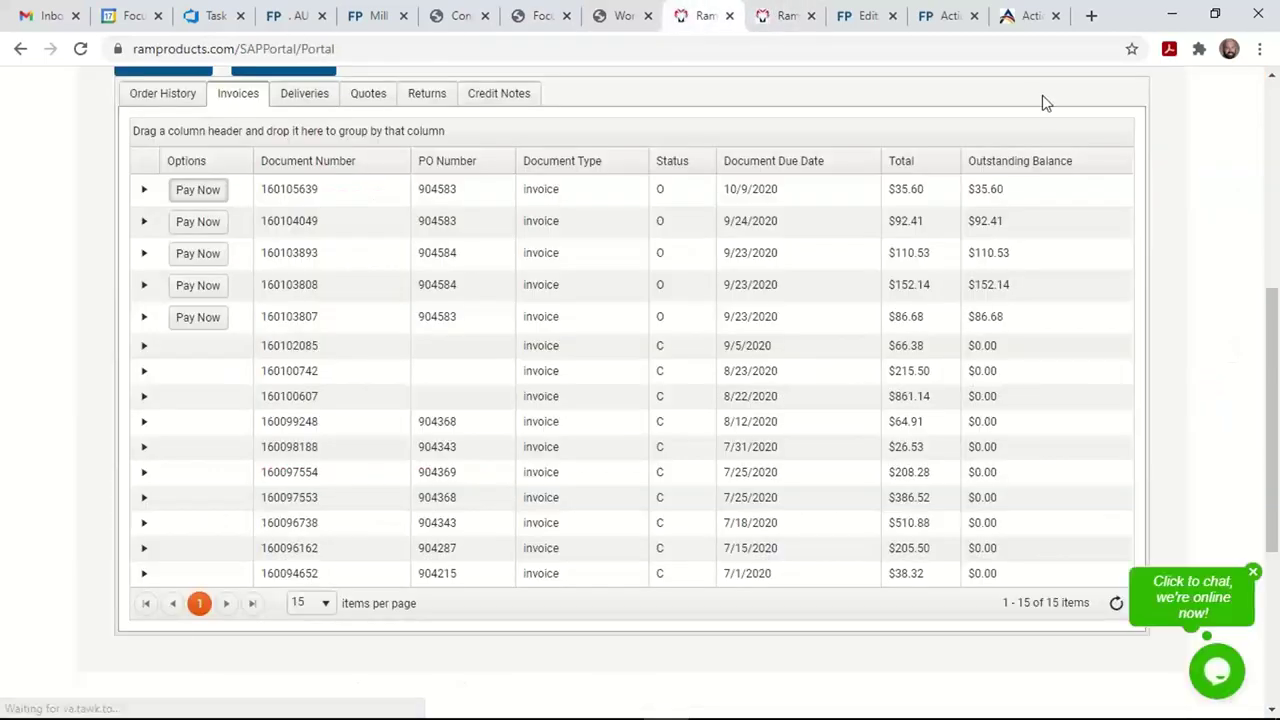
pyautogui.click(1272, 96)
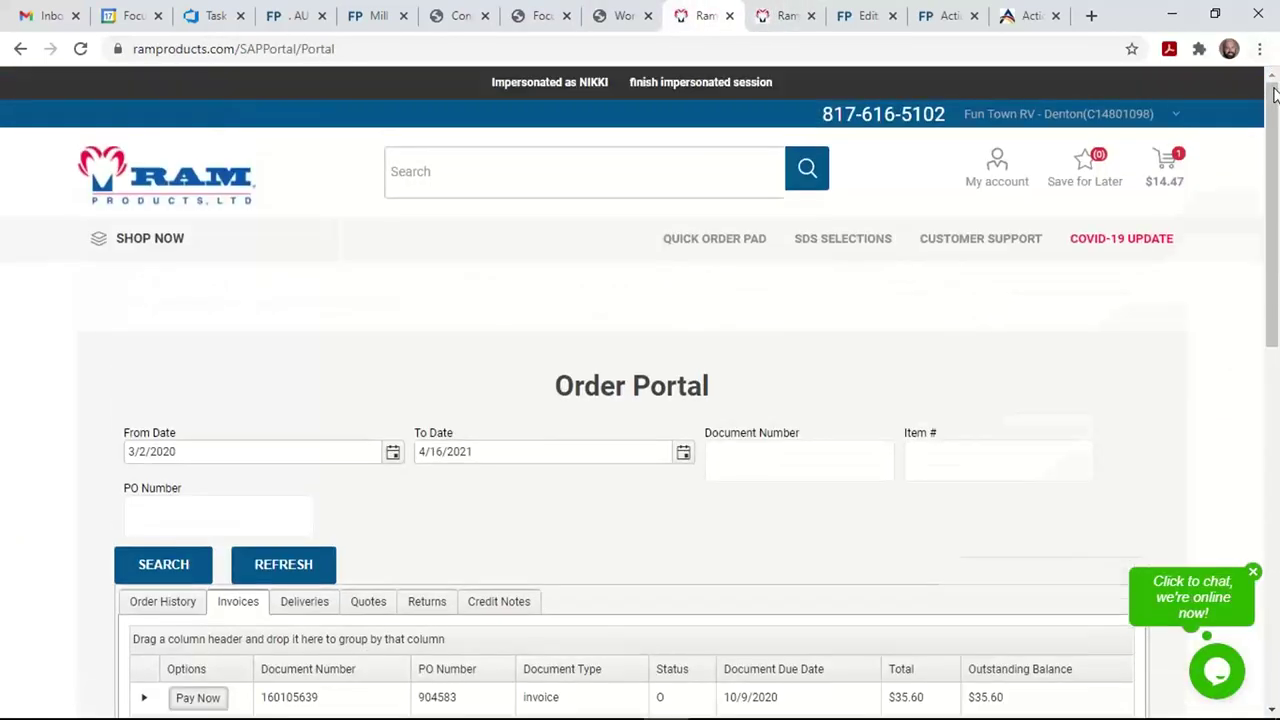
pyautogui.click(714, 94)
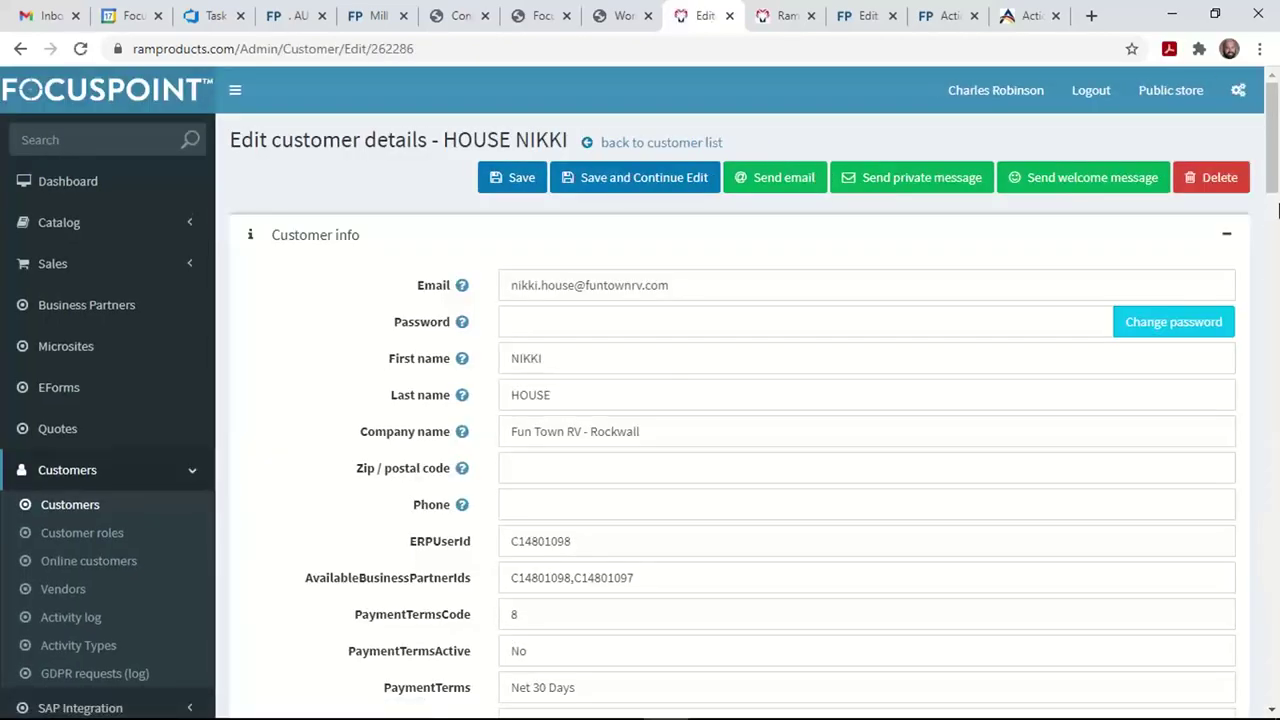
# - Open SAP Integration > Additional Field Mapping in the RAM Products admin
pyautogui.scroll(-5, 193, 265)
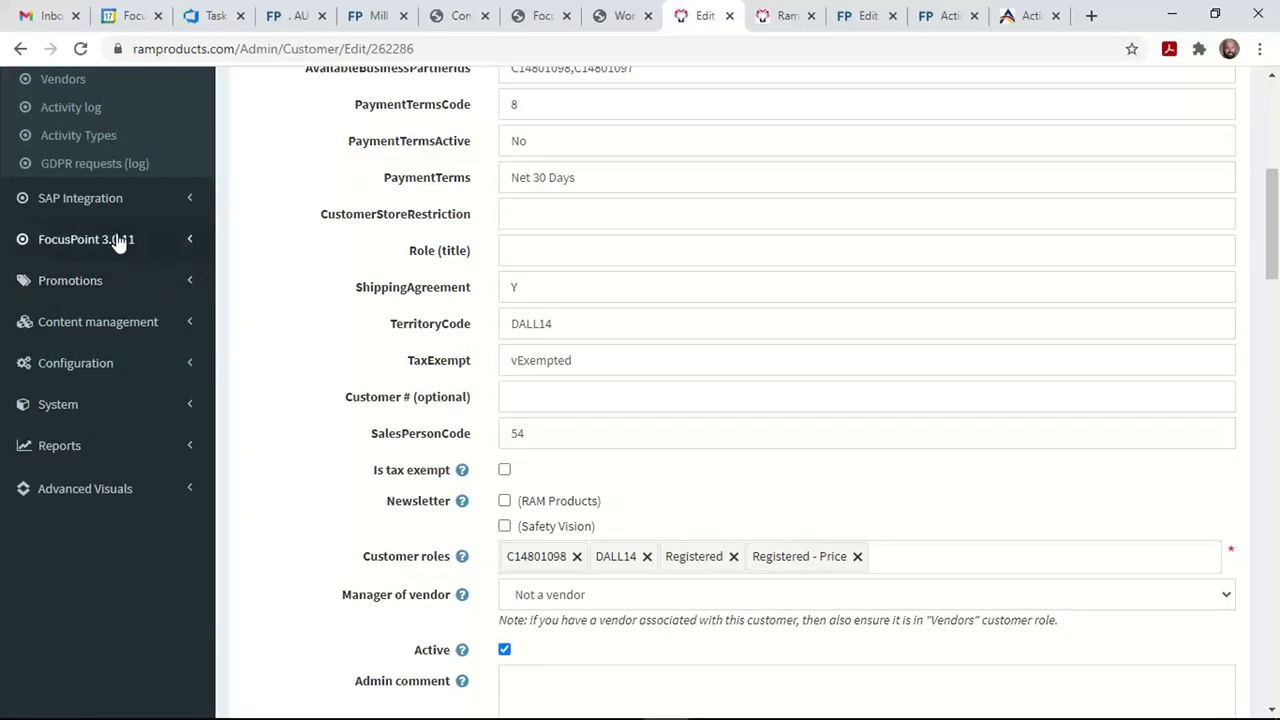
pyautogui.click(106, 199)
pyautogui.click(180, 92)
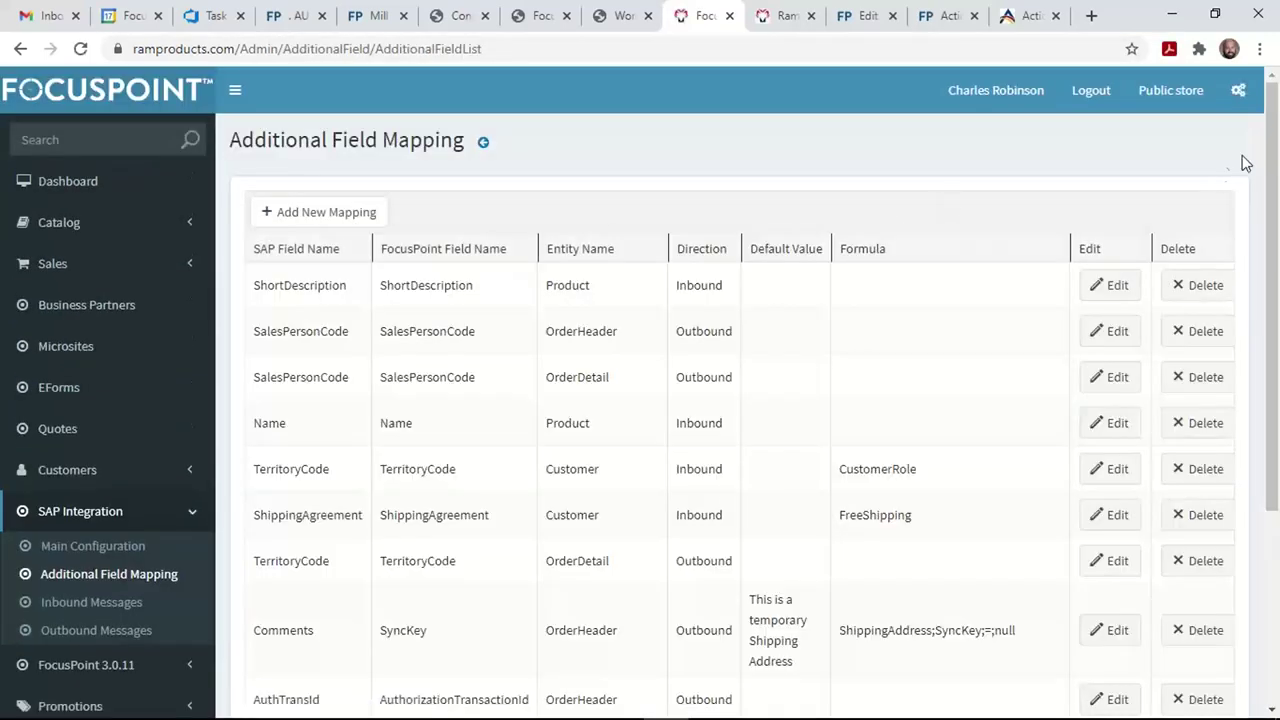
pyautogui.moveTo(1272, 136); pyautogui.dragTo(1276, 244)
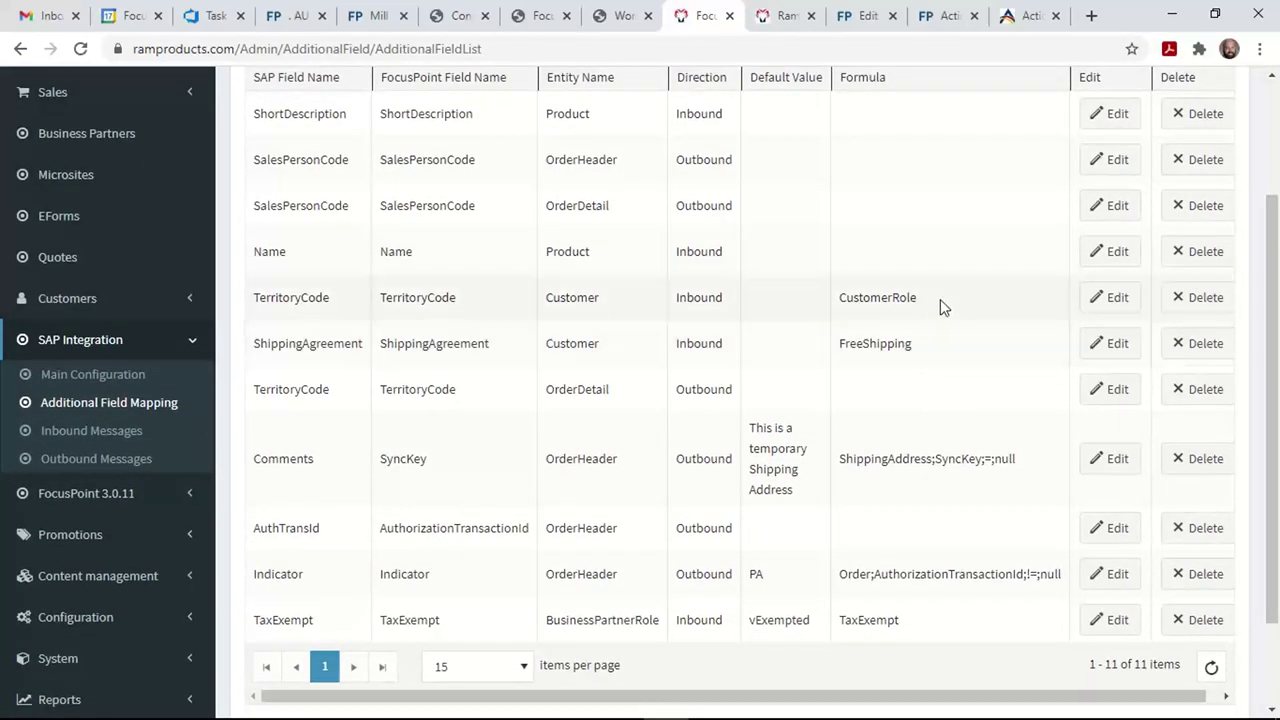
pyautogui.doubleClick(279, 303)
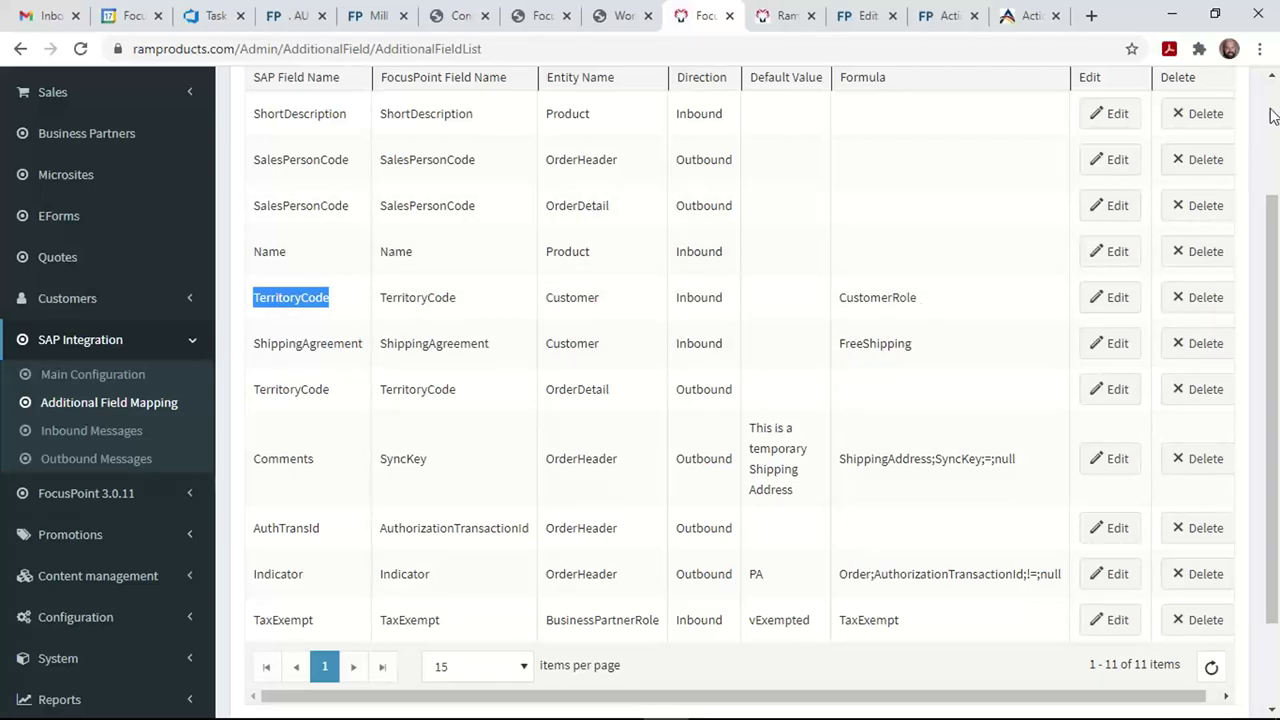
pyautogui.scroll(2, 1273, 135)
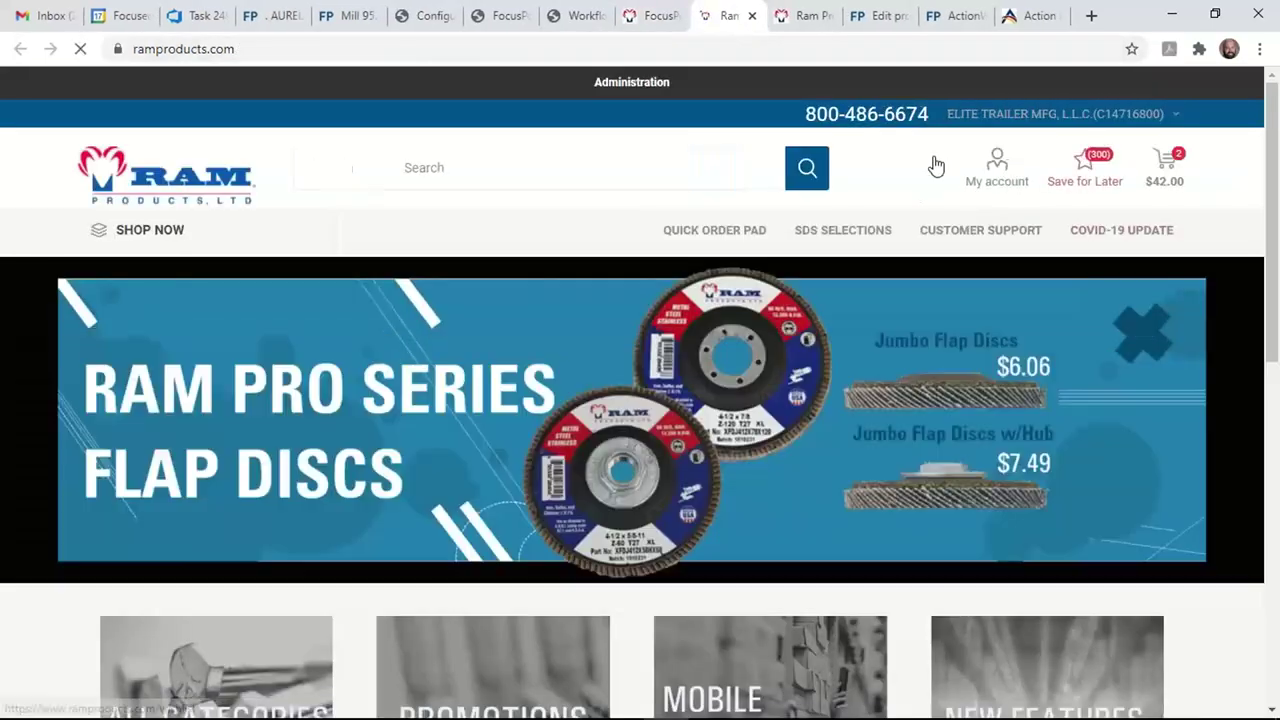
pyautogui.moveTo(804, 116); pyautogui.dragTo(930, 118)
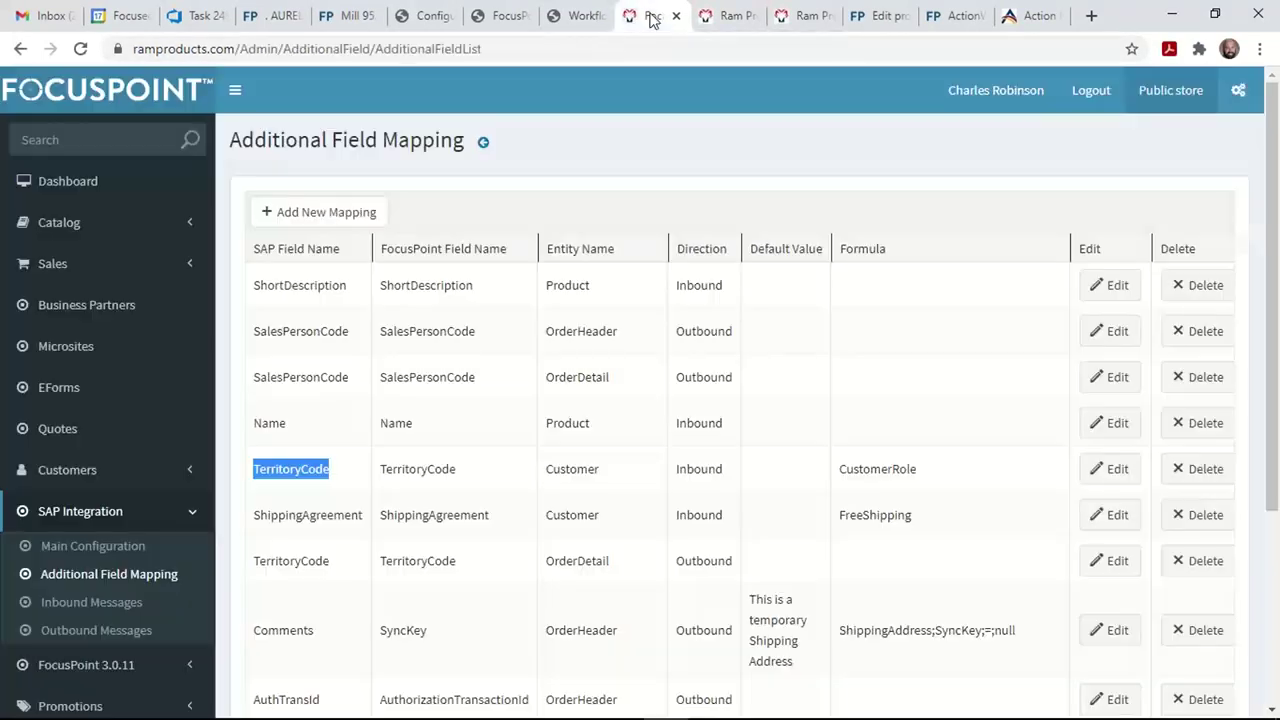
# - Highlight the FreeShipping formula, the ShippingAddress Comments formula and the temporary shipping address default
pyautogui.click(655, 15)
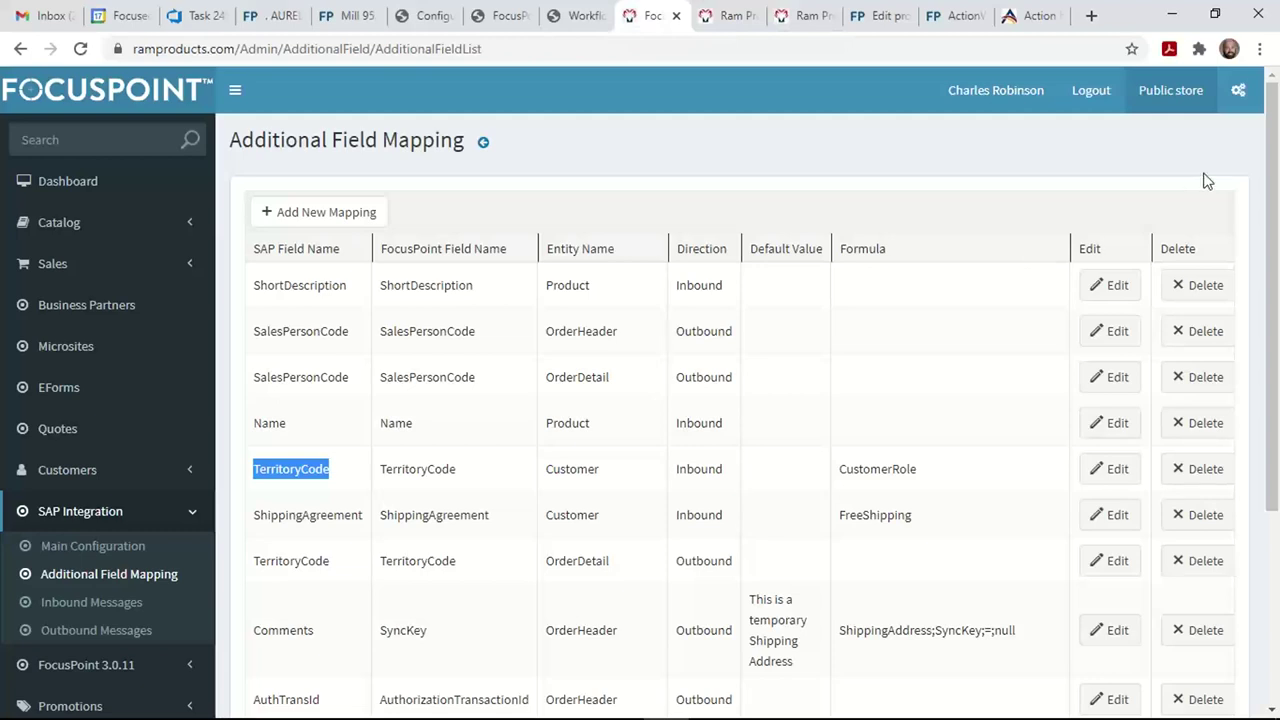
pyautogui.scroll(-2, 962, 318)
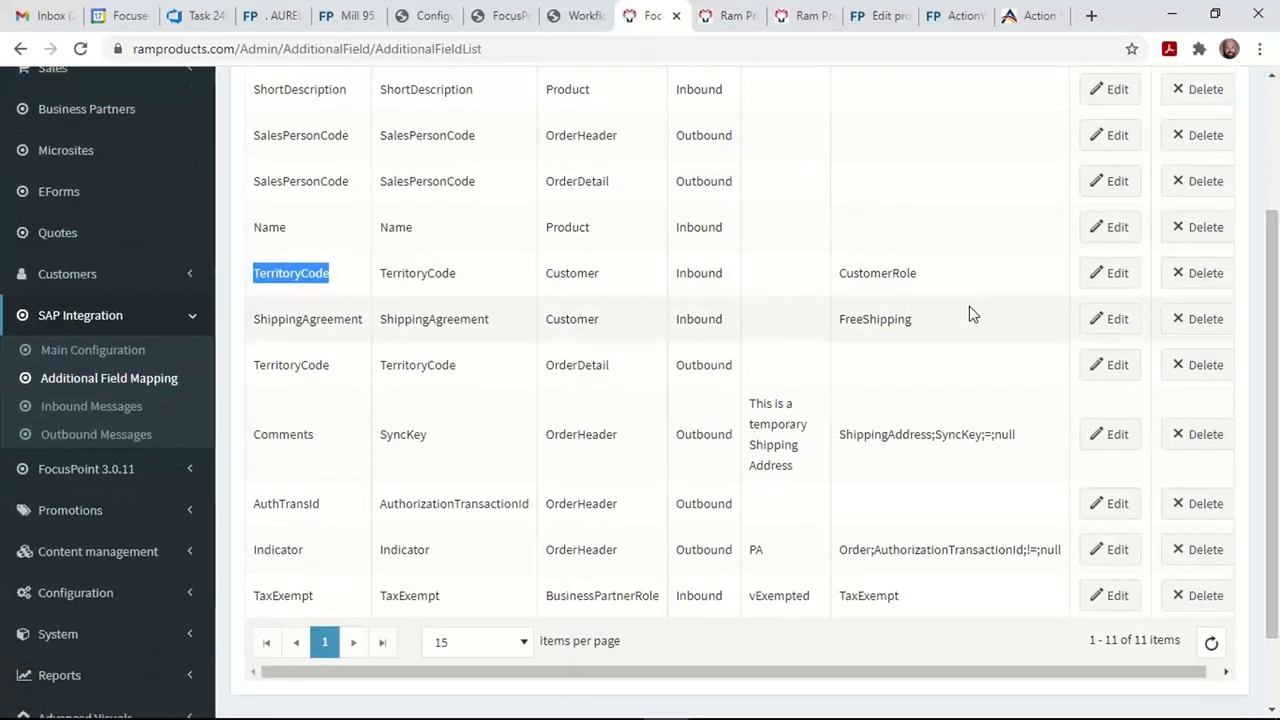
pyautogui.doubleClick(876, 322)
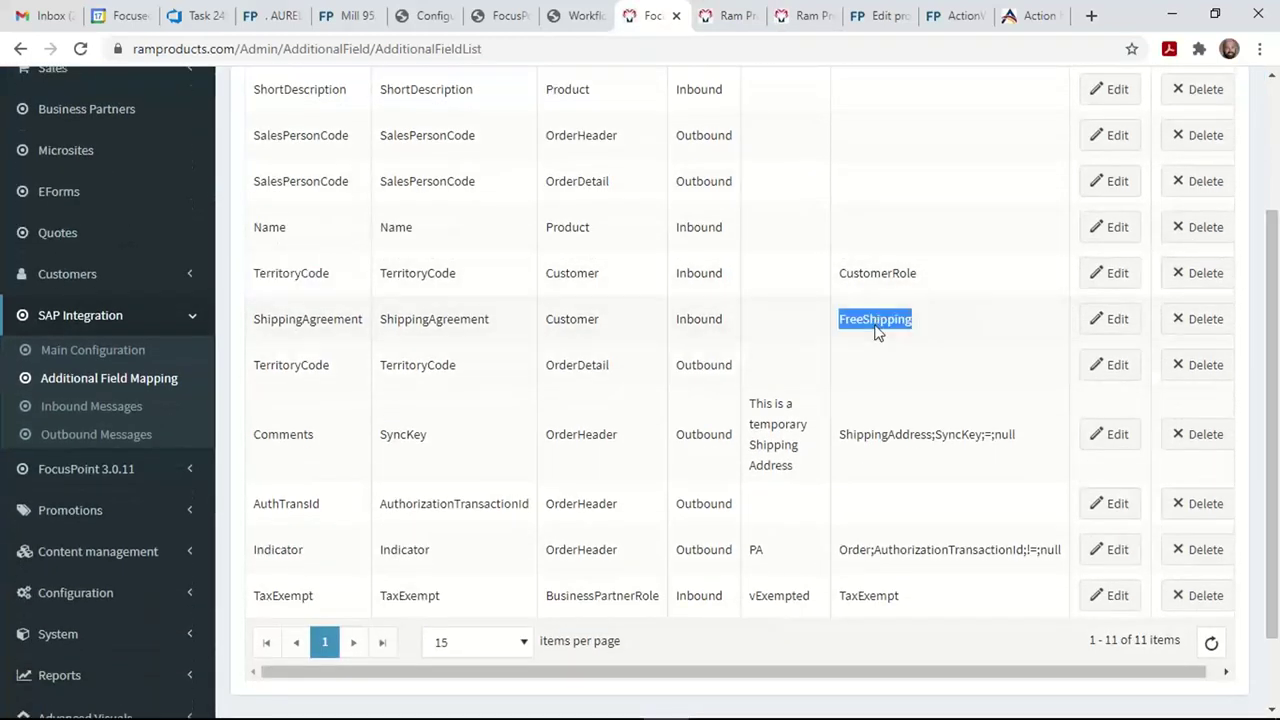
pyautogui.doubleClick(889, 437)
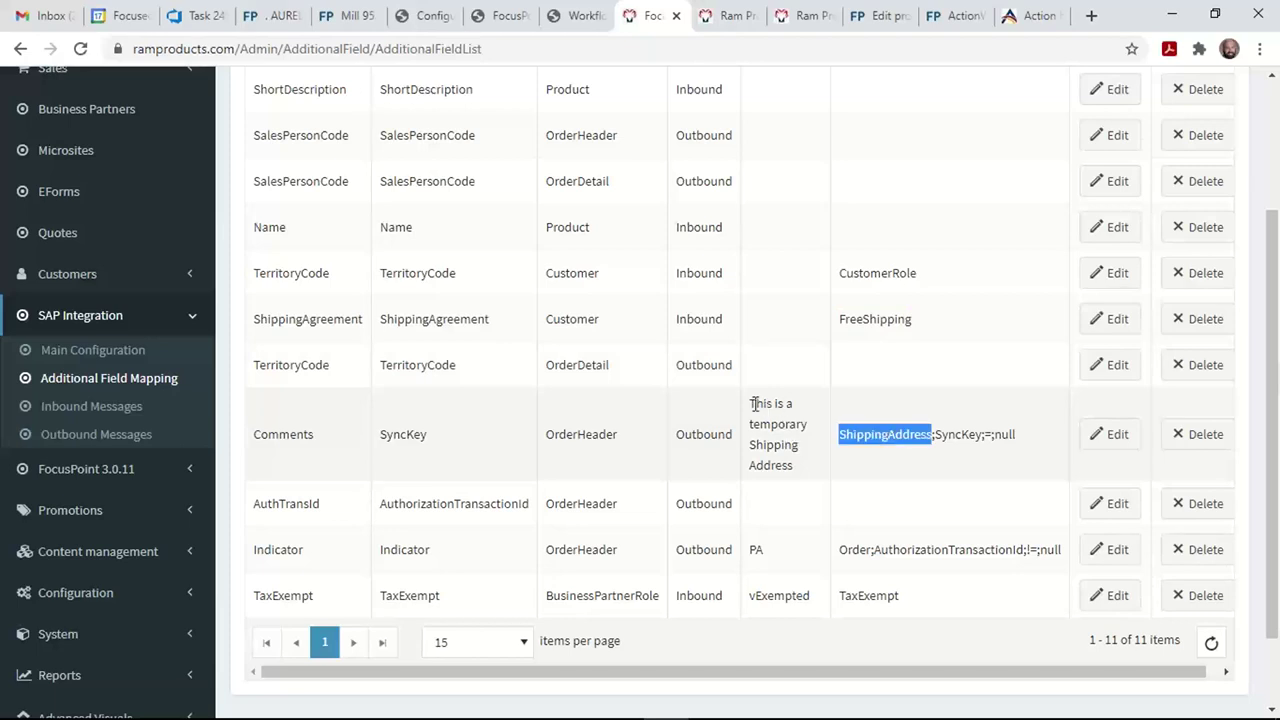
pyautogui.moveTo(752, 401); pyautogui.dragTo(795, 477)
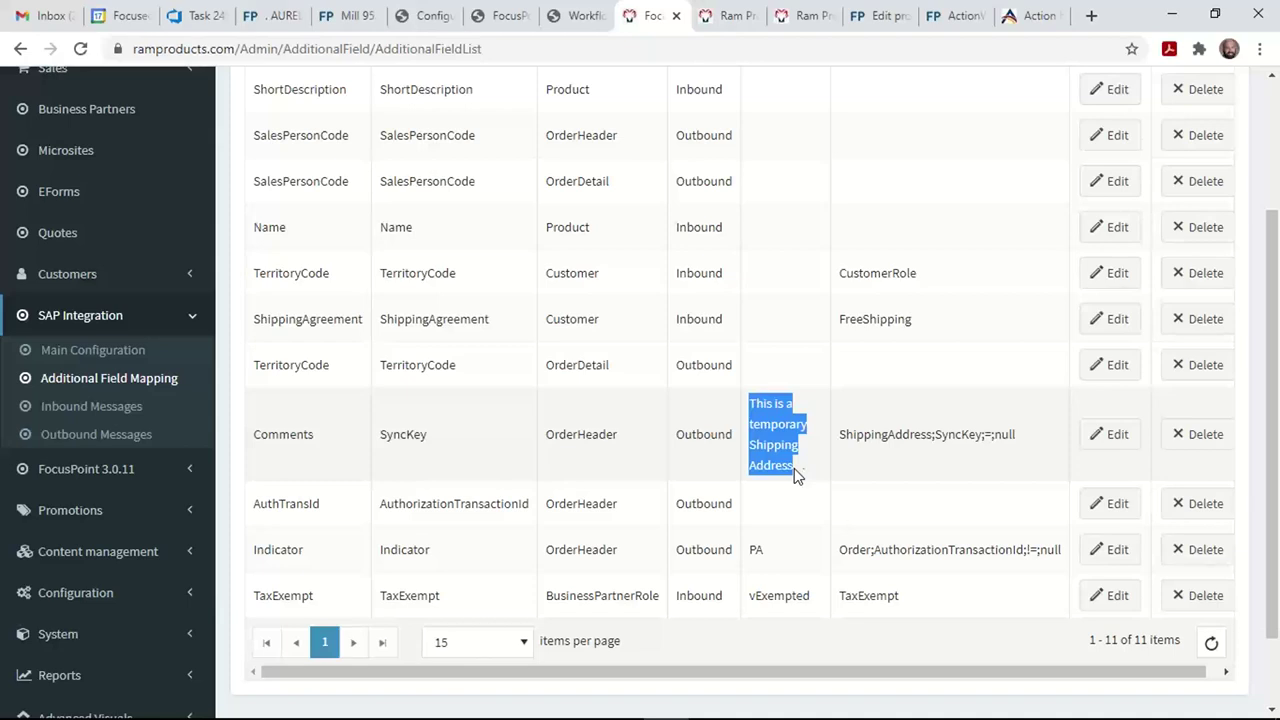
pyautogui.click(755, 405)
pyautogui.moveTo(752, 403); pyautogui.dragTo(810, 468)
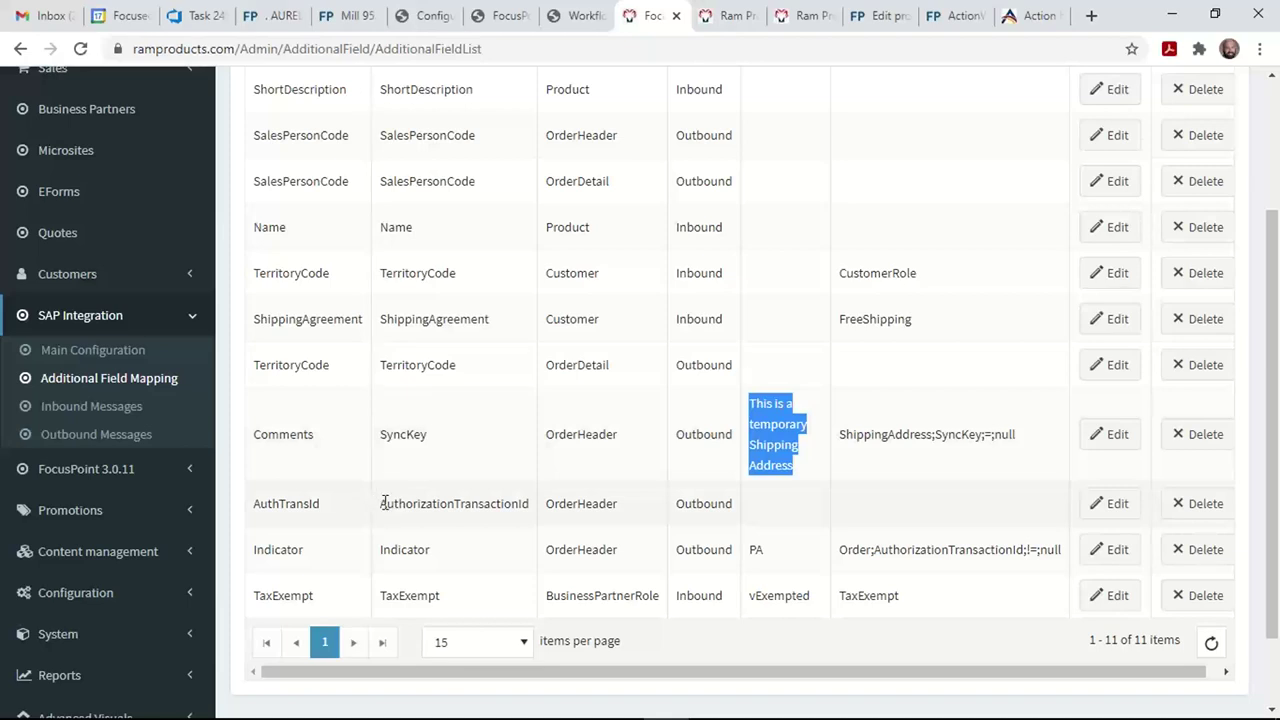
pyautogui.click(761, 551)
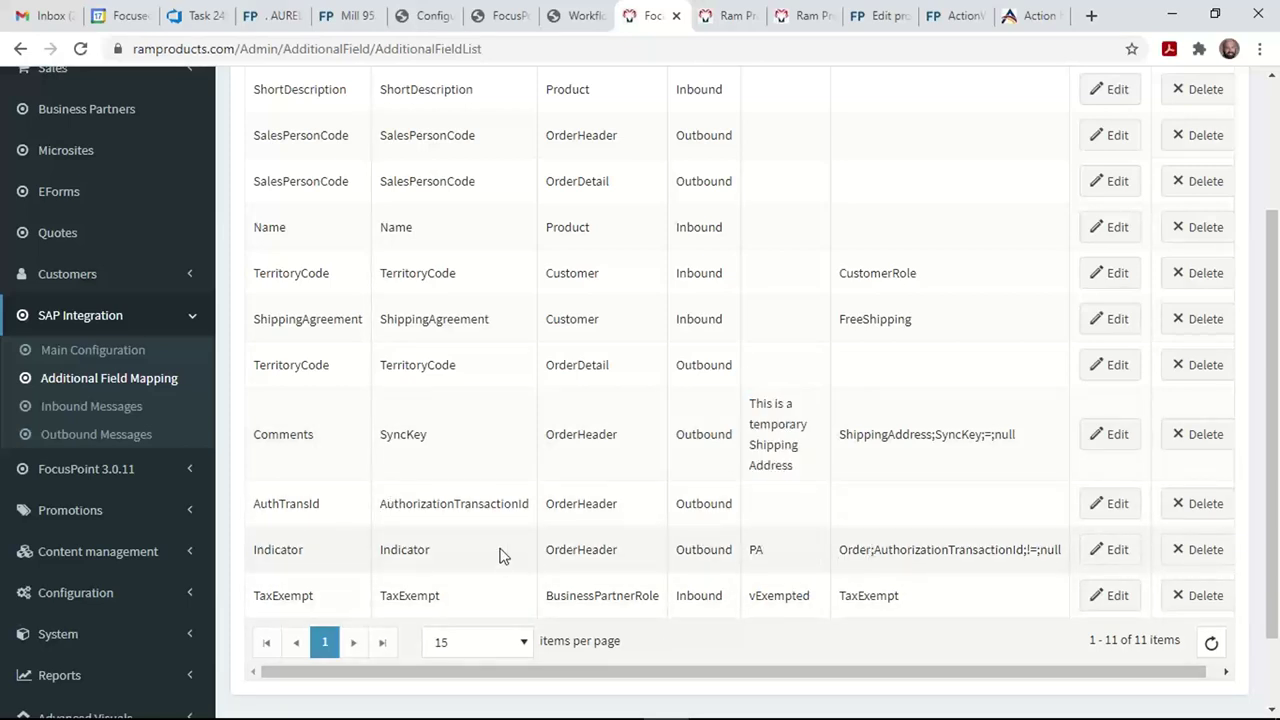
# - Highlight the Indicator row's field name and formula, then switch to SAP Business One
pyautogui.doubleClick(395, 556)
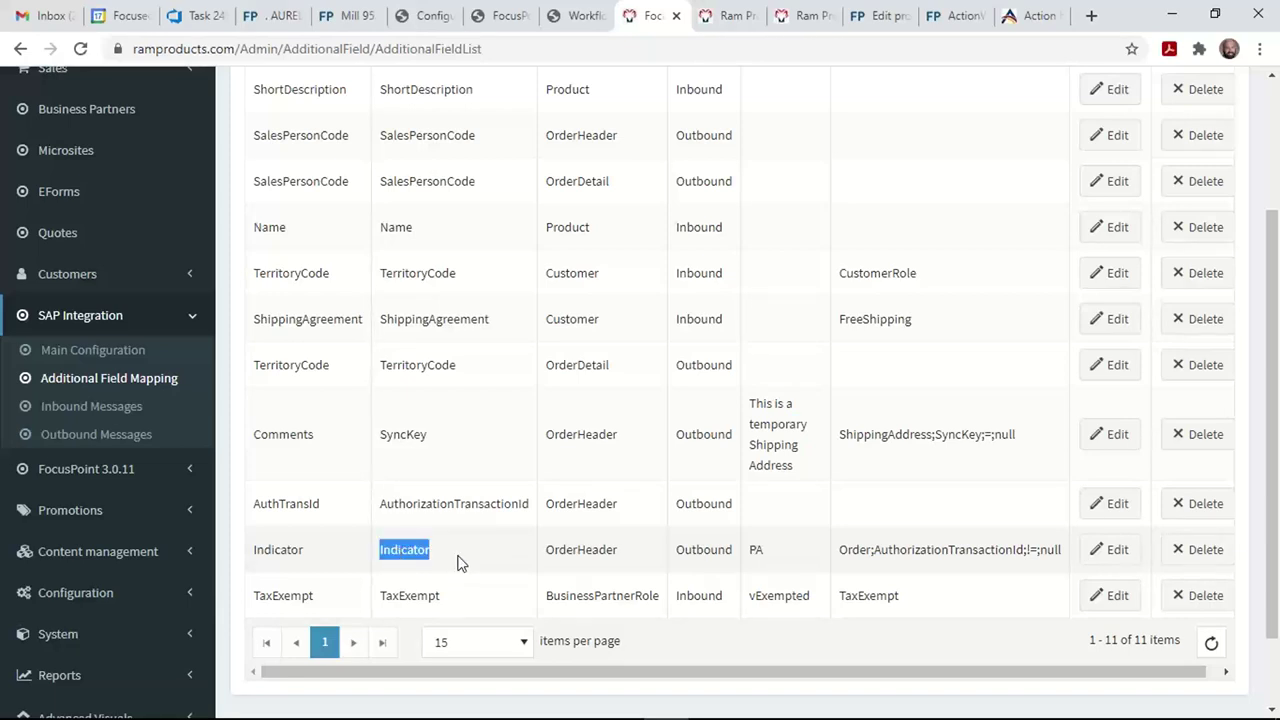
pyautogui.click(843, 550)
pyautogui.moveTo(843, 550); pyautogui.dragTo(993, 545)
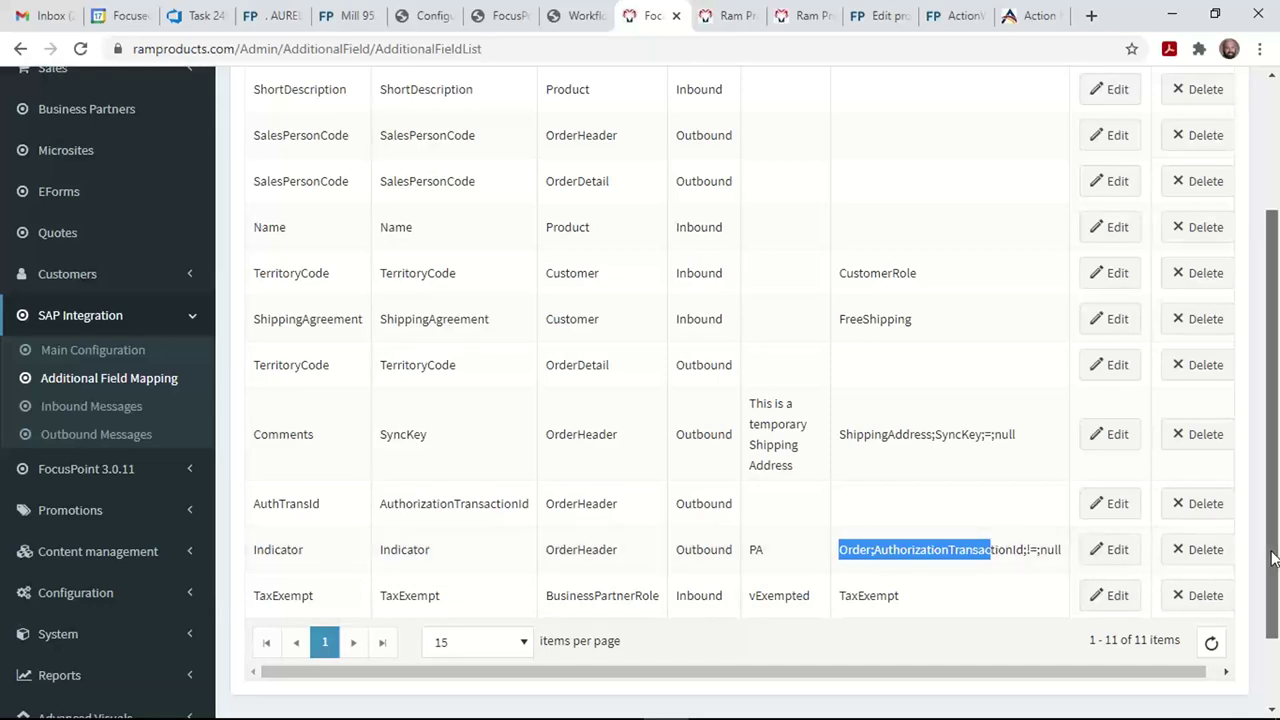
pyautogui.moveTo(1275, 520); pyautogui.dragTo(1274, 411)
pyautogui.hotkey('alt', 'Tab')
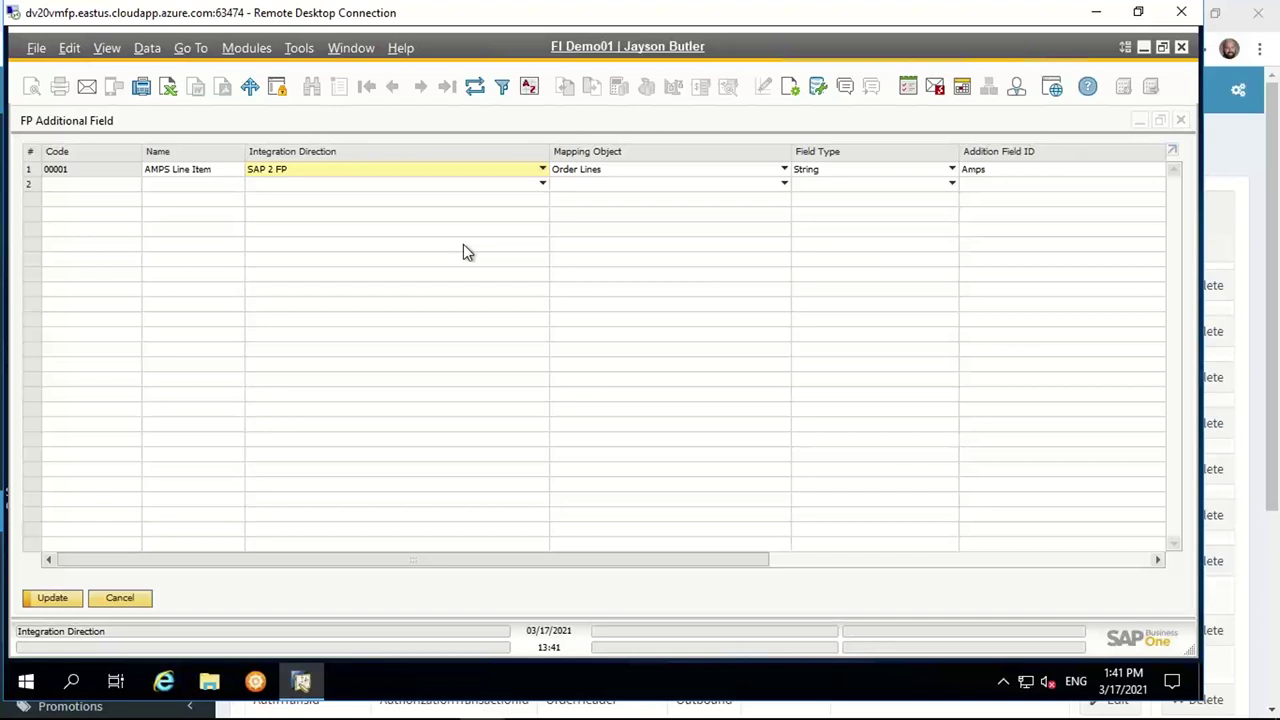
# - Confirm AMPS Line Item maps to U_U_AMPS, then go back to FocusPoint's field mapping page
pyautogui.click(1129, 564)
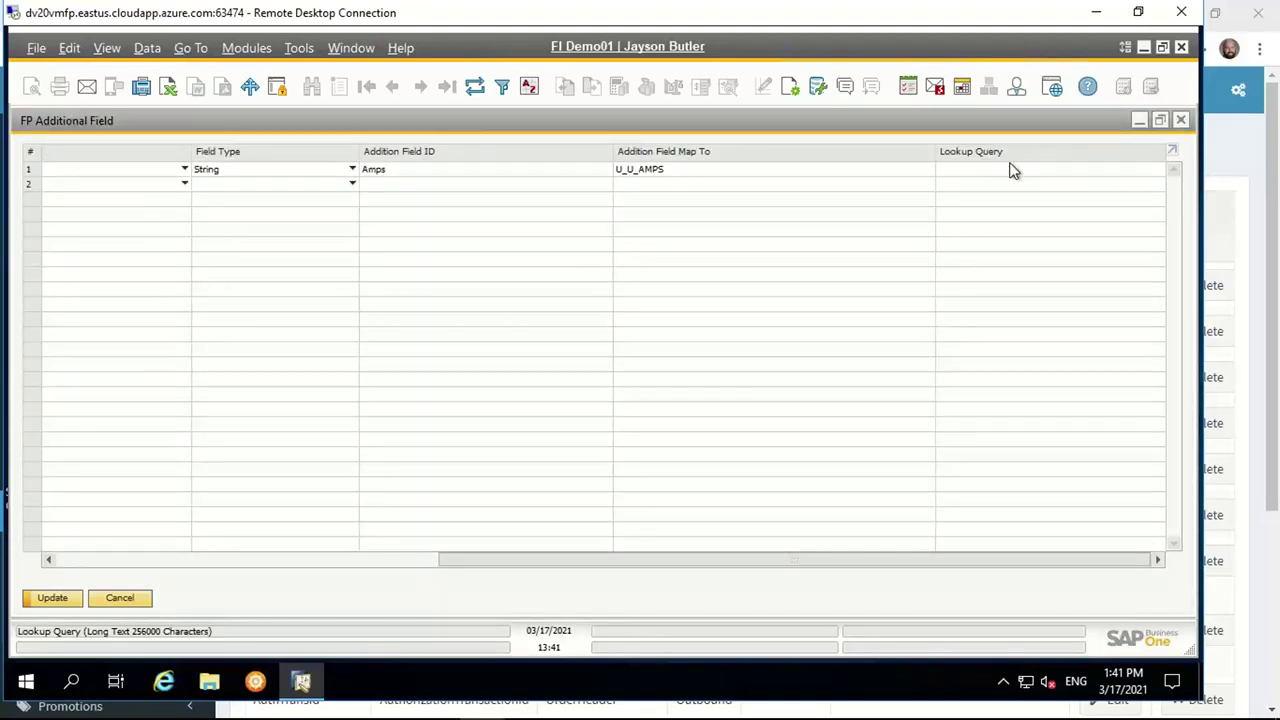
pyautogui.click(1220, 148)
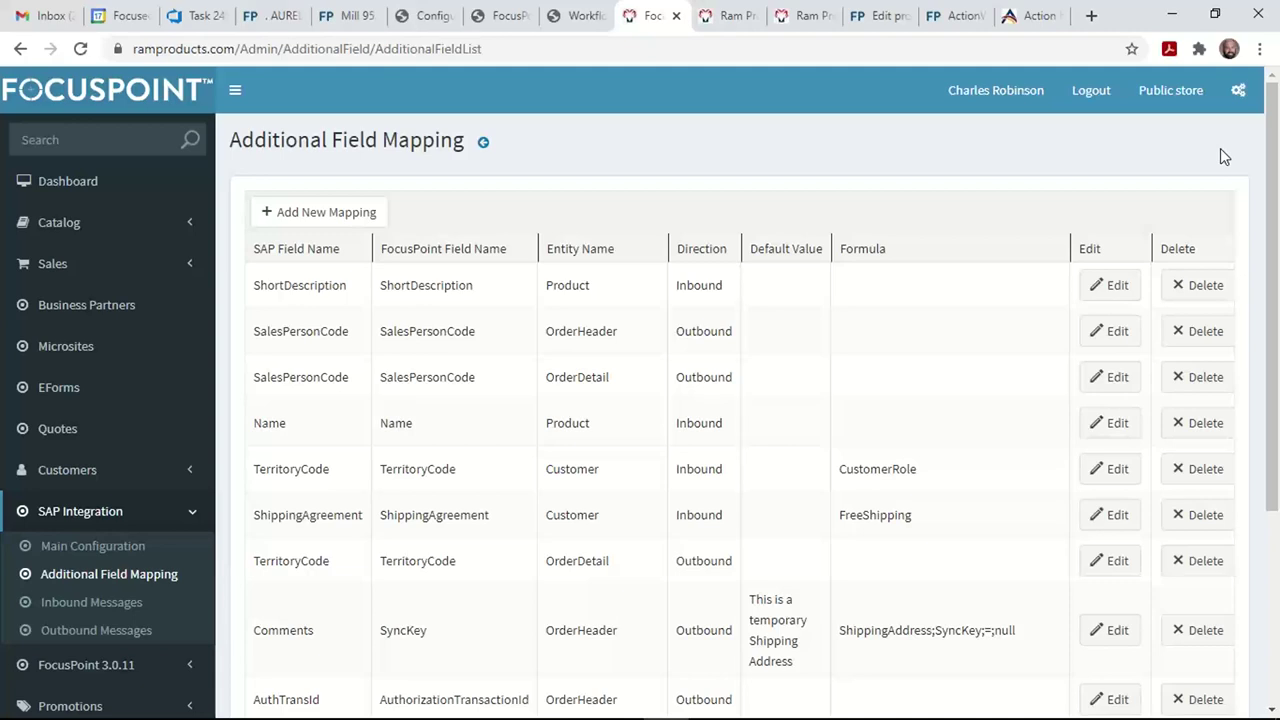
# - Open the Mill 95 Product Global Settings and scroll to Order Line Price UOM Divider
pyautogui.click(352, 20)
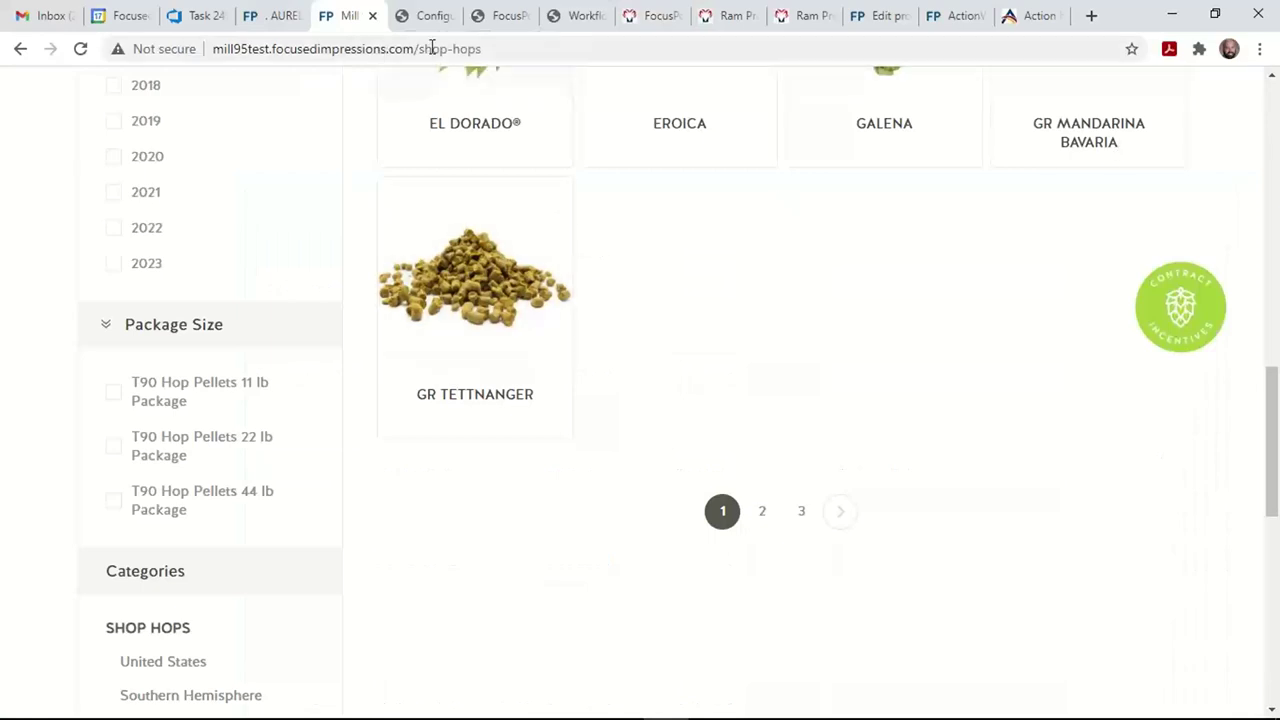
pyautogui.click(420, 18)
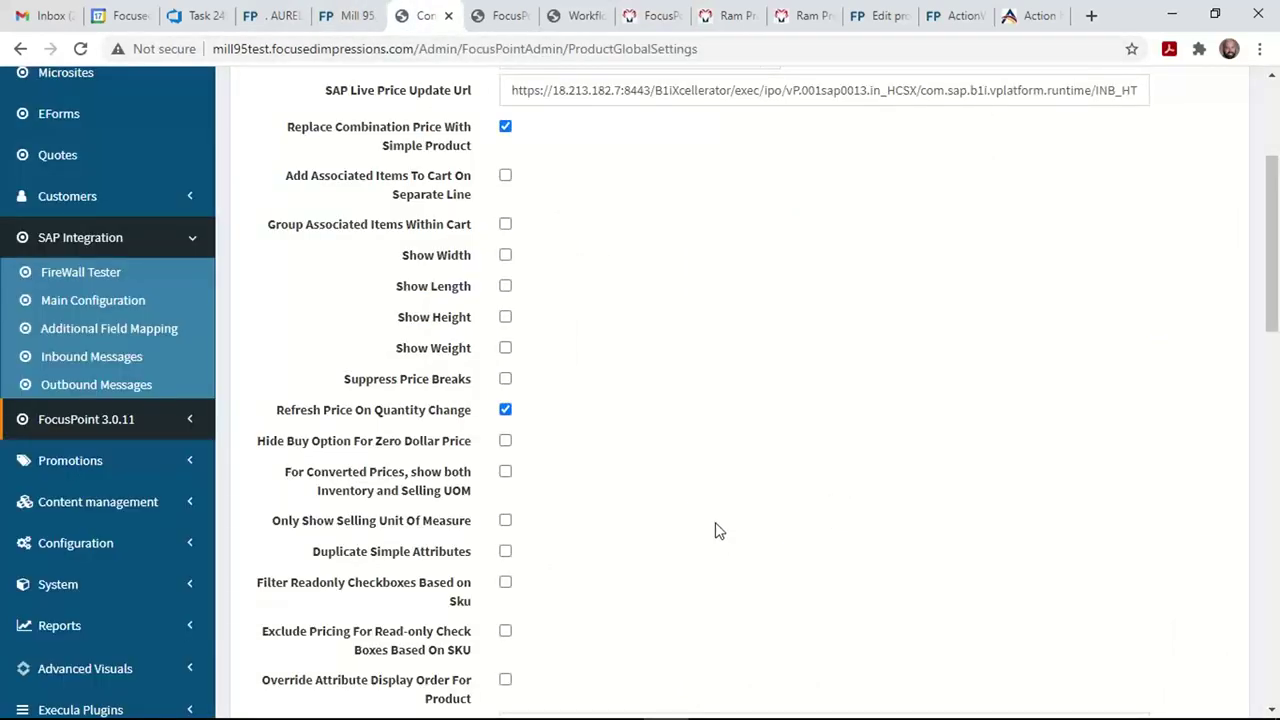
pyautogui.scroll(-3, 715, 522)
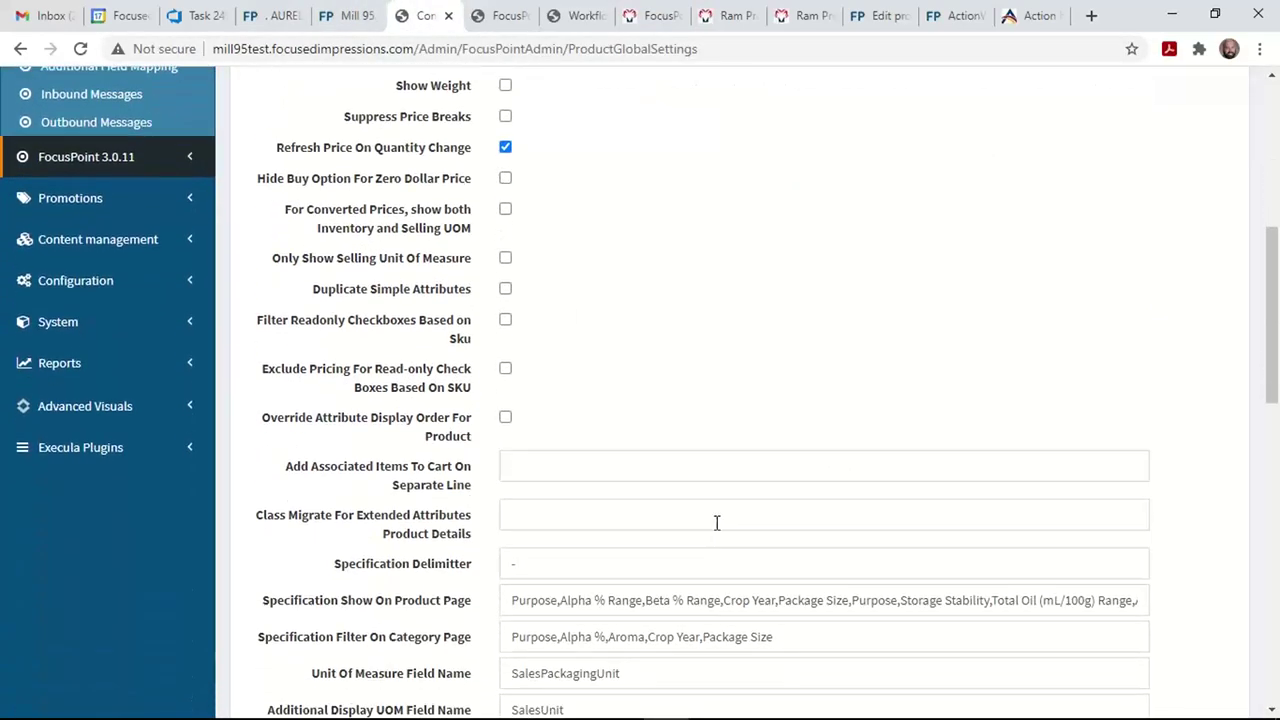
pyautogui.scroll(-2, 716, 522)
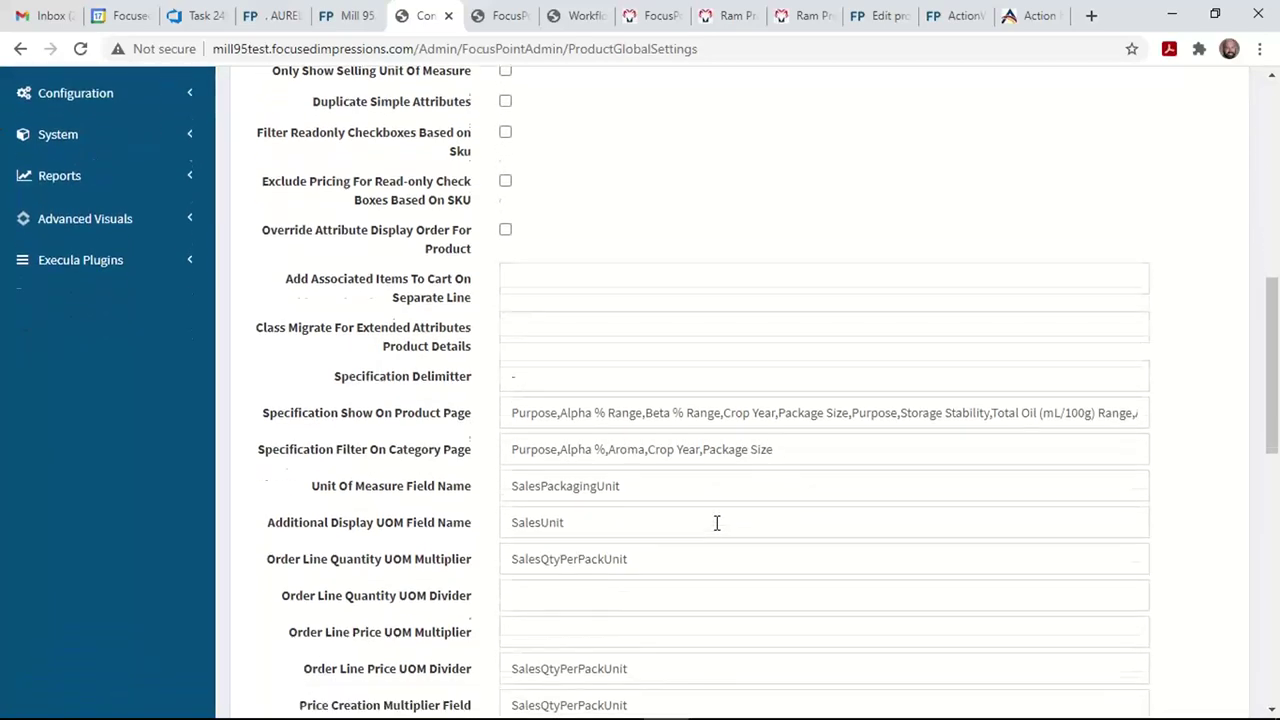
pyautogui.scroll(-2, 716, 522)
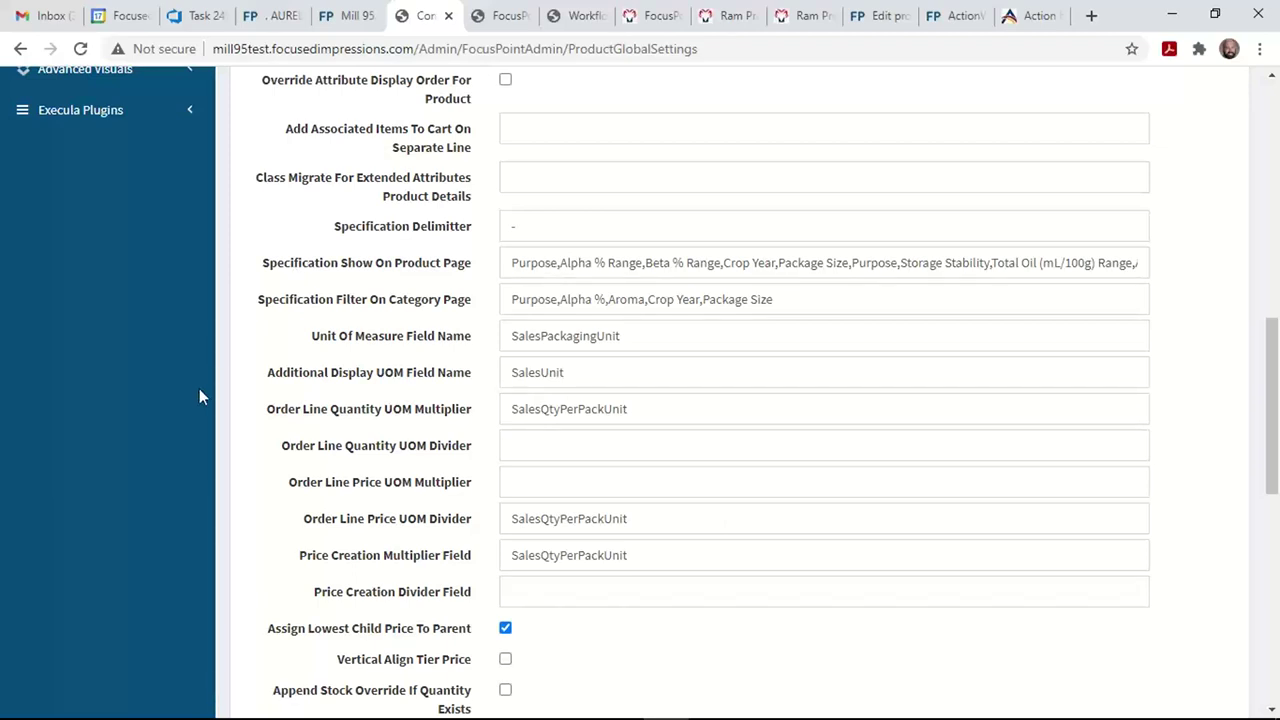
pyautogui.scroll(-2, 199, 388)
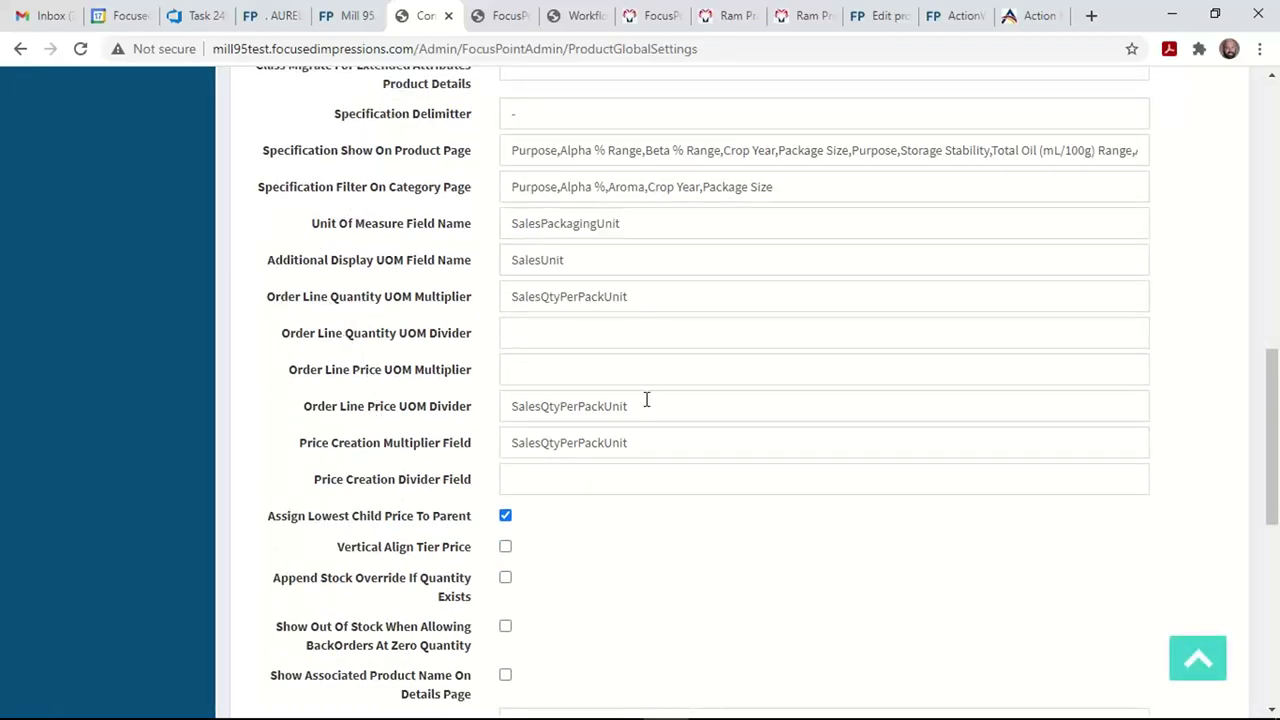
# - Highlight the SalesQtyPerPackUnit divider value, then scroll back up the settings page
pyautogui.moveTo(646, 400); pyautogui.dragTo(497, 403)
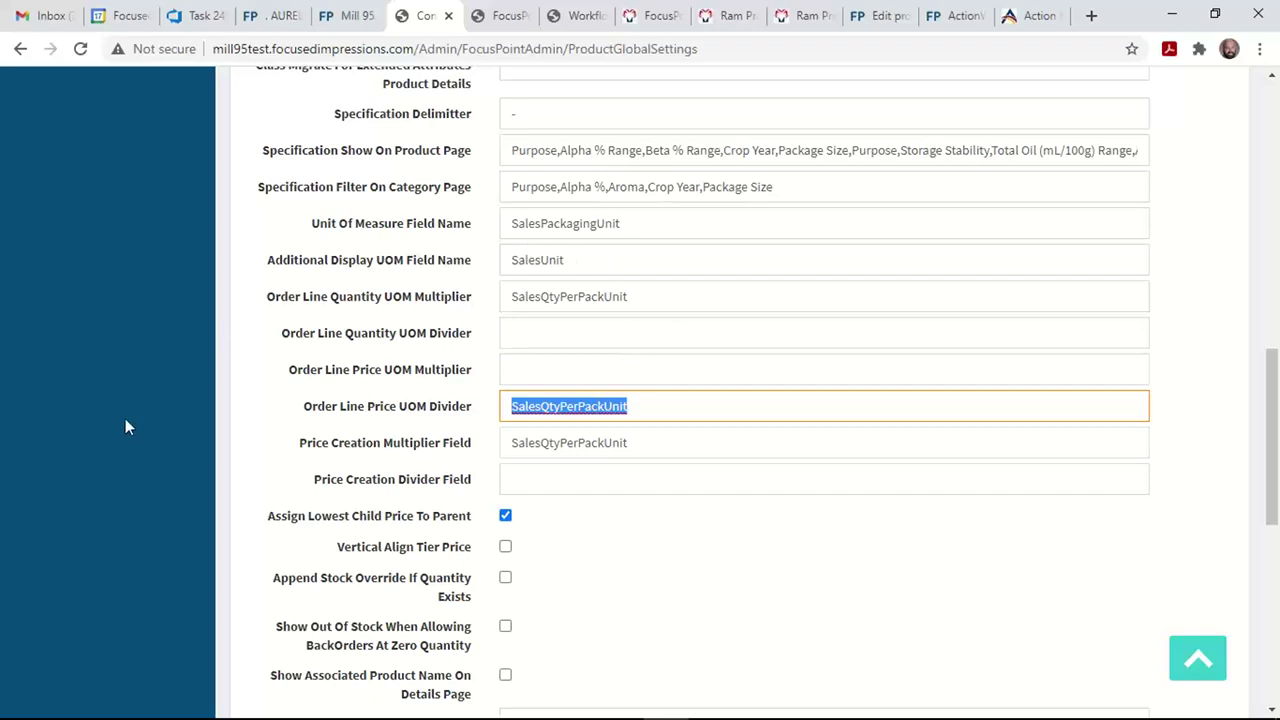
pyautogui.click(183, 489)
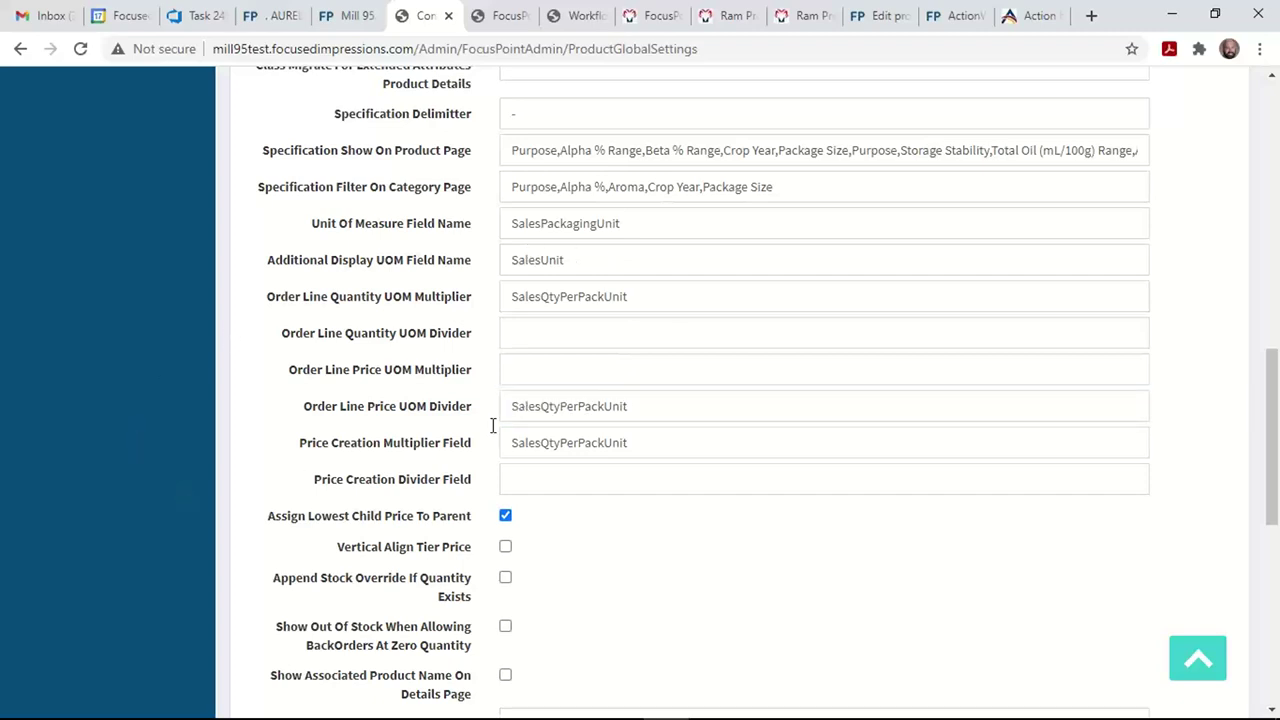
pyautogui.click(616, 420)
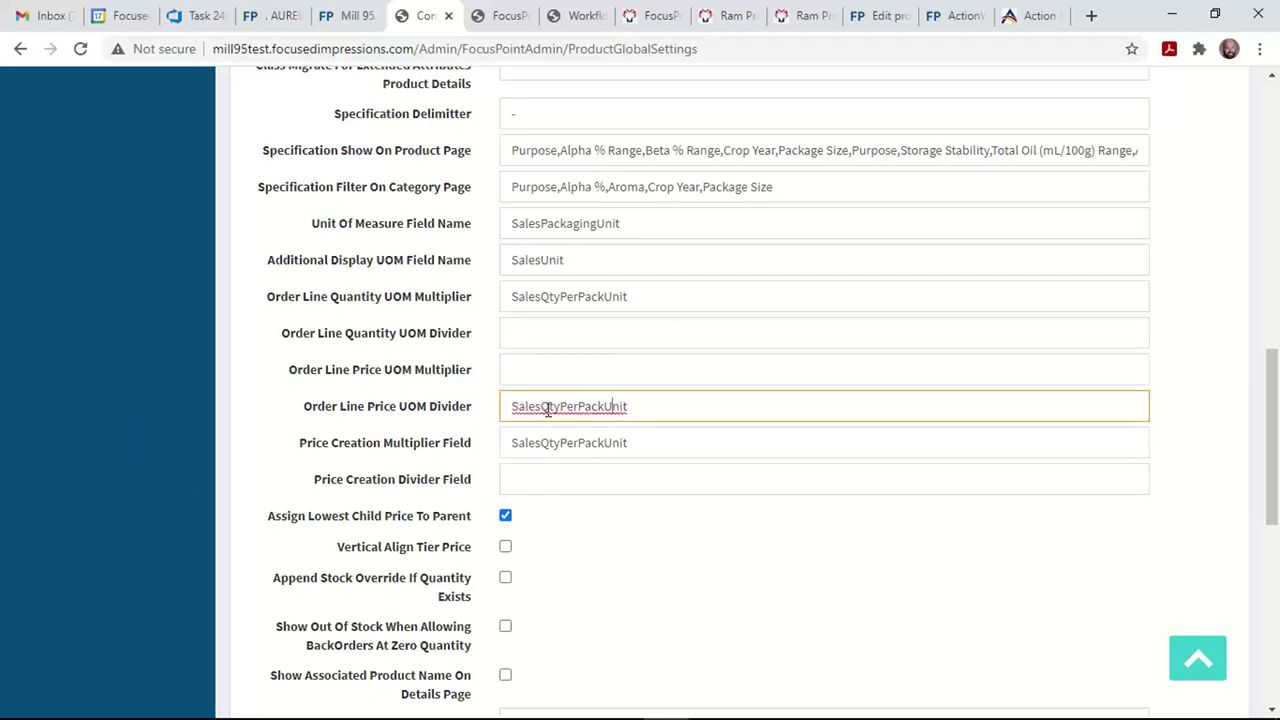
pyautogui.doubleClick(624, 406)
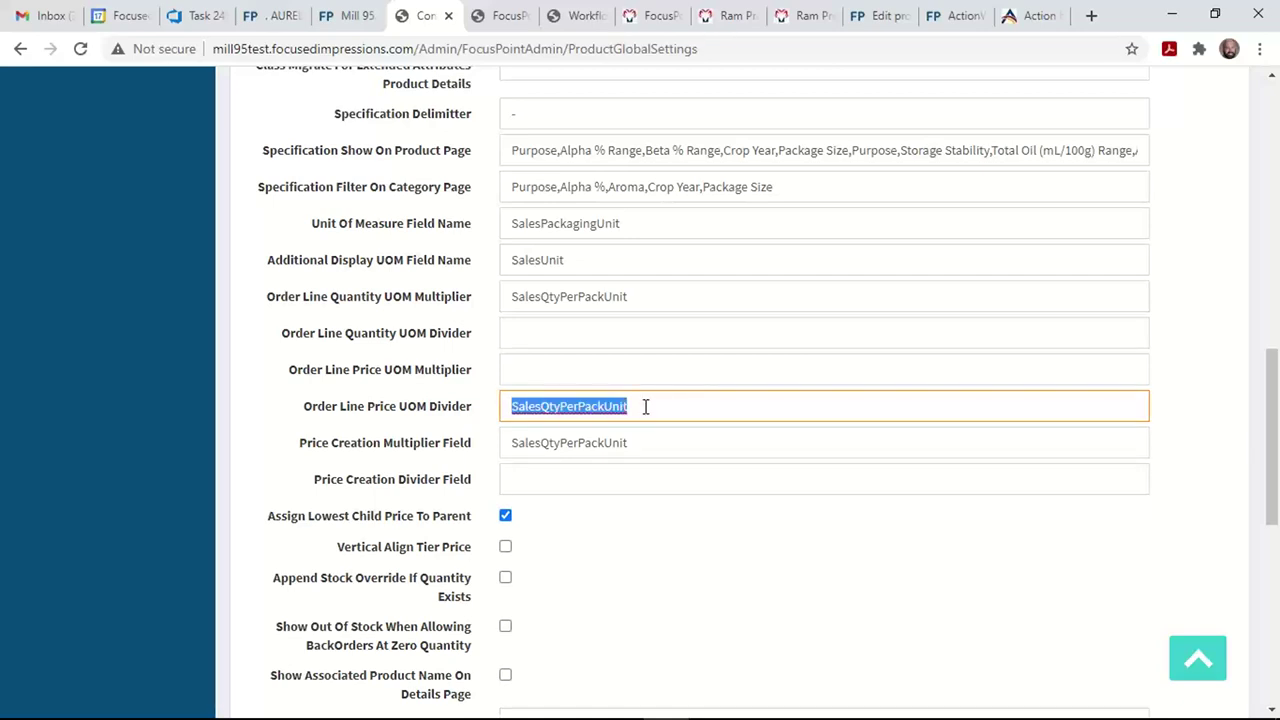
pyautogui.click(134, 435)
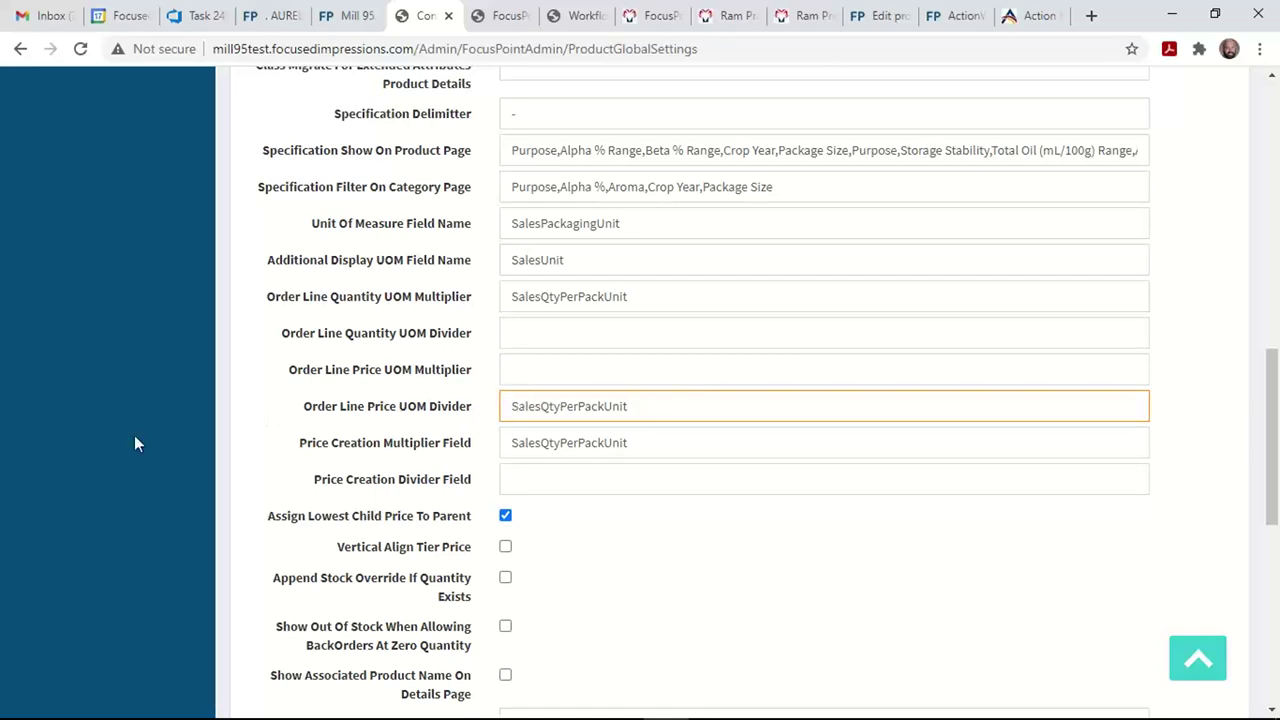
pyautogui.scroll(-1, 134, 435)
pyautogui.scroll(-2, 135, 437)
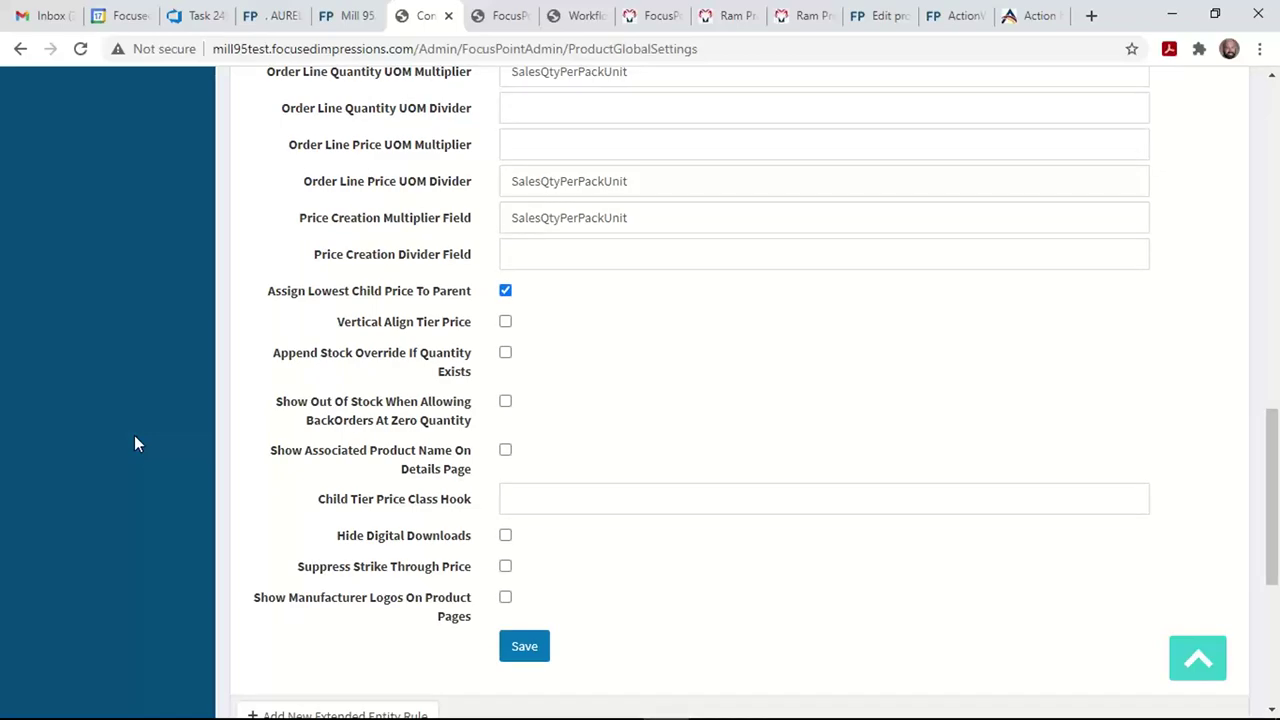
pyautogui.scroll(7, 134, 435)
pyautogui.scroll(1, 136, 443)
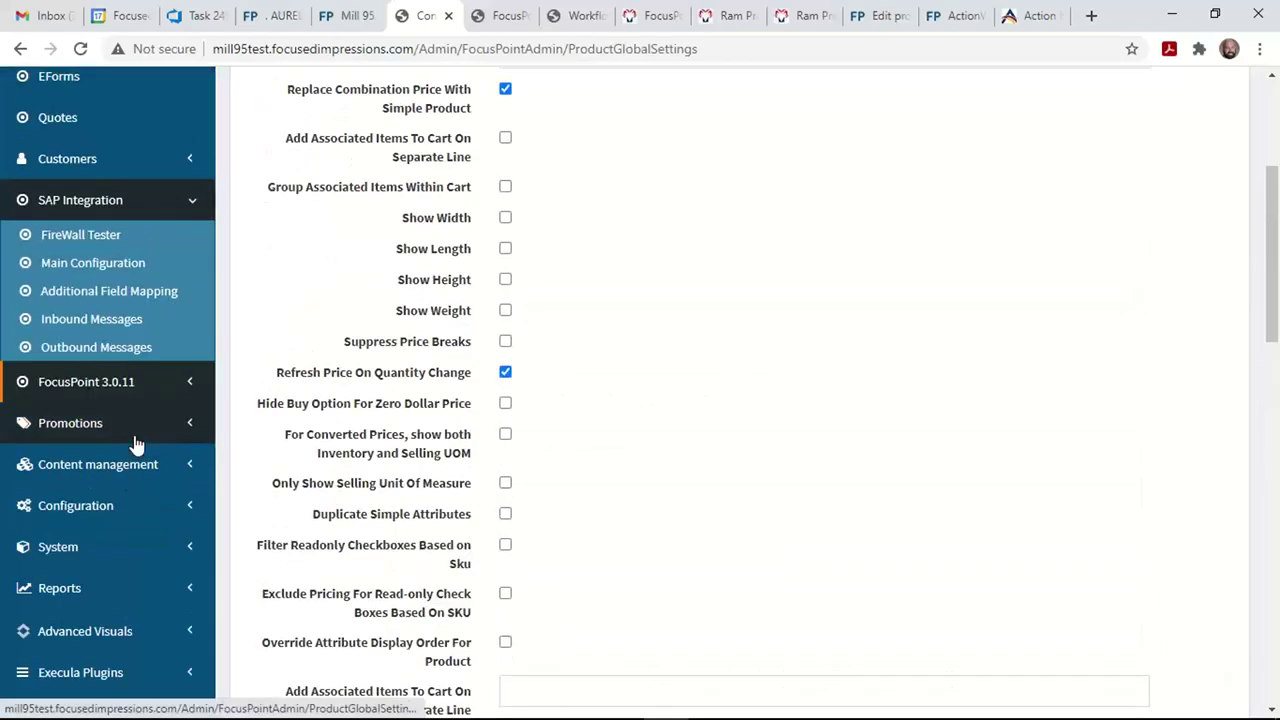
# - Open FocusPoint 3.0.11 Core configuration and review the Filter Contact Shipping Address By BP setting
pyautogui.click(143, 385)
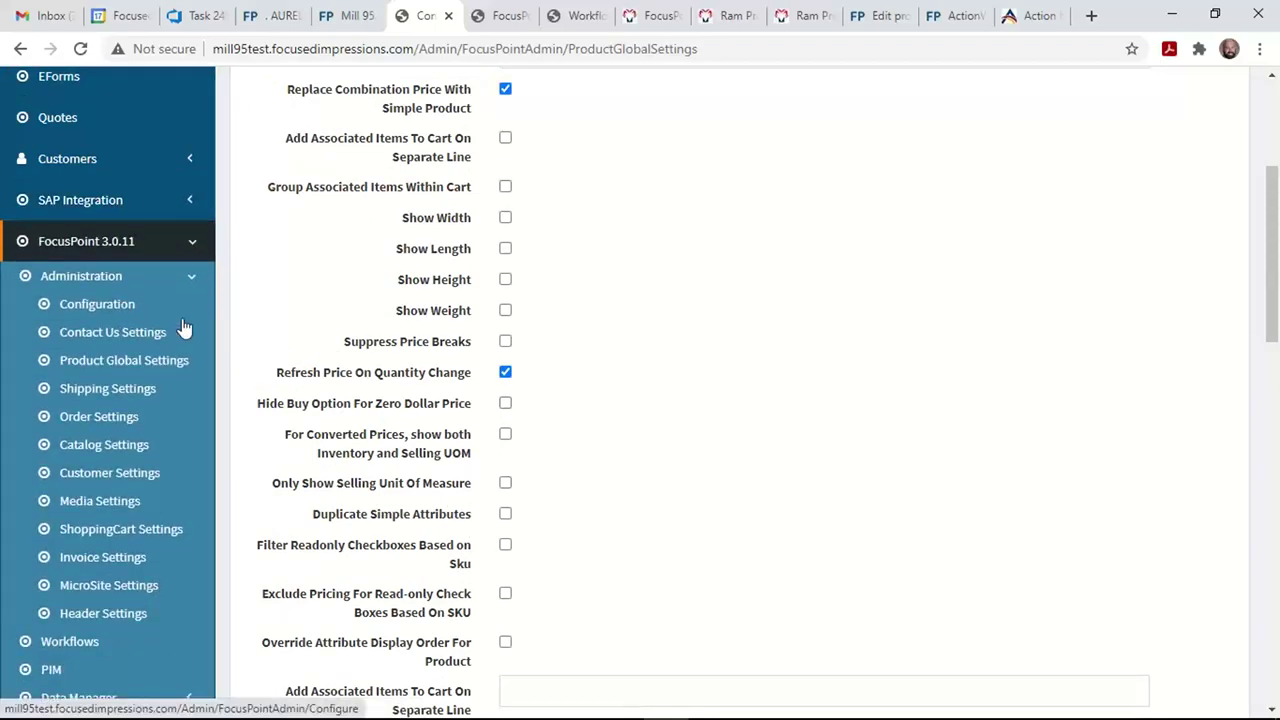
pyautogui.click(104, 315)
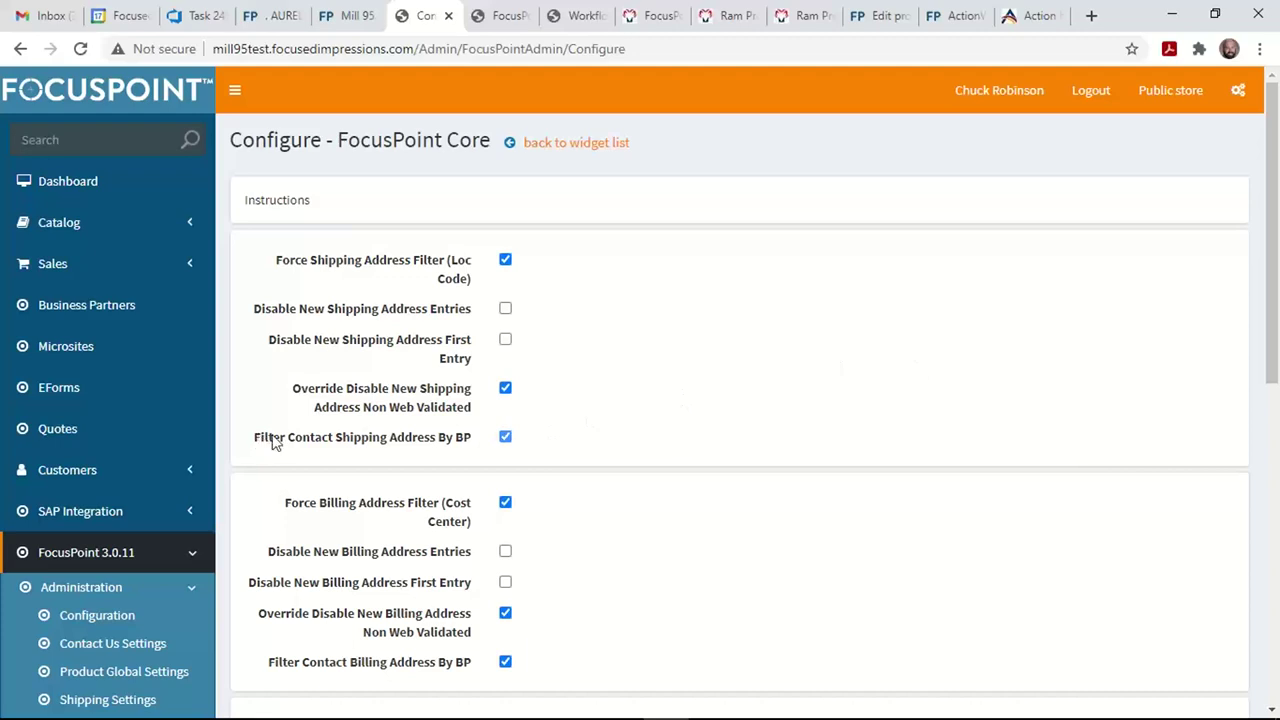
pyautogui.moveTo(258, 438); pyautogui.dragTo(448, 440)
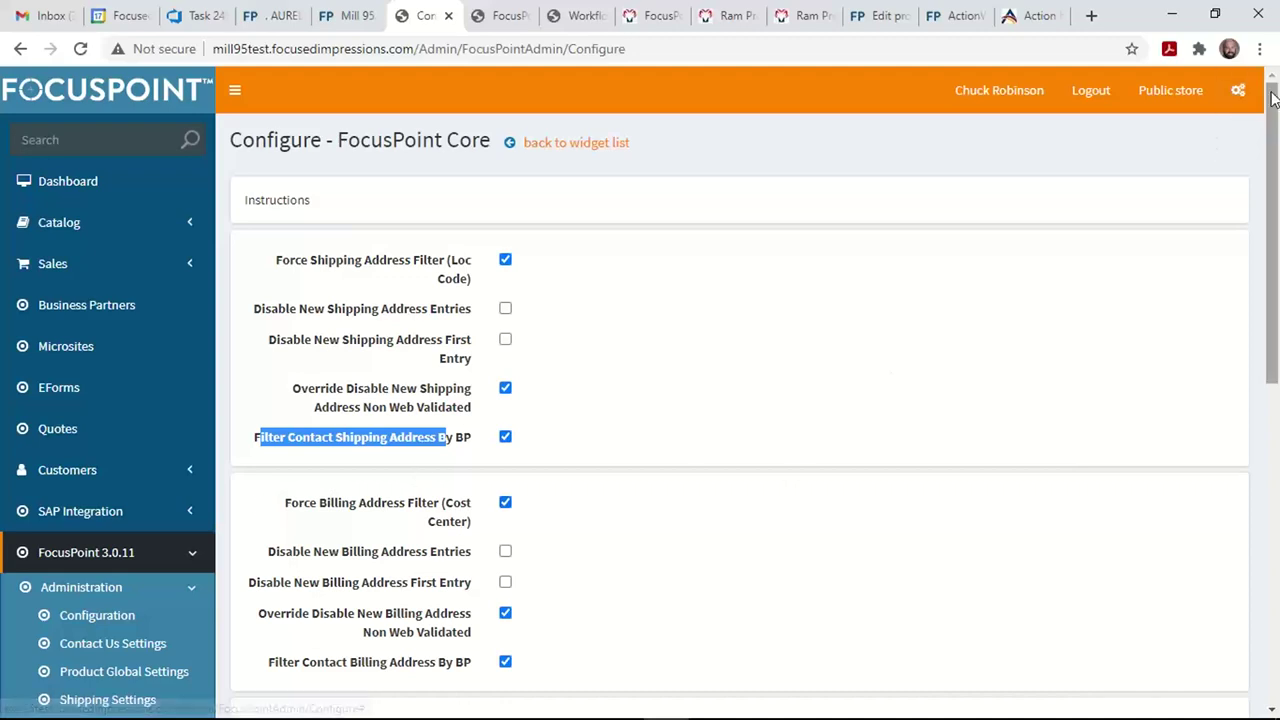
pyautogui.moveTo(1273, 97); pyautogui.dragTo(1273, 150)
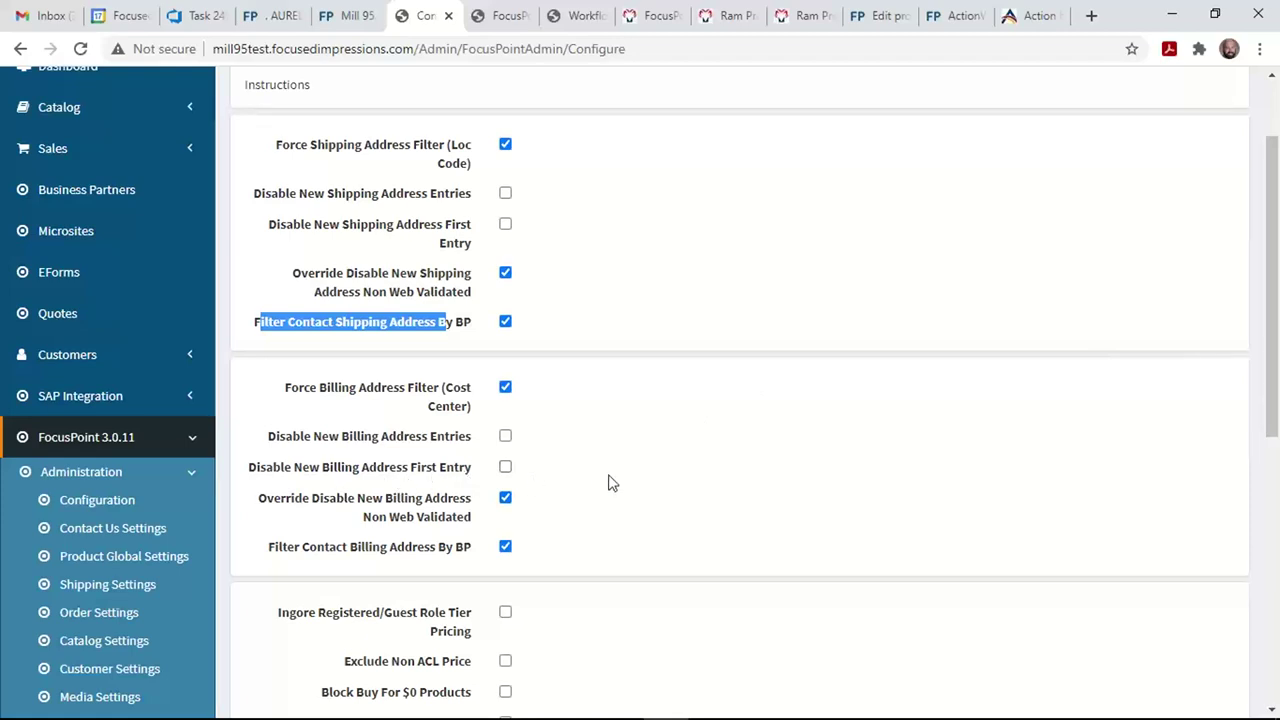
pyautogui.moveTo(1273, 167); pyautogui.dragTo(1273, 345)
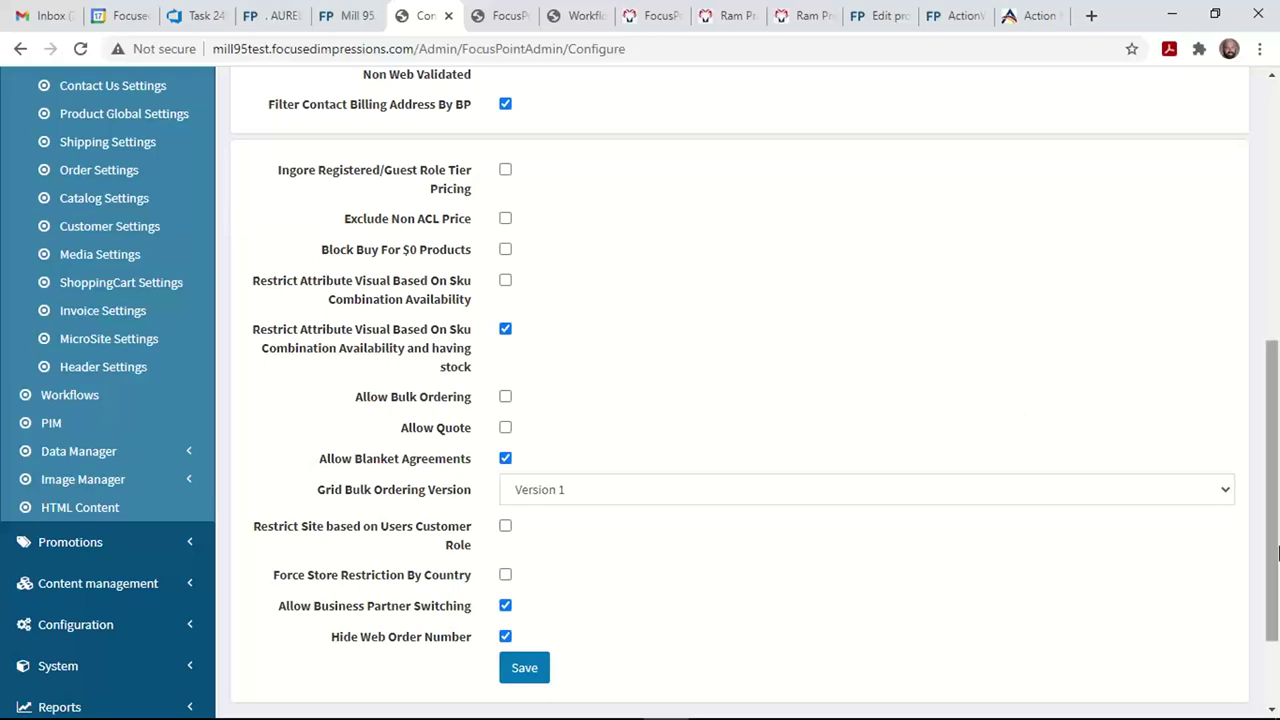
pyautogui.moveTo(1276, 577); pyautogui.dragTo(1278, 349)
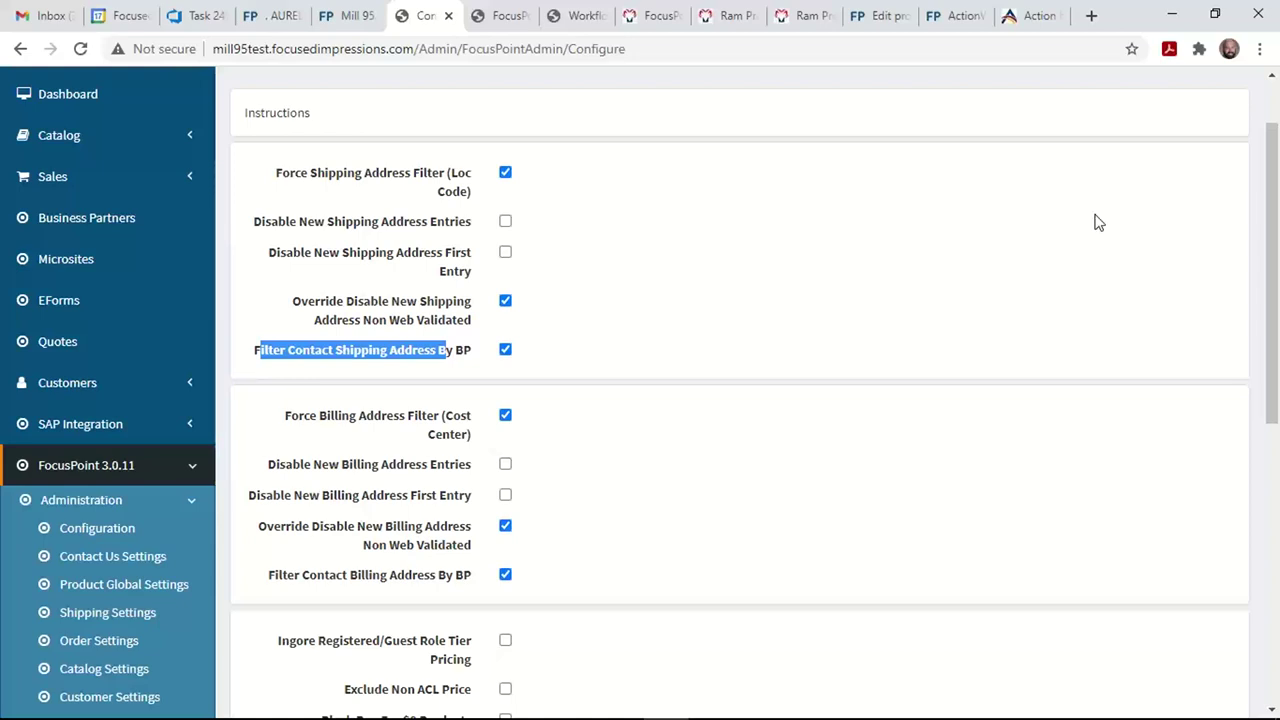
# - Scroll through the rest of the FocusPoint Core settings, then switch to the TWBS_FI_Config_Webinar deck
pyautogui.moveTo(1272, 131); pyautogui.dragTo(1272, 98)
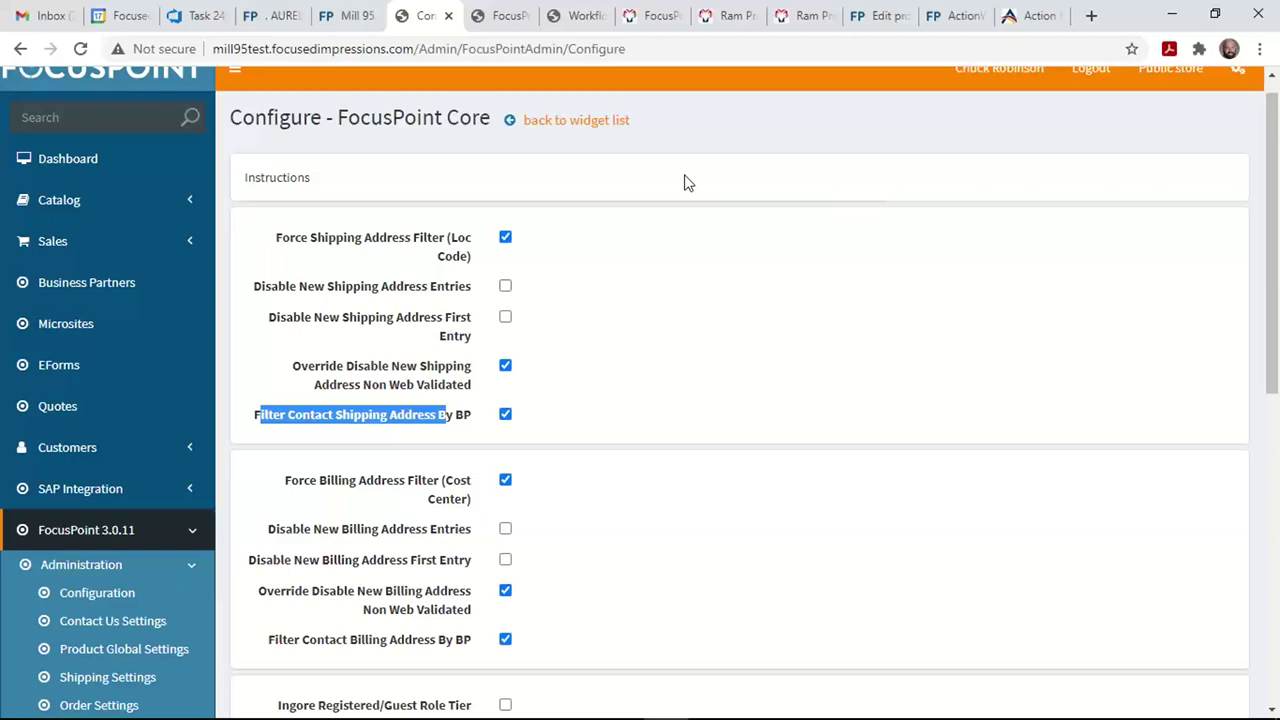
pyautogui.click(800, 175)
pyautogui.scroll(-2, 800, 175)
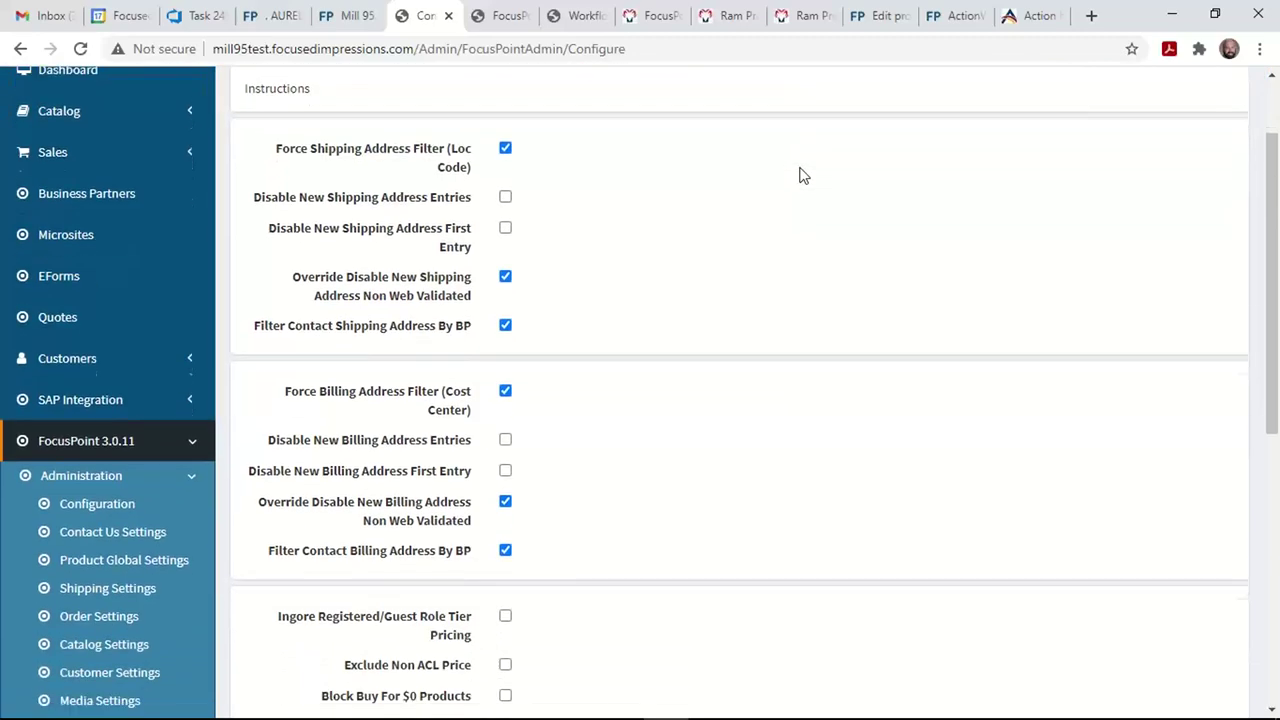
pyautogui.scroll(-2, 800, 175)
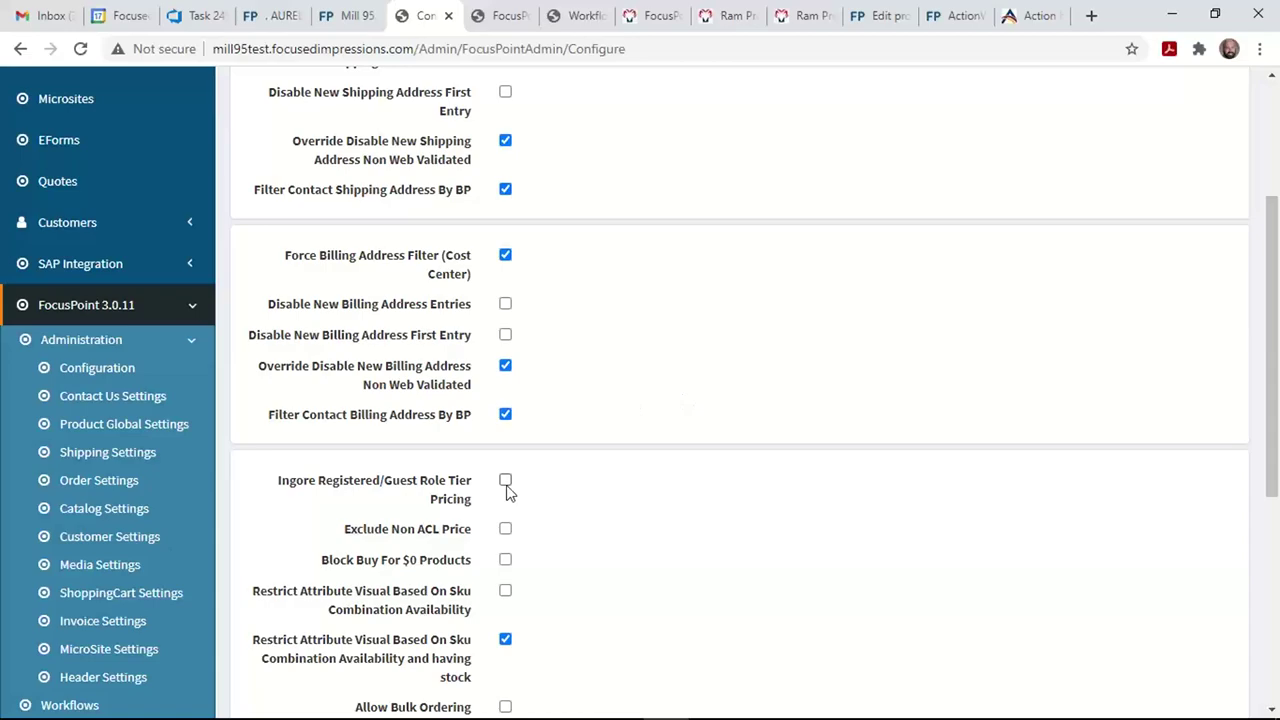
pyautogui.hotkey('alt', 'Tab')
pyautogui.hotkey('alt', 'Tab')
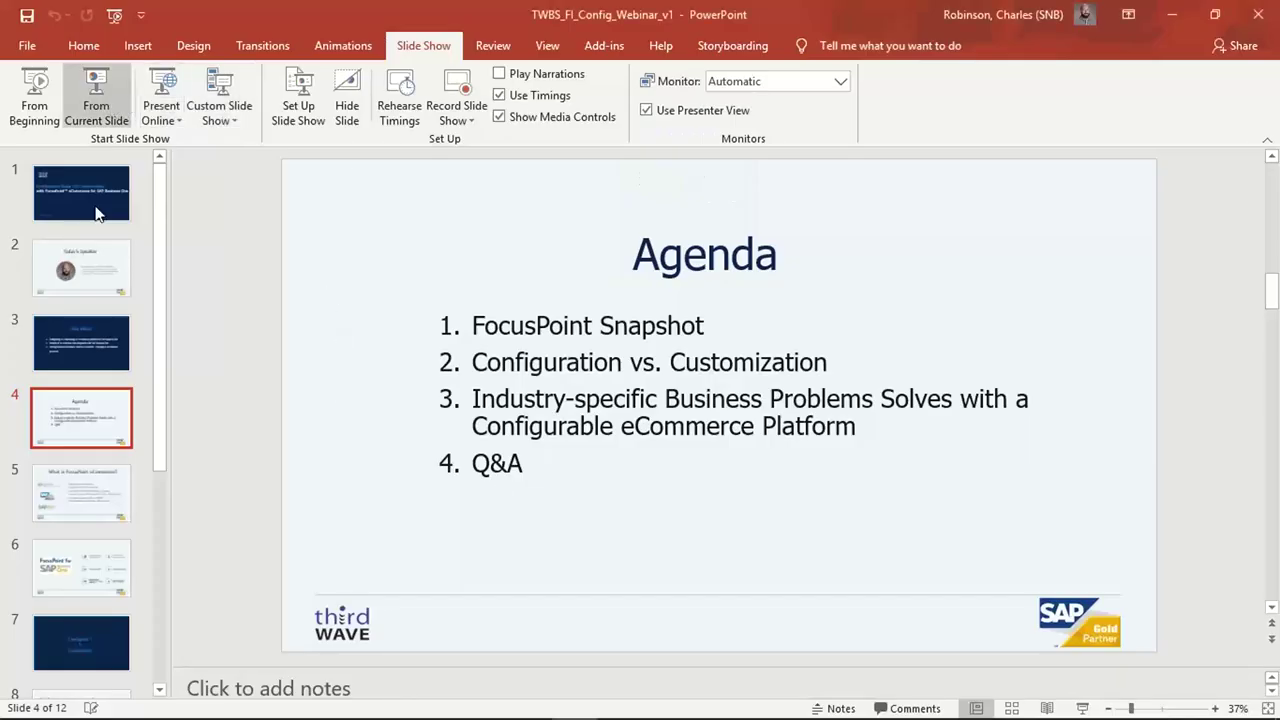
# - Go to slide 5, 'What is FocusPoint eCommerce?'
pyautogui.click(80, 497)
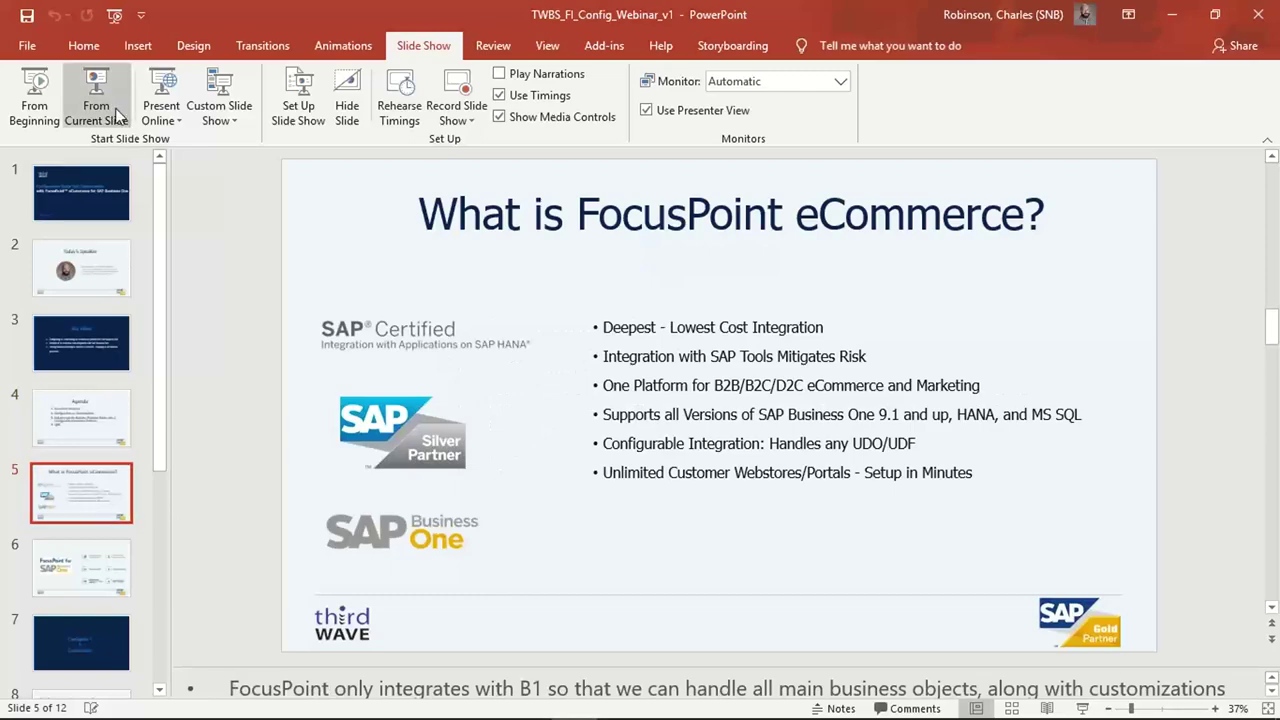